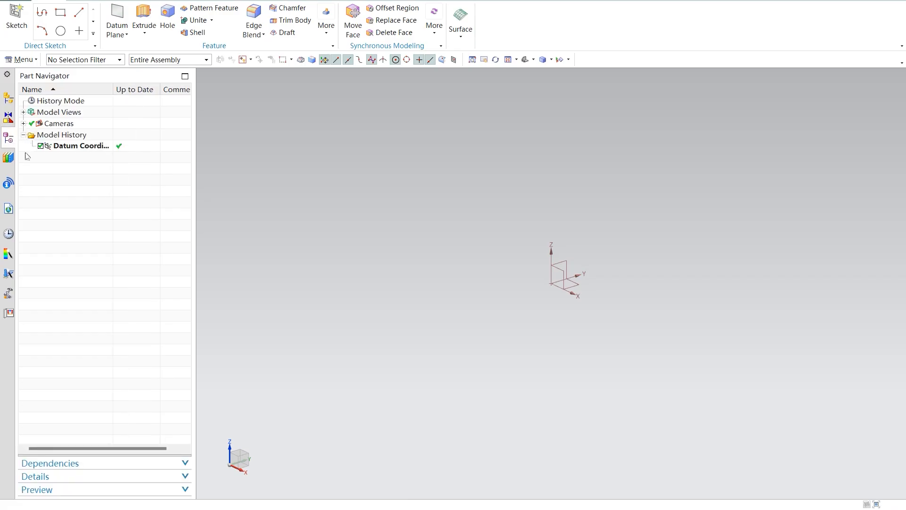
{"action": "left_click", "coordinate": [8, 158]}
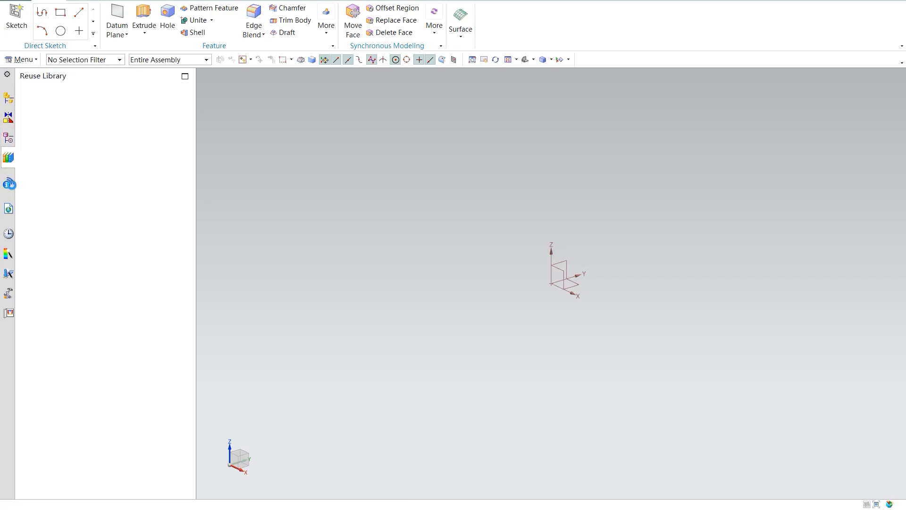
{"action": "left_click", "coordinate": [9, 185]}
{"action": "left_click", "coordinate": [8, 160]}
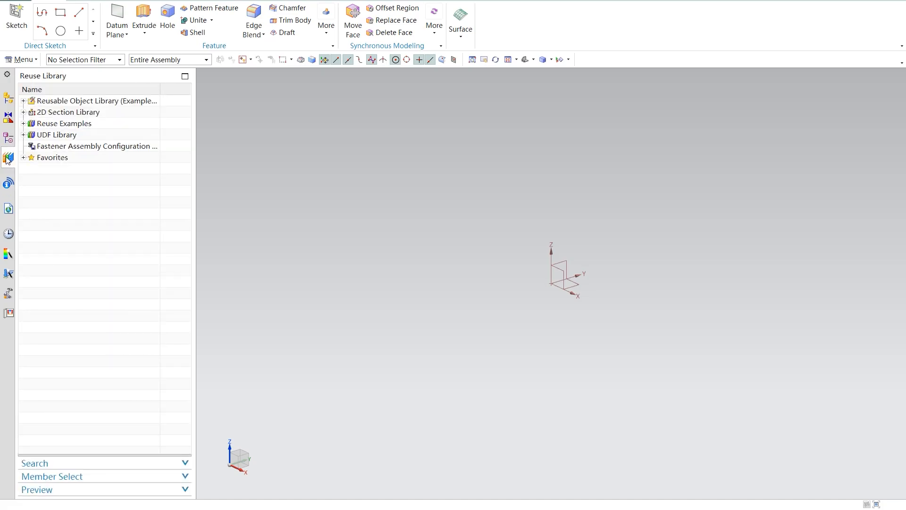
{"action": "left_click", "coordinate": [8, 138]}
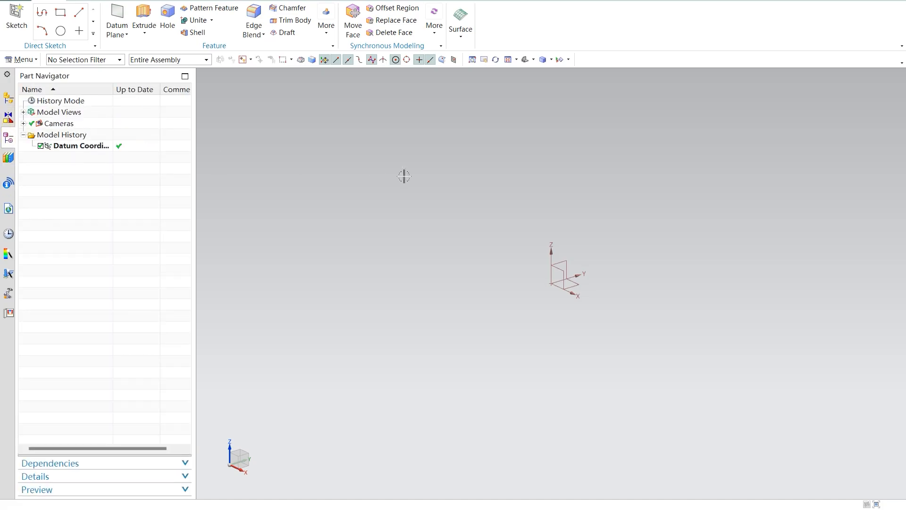
{"action": "left_click", "coordinate": [561, 273]}
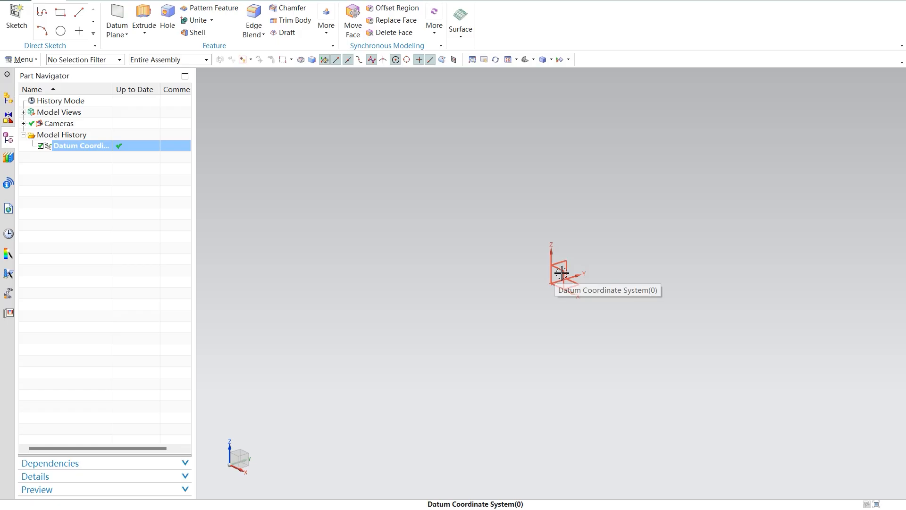
{"action": "key", "text": "Escape"}
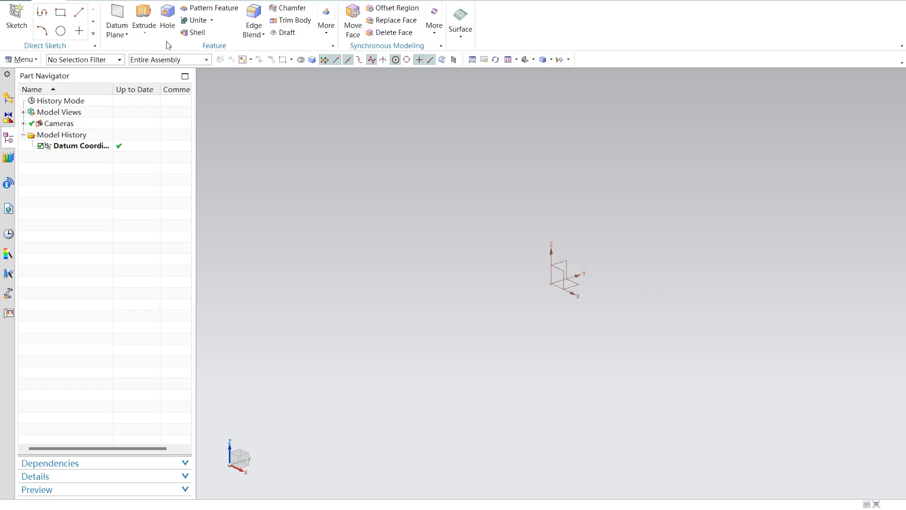
Step: Sketch a circle centred on the origin on the XZ plane
{"action": "left_click", "coordinate": [61, 33]}
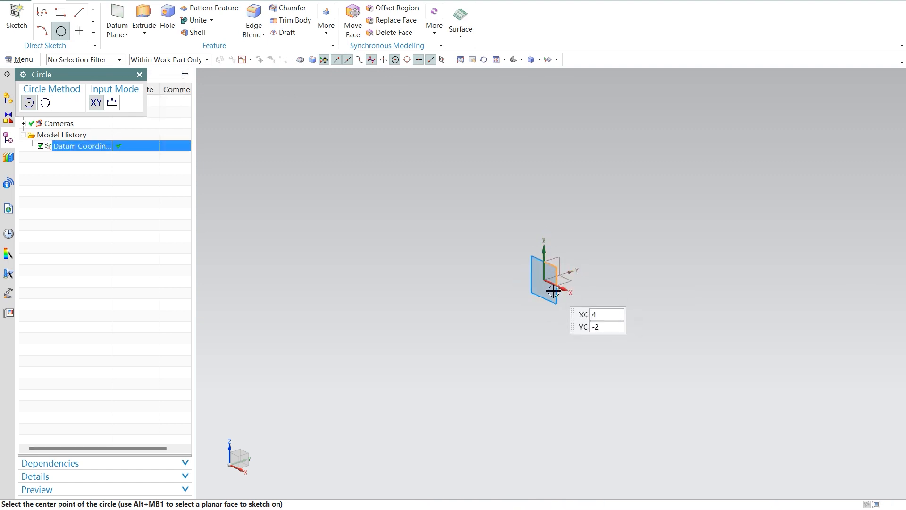
{"action": "left_click", "coordinate": [546, 281]}
{"action": "left_click", "coordinate": [608, 283]}
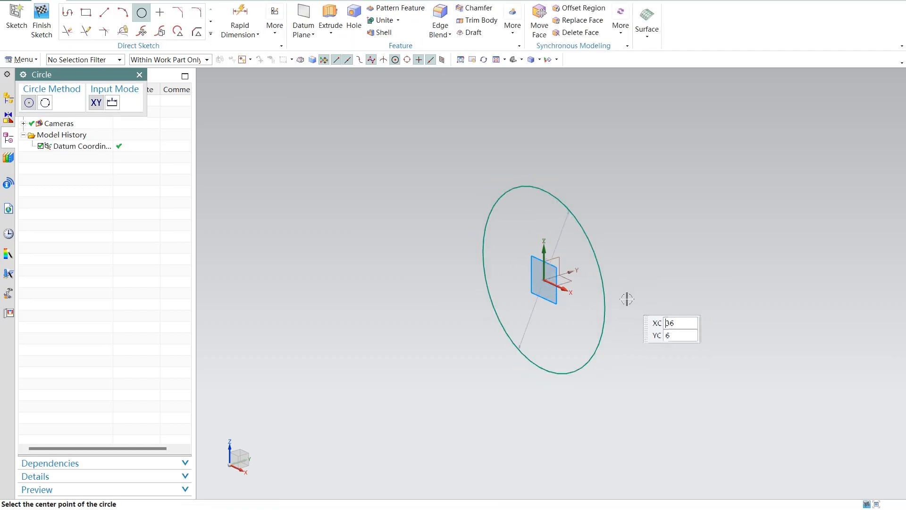
{"action": "scroll", "coordinate": [616, 288], "scroll_direction": "up", "scroll_amount": 3}
{"action": "scroll", "coordinate": [612, 289], "scroll_direction": "down", "scroll_amount": 5}
{"action": "scroll", "coordinate": [612, 289], "scroll_direction": "up", "scroll_amount": 4}
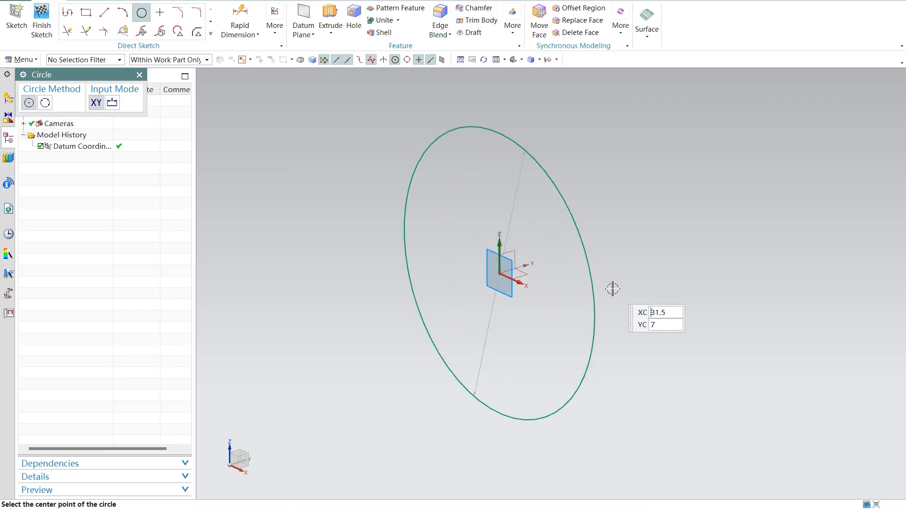
{"action": "mouse_move", "coordinate": [628, 262]}
{"action": "middle_mouse_down"}
{"action": "mouse_move", "coordinate": [602, 249]}
{"action": "mouse_move", "coordinate": [615, 245]}
{"action": "mouse_move", "coordinate": [536, 219]}
{"action": "middle_mouse_up"}
{"action": "left_click", "coordinate": [42, 26]}
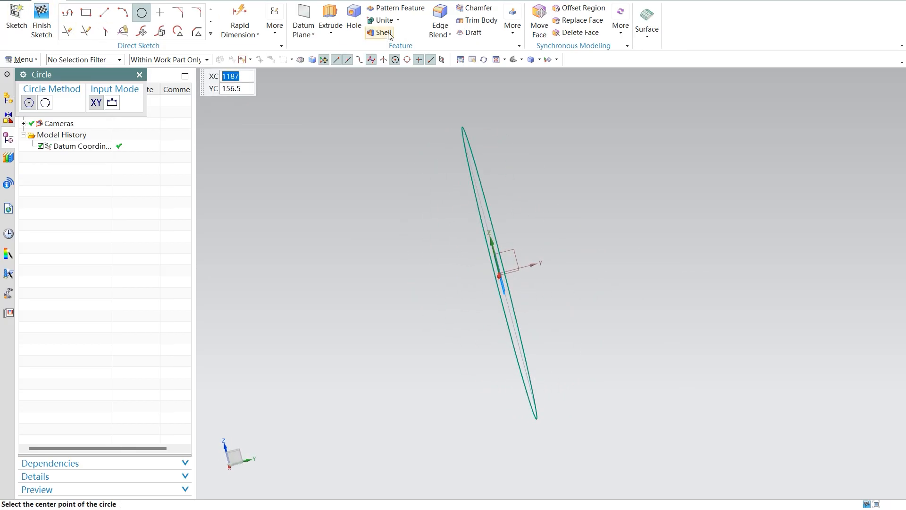
Step: Extrude the circle into a cylinder with a start distance of 6 mm and an end distance of -20.5 mm
{"action": "left_click", "coordinate": [331, 23]}
{"action": "mouse_move", "coordinate": [576, 250]}
{"action": "middle_mouse_down"}
{"action": "mouse_move", "coordinate": [602, 243]}
{"action": "mouse_move", "coordinate": [566, 251]}
{"action": "middle_mouse_up"}
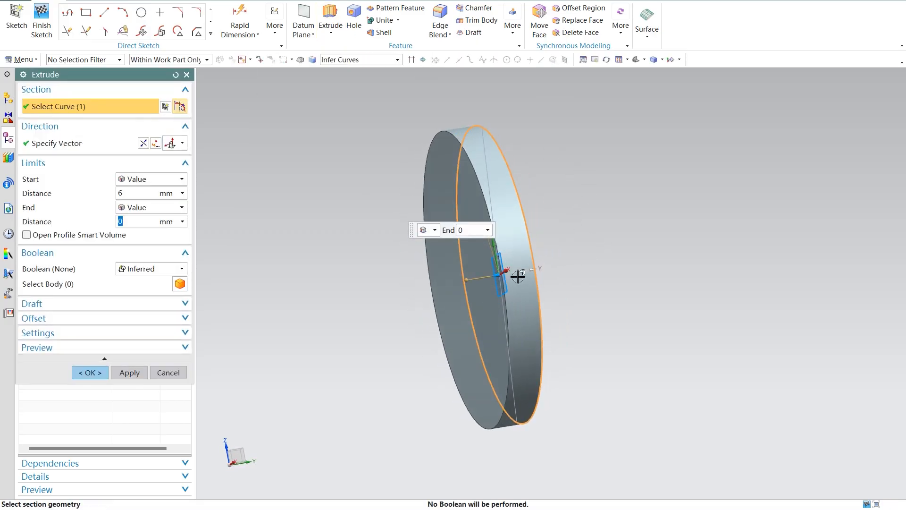
{"action": "left_click_drag", "start_coordinate": [492, 277], "coordinate": [590, 262]}
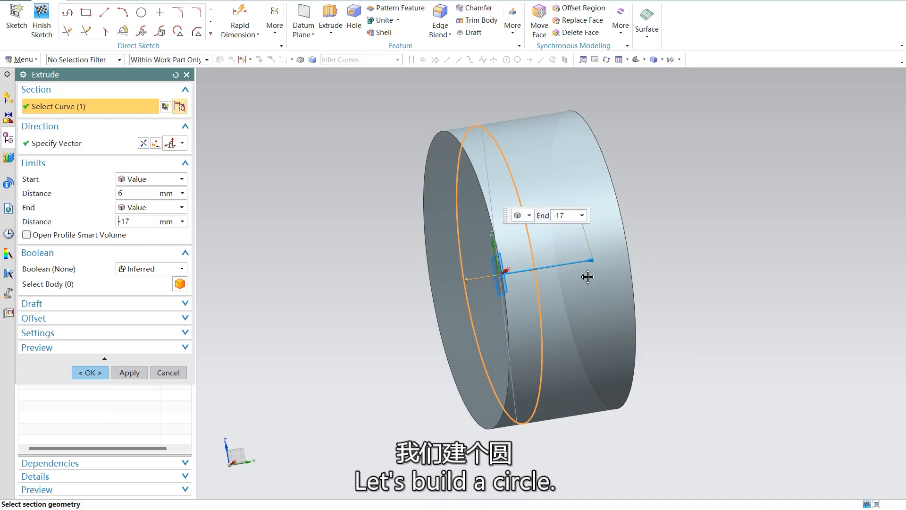
{"action": "middle_click_drag", "start_coordinate": [676, 267], "coordinate": [677, 274]}
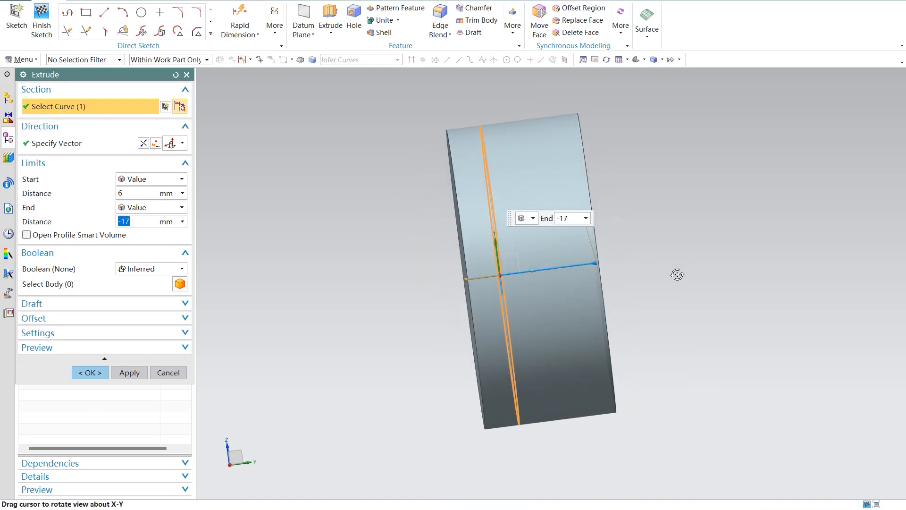
{"action": "left_click_drag", "start_coordinate": [588, 264], "coordinate": [609, 265]}
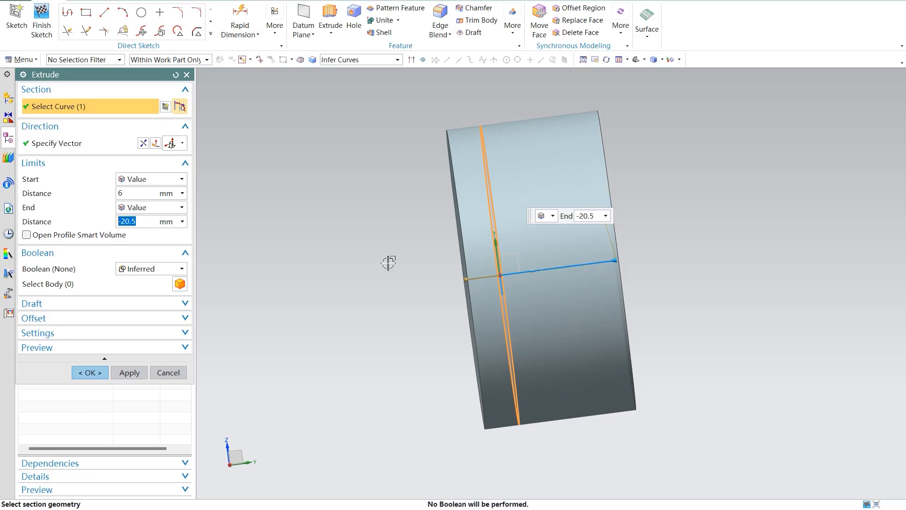
{"action": "left_click", "coordinate": [90, 372]}
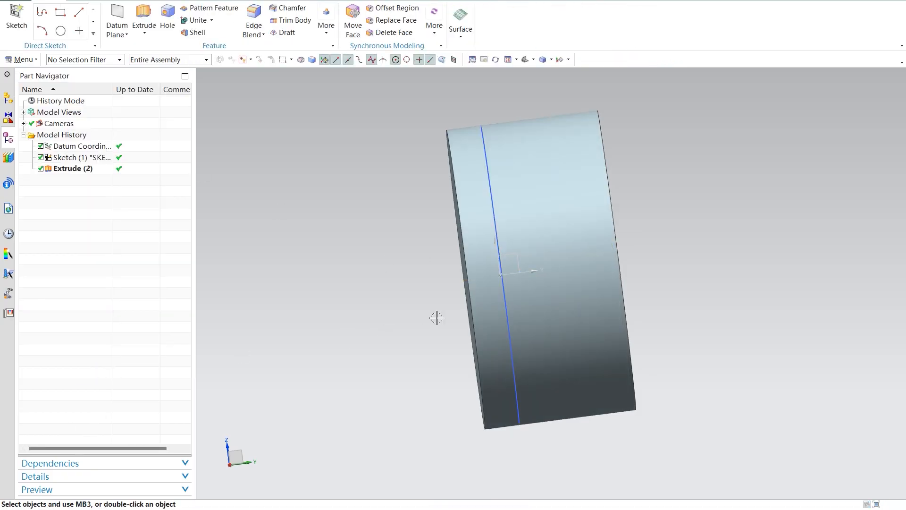
Step: Sketch a concentric circle about 36 mm in diameter on the cylinder's flat end face
{"action": "middle_click_drag", "start_coordinate": [437, 312], "coordinate": [356, 316]}
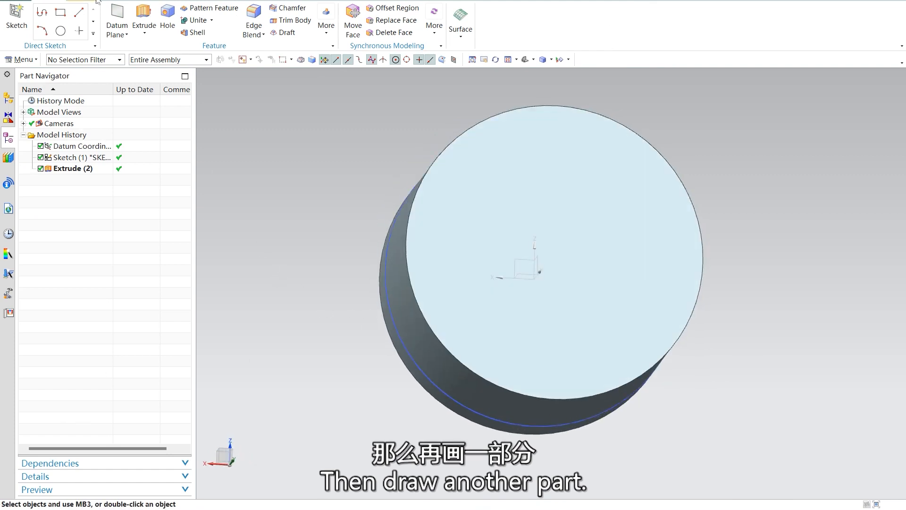
{"action": "left_click", "coordinate": [61, 32]}
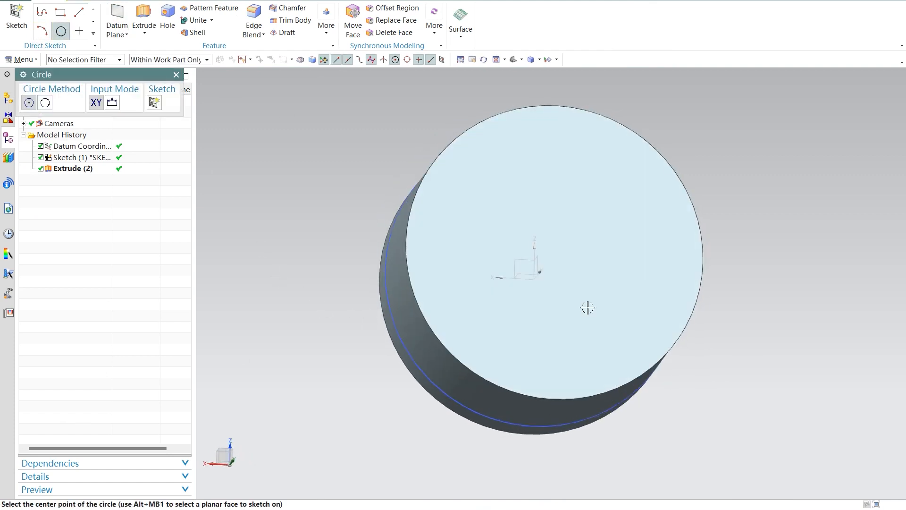
{"action": "left_click", "coordinate": [554, 252]}
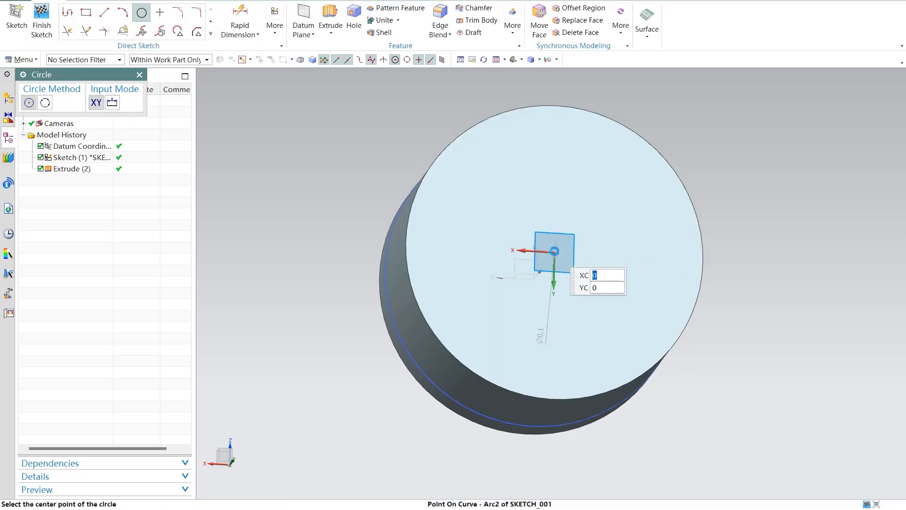
{"action": "left_click", "coordinate": [553, 250]}
{"action": "mouse_move", "coordinate": [652, 266]}
{"action": "middle_mouse_down"}
{"action": "mouse_move", "coordinate": [621, 269]}
{"action": "mouse_move", "coordinate": [642, 265]}
{"action": "middle_mouse_up"}
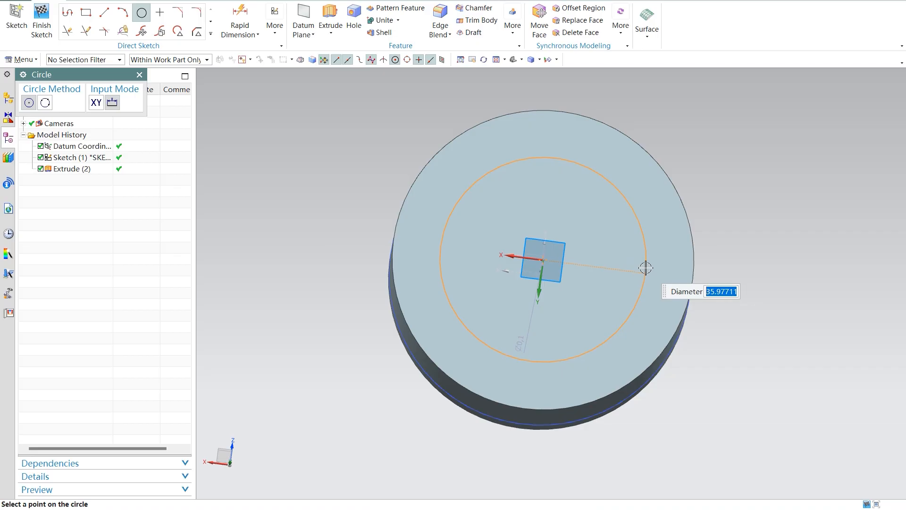
{"action": "left_click", "coordinate": [645, 268]}
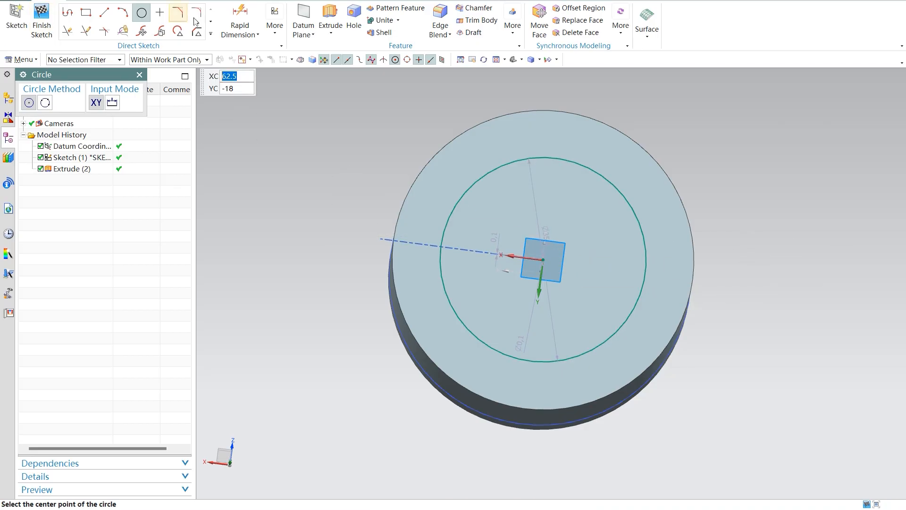
Step: Extrude the smaller circle outward from the end face with start distance 22 mm and end distance 0, united with the cylinder
{"action": "left_click", "coordinate": [328, 20]}
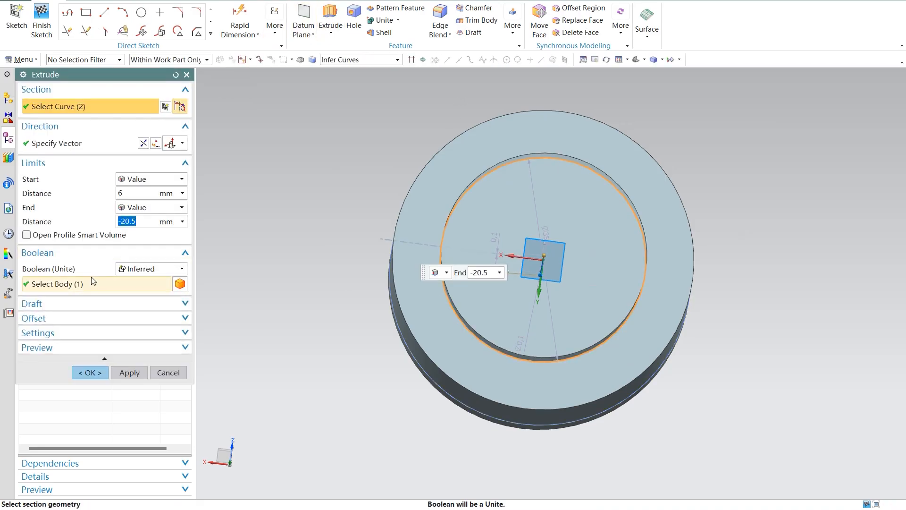
{"action": "mouse_move", "coordinate": [310, 299]}
{"action": "middle_mouse_down"}
{"action": "mouse_move", "coordinate": [332, 298]}
{"action": "mouse_move", "coordinate": [364, 277]}
{"action": "mouse_move", "coordinate": [350, 261]}
{"action": "mouse_move", "coordinate": [344, 298]}
{"action": "mouse_move", "coordinate": [362, 267]}
{"action": "middle_mouse_up"}
{"action": "left_click_drag", "start_coordinate": [624, 286], "coordinate": [711, 292]}
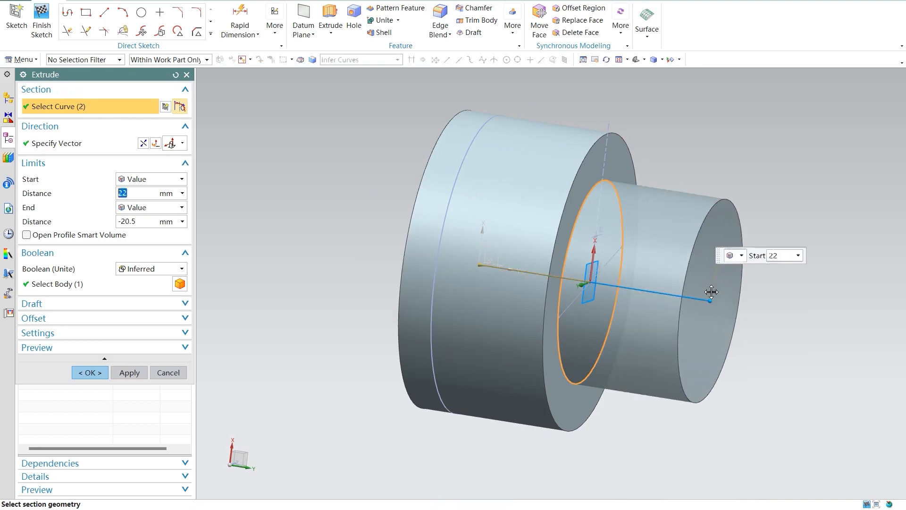
{"action": "left_click", "coordinate": [156, 221]}
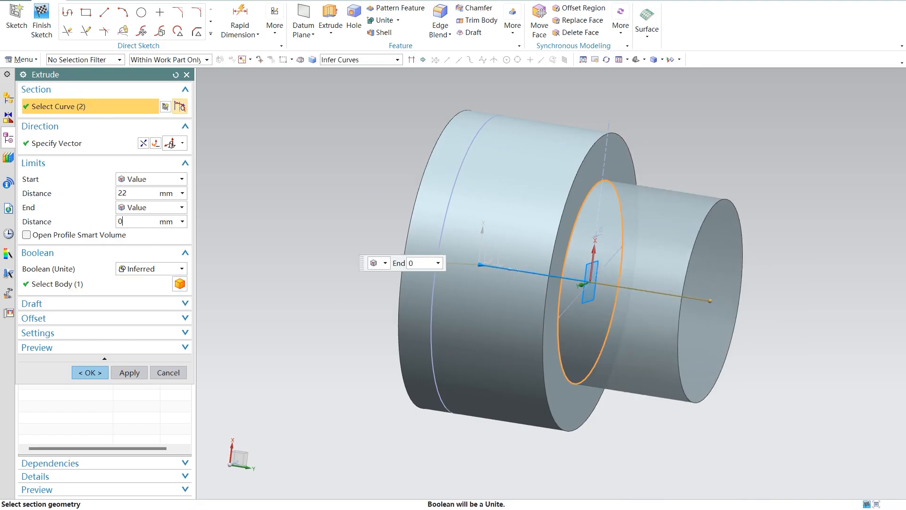
{"action": "left_click", "coordinate": [89, 372]}
Step: Start a hole on the smaller cylinder's end face and draw a centred 15 mm diameter circle in its placement sketch
{"action": "middle_click_drag", "start_coordinate": [623, 320], "coordinate": [568, 313]}
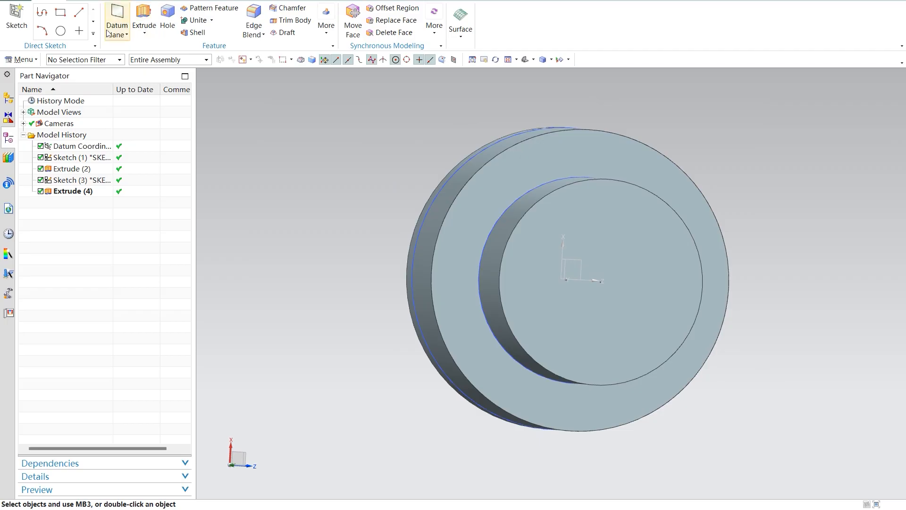
{"action": "left_click", "coordinate": [60, 31]}
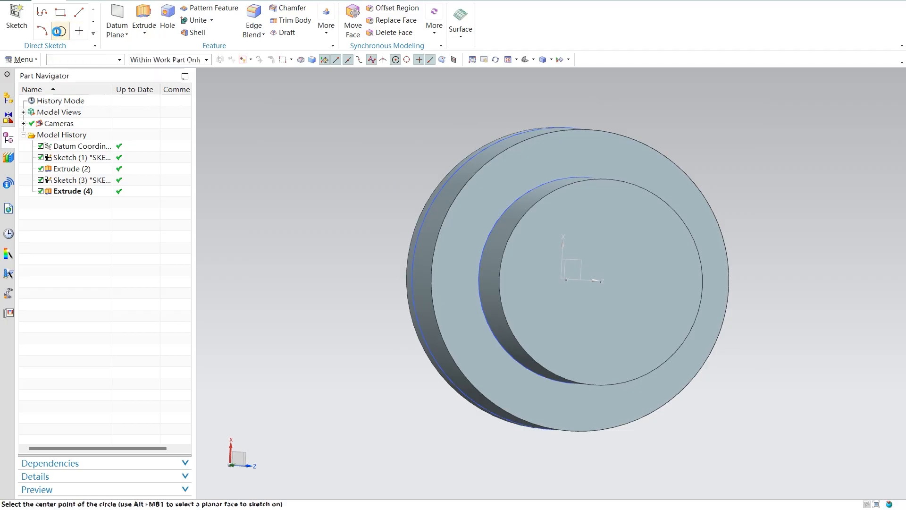
{"action": "left_click", "coordinate": [187, 76]}
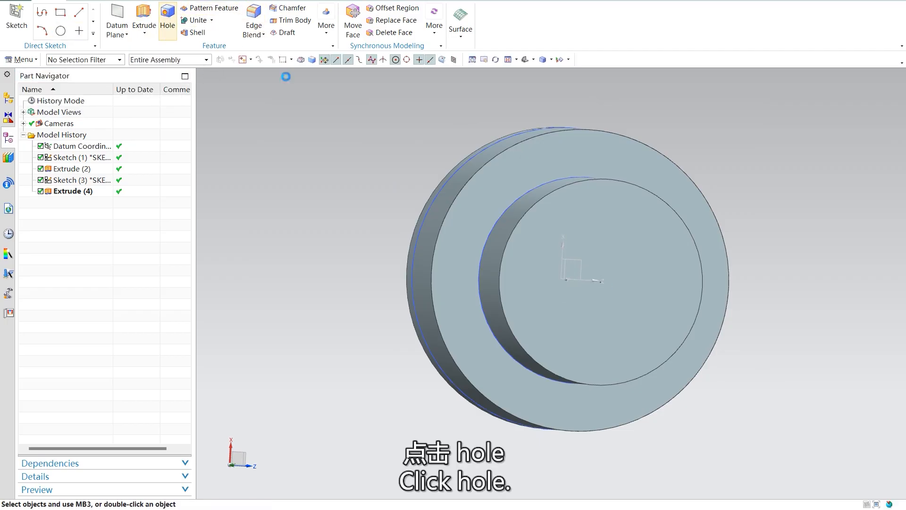
{"action": "left_click", "coordinate": [629, 273]}
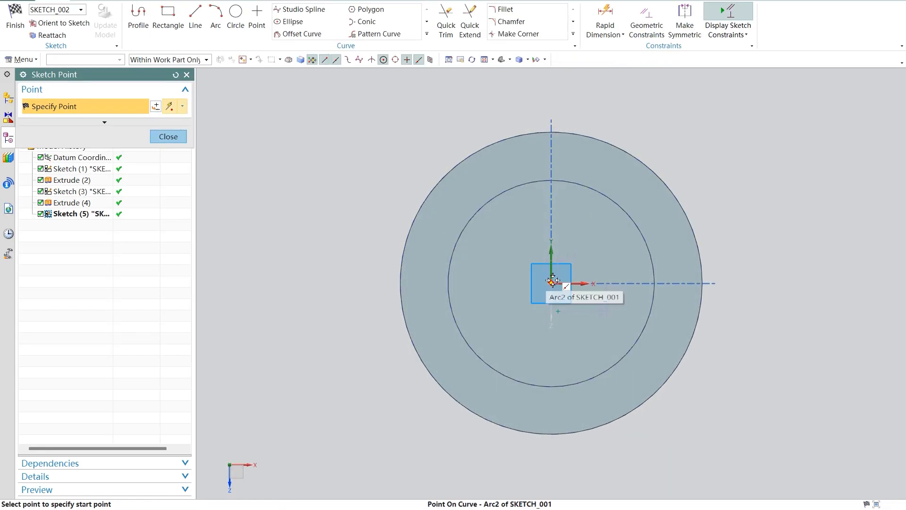
{"action": "left_click", "coordinate": [236, 18]}
{"action": "left_click", "coordinate": [551, 283]}
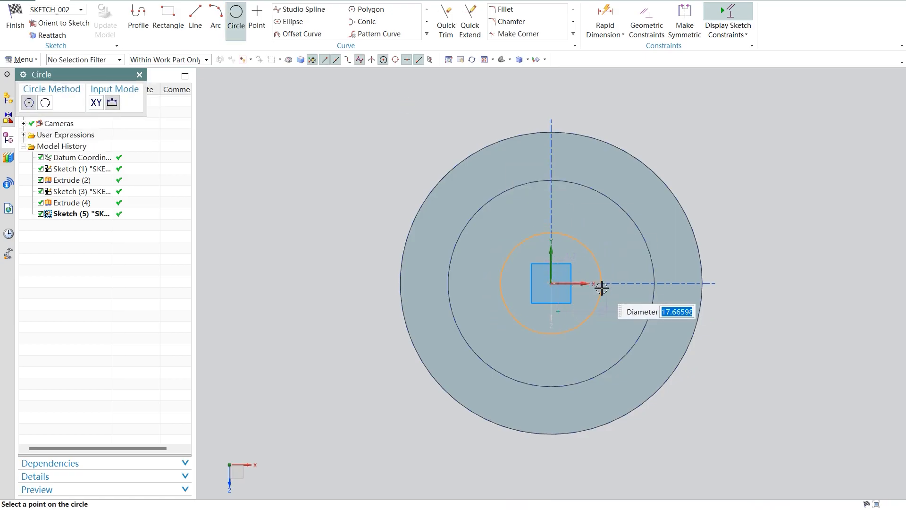
{"action": "type", "text": "15"}
{"action": "key", "text": "Return"}
{"action": "left_click", "coordinate": [15, 22]}
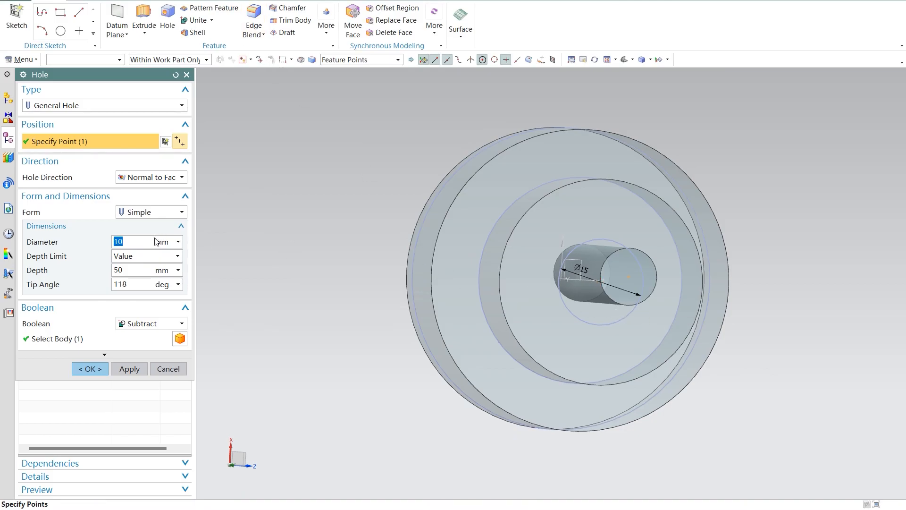
Step: Try a 15 mm diameter for the hole, check its preview, and cancel the hole while saving its placement sketch
{"action": "type", "text": "15"}
{"action": "key", "text": "Return"}
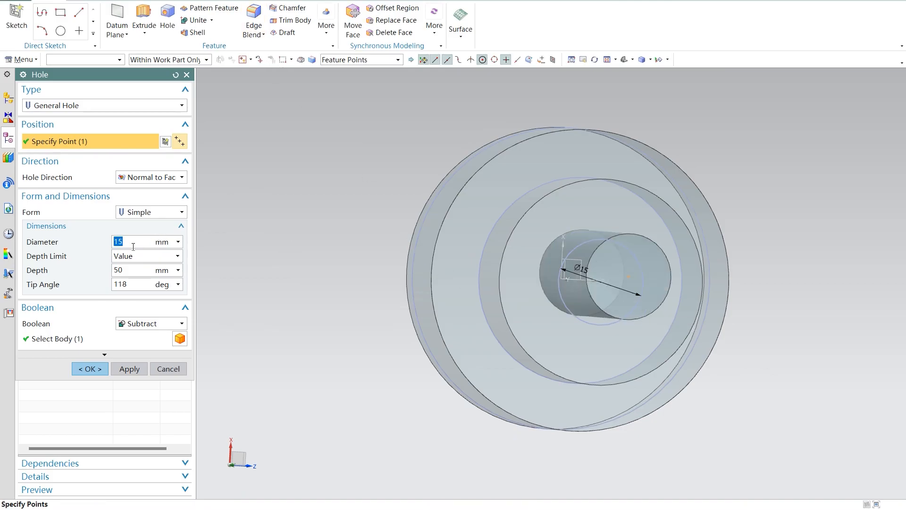
{"action": "middle_click_drag", "start_coordinate": [418, 319], "coordinate": [409, 289]}
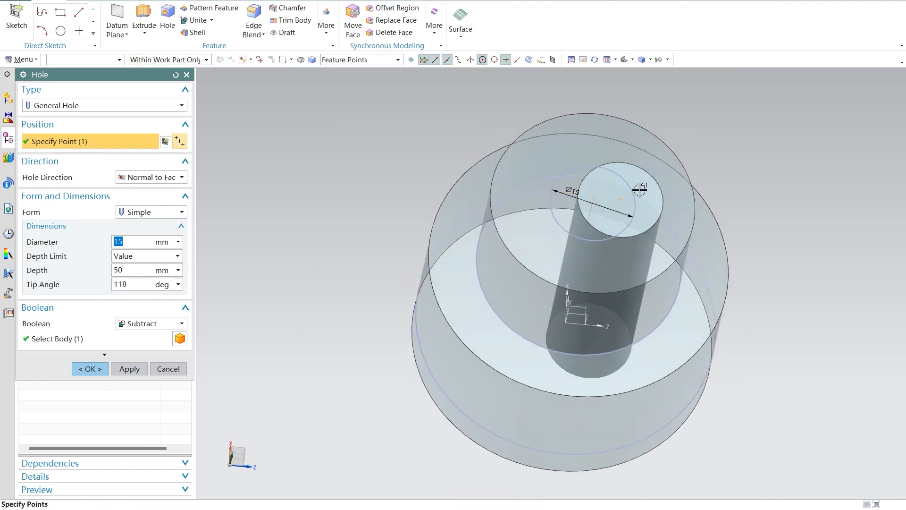
{"action": "middle_click_drag", "start_coordinate": [750, 206], "coordinate": [761, 248]}
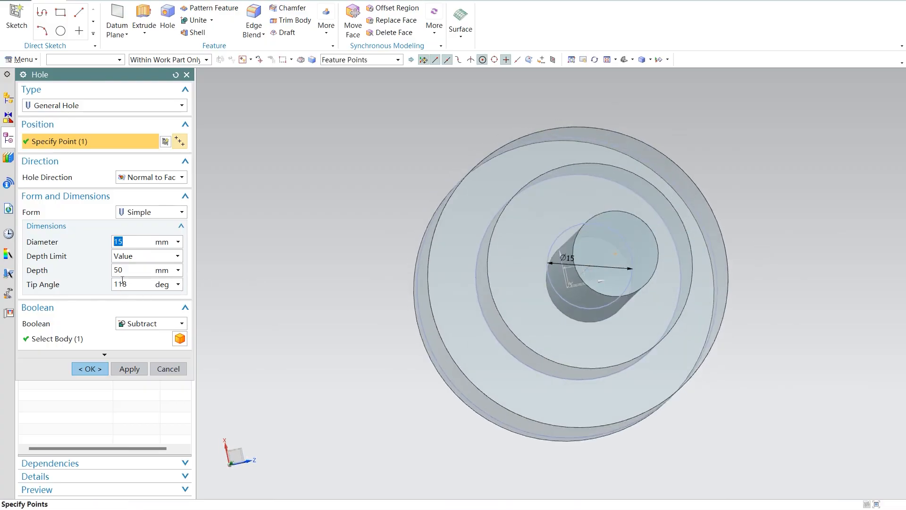
{"action": "left_click", "coordinate": [172, 370]}
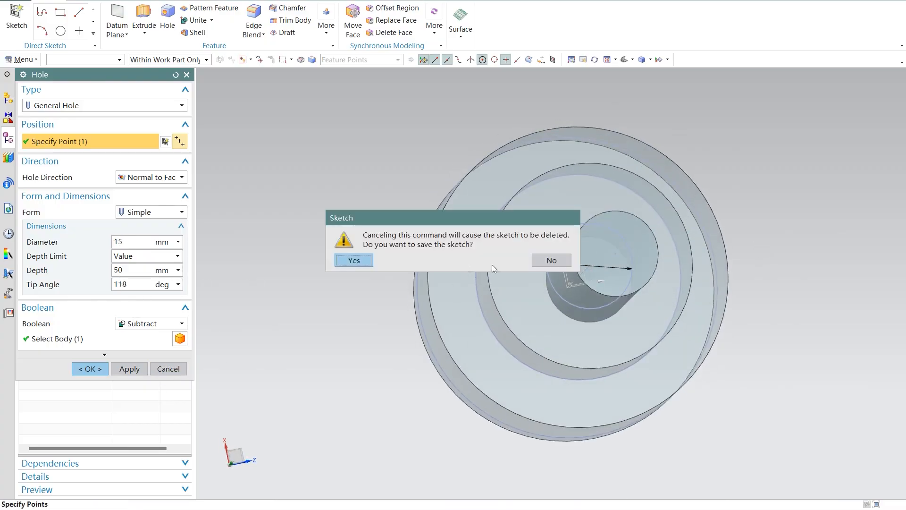
{"action": "left_click", "coordinate": [352, 261]}
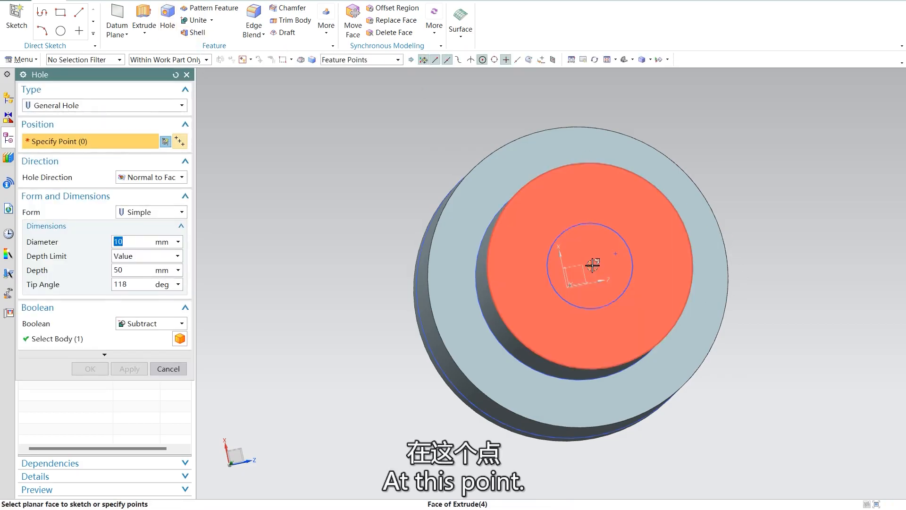
{"action": "left_click", "coordinate": [590, 266]}
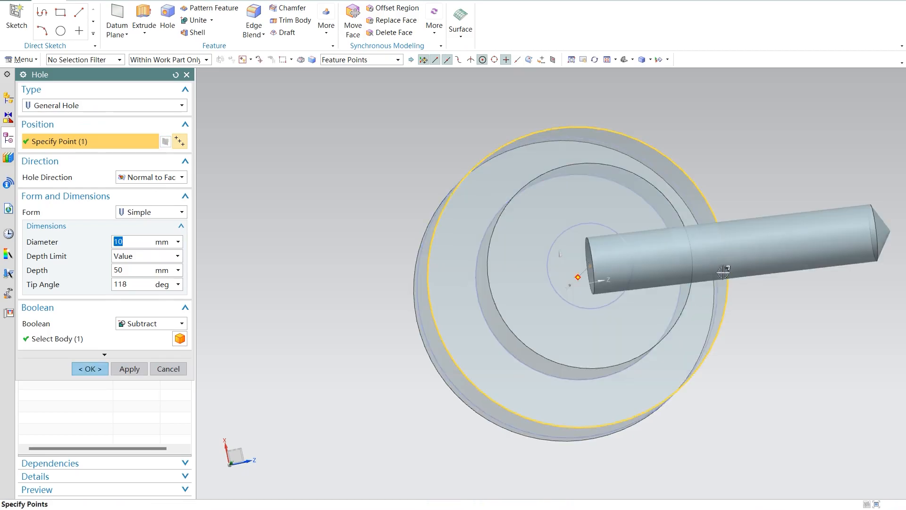
{"action": "middle_click_drag", "start_coordinate": [770, 313], "coordinate": [748, 274]}
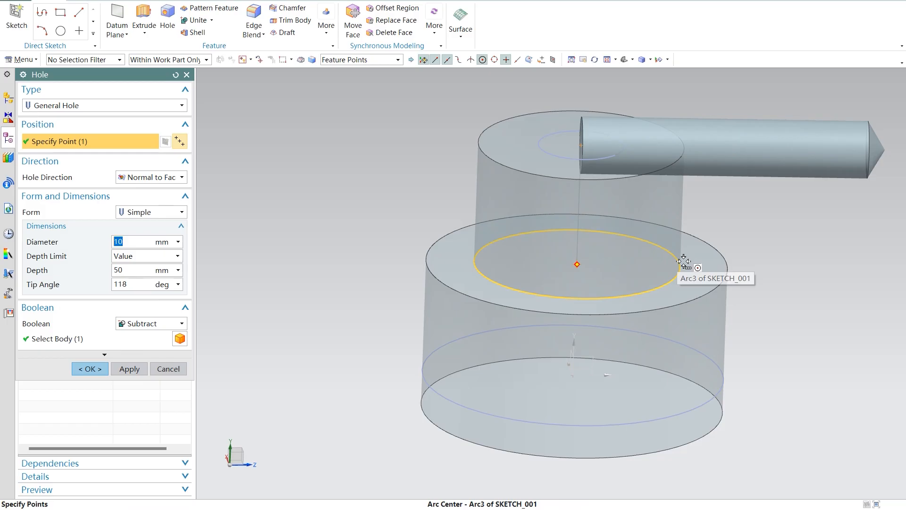
{"action": "left_click", "coordinate": [576, 263]}
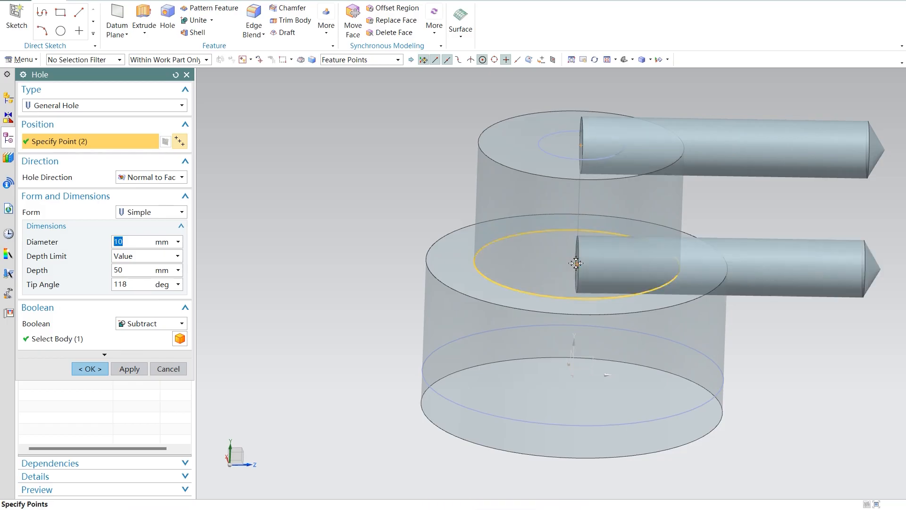
{"action": "key", "text": "Escape"}
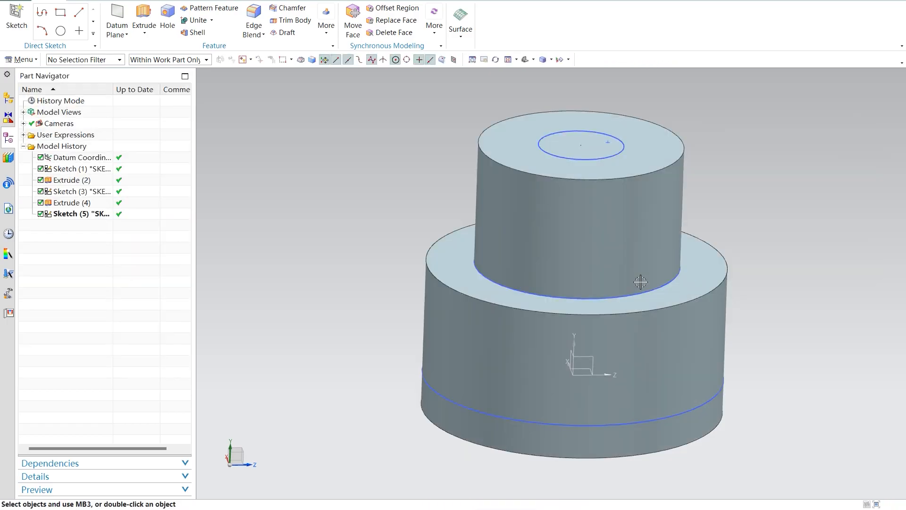
{"action": "middle_click_drag", "start_coordinate": [641, 282], "coordinate": [660, 269]}
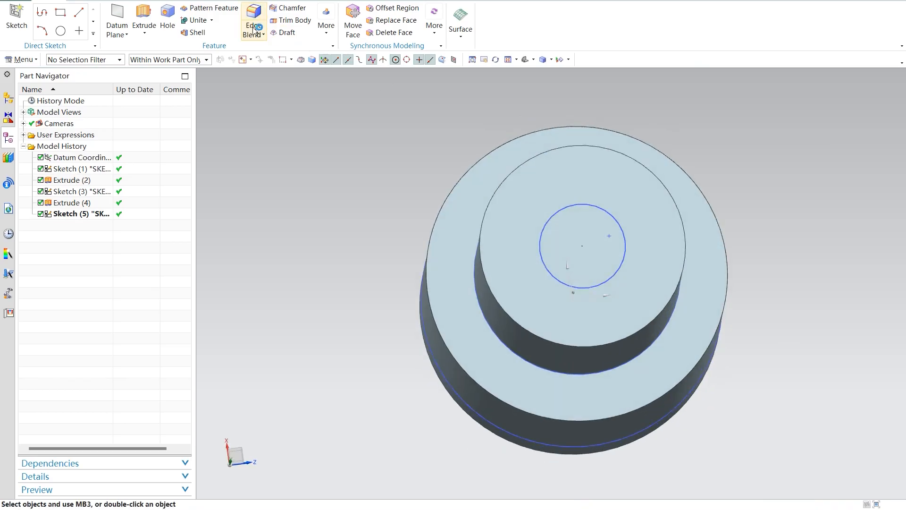
{"action": "left_click", "coordinate": [167, 21]}
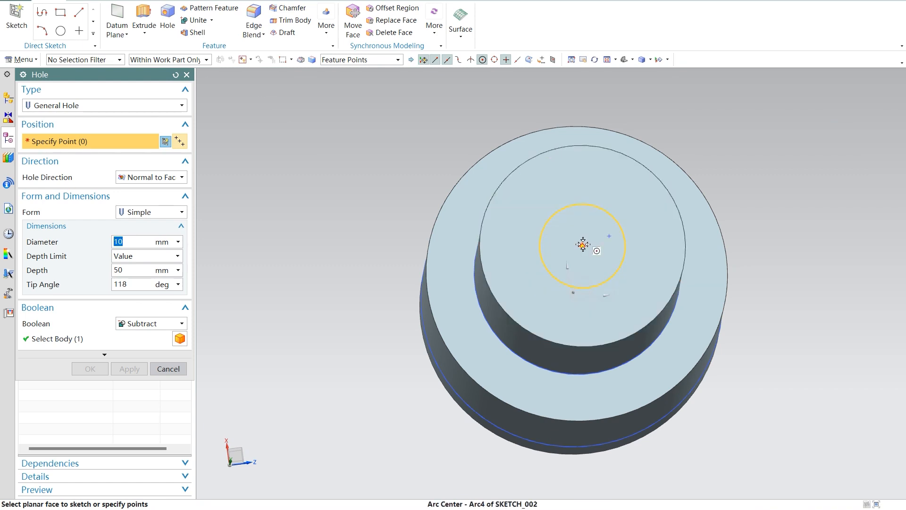
{"action": "left_click", "coordinate": [585, 244]}
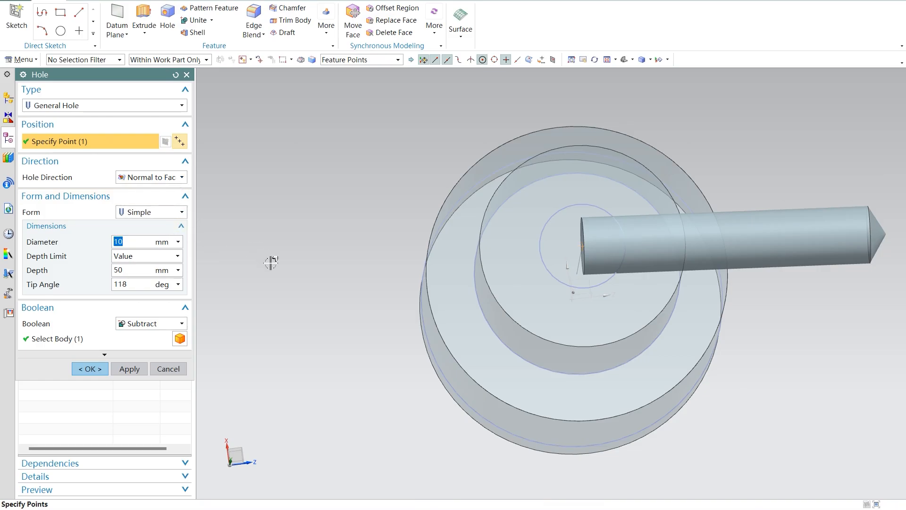
{"action": "key", "text": "Escape"}
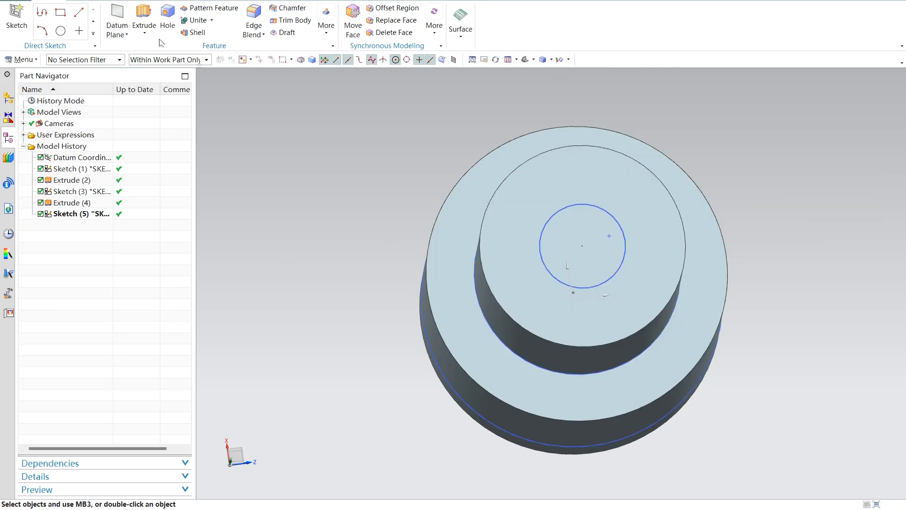
{"action": "left_click", "coordinate": [596, 247]}
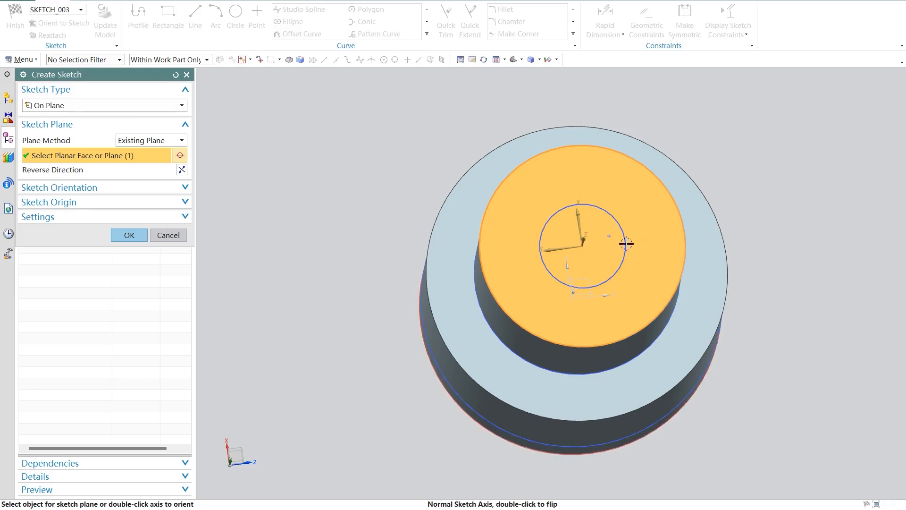
{"action": "left_click", "coordinate": [167, 235]}
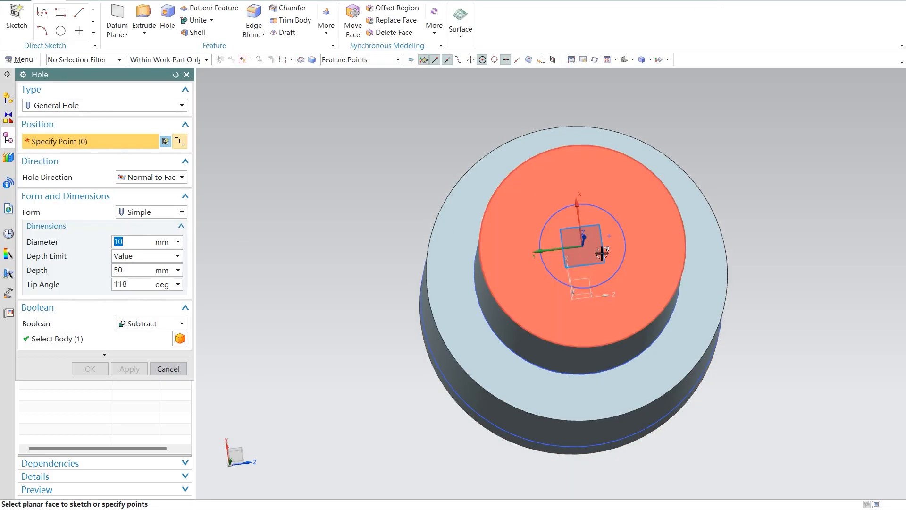
{"action": "key", "text": "Escape"}
Step: Extrude the small circle on the end face through both cylinders with start distance -74.5 mm and end distance 0, using the inferred Boolean
{"action": "left_click", "coordinate": [623, 249]}
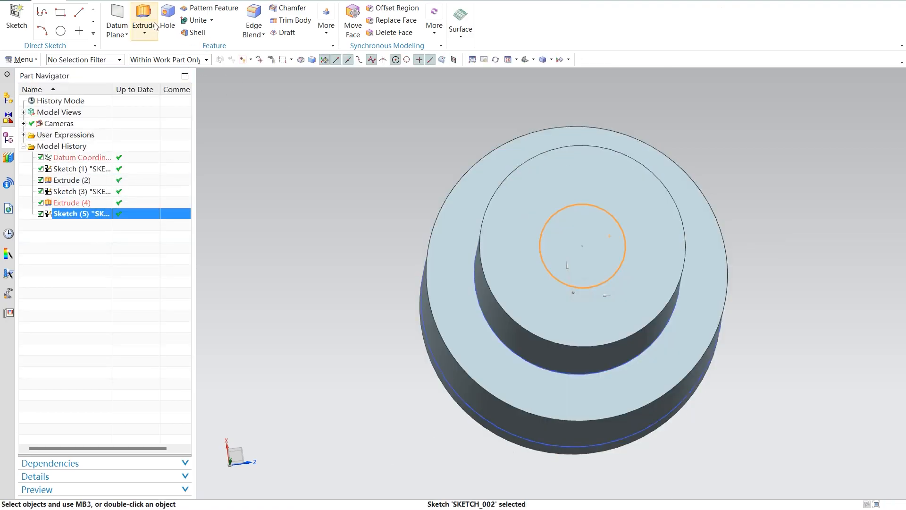
{"action": "left_click", "coordinate": [156, 47]}
{"action": "middle_click_drag", "start_coordinate": [734, 360], "coordinate": [776, 226]}
{"action": "left_click_drag", "start_coordinate": [776, 226], "coordinate": [219, 296]}
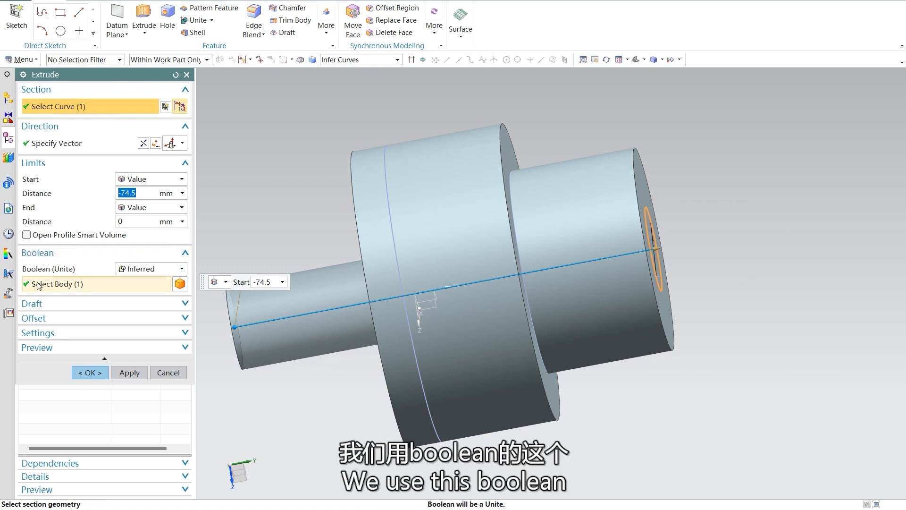
{"action": "left_click", "coordinate": [91, 373]}
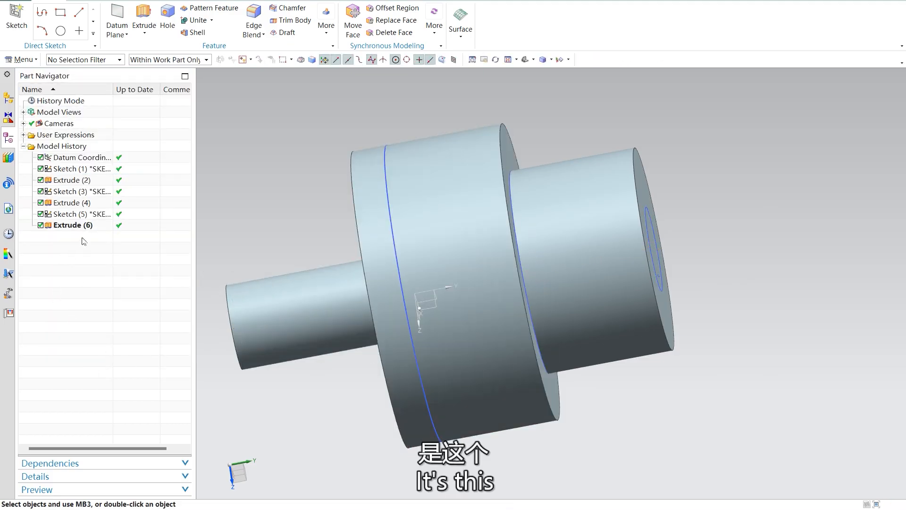
Step: Change the small-circle extrusion's Boolean to Subtract so it cuts a central through hole in the stepped part
{"action": "double_click", "coordinate": [71, 225]}
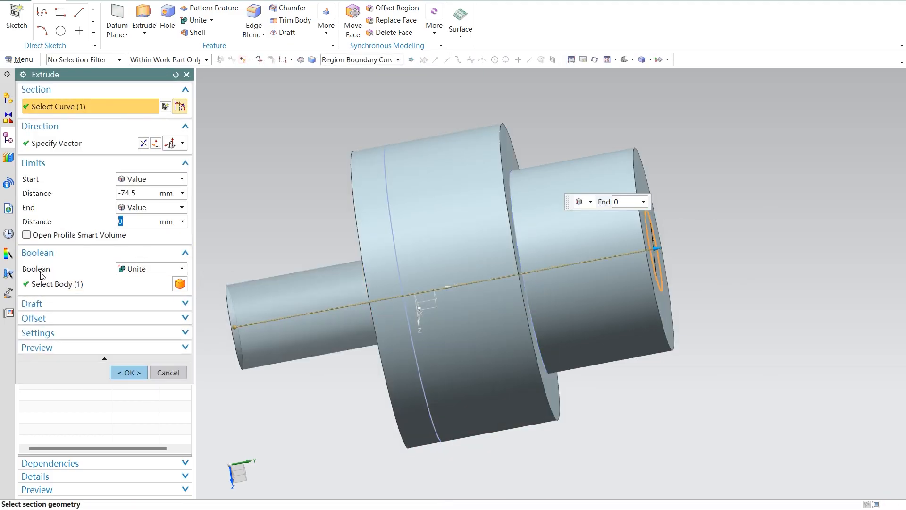
{"action": "left_click", "coordinate": [165, 270]}
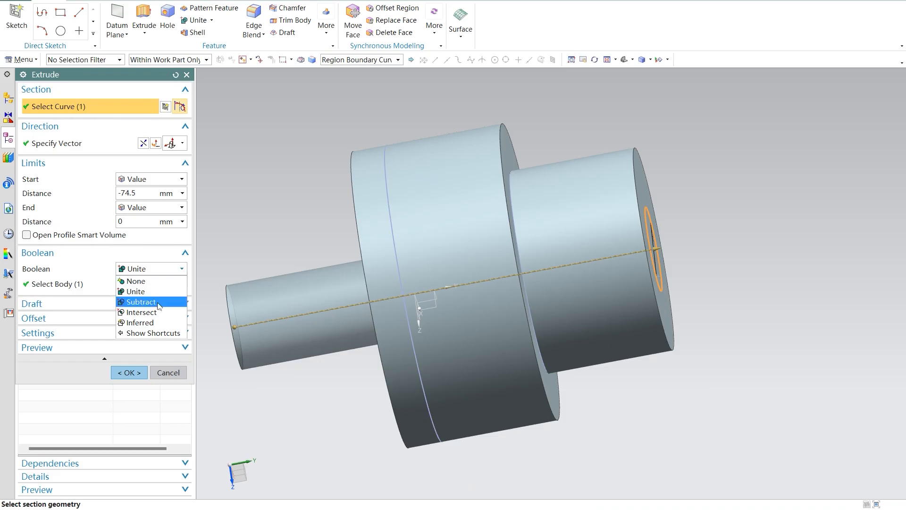
{"action": "left_click", "coordinate": [142, 302]}
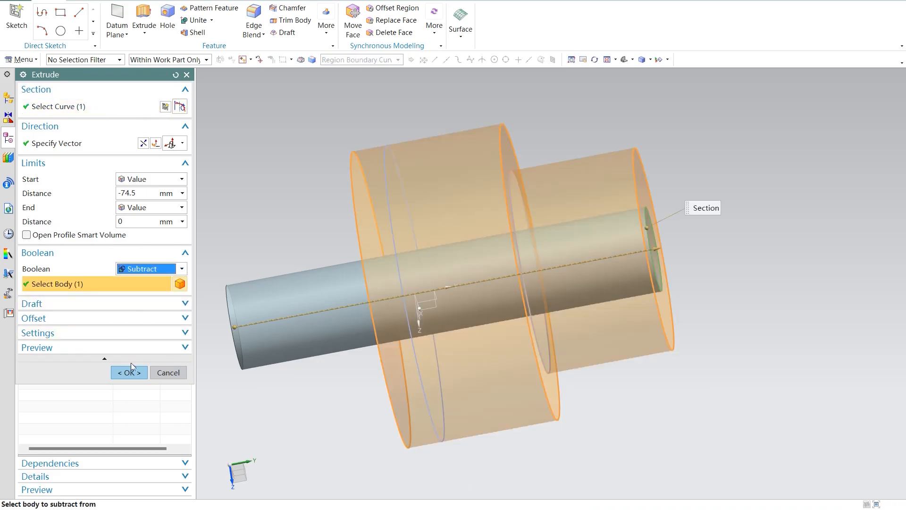
{"action": "left_click", "coordinate": [128, 374]}
{"action": "mouse_move", "coordinate": [204, 358]}
{"action": "middle_mouse_down"}
{"action": "mouse_move", "coordinate": [536, 350]}
{"action": "mouse_move", "coordinate": [552, 370]}
{"action": "mouse_move", "coordinate": [592, 335]}
{"action": "mouse_move", "coordinate": [596, 319]}
{"action": "mouse_move", "coordinate": [603, 324]}
{"action": "middle_mouse_up"}
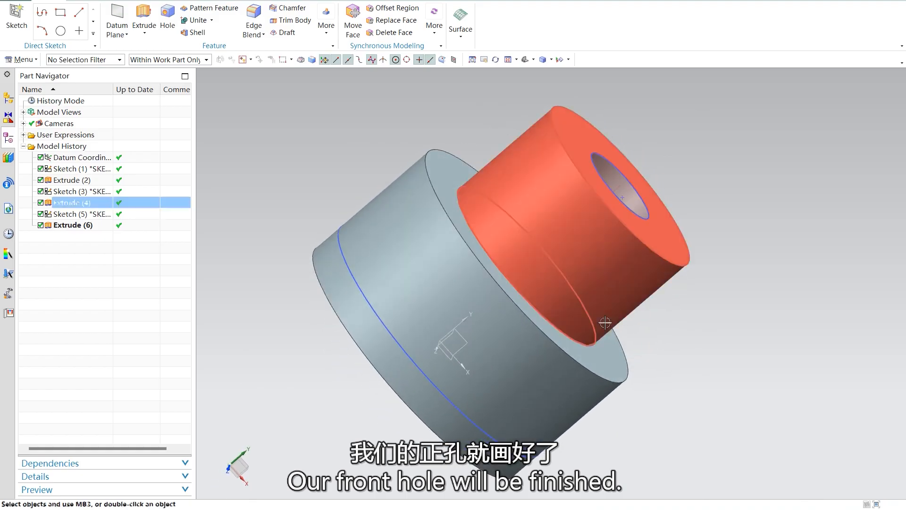
Step: Hide the three circle sketches used for the large cylinder, the small cylinder and the hole
{"action": "right_click", "coordinate": [401, 348]}
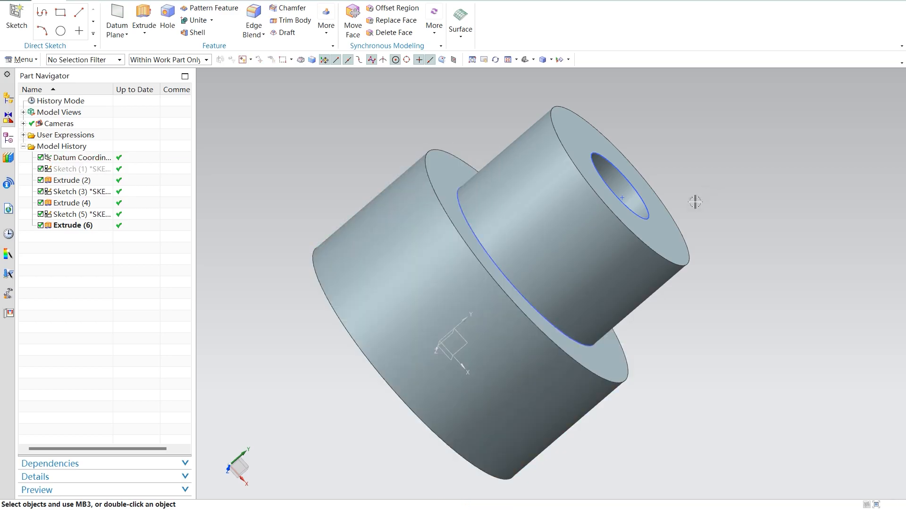
{"action": "right_click", "coordinate": [636, 211]}
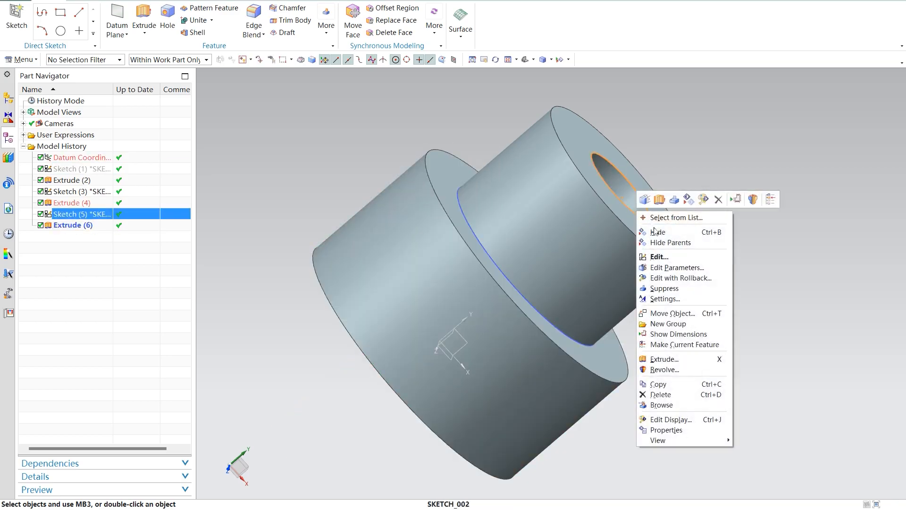
{"action": "left_click", "coordinate": [642, 231]}
{"action": "right_click", "coordinate": [530, 305]}
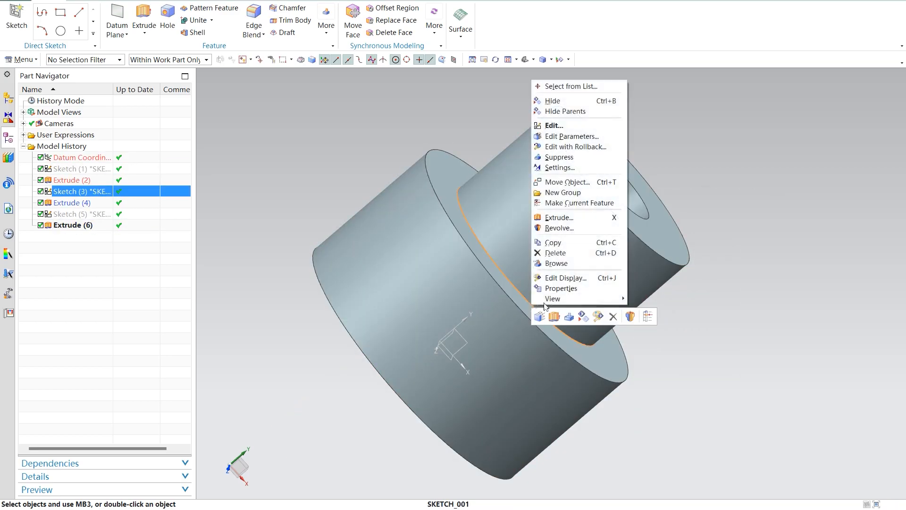
{"action": "left_click", "coordinate": [570, 101]}
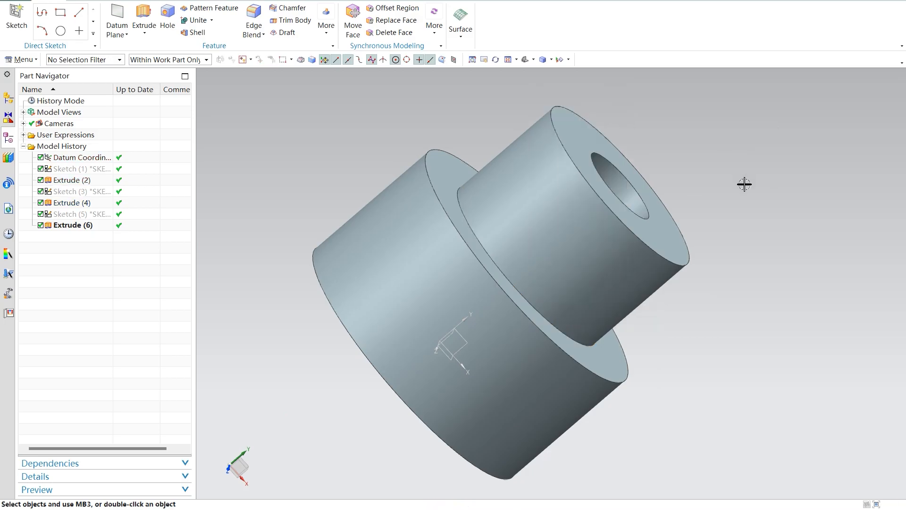
Step: Enter the Manufacturing environment and choose the cam_general session configuration with the turning CAM setup
{"action": "middle_click_drag", "start_coordinate": [744, 184], "coordinate": [724, 211]}
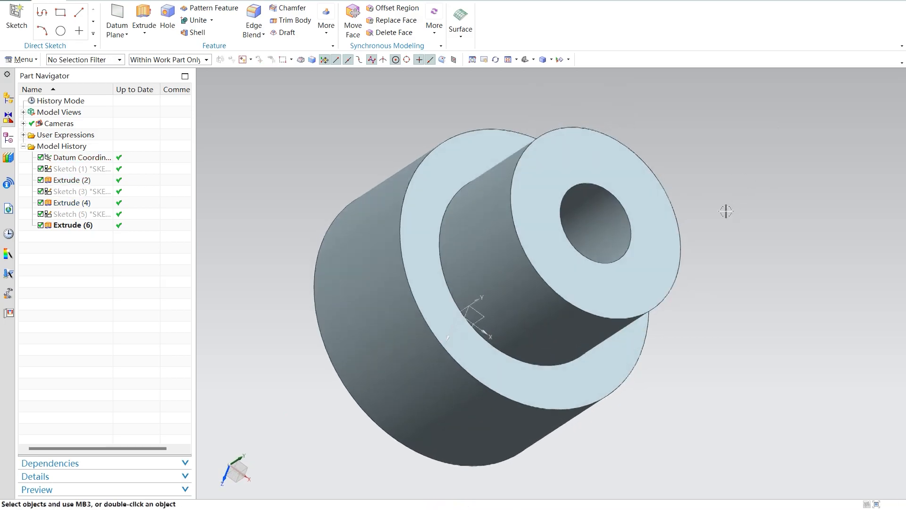
{"action": "left_click", "coordinate": [278, 2]}
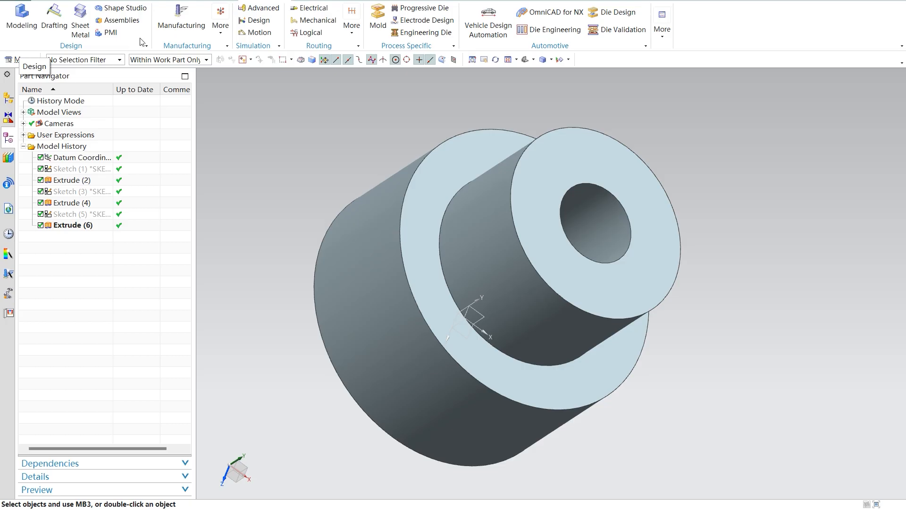
{"action": "left_click", "coordinate": [182, 19]}
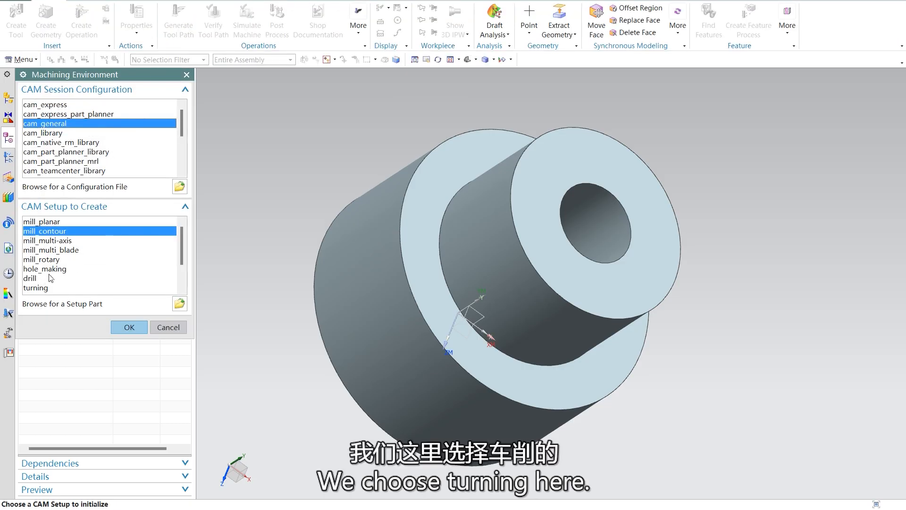
{"action": "left_click", "coordinate": [41, 289]}
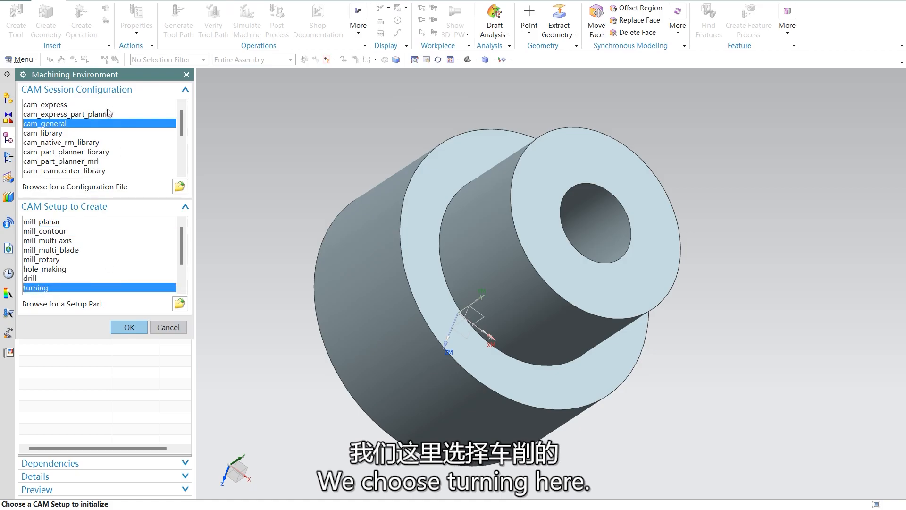
{"action": "scroll", "coordinate": [104, 136], "scroll_direction": "down", "scroll_amount": 2}
{"action": "scroll", "coordinate": [104, 136], "scroll_direction": "down", "scroll_amount": 3}
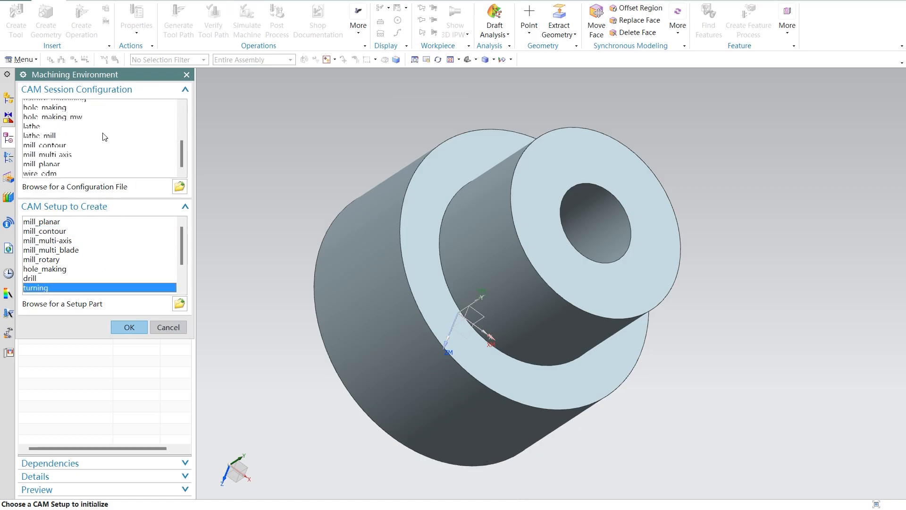
{"action": "scroll", "coordinate": [105, 136], "scroll_direction": "up", "scroll_amount": 5}
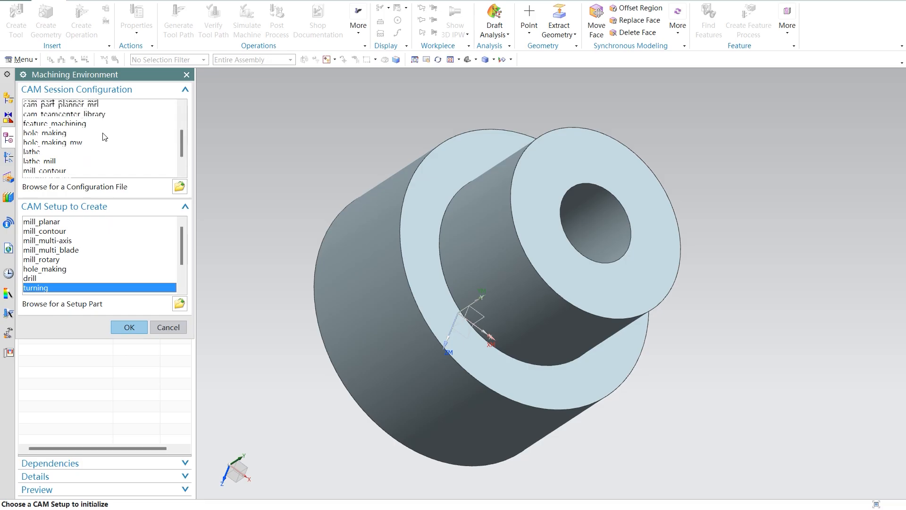
{"action": "left_click", "coordinate": [45, 123]}
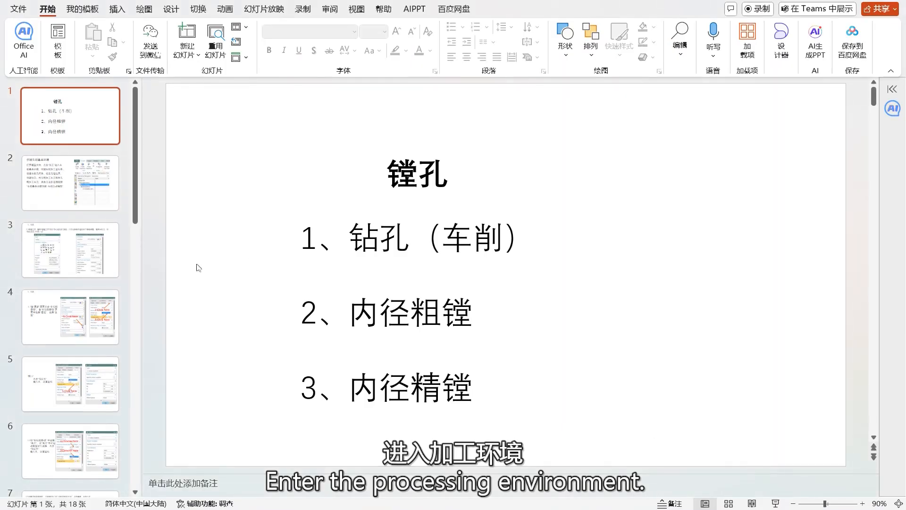
Step: Check the PowerPoint slides on the turning environment, return to NX and initialize the turning CAM setup
{"action": "scroll", "coordinate": [220, 266], "scroll_direction": "down", "scroll_amount": 1}
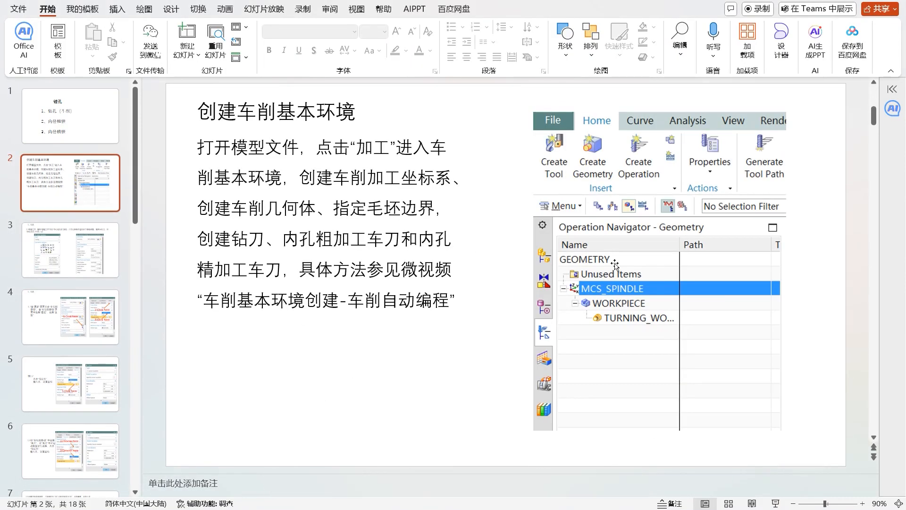
{"action": "scroll", "coordinate": [662, 276], "scroll_direction": "down", "scroll_amount": 1}
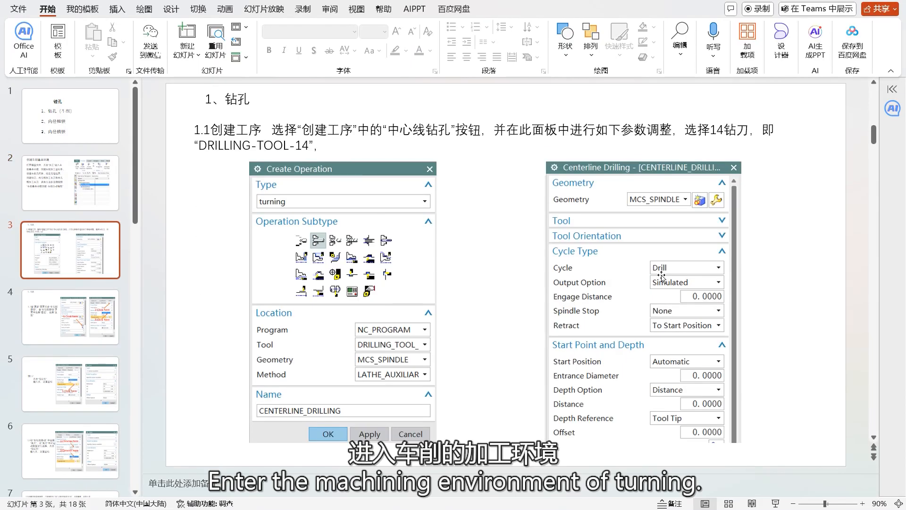
{"action": "scroll", "coordinate": [662, 276], "scroll_direction": "up", "scroll_amount": 1}
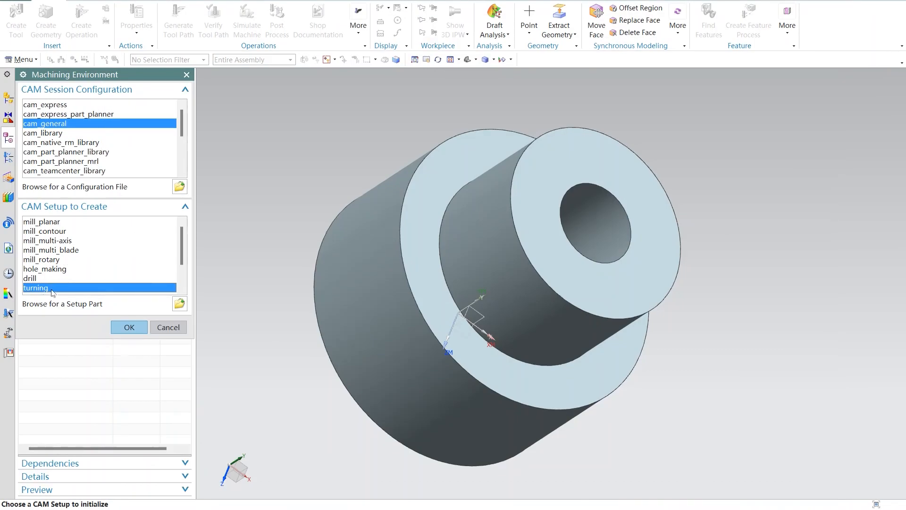
{"action": "scroll", "coordinate": [89, 290], "scroll_direction": "down", "scroll_amount": 1}
{"action": "left_click", "coordinate": [129, 327]}
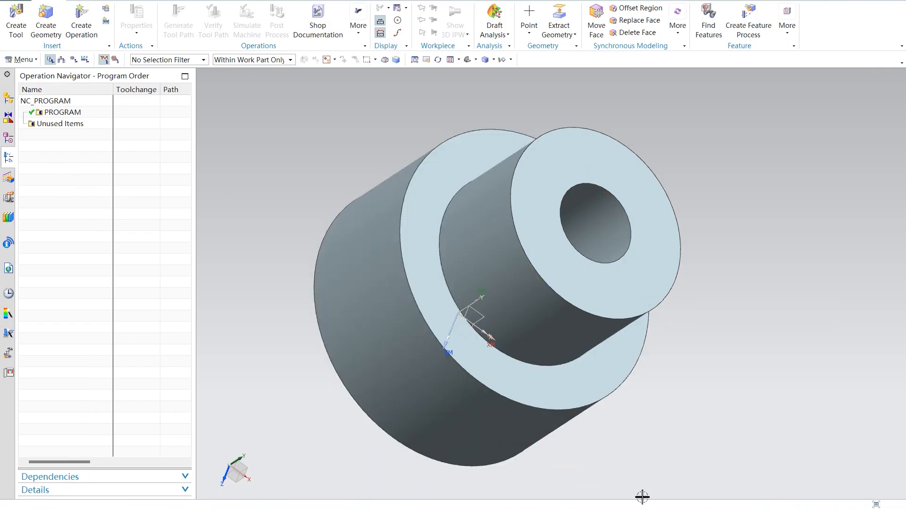
Step: Switch to the PowerPoint presentation and review the slides on creating the centerline drilling operation and its non-cutting moves
{"action": "mouse_move", "coordinate": [642, 496]}
{"action": "left_click", "coordinate": [651, 471]}
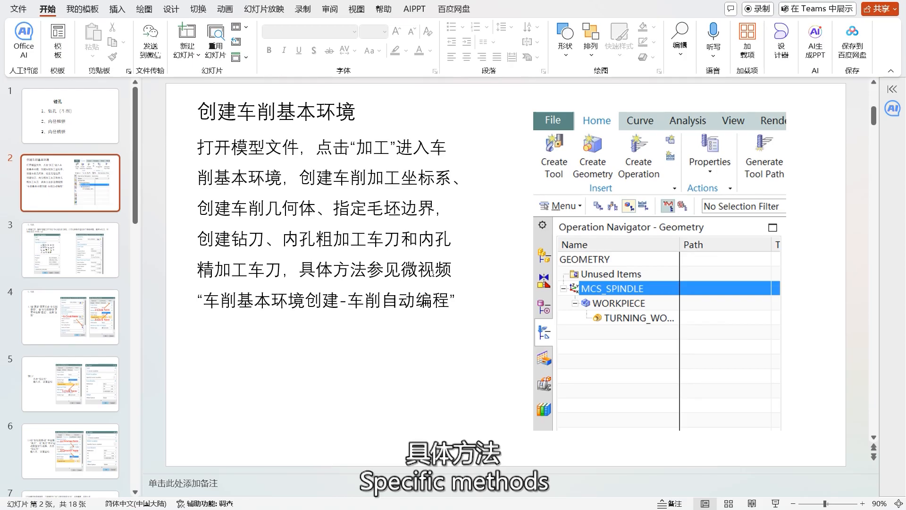
{"action": "scroll", "coordinate": [438, 273], "scroll_direction": "down", "scroll_amount": 1}
{"action": "scroll", "coordinate": [440, 279], "scroll_direction": "down", "scroll_amount": 1}
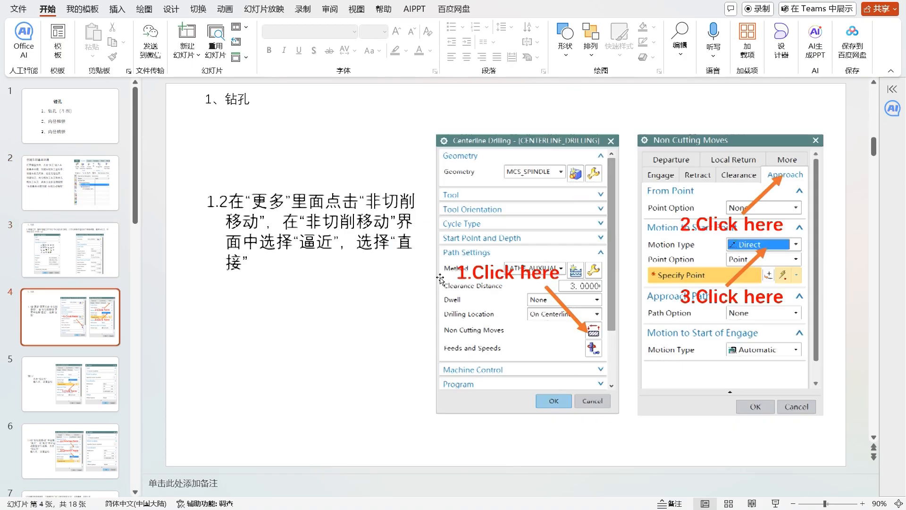
{"action": "scroll", "coordinate": [439, 279], "scroll_direction": "up", "scroll_amount": 1}
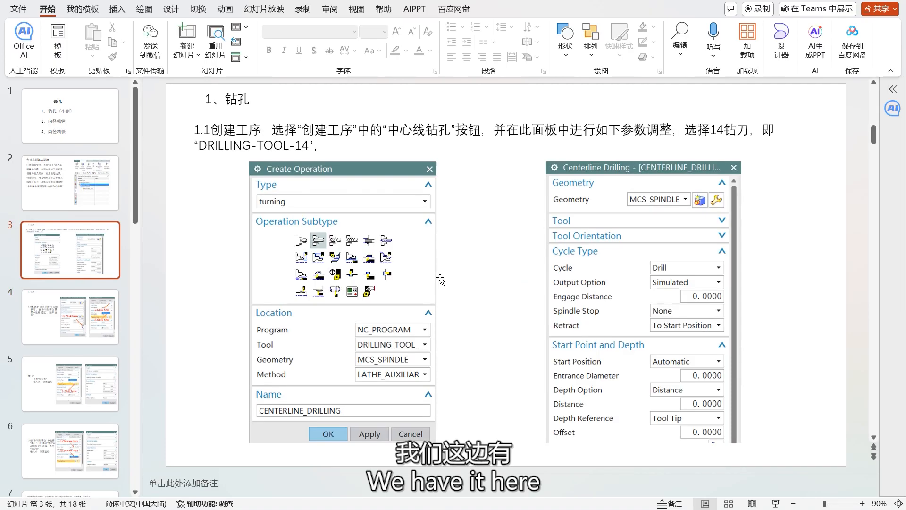
Step: Review the slide on the centerline drilling operation and its cycle and depth parameters, and switch back to NX
{"action": "scroll", "coordinate": [441, 278], "scroll_direction": "up", "scroll_amount": 1}
{"action": "scroll", "coordinate": [441, 277], "scroll_direction": "down", "scroll_amount": 1}
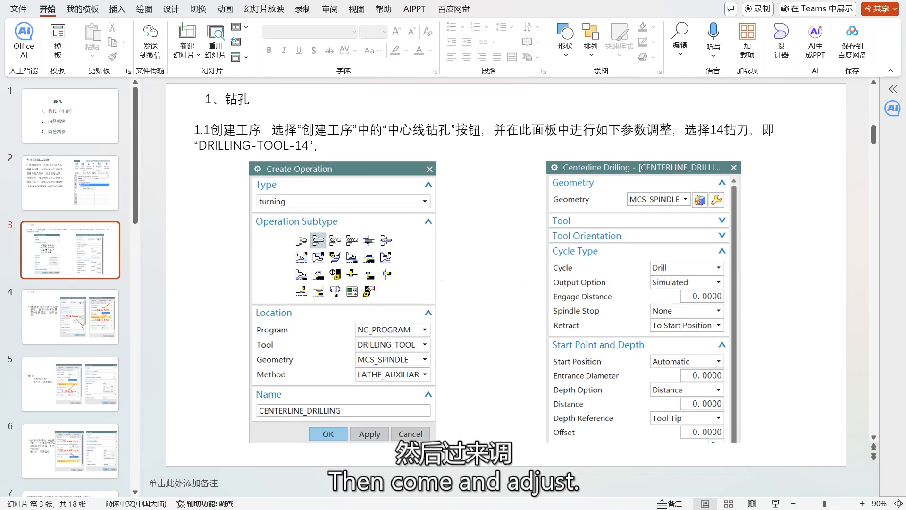
{"action": "scroll", "coordinate": [440, 277], "scroll_direction": "up", "scroll_amount": 1}
{"action": "scroll", "coordinate": [440, 279], "scroll_direction": "down", "scroll_amount": 1}
{"action": "scroll", "coordinate": [439, 278], "scroll_direction": "up", "scroll_amount": 1}
{"action": "mouse_move", "coordinate": [649, 508]}
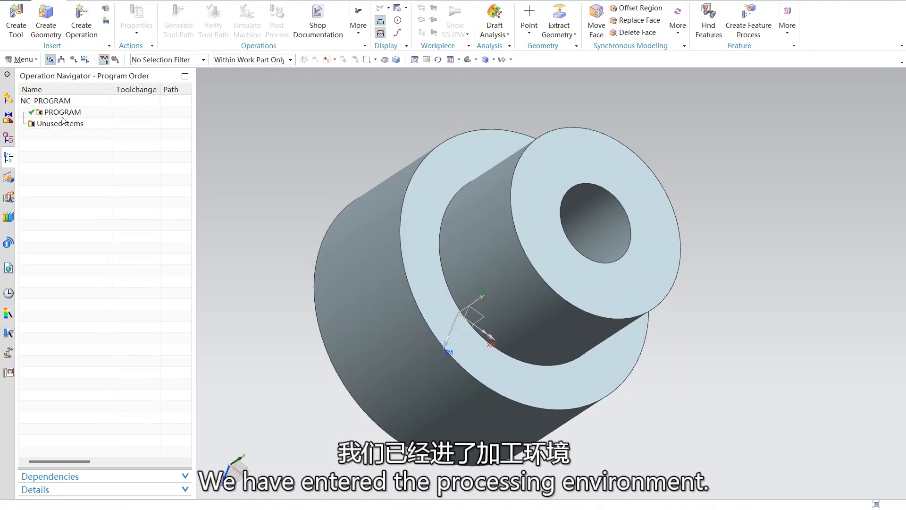
Step: Expand MCS_SPINDLE in the Operation Navigator's geometry view and start creating a turning tool
{"action": "left_click", "coordinate": [75, 59]}
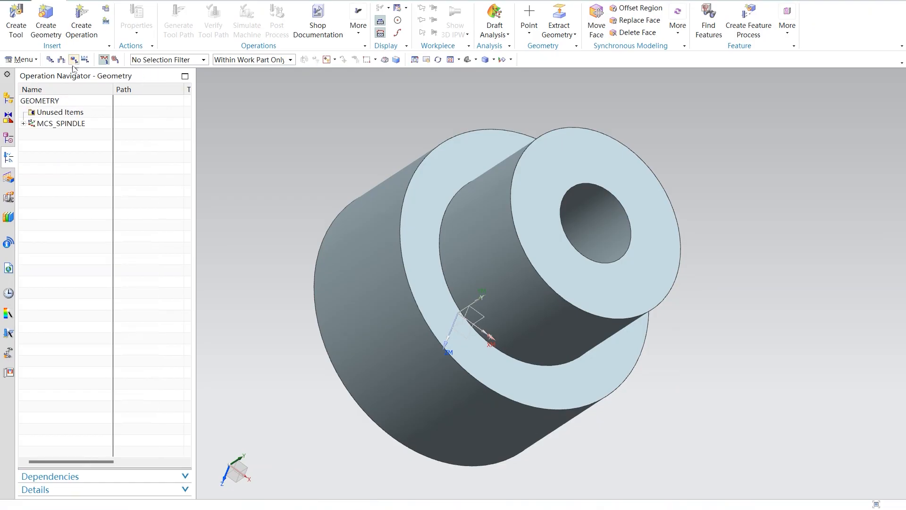
{"action": "left_click", "coordinate": [24, 123]}
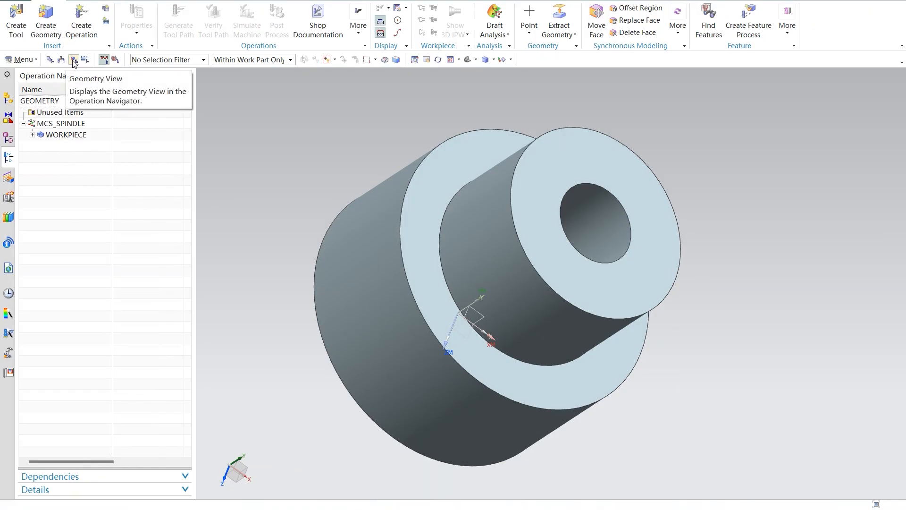
{"action": "left_click", "coordinate": [14, 24]}
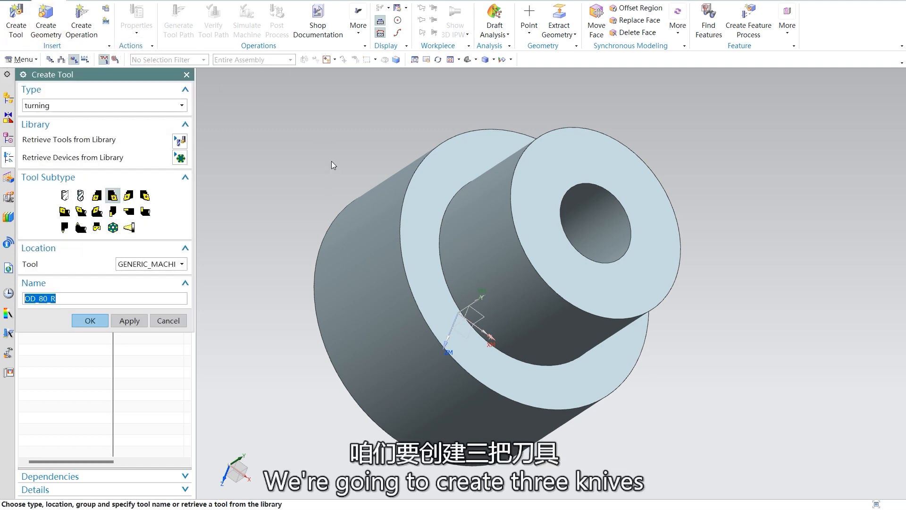
Step: Open the presentation 1.1-1.4NX车削基本环境创建-车削自动编程.pptx from the 车削 folder and find the slide on creating the drilling tool
{"action": "mouse_move", "coordinate": [649, 508]}
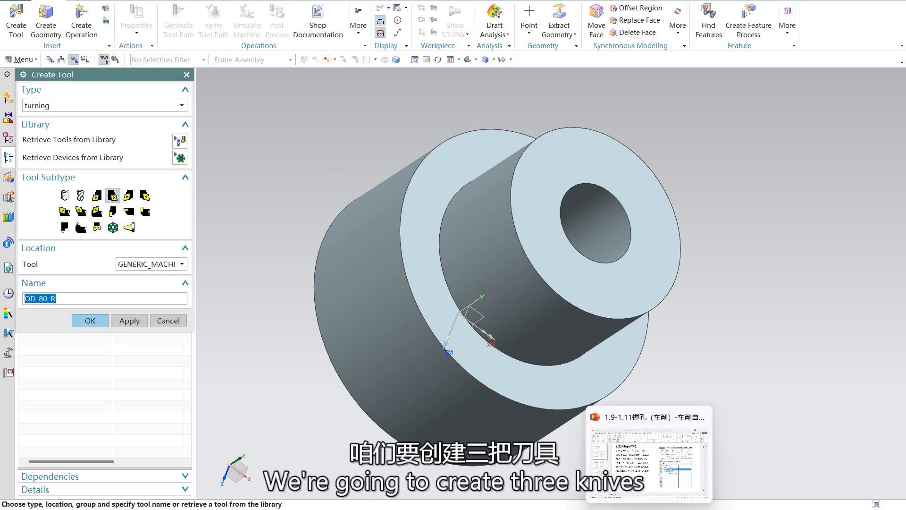
{"action": "mouse_move", "coordinate": [646, 465]}
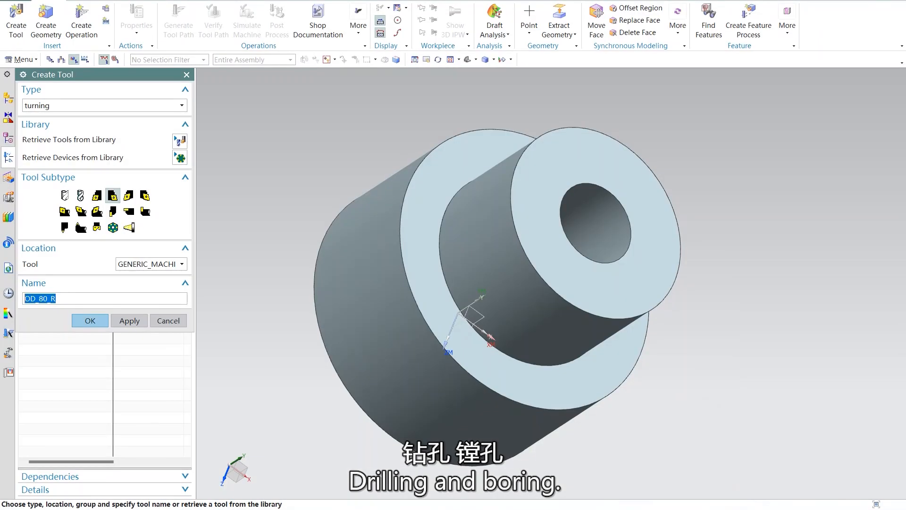
{"action": "mouse_move", "coordinate": [439, 509]}
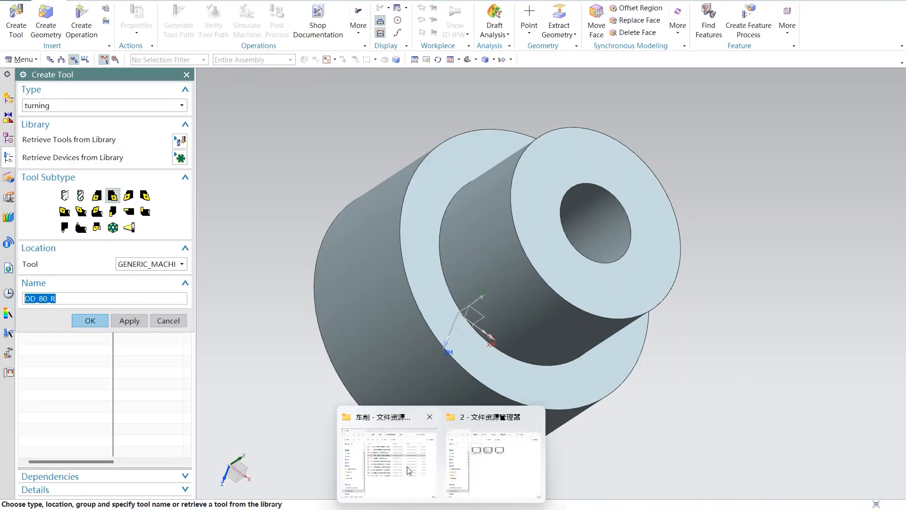
{"action": "left_click", "coordinate": [491, 451]}
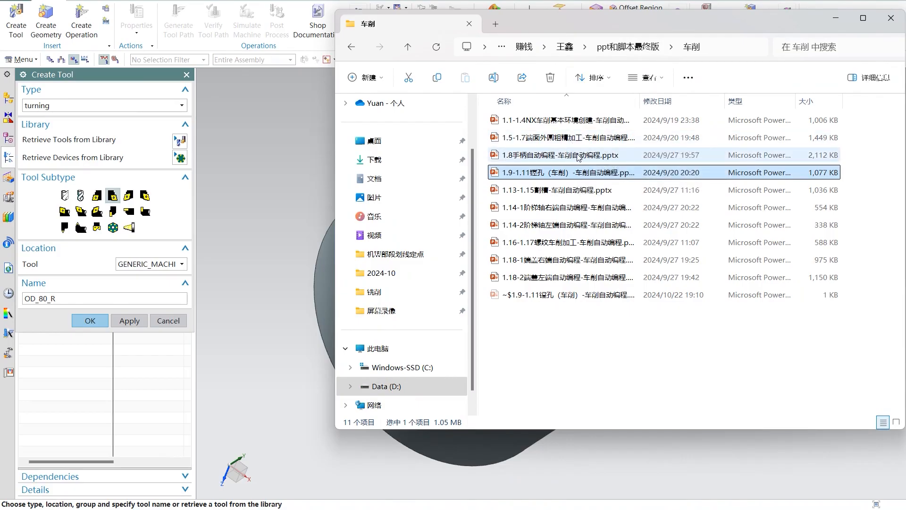
{"action": "double_click", "coordinate": [586, 125]}
{"action": "scroll", "coordinate": [441, 283], "scroll_direction": "down", "scroll_amount": 4}
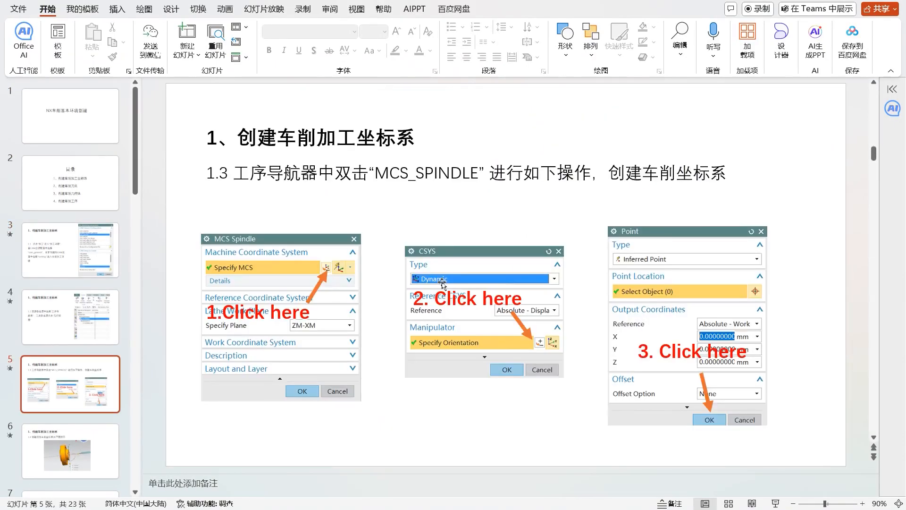
{"action": "scroll", "coordinate": [443, 283], "scroll_direction": "down", "scroll_amount": 7}
{"action": "scroll", "coordinate": [443, 285], "scroll_direction": "up", "scroll_amount": 2}
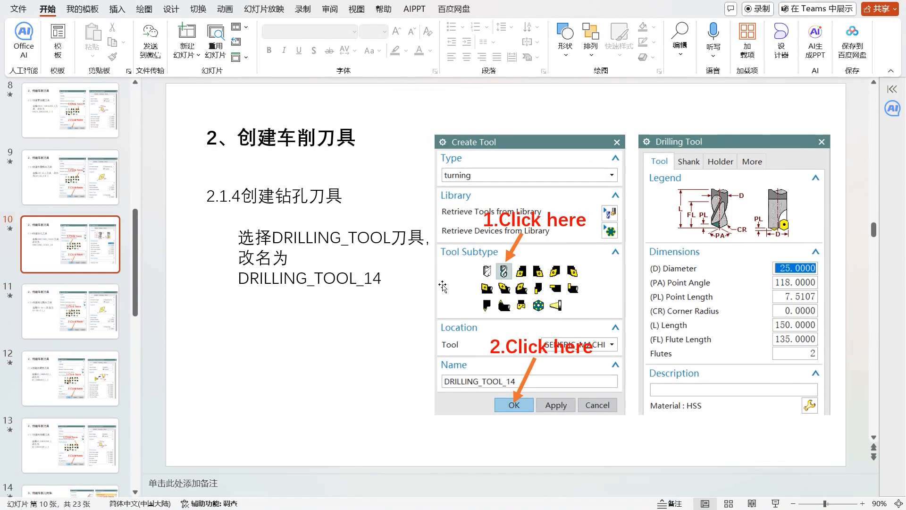
{"action": "scroll", "coordinate": [443, 284], "scroll_direction": "up", "scroll_amount": 1}
{"action": "scroll", "coordinate": [439, 284], "scroll_direction": "down", "scroll_amount": 1}
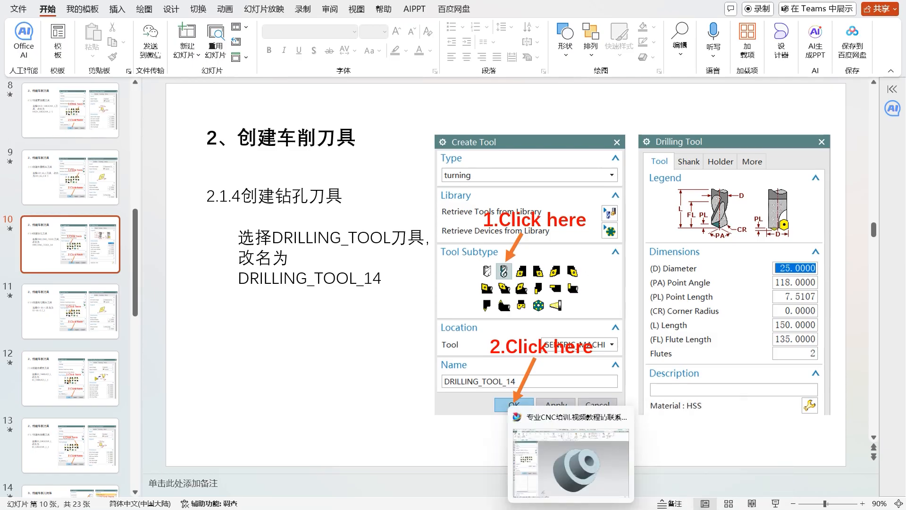
Step: Choose the DRILLING_TOOL subtype in NX and return to the drilling-tool slide in PowerPoint to pick up the name DRILLING_TOOL_14
{"action": "left_click", "coordinate": [573, 505]}
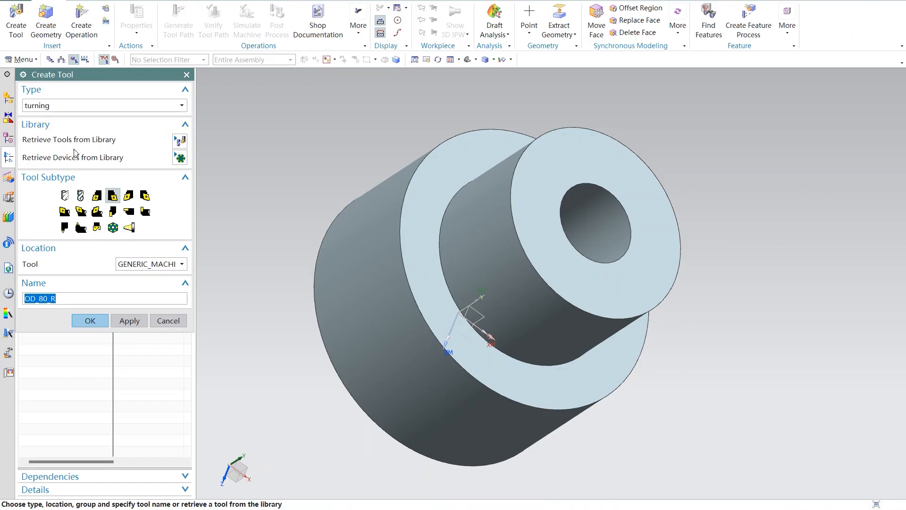
{"action": "left_click", "coordinate": [81, 195]}
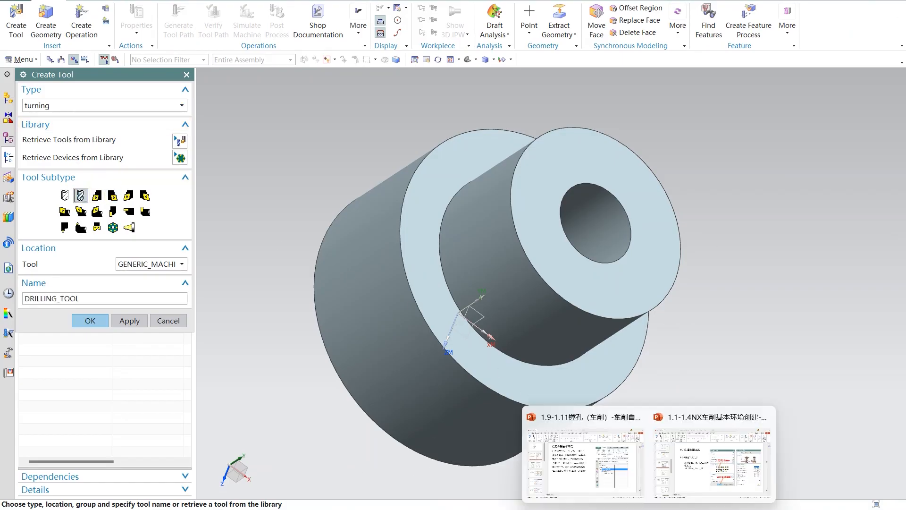
{"action": "left_click", "coordinate": [713, 464]}
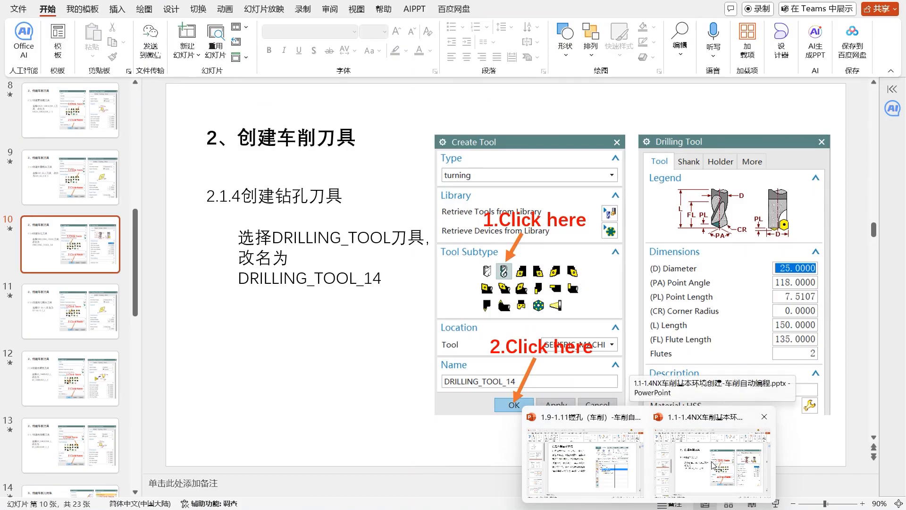
{"action": "left_click", "coordinate": [382, 278]}
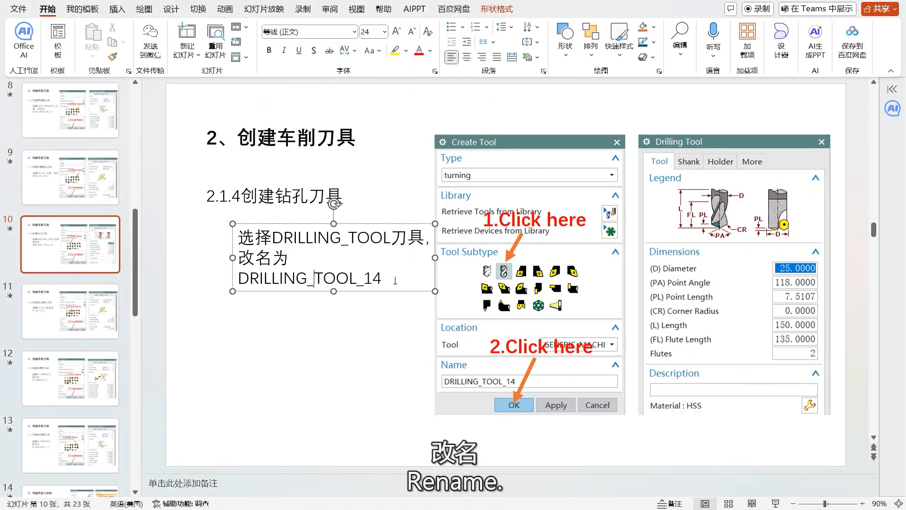
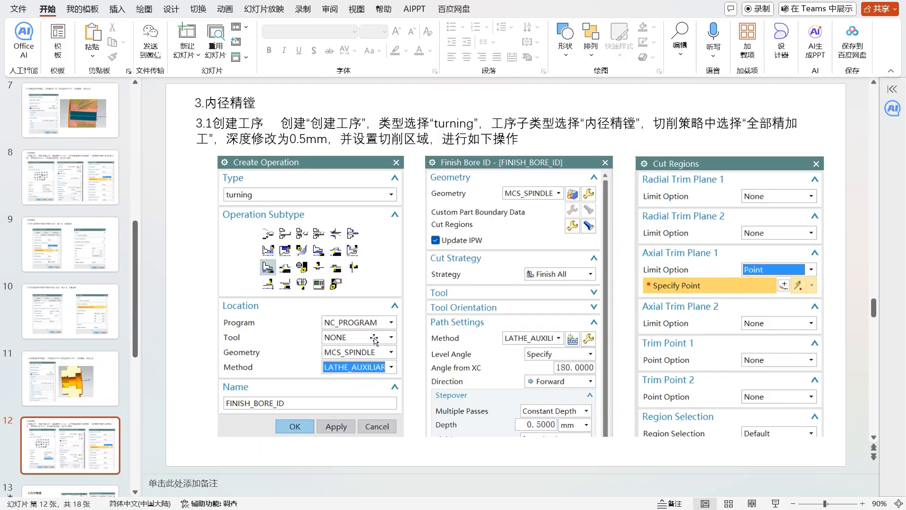
Step: Skim the slides of the boring presentation on inner-diameter finish boring, centerline drilling and non cutting moves
{"action": "scroll", "coordinate": [374, 339], "scroll_direction": "down", "scroll_amount": 4}
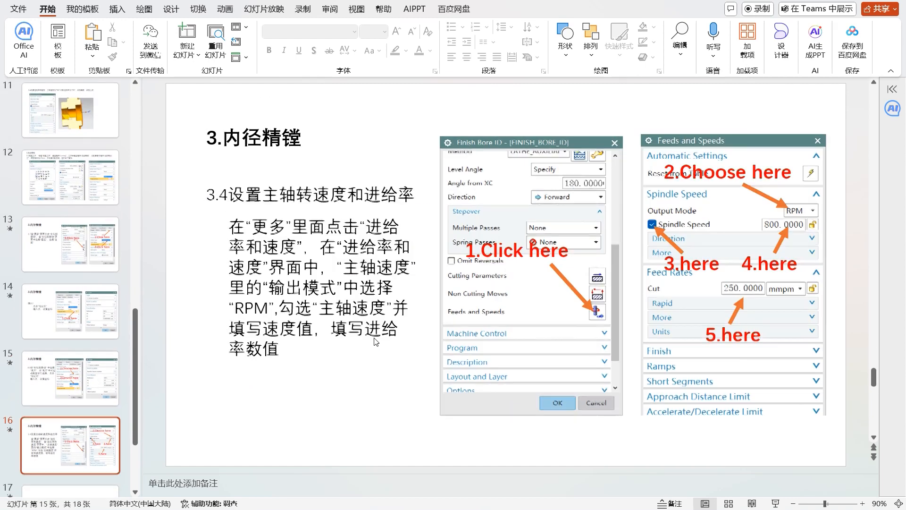
{"action": "scroll", "coordinate": [373, 339], "scroll_direction": "down", "scroll_amount": 2}
{"action": "scroll", "coordinate": [373, 339], "scroll_direction": "up", "scroll_amount": 13}
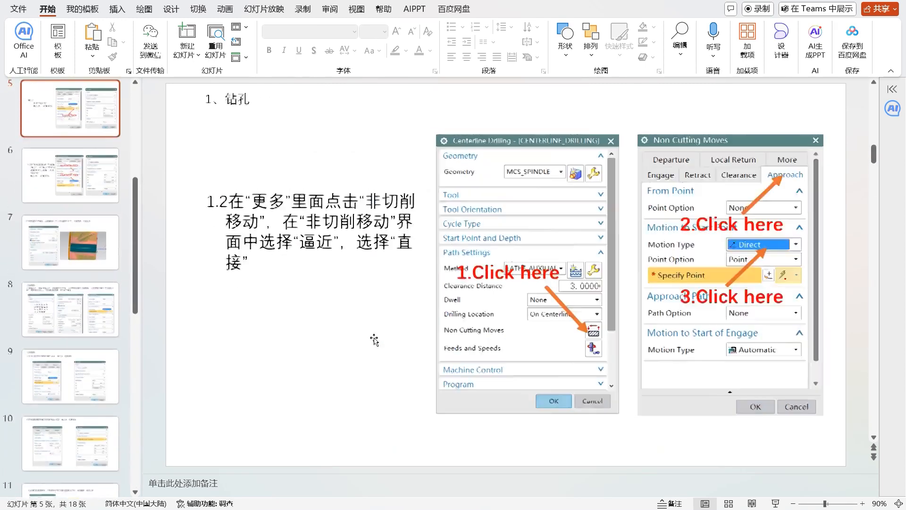
{"action": "scroll", "coordinate": [373, 339], "scroll_direction": "up", "scroll_amount": 4}
Step: Open the presentation 1.5-1.7端面外圆粗精加工-车削自动编程 from the 车削 folder and skim its facing and outer-diameter turning slides
{"action": "mouse_move", "coordinate": [612, 491]}
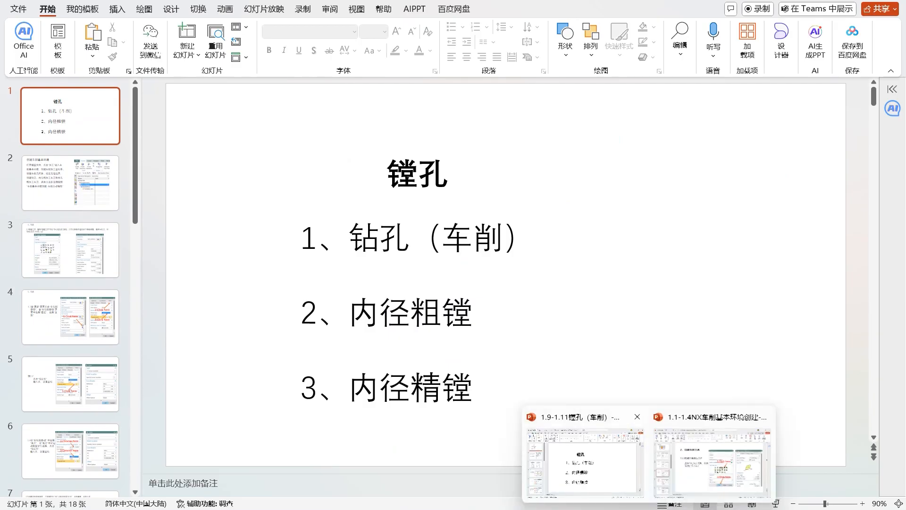
{"action": "mouse_move", "coordinate": [444, 501]}
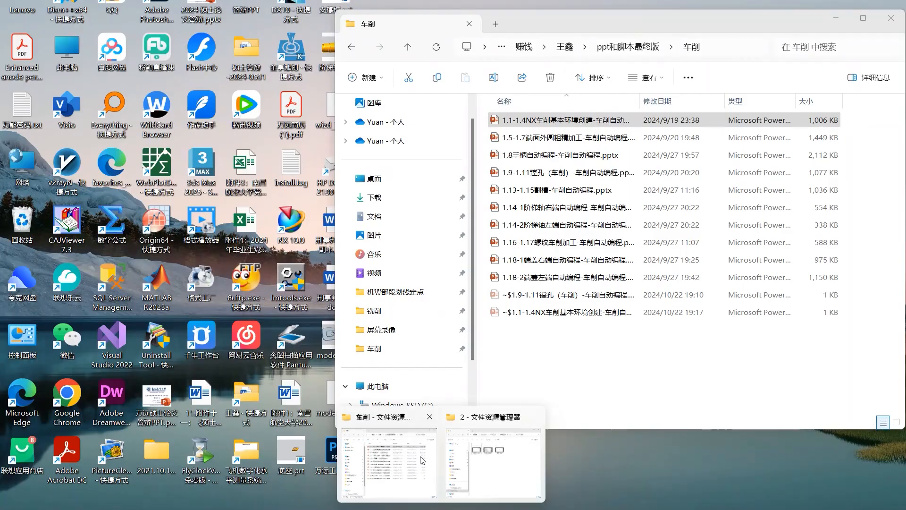
{"action": "left_click", "coordinate": [385, 453]}
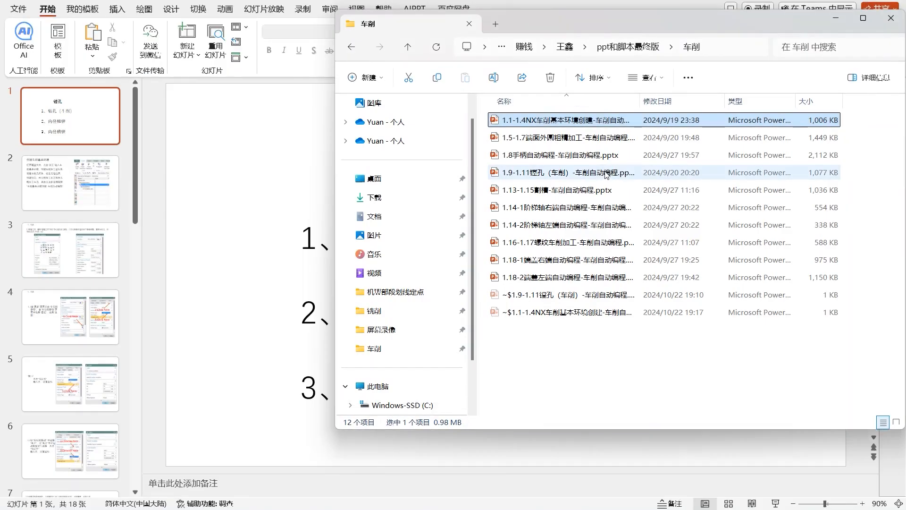
{"action": "left_click", "coordinate": [625, 140]}
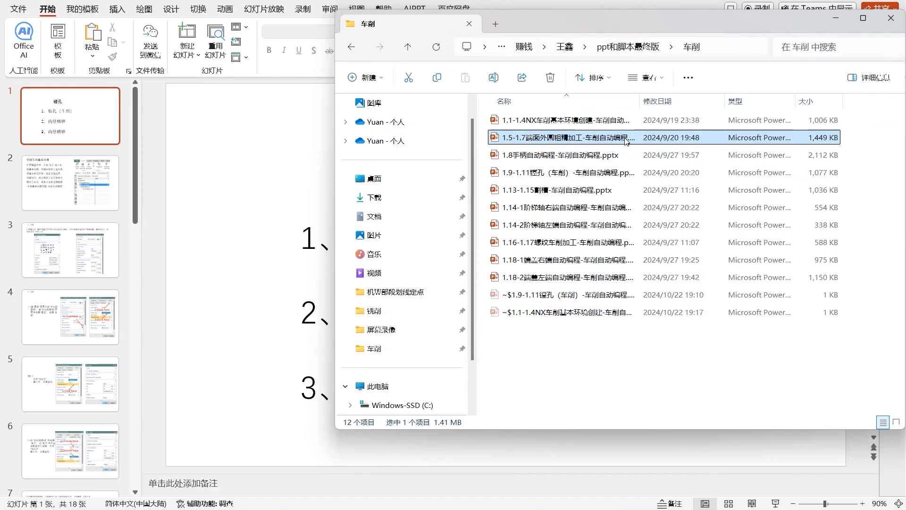
{"action": "double_click", "coordinate": [626, 140]}
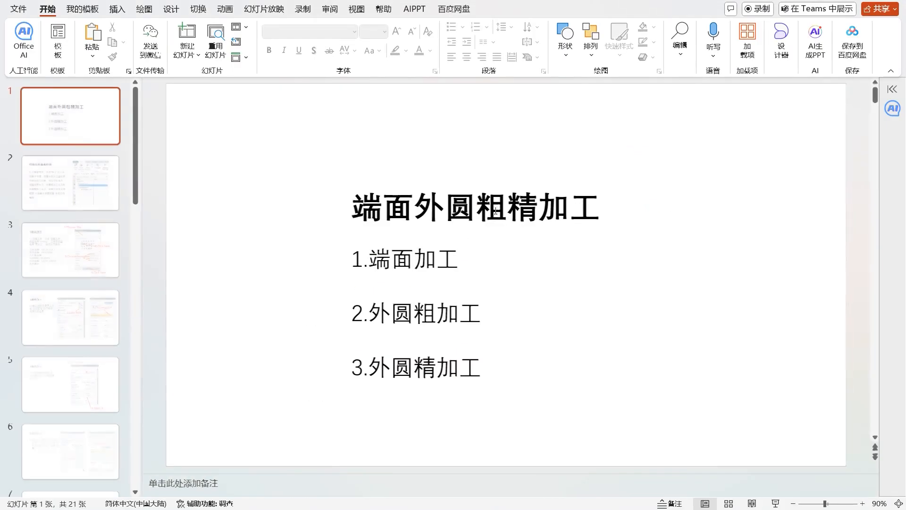
{"action": "scroll", "coordinate": [567, 271], "scroll_direction": "down", "scroll_amount": 5}
{"action": "scroll", "coordinate": [566, 272], "scroll_direction": "down", "scroll_amount": 5}
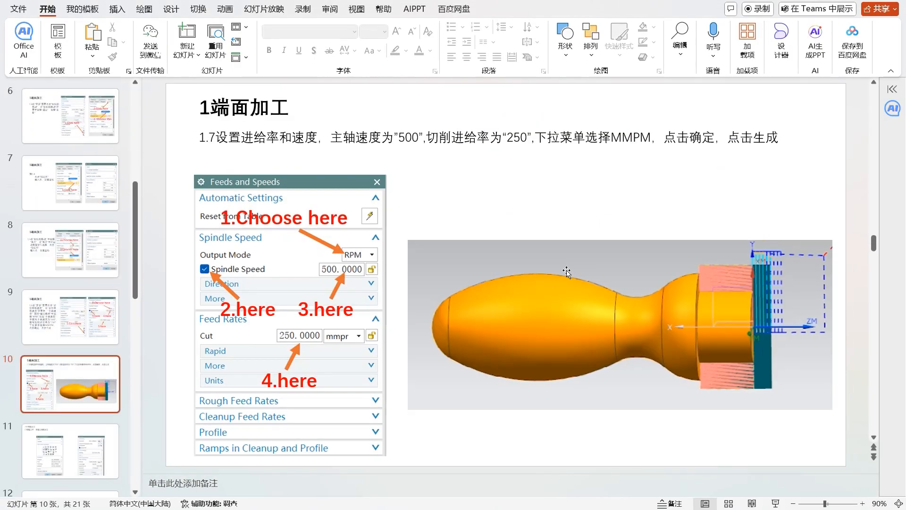
{"action": "scroll", "coordinate": [567, 271], "scroll_direction": "down", "scroll_amount": 6}
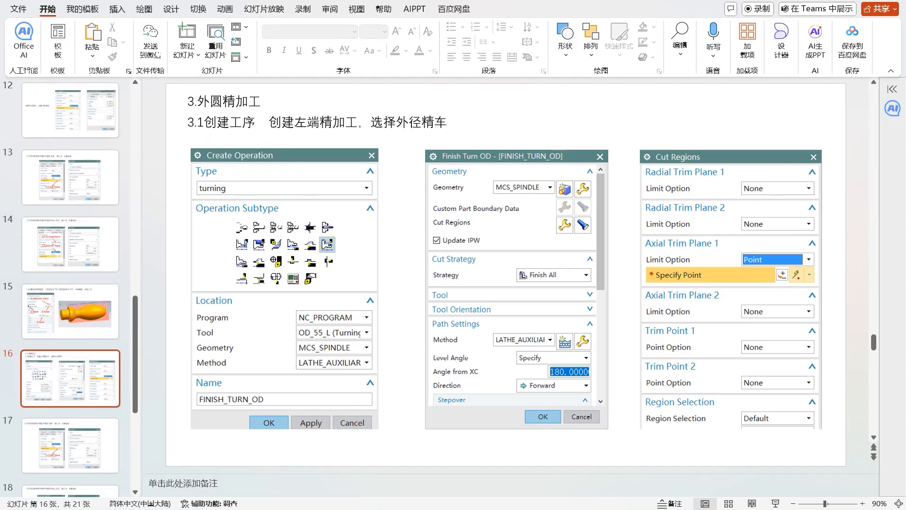
{"action": "scroll", "coordinate": [567, 272], "scroll_direction": "up", "scroll_amount": 3}
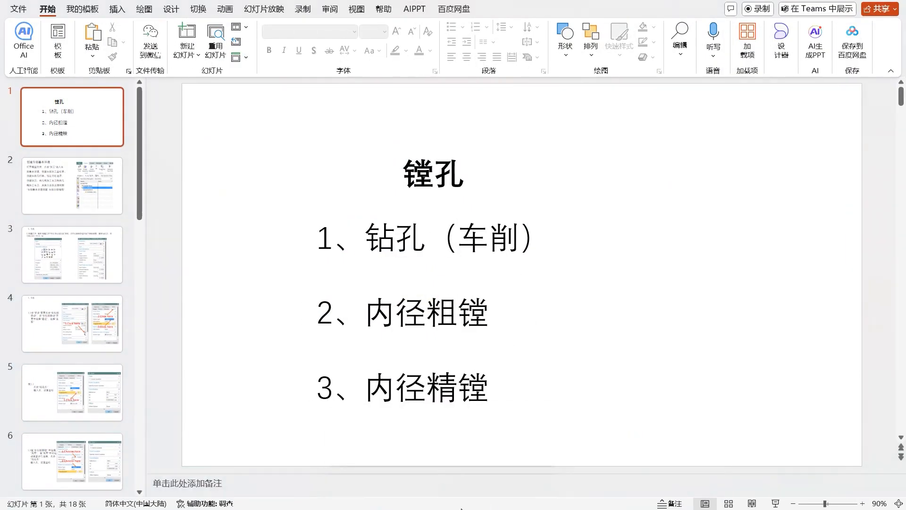
Step: Open the presentation 1.18-1端盖右端自动编程-车削自动编程 from the 车削 folder and skim its rough turning and postprocessing slides
{"action": "mouse_move", "coordinate": [441, 502]}
{"action": "left_click", "coordinate": [374, 469]}
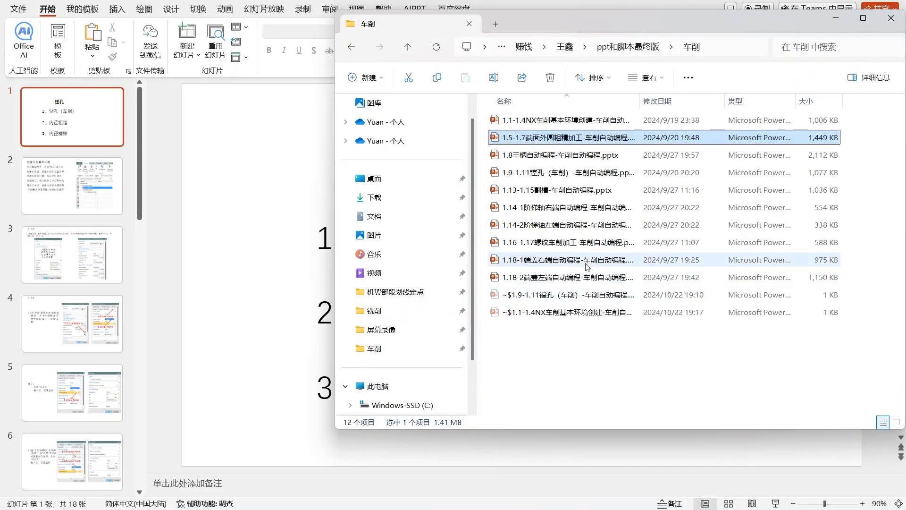
{"action": "double_click", "coordinate": [586, 262]}
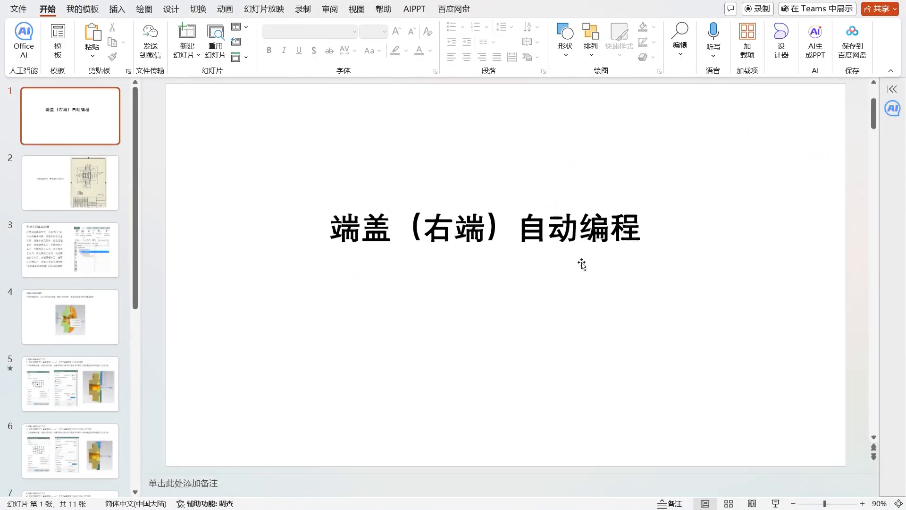
{"action": "scroll", "coordinate": [587, 267], "scroll_direction": "down", "scroll_amount": 5}
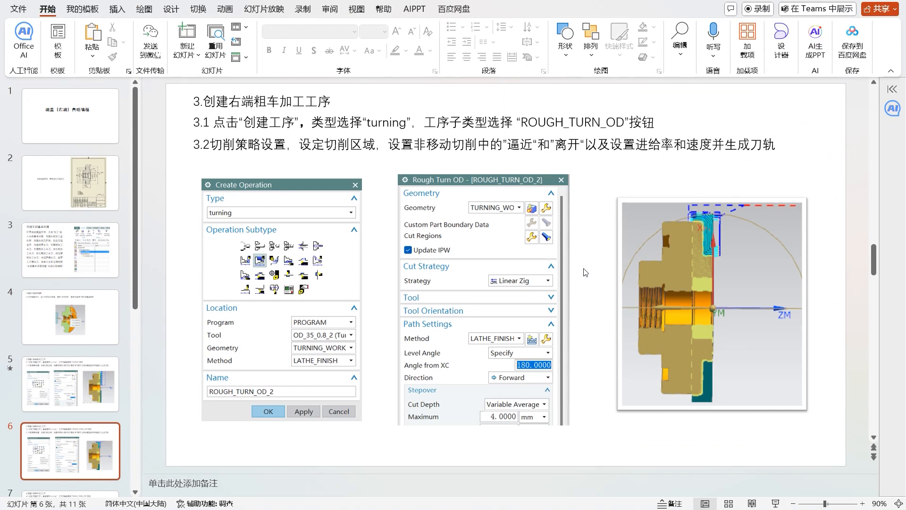
{"action": "scroll", "coordinate": [585, 272], "scroll_direction": "down", "scroll_amount": 4}
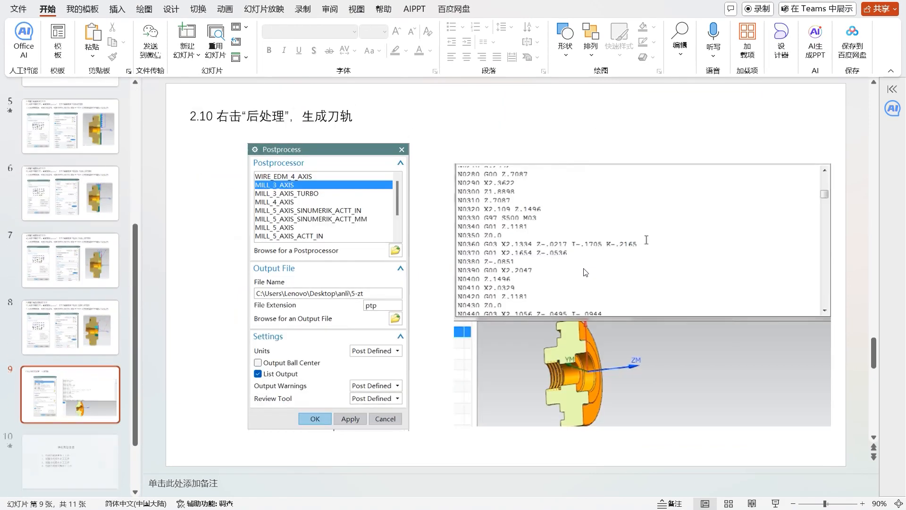
{"action": "scroll", "coordinate": [583, 270], "scroll_direction": "up", "scroll_amount": 2}
{"action": "scroll", "coordinate": [583, 270], "scroll_direction": "down", "scroll_amount": 1}
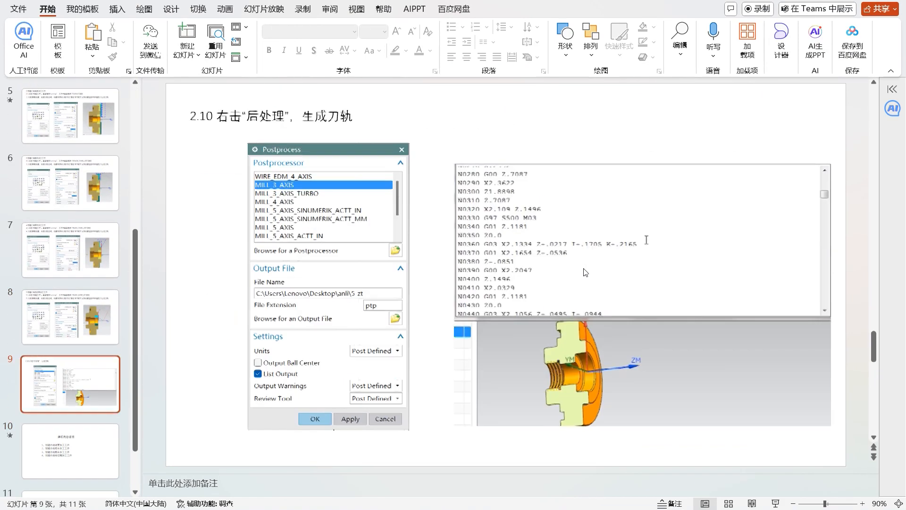
{"action": "scroll", "coordinate": [585, 272], "scroll_direction": "up", "scroll_amount": 2}
{"action": "scroll", "coordinate": [585, 273], "scroll_direction": "up", "scroll_amount": 6}
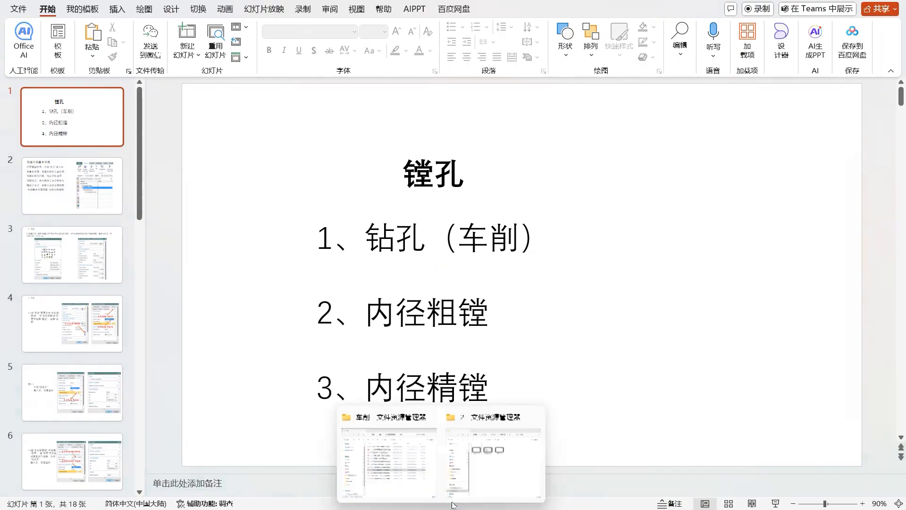
Step: Open the presentation 1.18-2端盖左端自动编程-车削自动编程 from the 车削 folder and examine its rough turning and face groove slides
{"action": "left_click", "coordinate": [389, 460]}
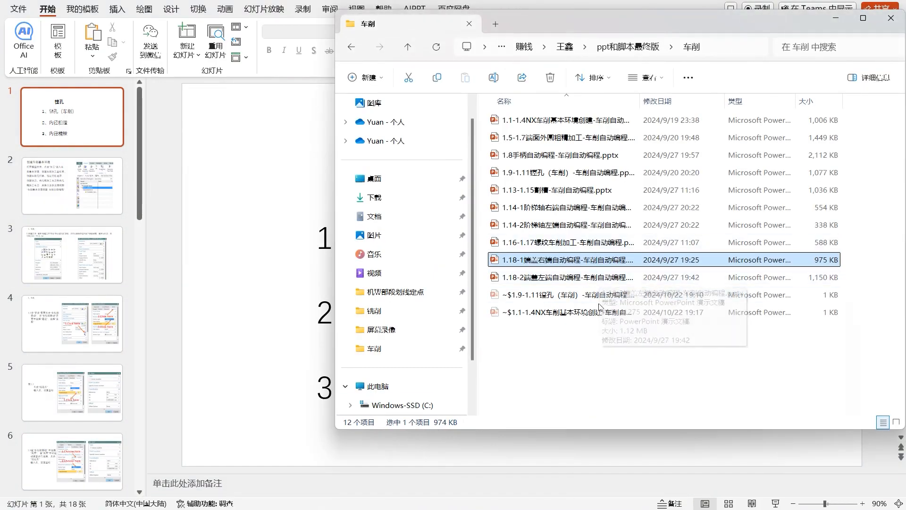
{"action": "double_click", "coordinate": [608, 277]}
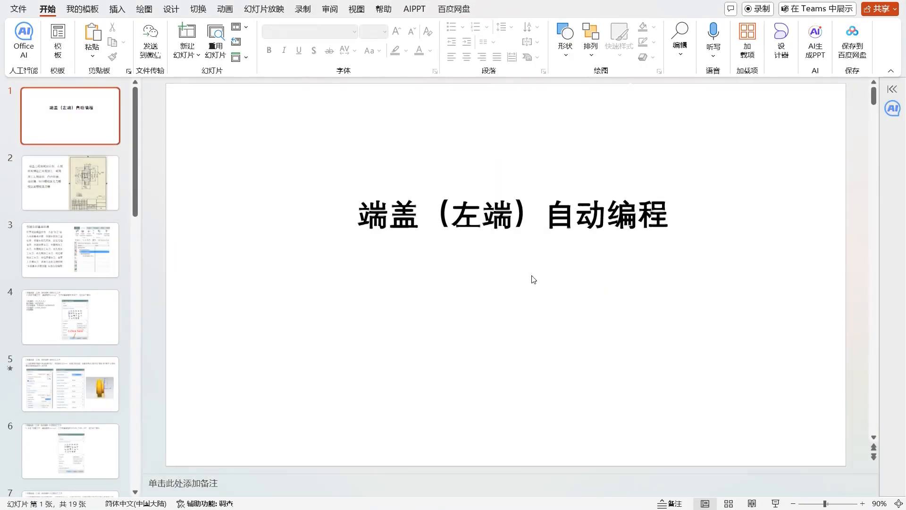
{"action": "scroll", "coordinate": [532, 277], "scroll_direction": "down", "scroll_amount": 6}
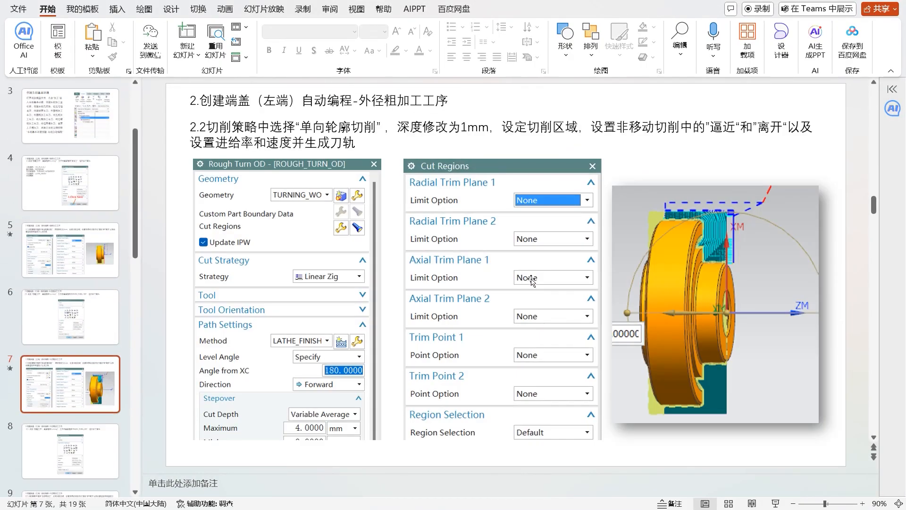
{"action": "scroll", "coordinate": [531, 279], "scroll_direction": "down", "scroll_amount": 3}
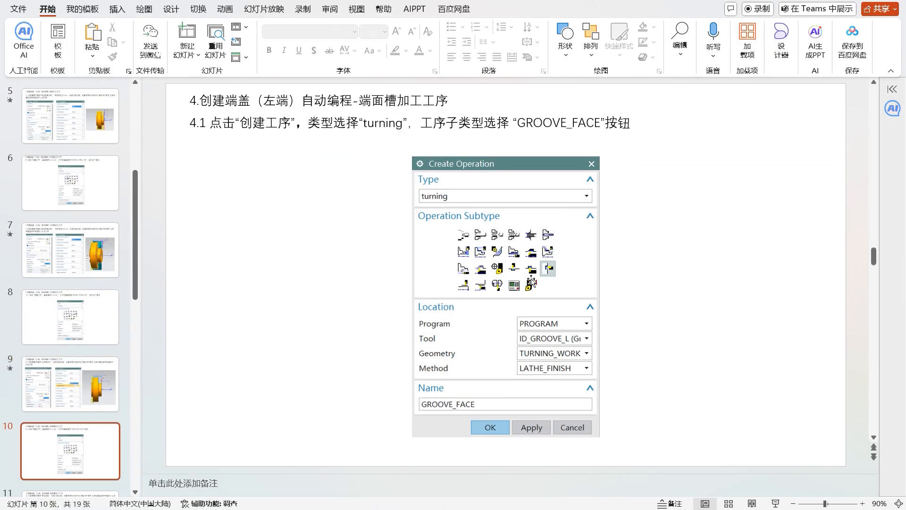
{"action": "scroll", "coordinate": [532, 279], "scroll_direction": "down", "scroll_amount": 2}
{"action": "scroll", "coordinate": [532, 279], "scroll_direction": "up", "scroll_amount": 1}
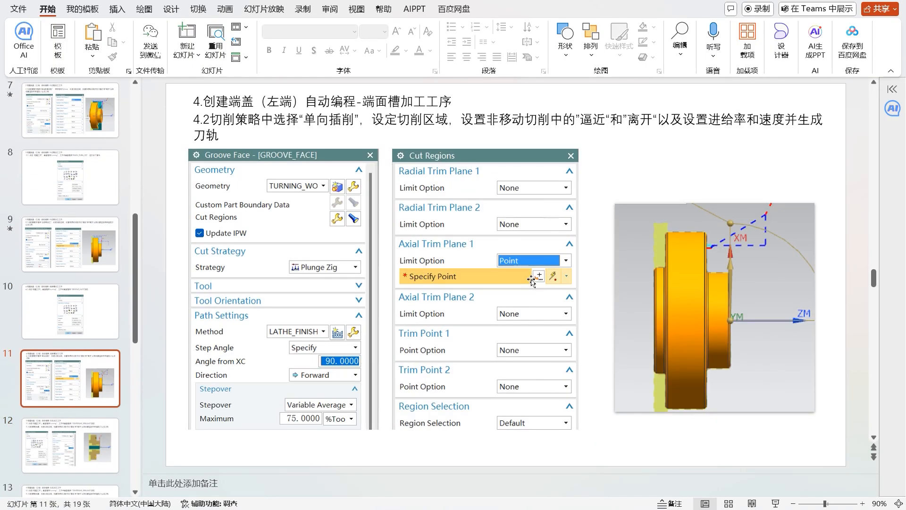
{"action": "scroll", "coordinate": [532, 279], "scroll_direction": "down", "scroll_amount": 4}
{"action": "scroll", "coordinate": [532, 279], "scroll_direction": "up", "scroll_amount": 1}
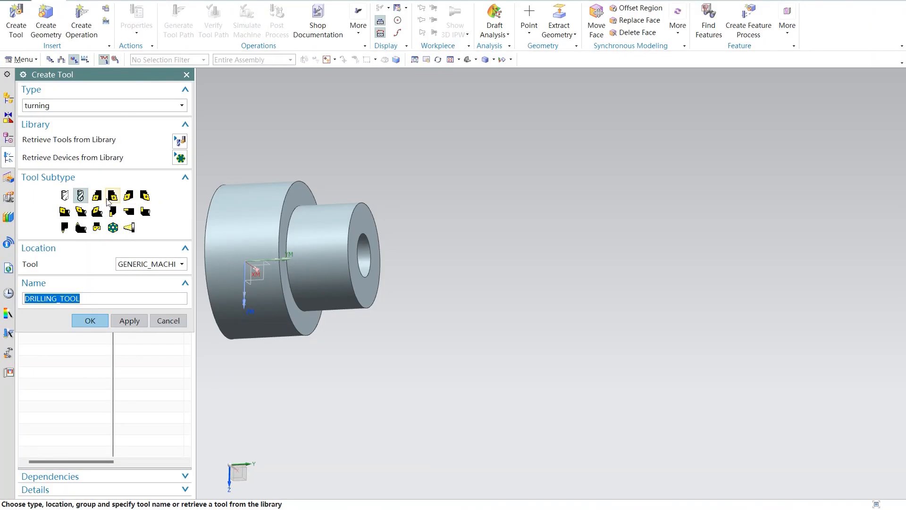
Step: Start a new turning tool in NX with the OD_55_L subtype and the name OD_55_L_1
{"action": "left_click", "coordinate": [98, 196]}
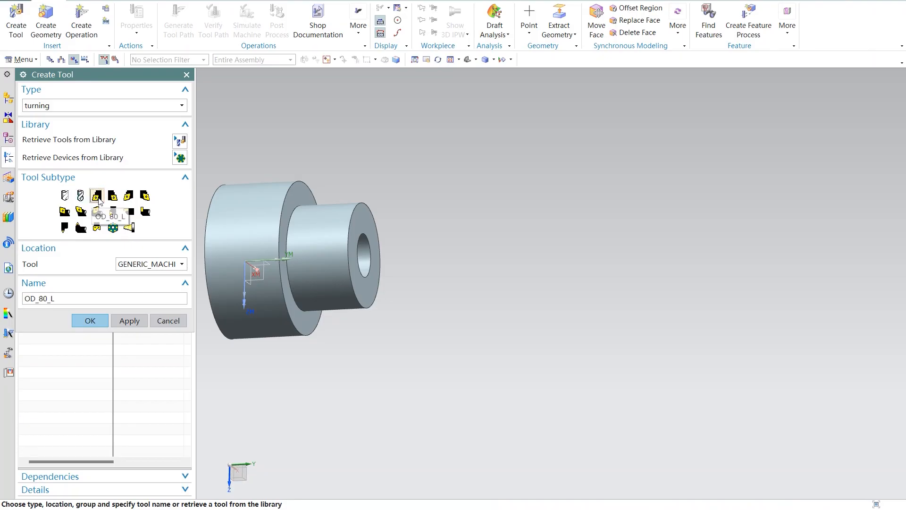
{"action": "left_click", "coordinate": [128, 195]}
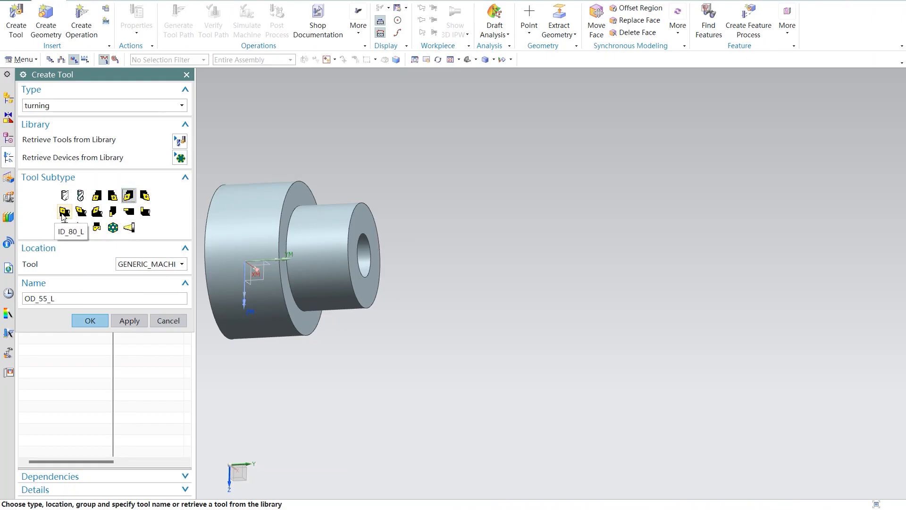
{"action": "left_click", "coordinate": [74, 297]}
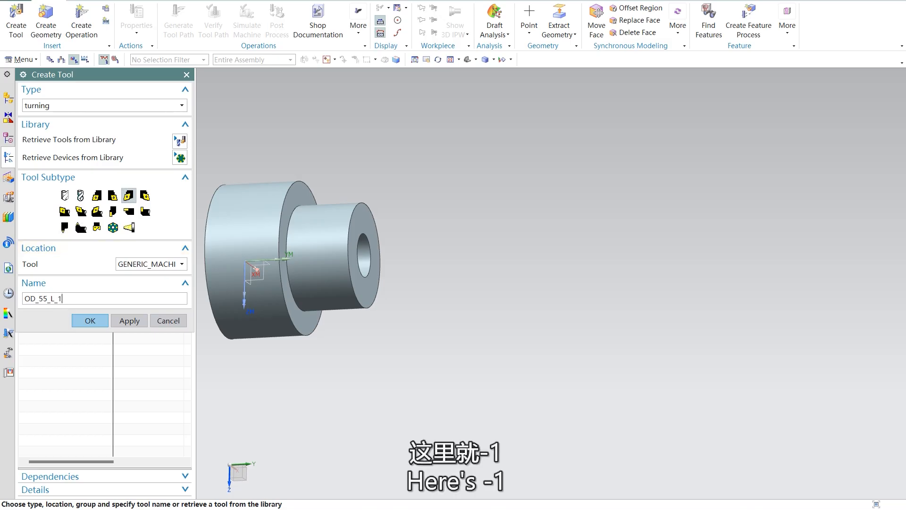
{"action": "left_click", "coordinate": [90, 321]}
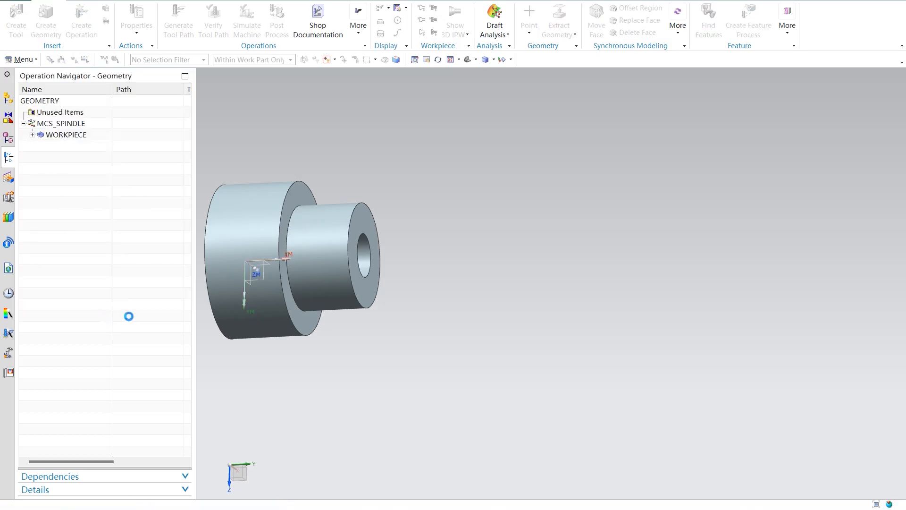
Step: Close the 1.1-1.4 presentation, reopen 1.18-2端盖左端自动编程-车削自动编程 from the 车削 folder and skim its outer-diameter finishing slides
{"action": "mouse_move", "coordinate": [663, 490]}
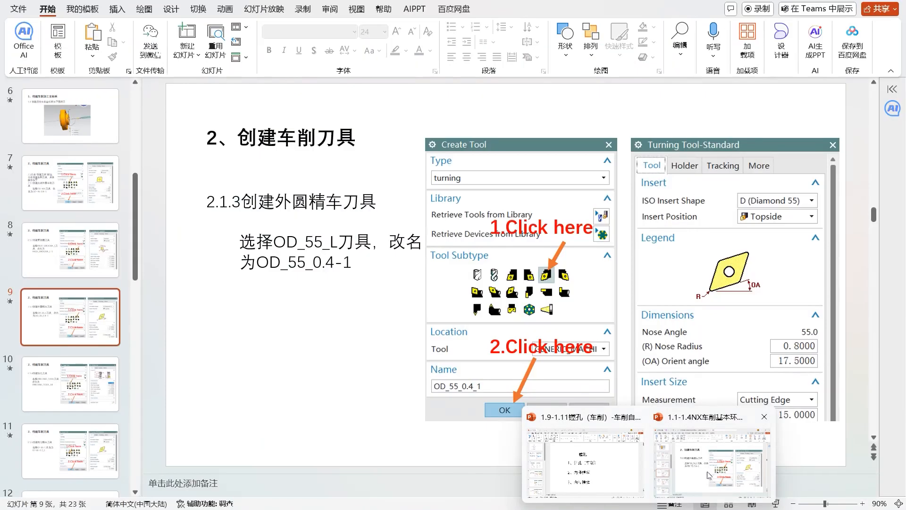
{"action": "left_click", "coordinate": [759, 412]}
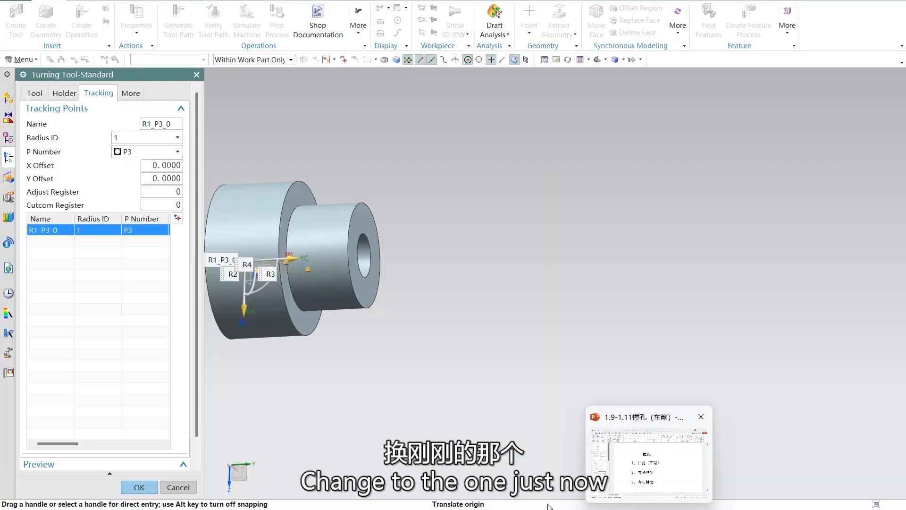
{"action": "mouse_move", "coordinate": [442, 507]}
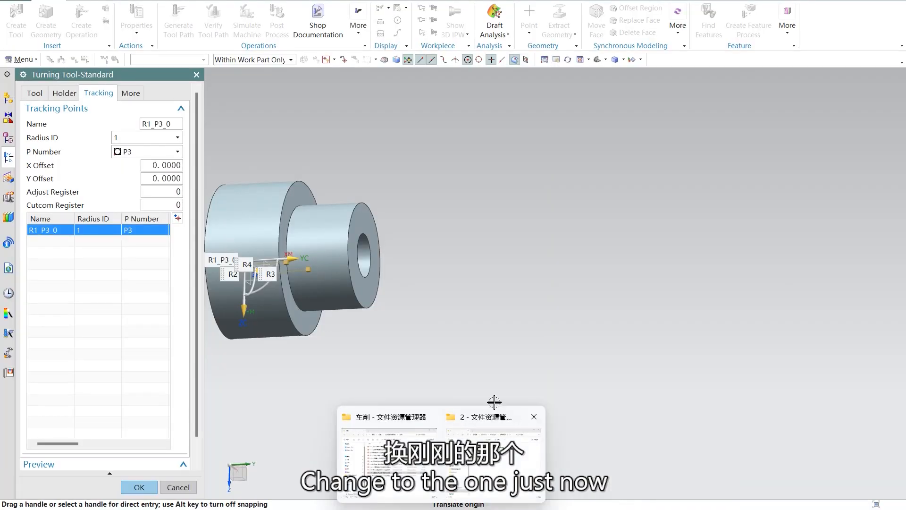
{"action": "left_click", "coordinate": [401, 487]}
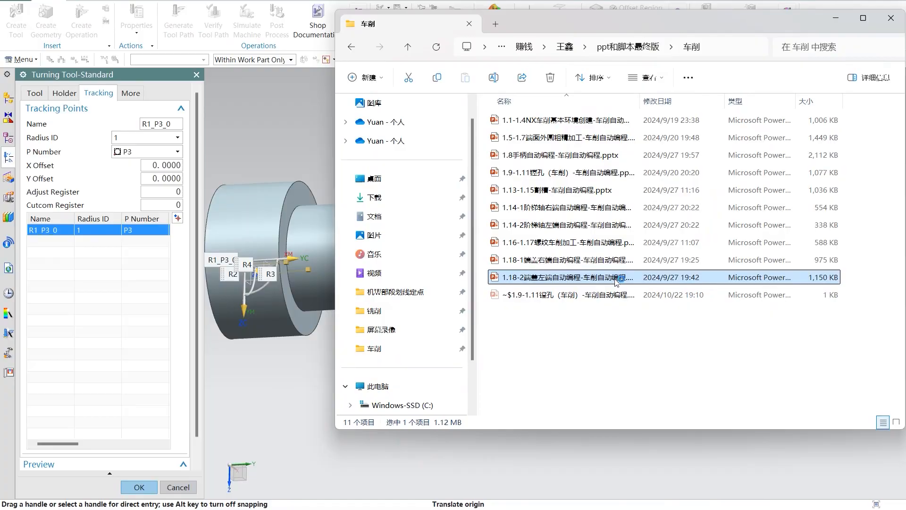
{"action": "double_click", "coordinate": [616, 282]}
{"action": "scroll", "coordinate": [497, 262], "scroll_direction": "down", "scroll_amount": 7}
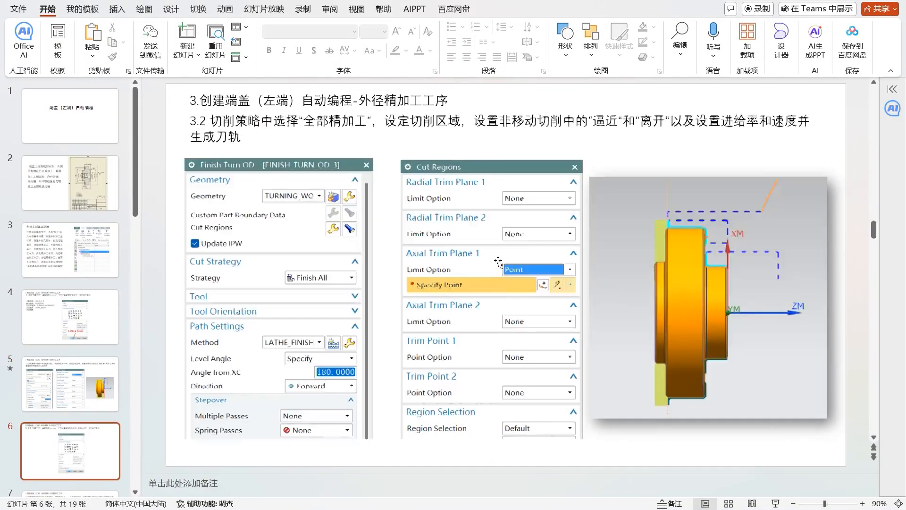
{"action": "scroll", "coordinate": [498, 265], "scroll_direction": "down", "scroll_amount": 3}
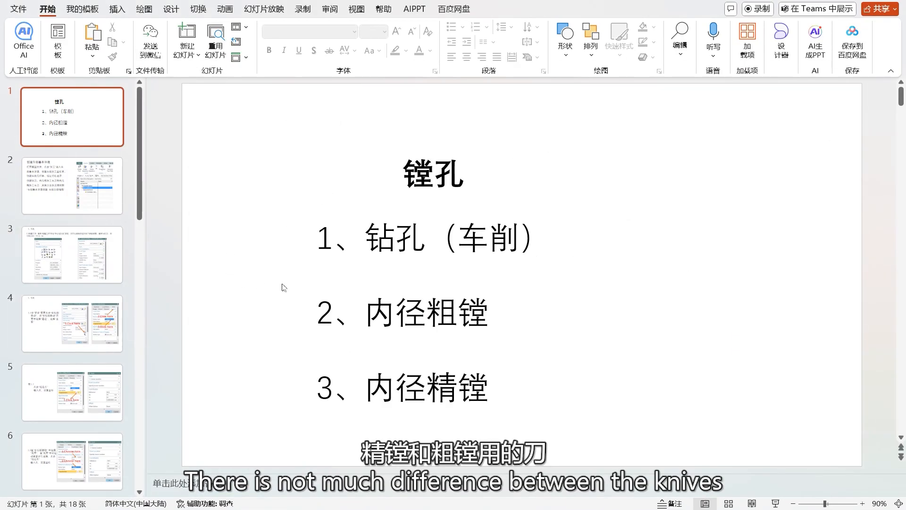
Step: Check the boring presentation's slide on the basic turning environment, and return to NX to accept the turning tool's settings
{"action": "scroll", "coordinate": [293, 289], "scroll_direction": "down", "scroll_amount": 1}
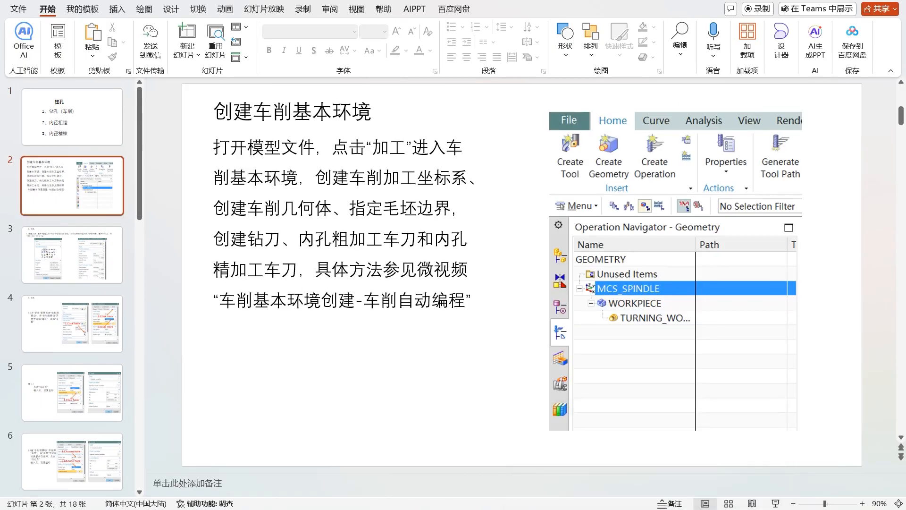
{"action": "left_click", "coordinate": [575, 485]}
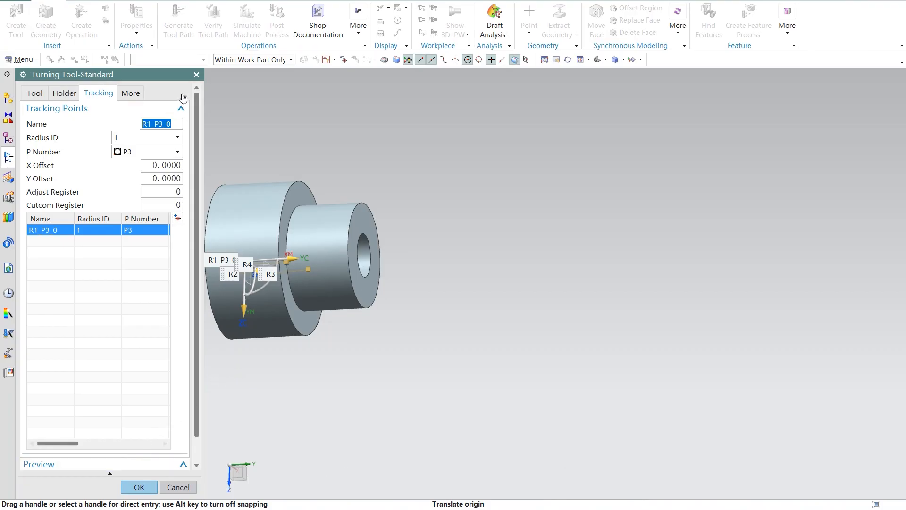
{"action": "left_click", "coordinate": [138, 487]}
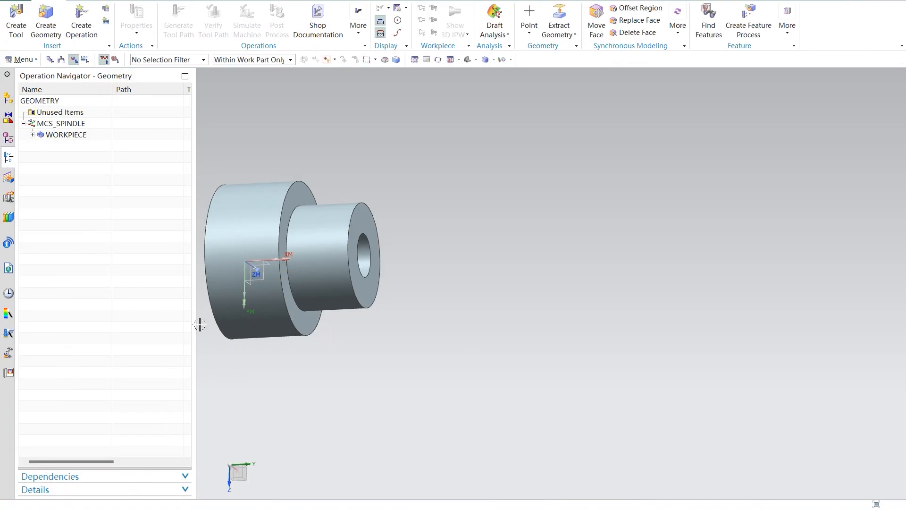
Step: Start a new turning tool and try the ID_80_L, ID_55_L and BACKBORE_55_L subtypes, returning to OD_55_L
{"action": "left_click", "coordinate": [16, 19]}
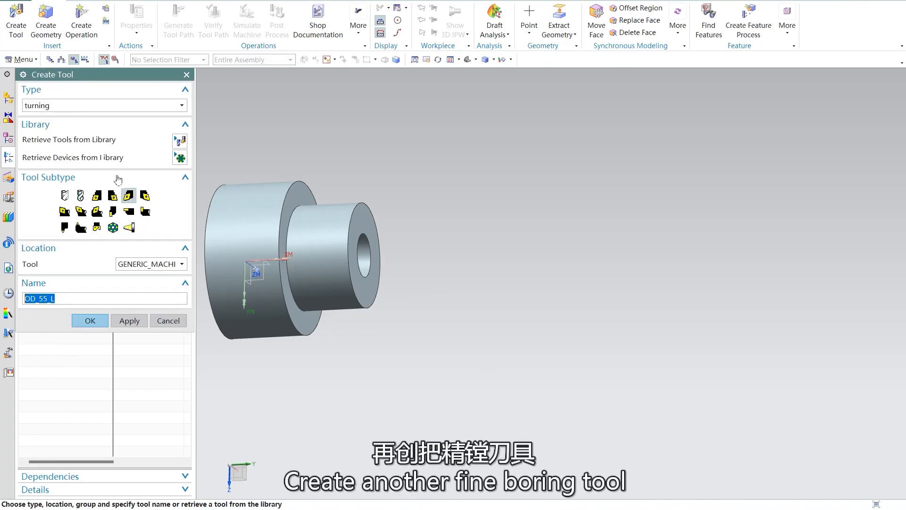
{"action": "left_click", "coordinate": [66, 212]}
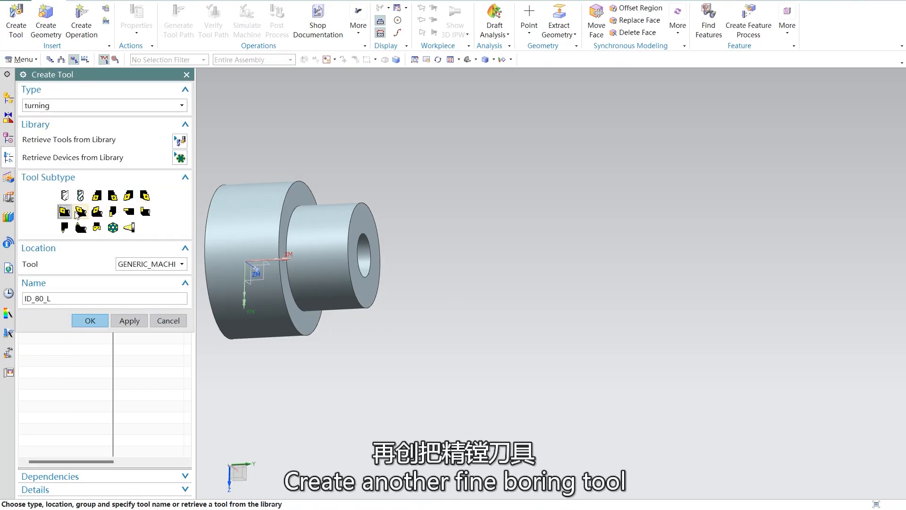
{"action": "left_click", "coordinate": [82, 212]}
{"action": "left_click", "coordinate": [98, 211]}
{"action": "left_click", "coordinate": [64, 211]}
{"action": "left_click", "coordinate": [128, 195]}
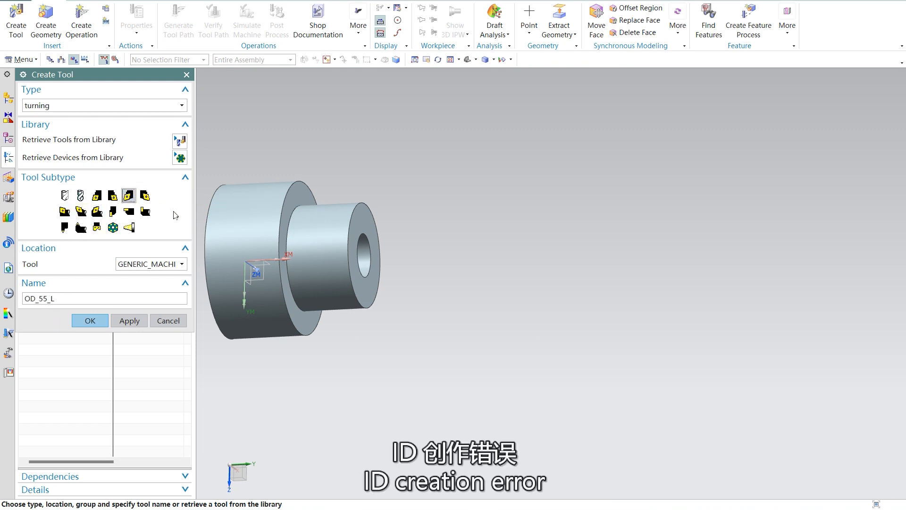
Step: Check the drilling and FINISH_BORE_ID slides in presentation 1.18-2端盖左端自动编程-车削自动编程 for the boring tool, and return to NX
{"action": "mouse_move", "coordinate": [649, 509]}
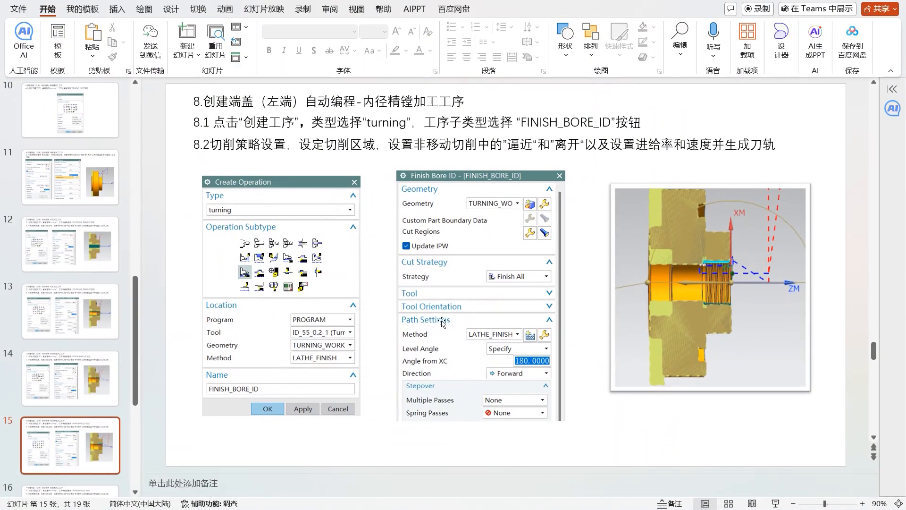
{"action": "left_click", "coordinate": [712, 453]}
{"action": "scroll", "coordinate": [437, 371], "scroll_direction": "up", "scroll_amount": 2}
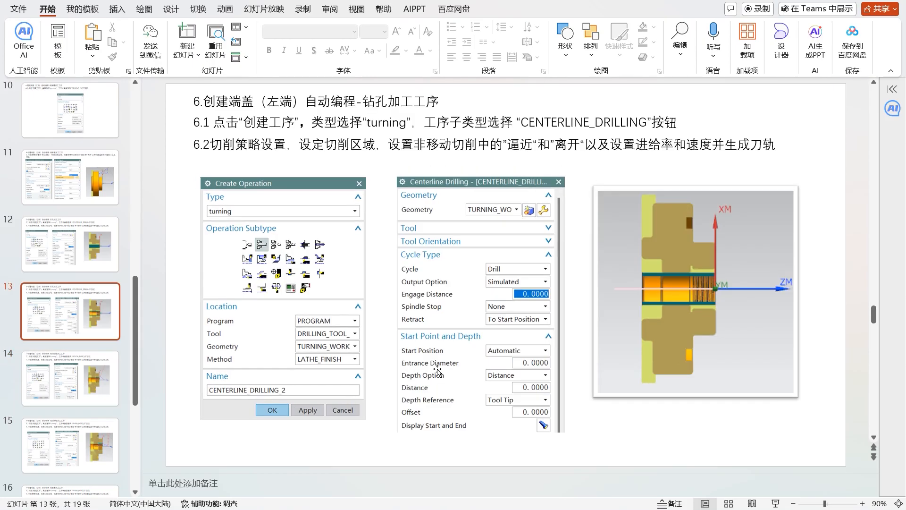
{"action": "scroll", "coordinate": [437, 372], "scroll_direction": "down", "scroll_amount": 1}
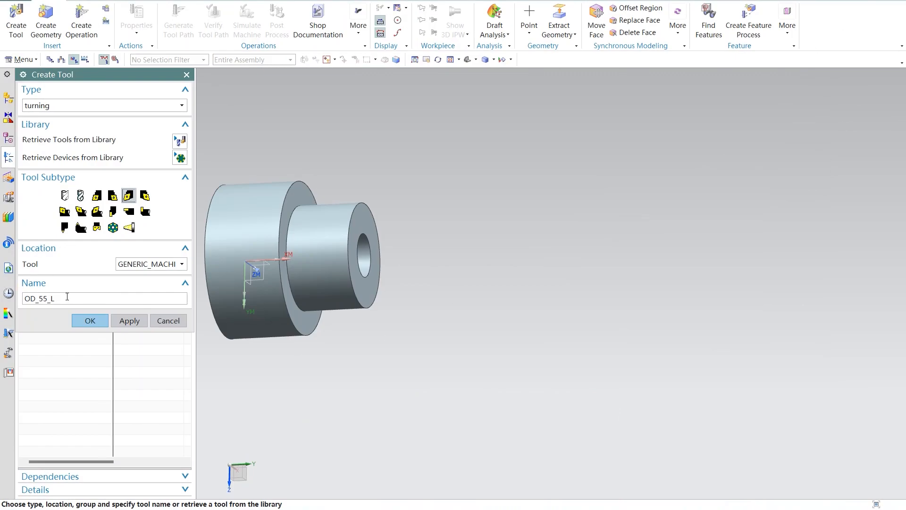
Step: Create a boring tool with the ID_55_L subtype, adding an underscore suffix to its name, and accept its default settings
{"action": "left_click", "coordinate": [64, 212]}
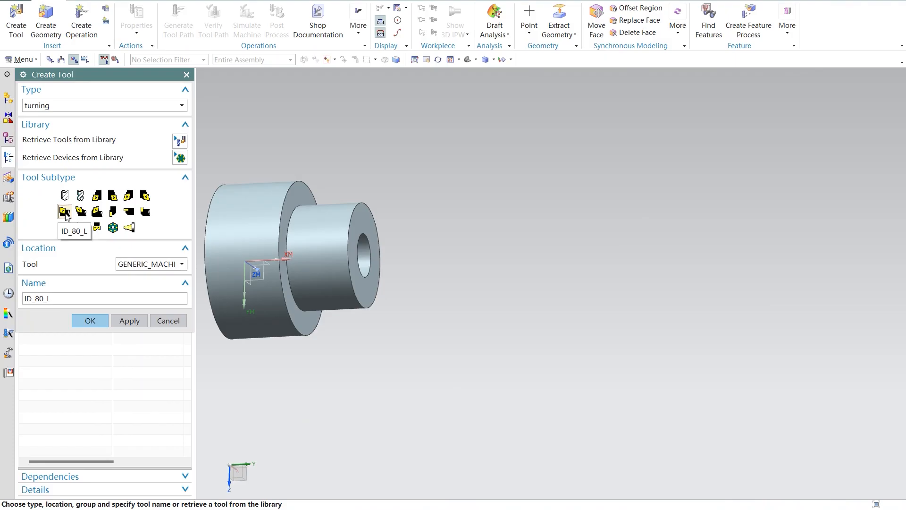
{"action": "left_click", "coordinate": [81, 211]}
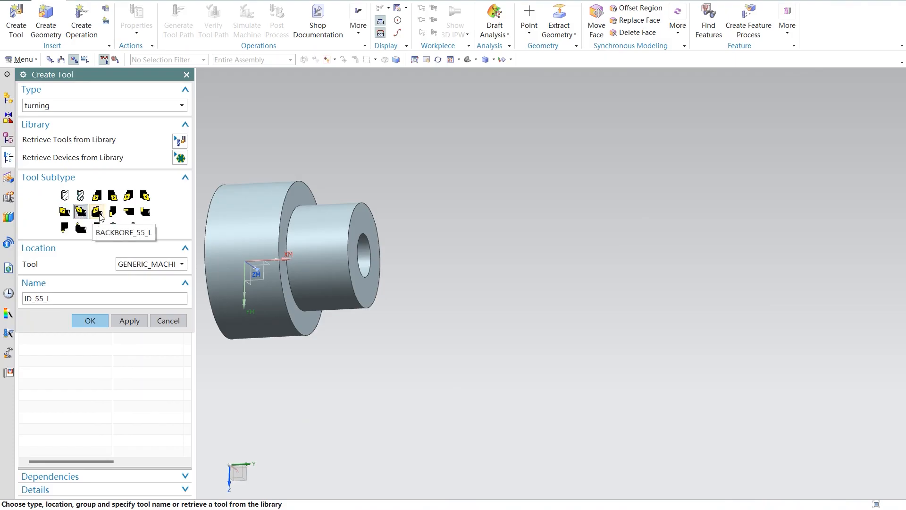
{"action": "left_click", "coordinate": [99, 213]}
{"action": "left_click", "coordinate": [82, 213]}
{"action": "left_click", "coordinate": [63, 301]}
{"action": "type", "text": "_"}
{"action": "left_click", "coordinate": [91, 322]}
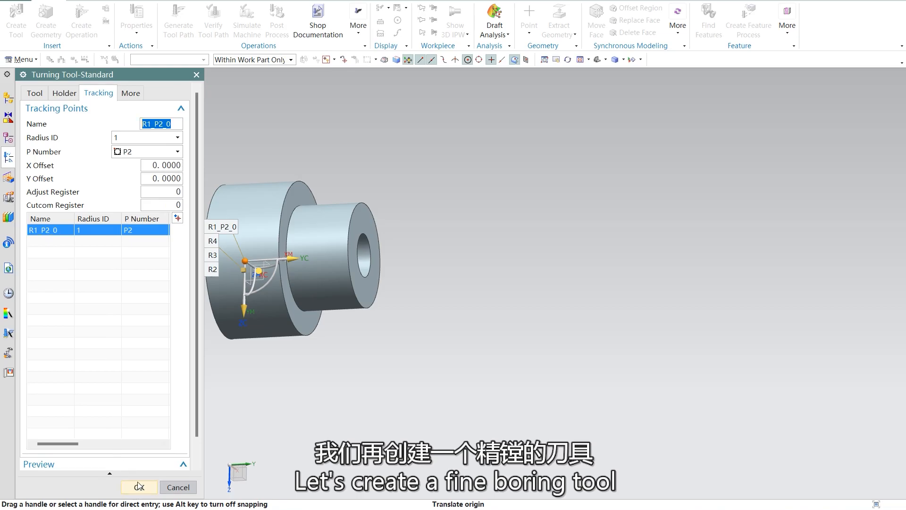
{"action": "left_click", "coordinate": [139, 486]}
Step: Create another ID_55_L boring tool named ID_55_L_2 and accept its default settings
{"action": "left_click", "coordinate": [16, 16]}
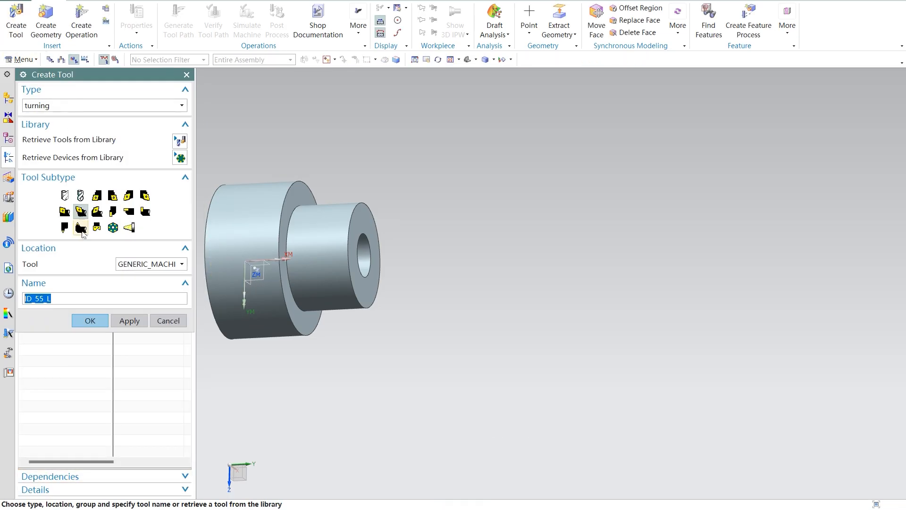
{"action": "left_click", "coordinate": [66, 299]}
{"action": "type", "text": "_2"}
{"action": "left_click", "coordinate": [93, 324]}
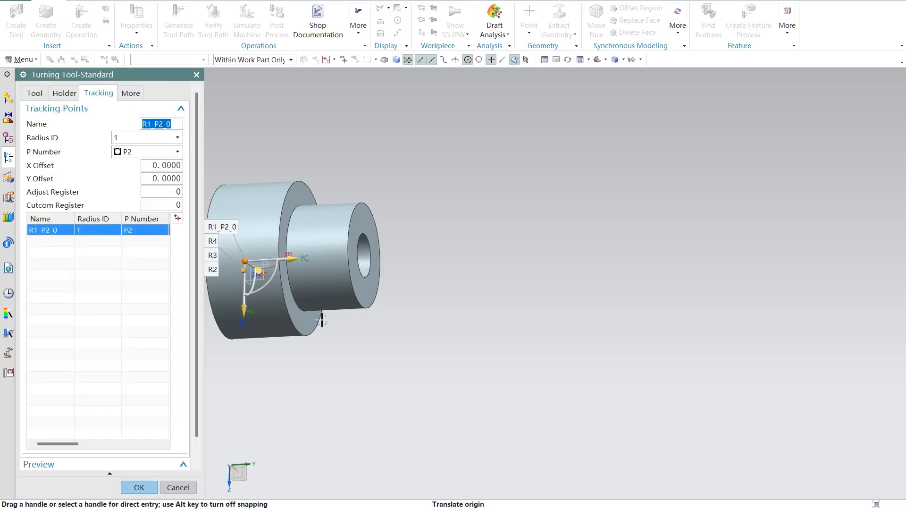
{"action": "left_click", "coordinate": [138, 486]}
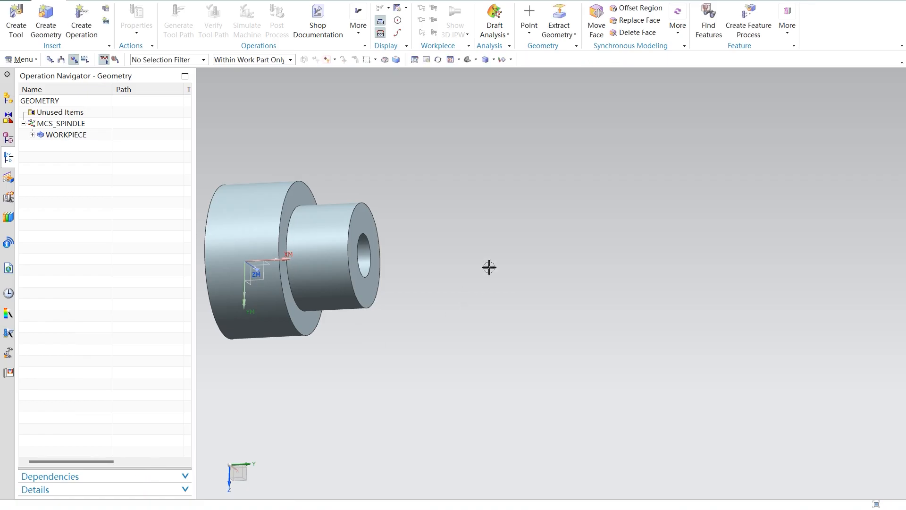
Step: Start a new turning operation, consult the centerline drilling slide in the 1.9-1.11镗孔 presentation, and return to NX
{"action": "left_click", "coordinate": [85, 30]}
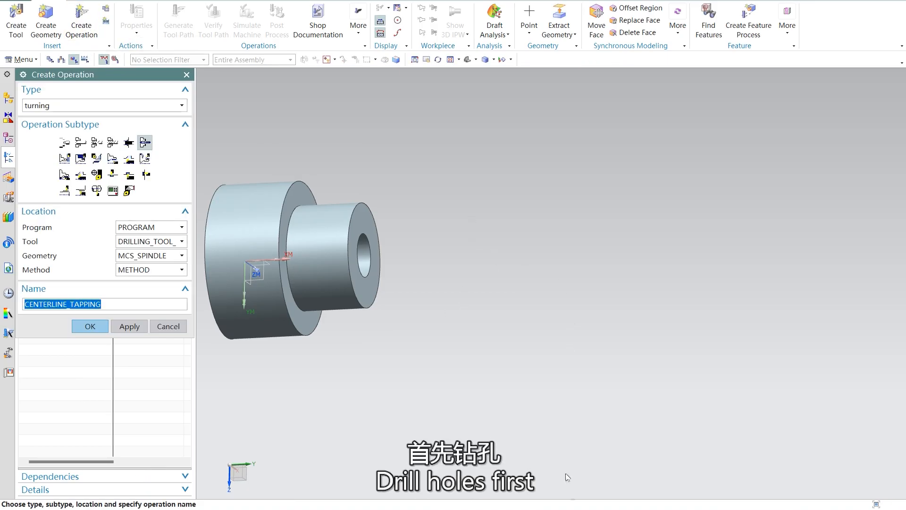
{"action": "mouse_move", "coordinate": [650, 508]}
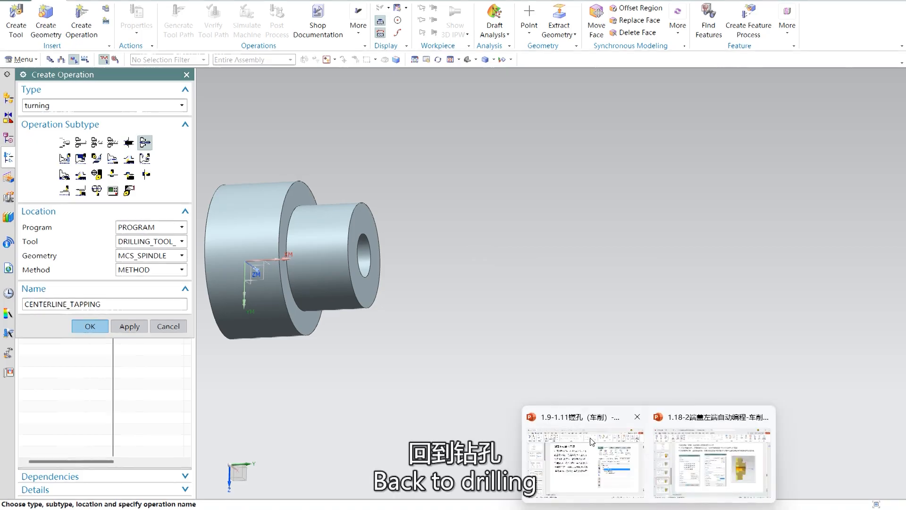
{"action": "left_click", "coordinate": [589, 440]}
{"action": "scroll", "coordinate": [528, 284], "scroll_direction": "down", "scroll_amount": 1}
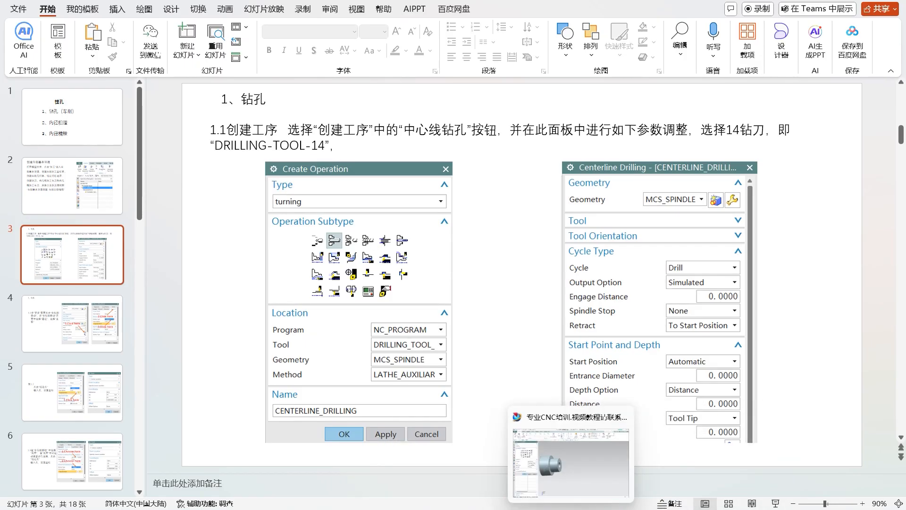
{"action": "left_click", "coordinate": [571, 462]}
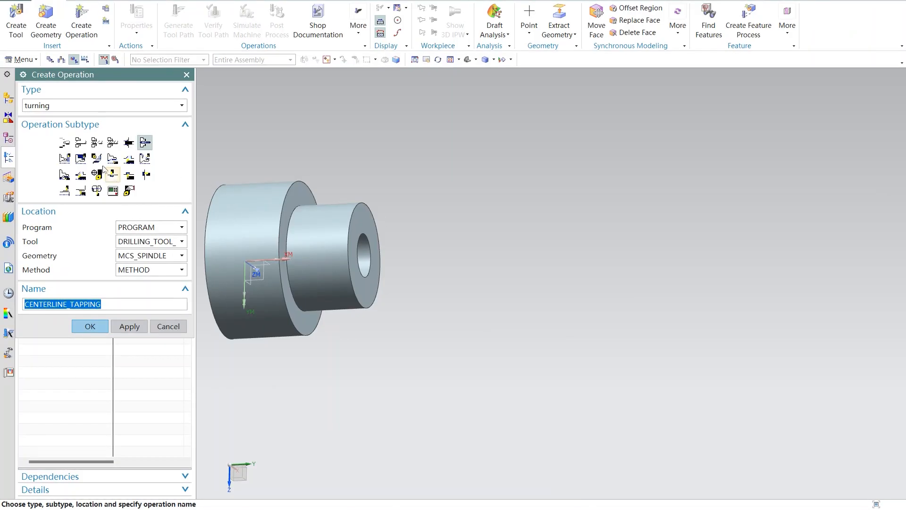
Step: Create a CENTERLINE_DRILLING operation using the DRILLING_TOOL_14 tool and the TURNING_WORKPIECE geometry
{"action": "left_click", "coordinate": [80, 146]}
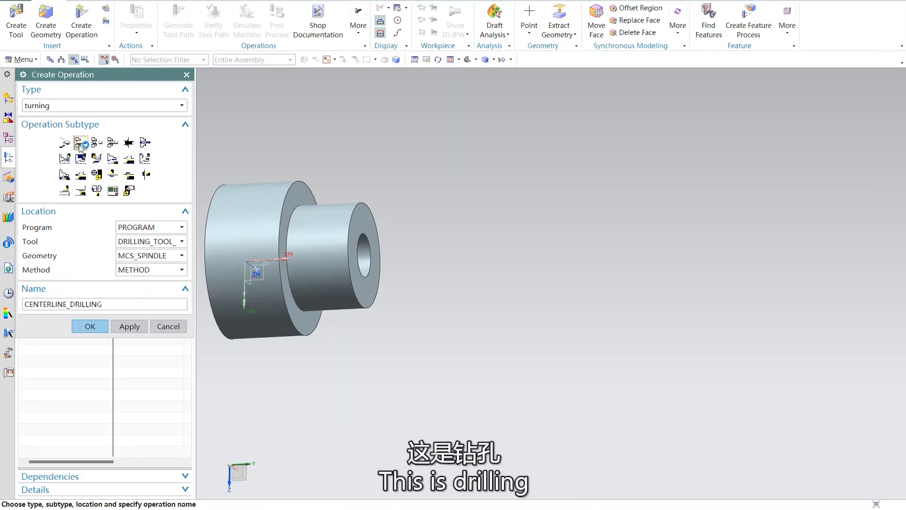
{"action": "left_click", "coordinate": [181, 241]}
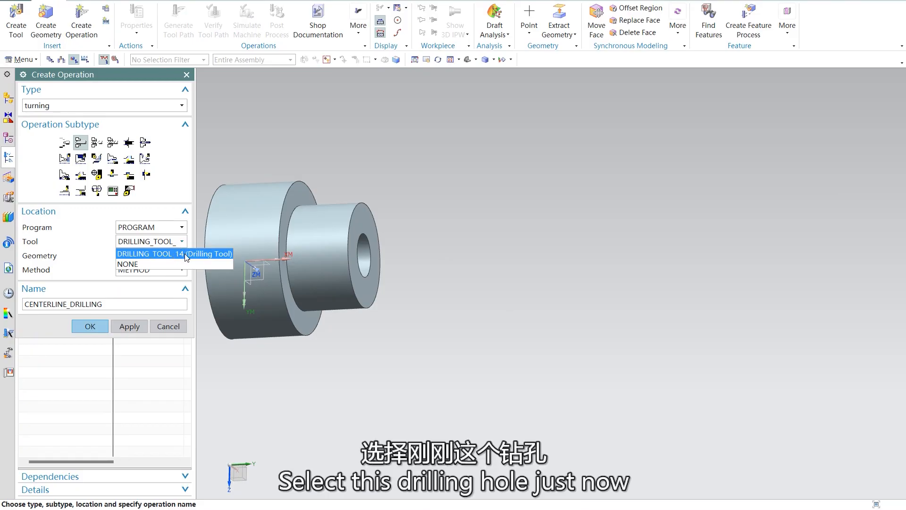
{"action": "left_click", "coordinate": [186, 257]}
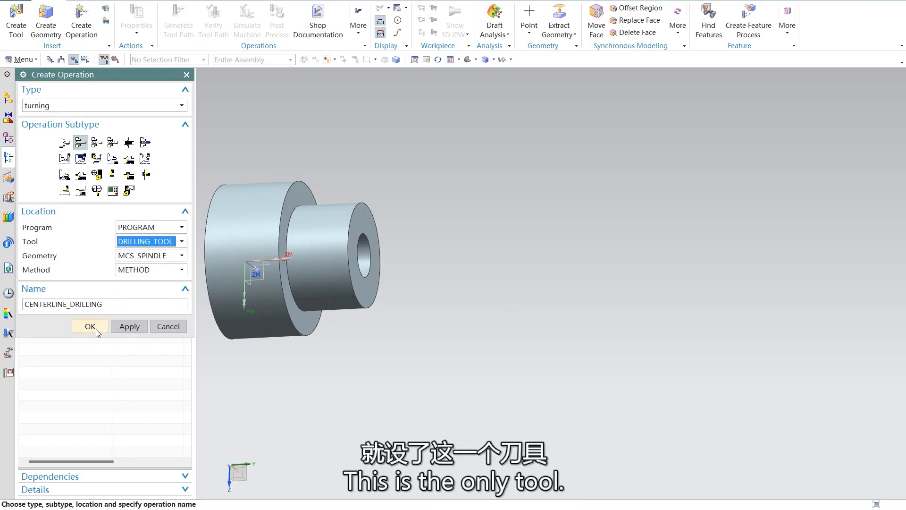
{"action": "left_click", "coordinate": [181, 255]}
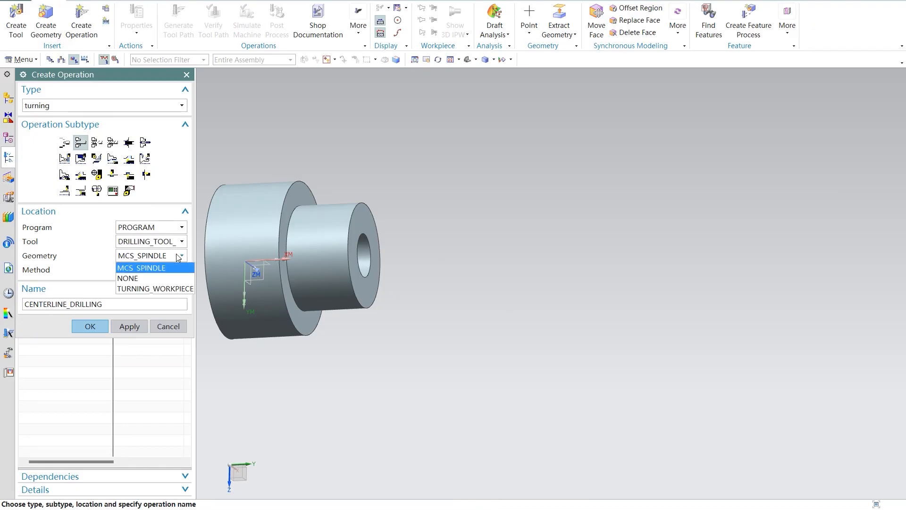
{"action": "left_click", "coordinate": [179, 290]}
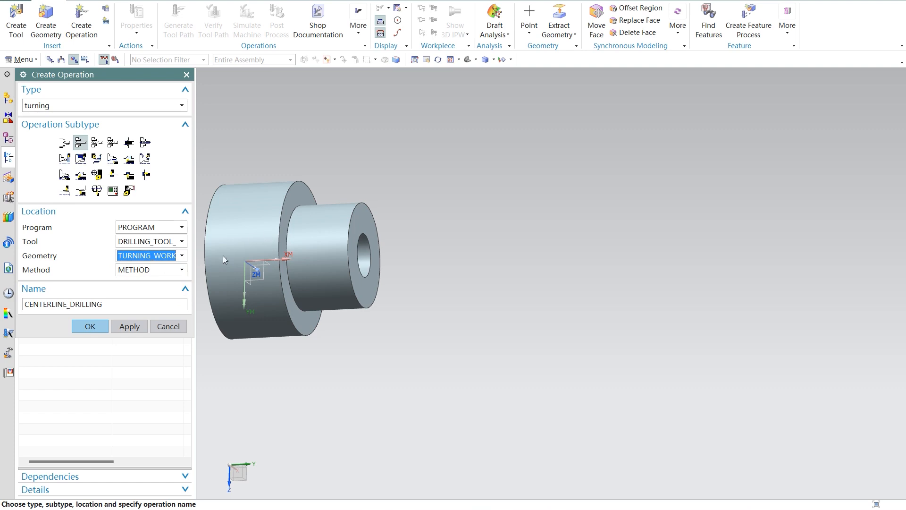
{"action": "left_click", "coordinate": [97, 326]}
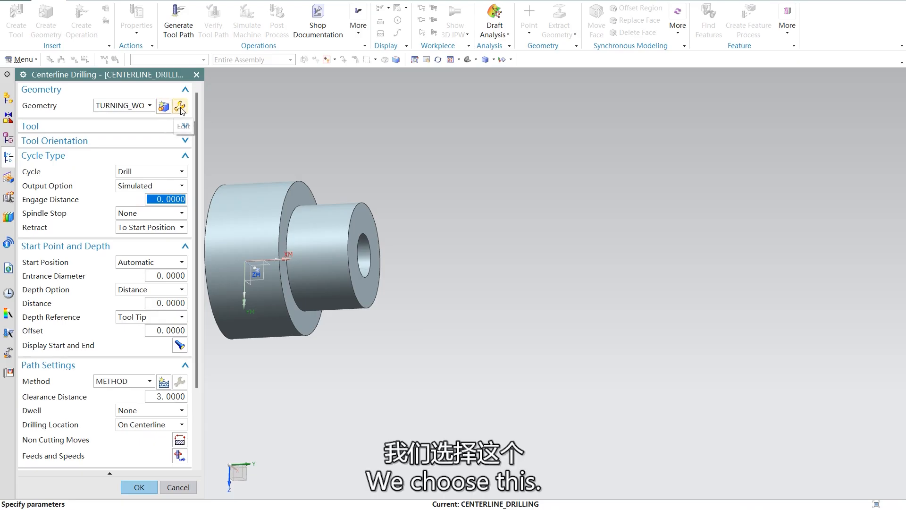
Step: Review the turning workpiece's boundary settings and the drilling operation's tool section, and inspect the part's bored end
{"action": "left_click", "coordinate": [179, 107]}
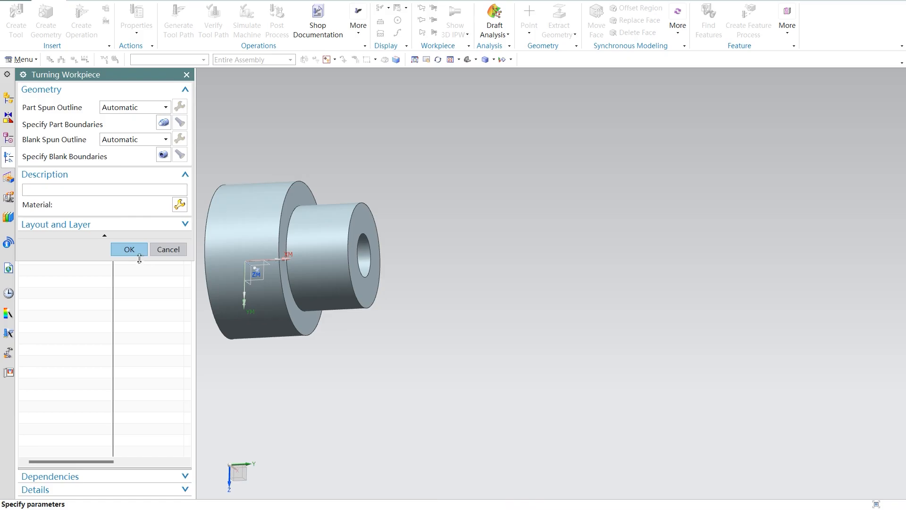
{"action": "left_click", "coordinate": [138, 251]}
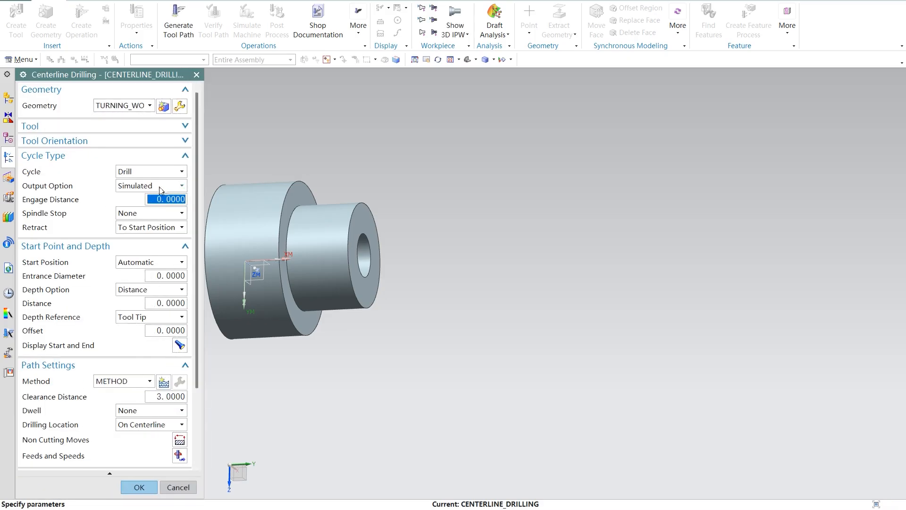
{"action": "left_click", "coordinate": [130, 126]}
{"action": "left_click", "coordinate": [131, 127]}
{"action": "middle_click_drag", "start_coordinate": [467, 240], "coordinate": [425, 242]}
Step: Create the MCS_SPINDLE_1 geometry for the drilling operation, placing its machine coordinate system on the bore's circular edge at the small end
{"action": "left_click", "coordinate": [163, 105]}
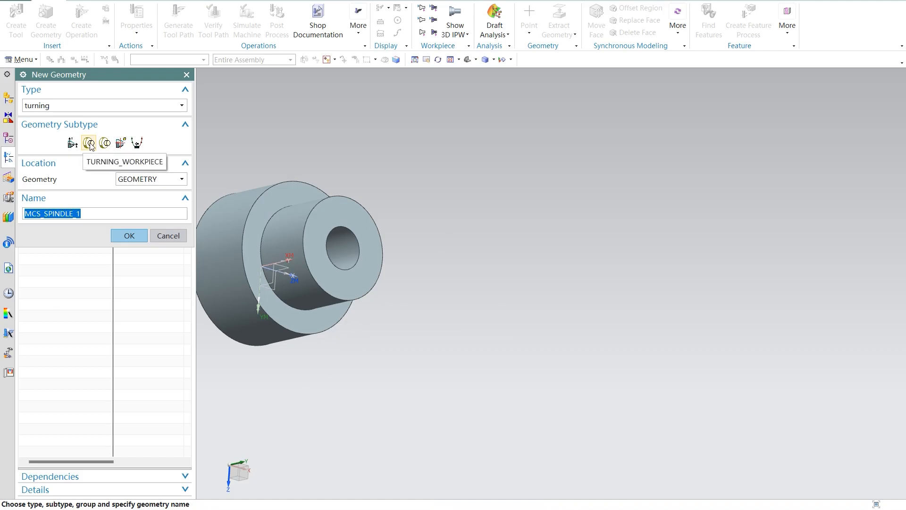
{"action": "left_click", "coordinate": [128, 236]}
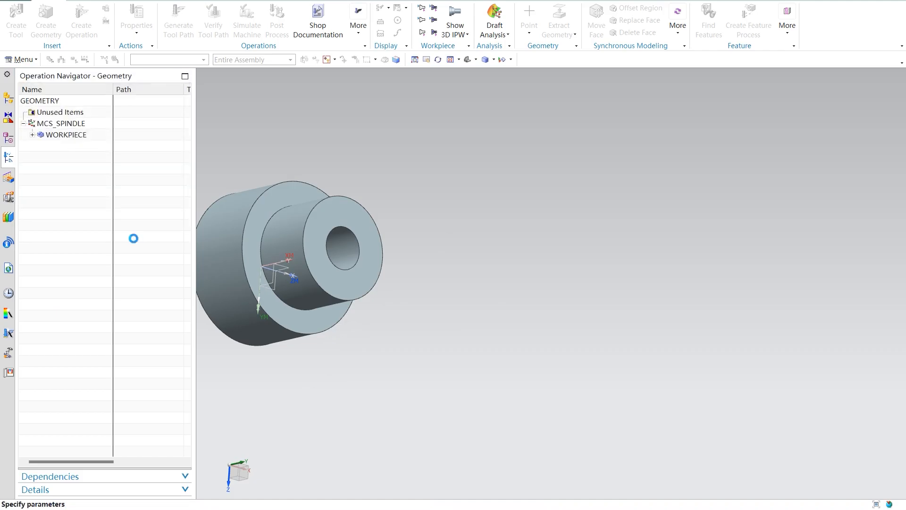
{"action": "left_click", "coordinate": [330, 260]}
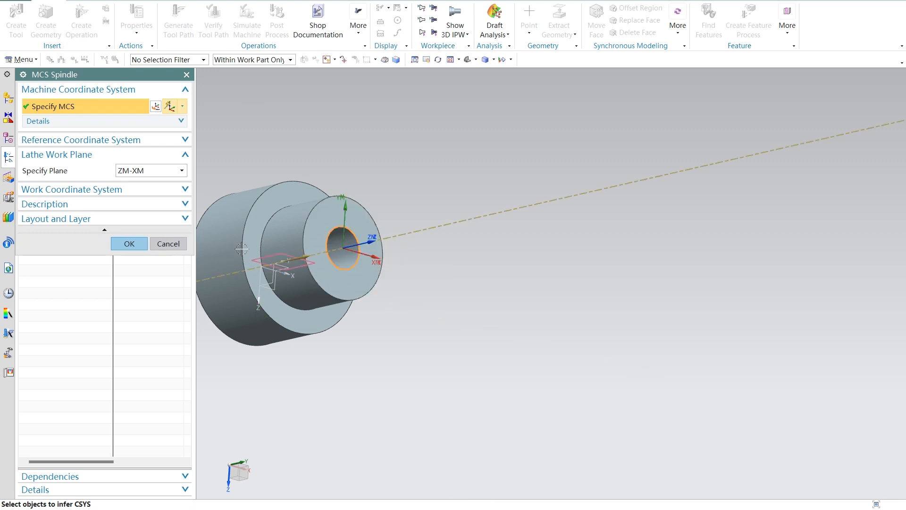
{"action": "left_click", "coordinate": [133, 245]}
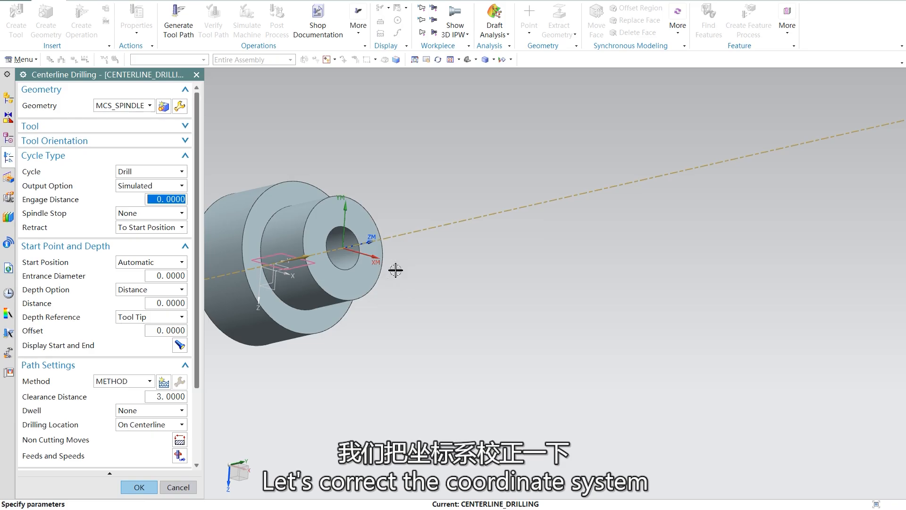
{"action": "middle_click_drag", "start_coordinate": [413, 227], "coordinate": [373, 273]}
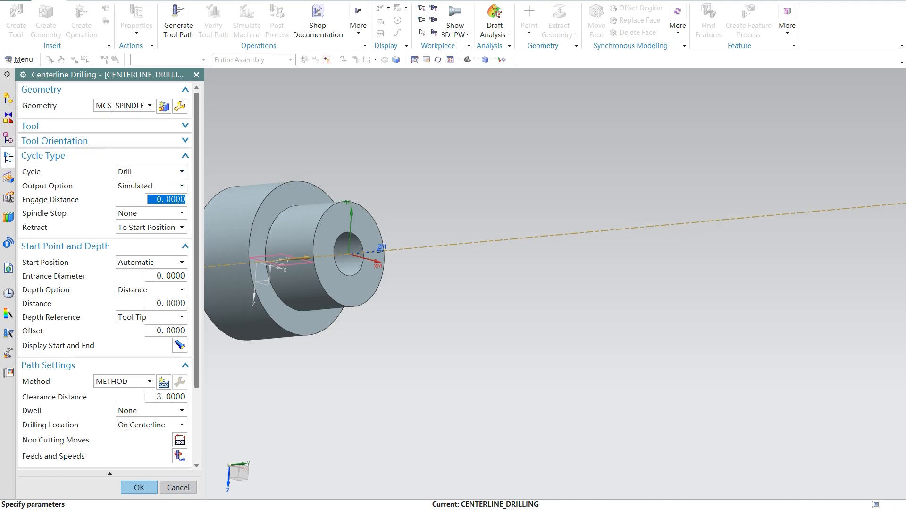
Step: Check the boring presentation's slides on the centerline drilling parameters and the non-cutting approach moves, and return to NX
{"action": "left_click", "coordinate": [648, 508]}
{"action": "left_click", "coordinate": [604, 476]}
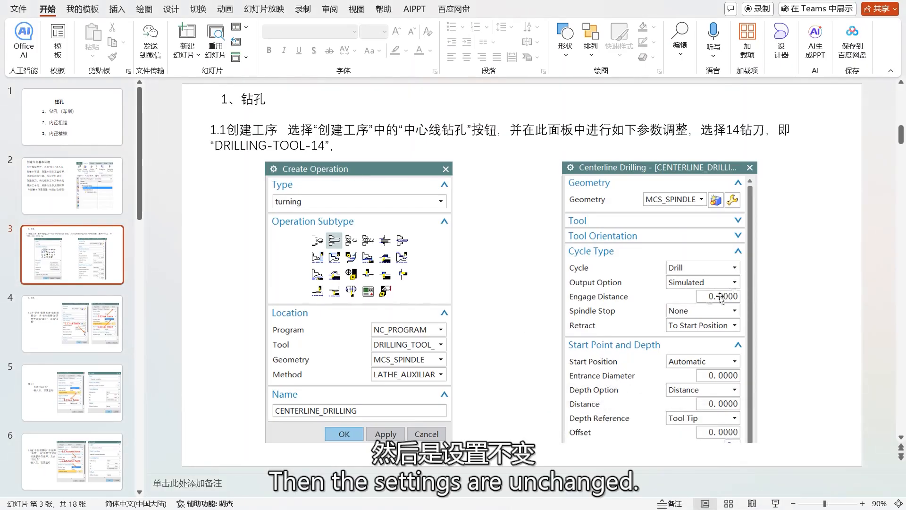
{"action": "scroll", "coordinate": [484, 313], "scroll_direction": "down", "scroll_amount": 1}
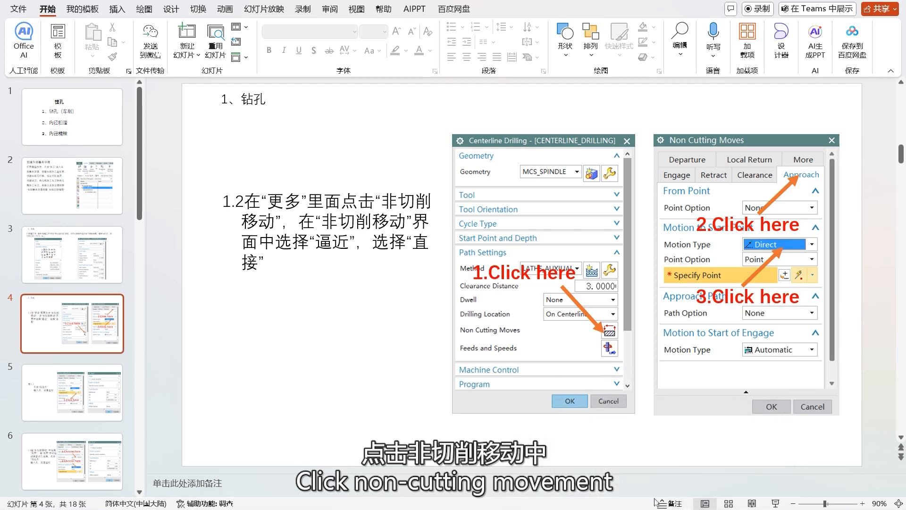
{"action": "mouse_move", "coordinate": [649, 509]}
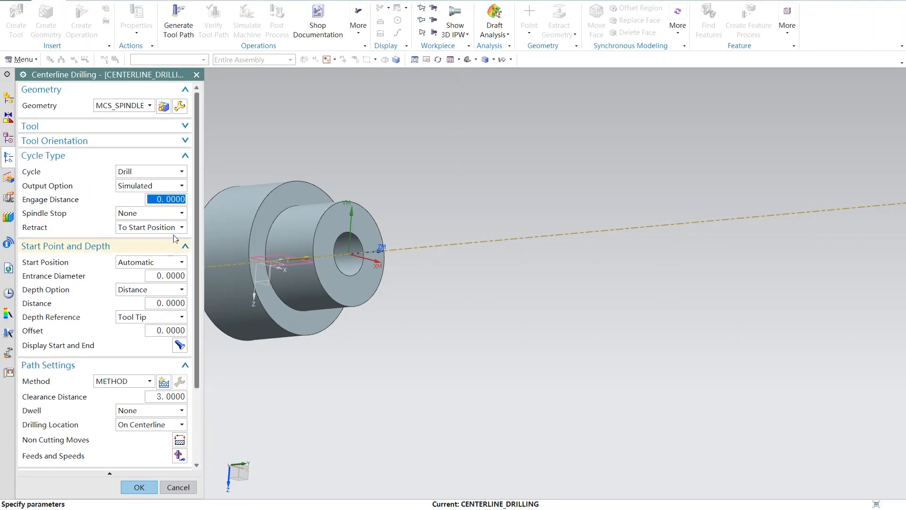
Step: Set the drilling start position to Specify and pick the arc center at the bore's small end as the start point
{"action": "scroll", "coordinate": [170, 399], "scroll_direction": "down", "scroll_amount": 2}
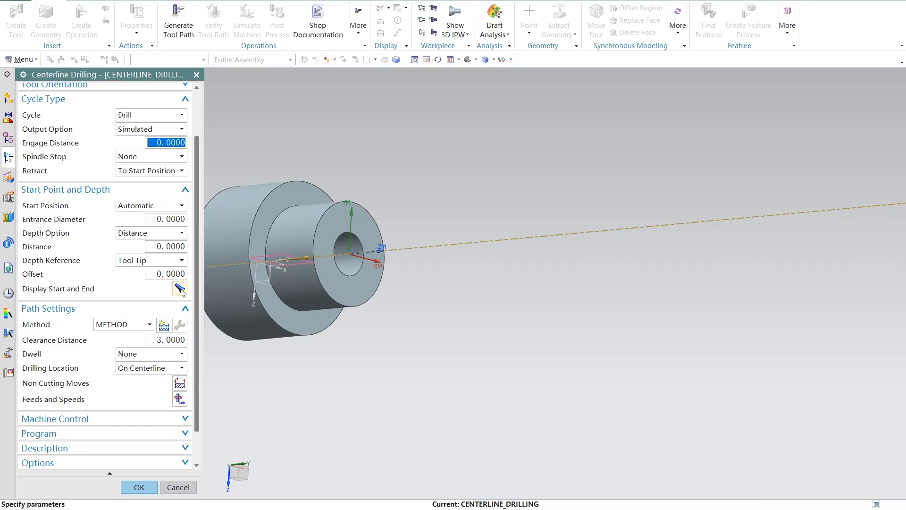
{"action": "left_click", "coordinate": [180, 205]}
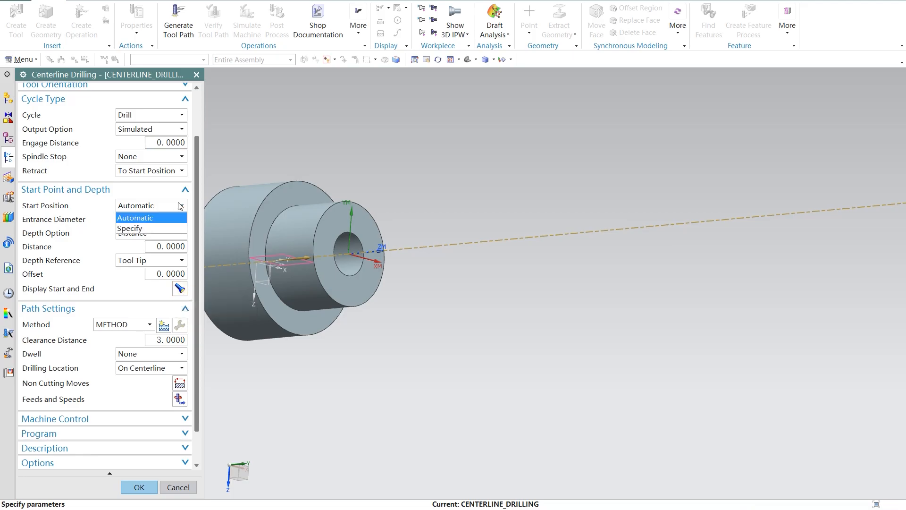
{"action": "left_click", "coordinate": [146, 229]}
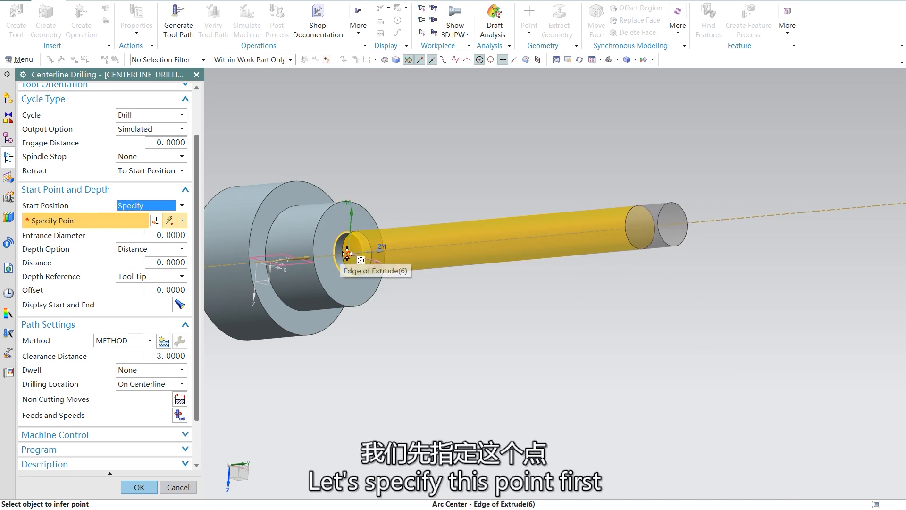
{"action": "left_click", "coordinate": [347, 254]}
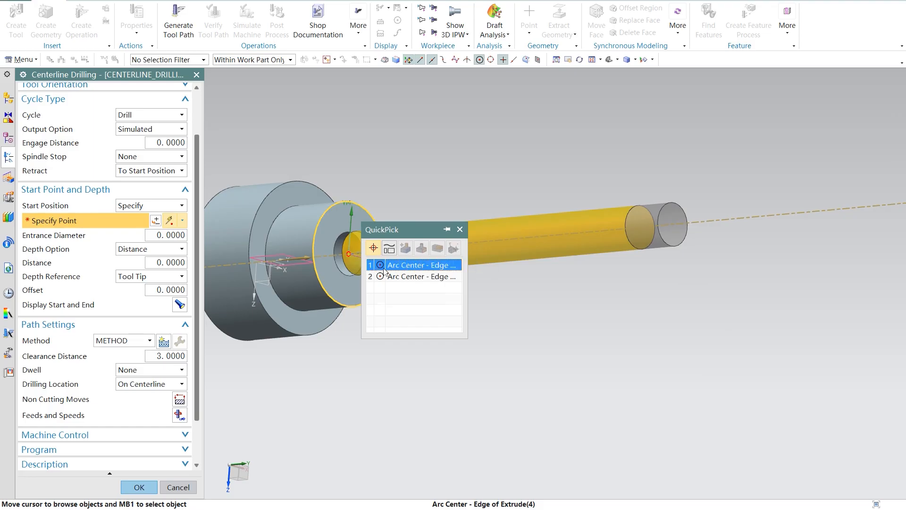
{"action": "left_click", "coordinate": [443, 276]}
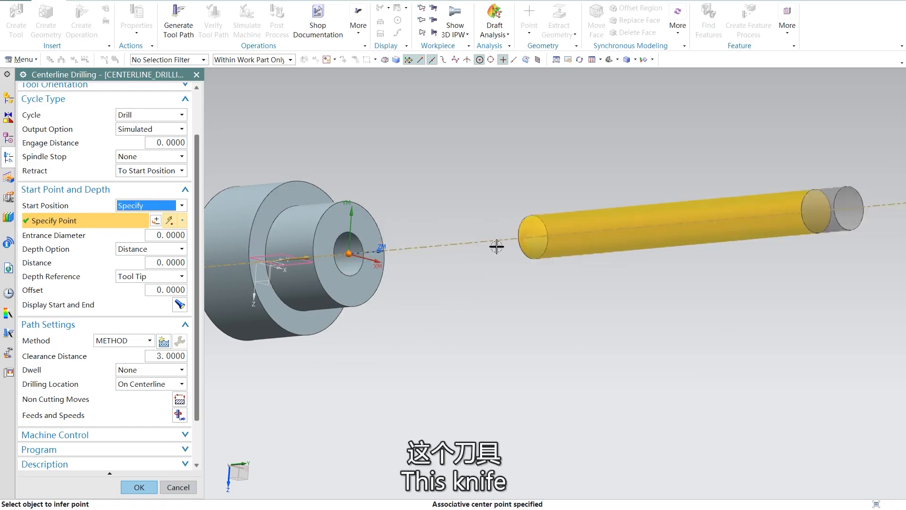
Step: Re-place the drilling start point freehand just beyond the part's small end, slightly below the spindle axis
{"action": "middle_click_drag", "start_coordinate": [340, 292], "coordinate": [382, 295]}
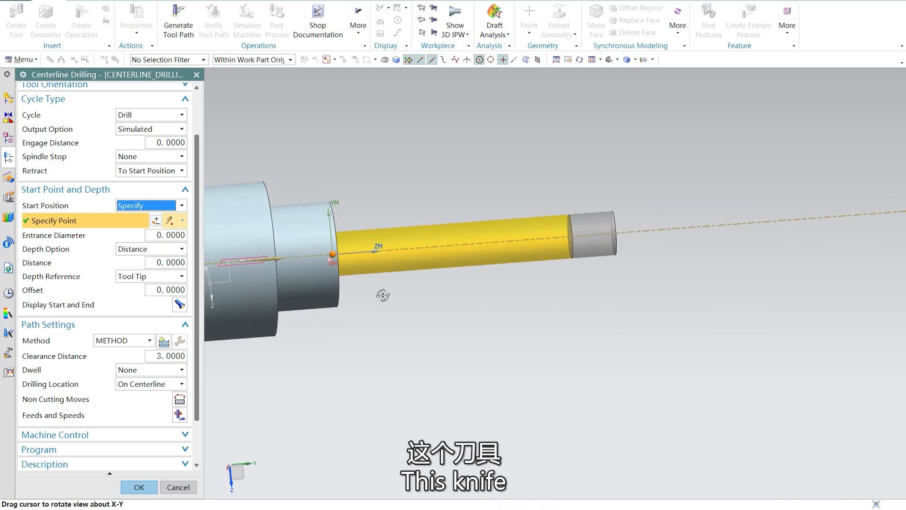
{"action": "scroll", "coordinate": [382, 296], "scroll_direction": "down", "scroll_amount": 3}
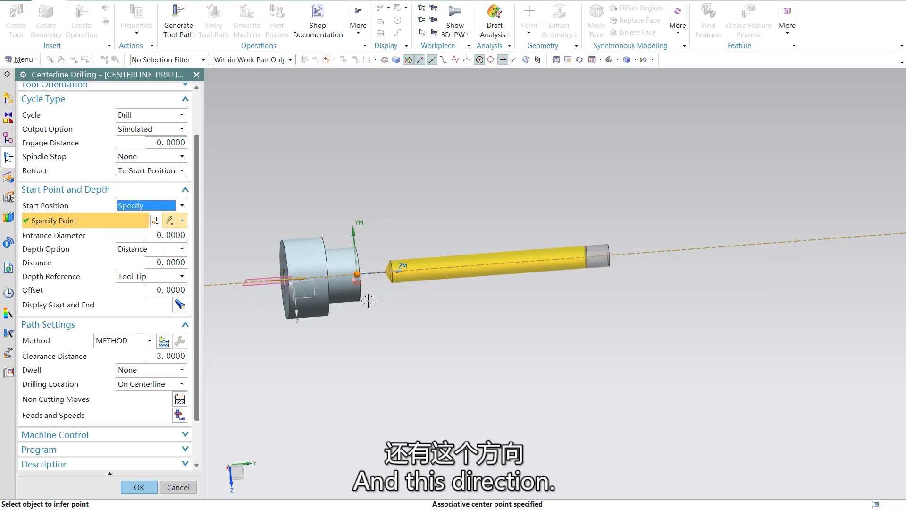
{"action": "left_click", "coordinate": [397, 301]}
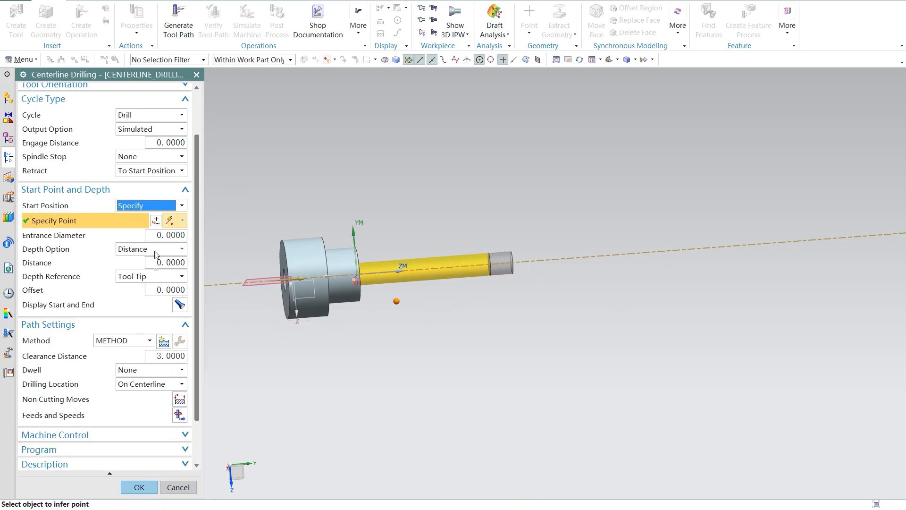
Step: Set the drilling depth by Distance to 100 mm, with Tool Tip as the depth reference
{"action": "left_click", "coordinate": [182, 250]}
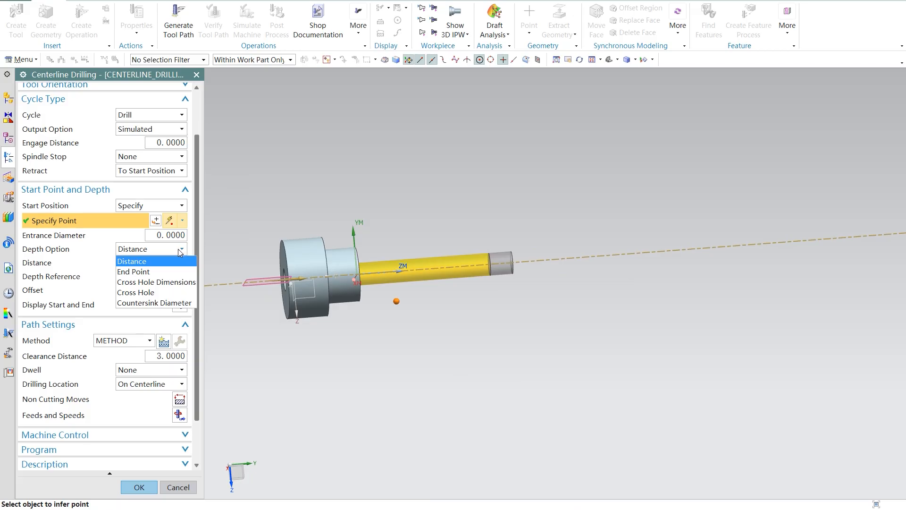
{"action": "left_click", "coordinate": [174, 262]}
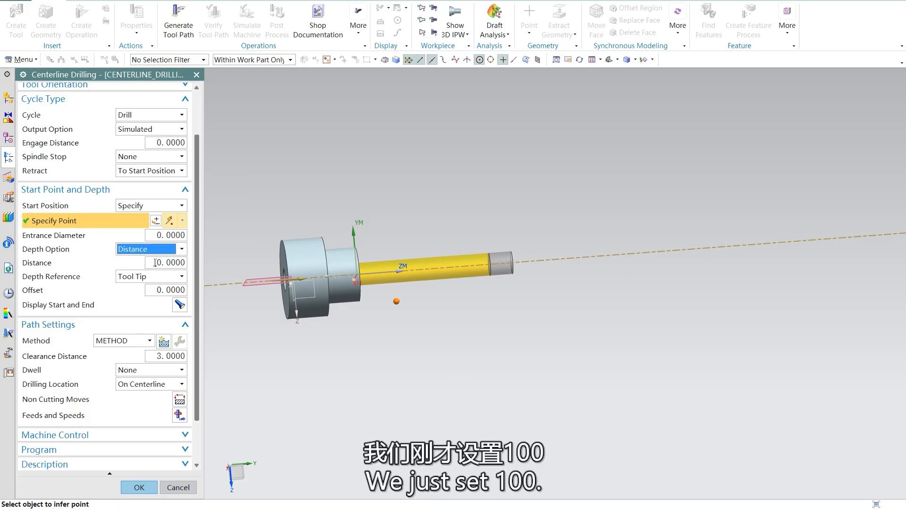
{"action": "double_click", "coordinate": [150, 263]}
{"action": "type", "text": "1"}
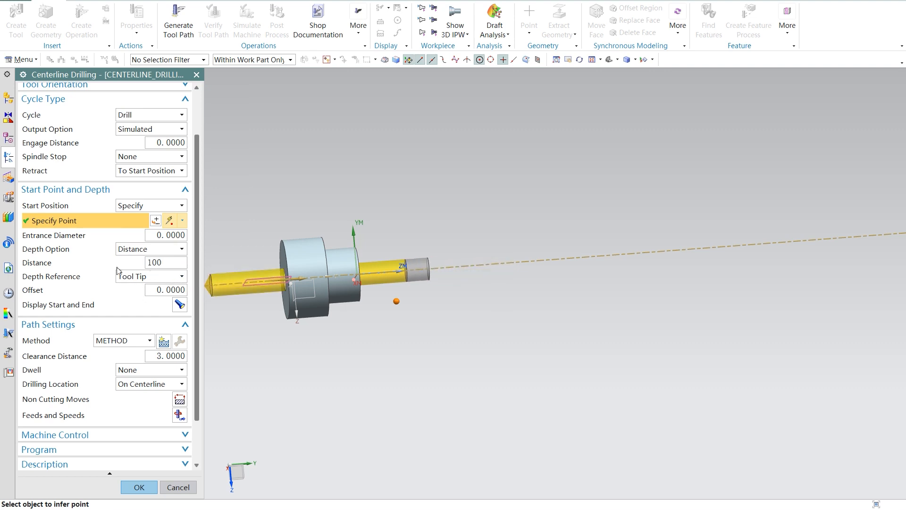
{"action": "left_click", "coordinate": [162, 275]}
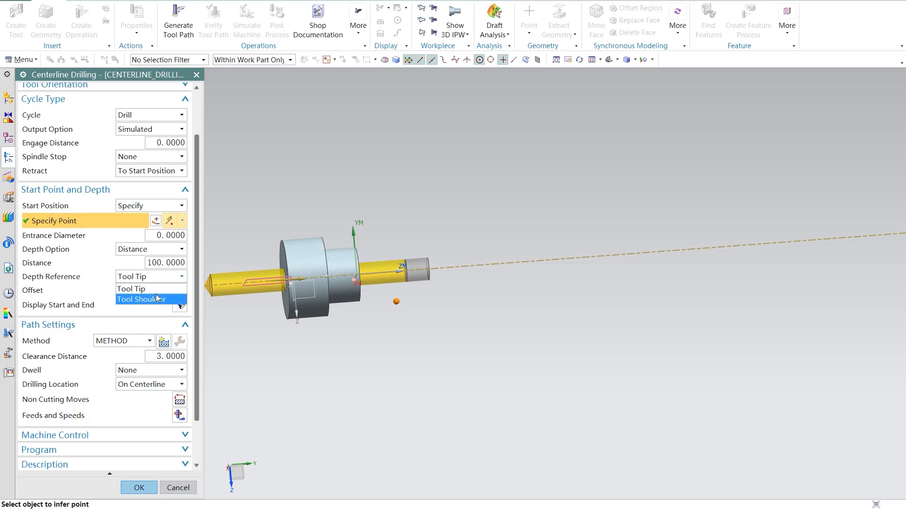
{"action": "left_click", "coordinate": [157, 290]}
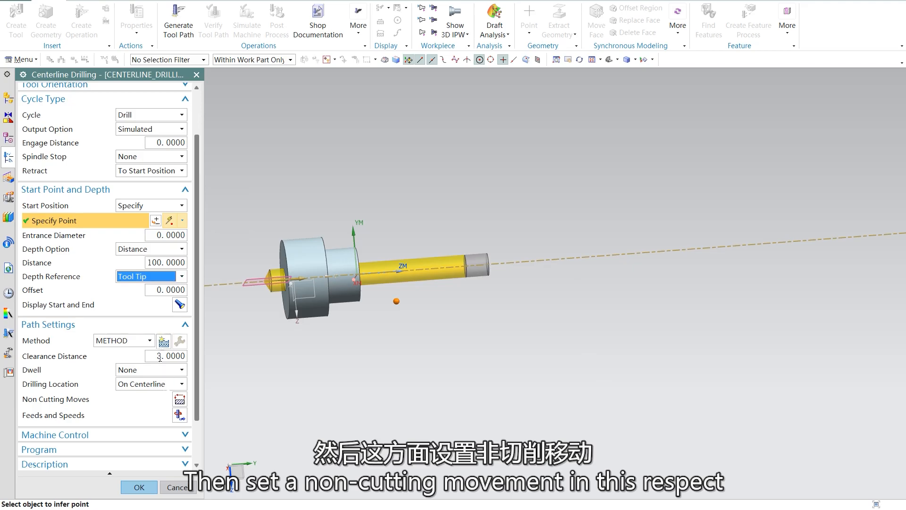
Step: Open the drilling operation's non-cutting moves and look through the From Point options of the approach
{"action": "left_click", "coordinate": [179, 399]}
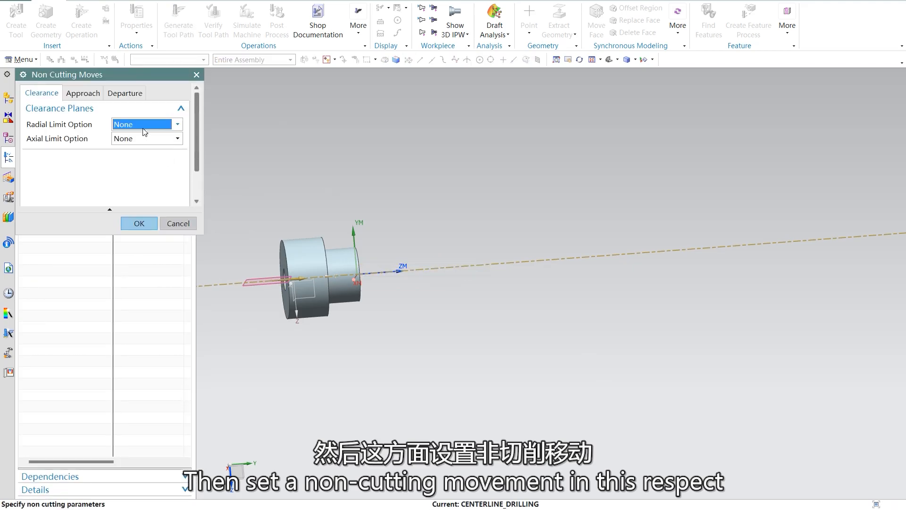
{"action": "left_click", "coordinate": [83, 95]}
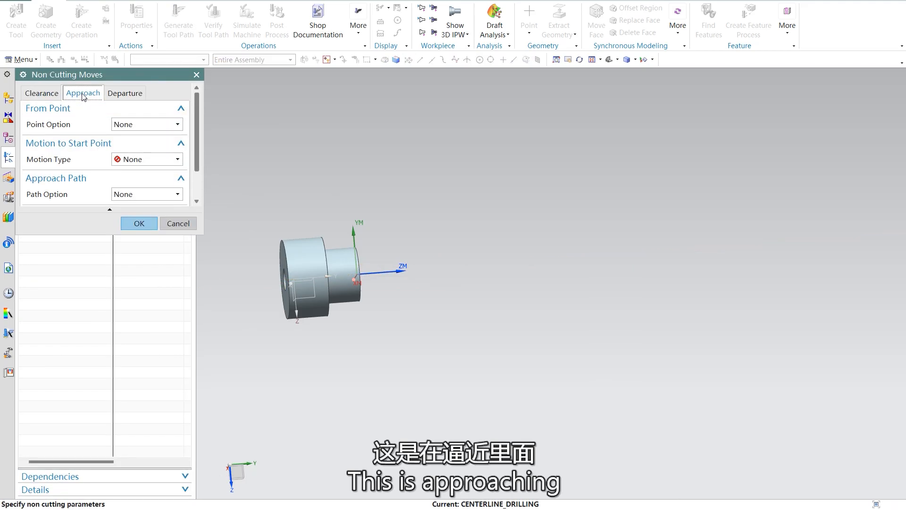
{"action": "left_click", "coordinate": [129, 123]}
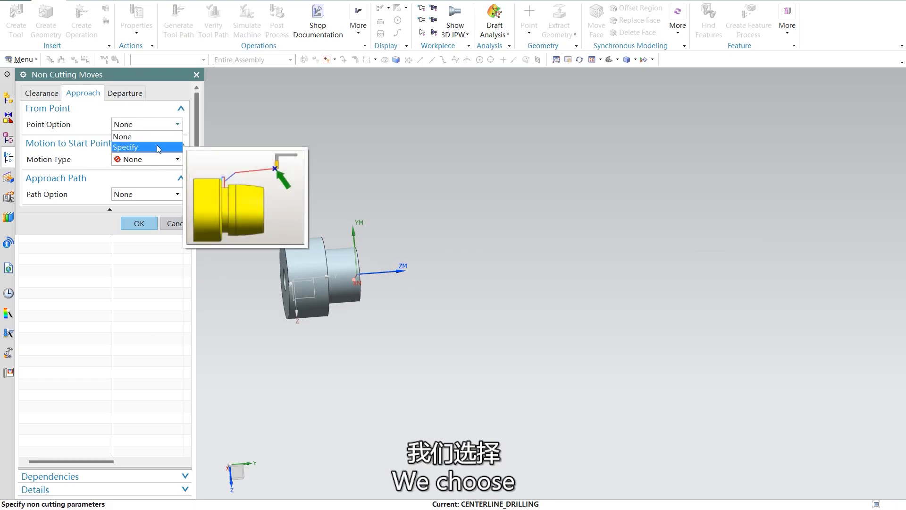
{"action": "left_click", "coordinate": [175, 126]}
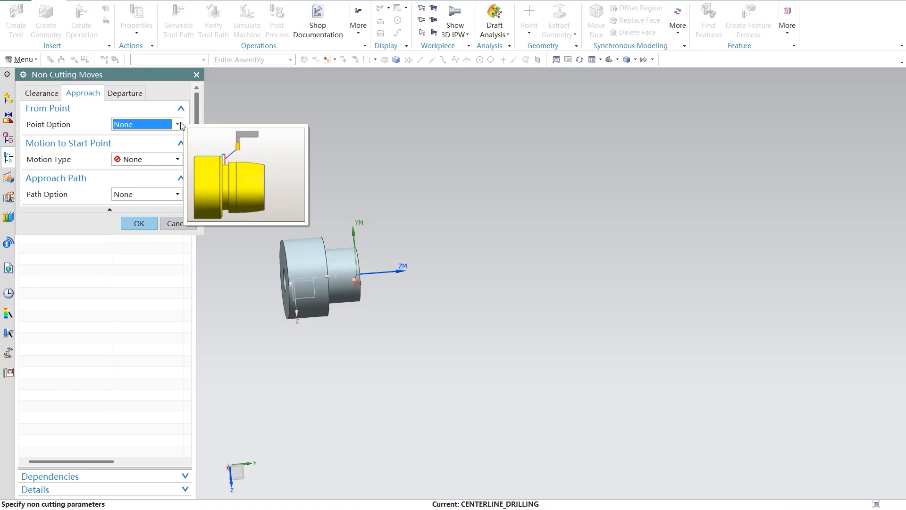
Step: Check the boring presentation's slide on the approach motion type in PowerPoint and return to NX
{"action": "mouse_move", "coordinate": [648, 509]}
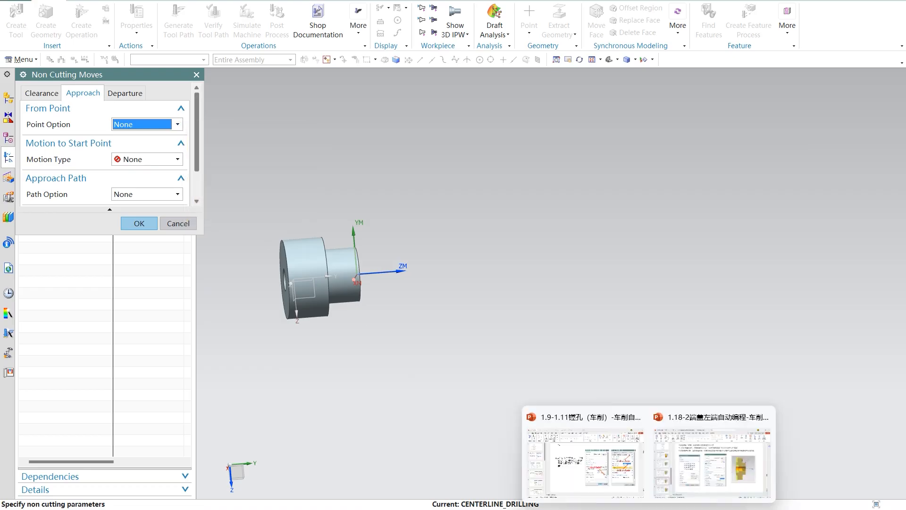
{"action": "mouse_move", "coordinate": [692, 471]}
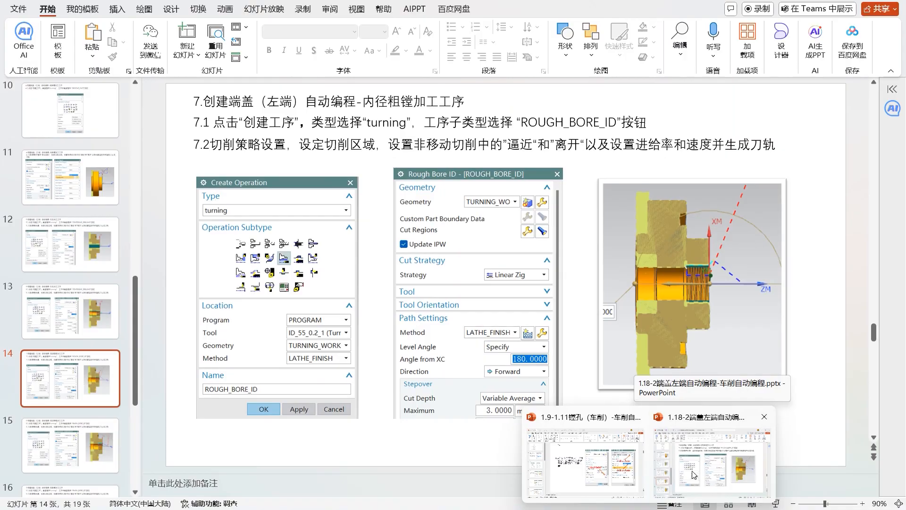
{"action": "mouse_move", "coordinate": [540, 476]}
{"action": "left_click", "coordinate": [569, 474]}
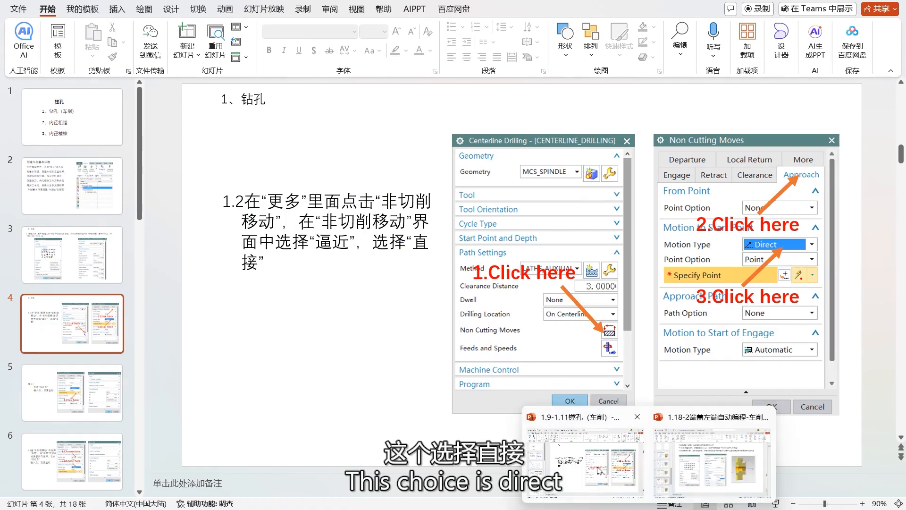
{"action": "left_click", "coordinate": [623, 509]}
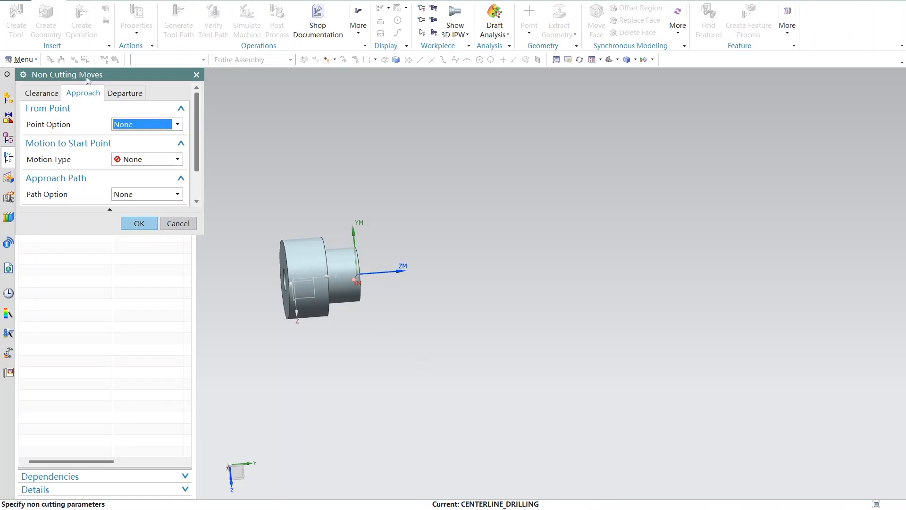
Step: Set the approach From Point to Specify and pick the center of the bore's circular edge at the small end
{"action": "left_click", "coordinate": [42, 93]}
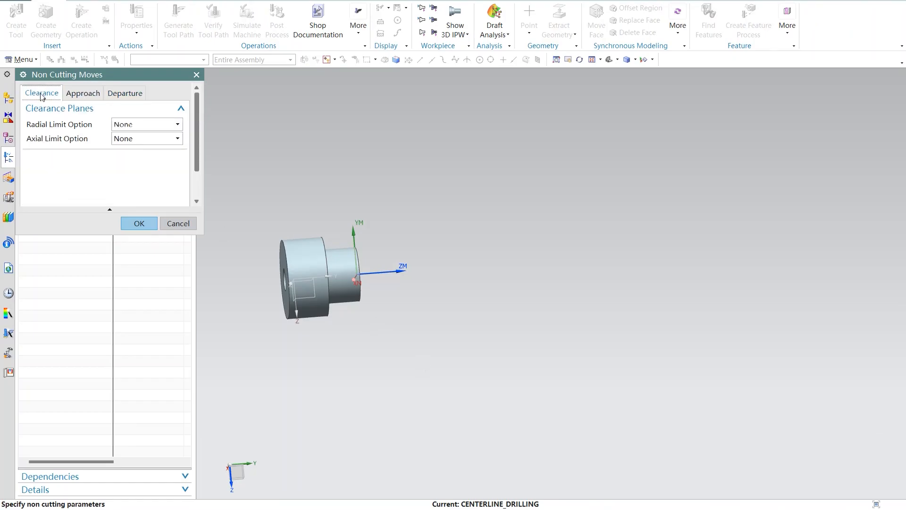
{"action": "left_click", "coordinate": [79, 95]}
{"action": "left_click", "coordinate": [175, 125]}
{"action": "left_click", "coordinate": [161, 146]}
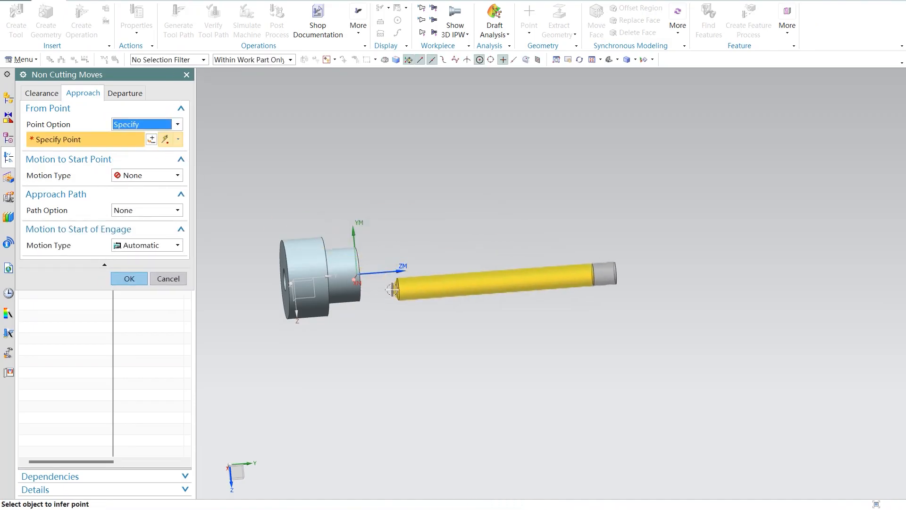
{"action": "middle_click_drag", "start_coordinate": [368, 272], "coordinate": [395, 269]}
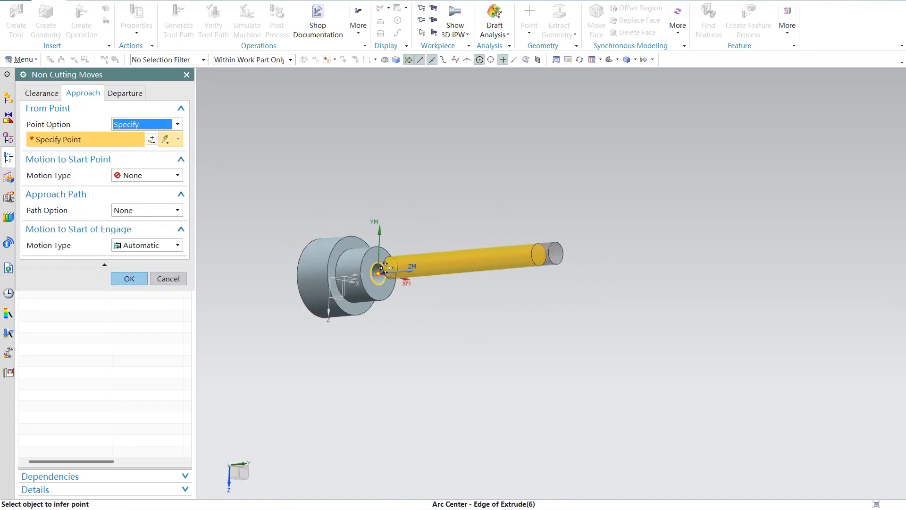
{"action": "left_click", "coordinate": [380, 275]}
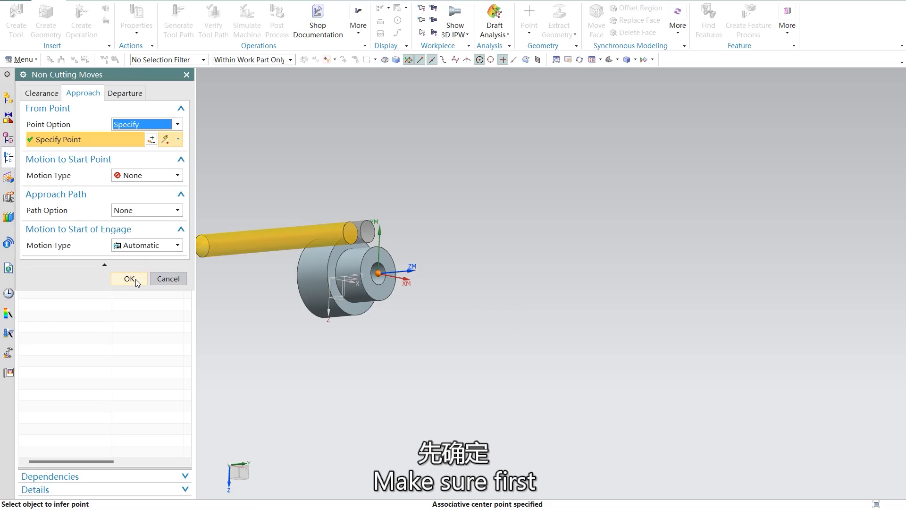
Step: Set the motion to the start point to Direct and use the bore edge's arc center as its point
{"action": "left_click", "coordinate": [164, 176]}
{"action": "left_click", "coordinate": [159, 197]}
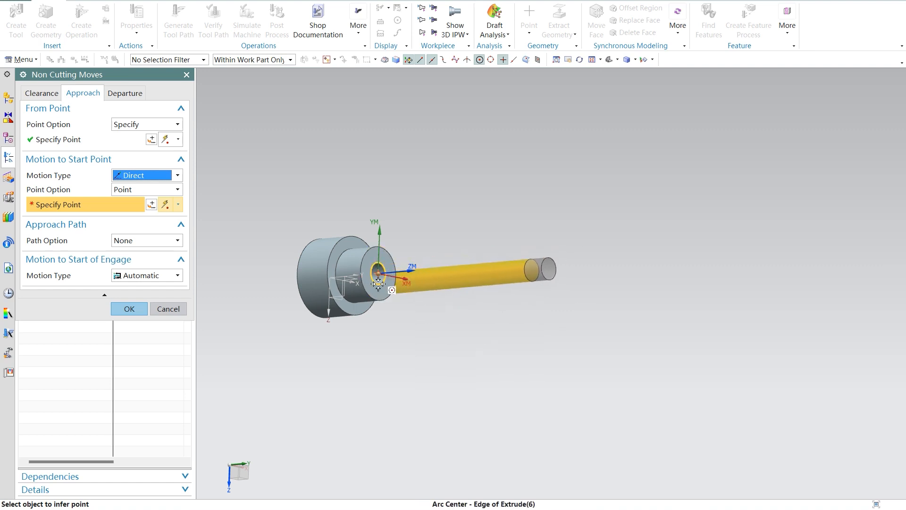
{"action": "left_click", "coordinate": [379, 281]}
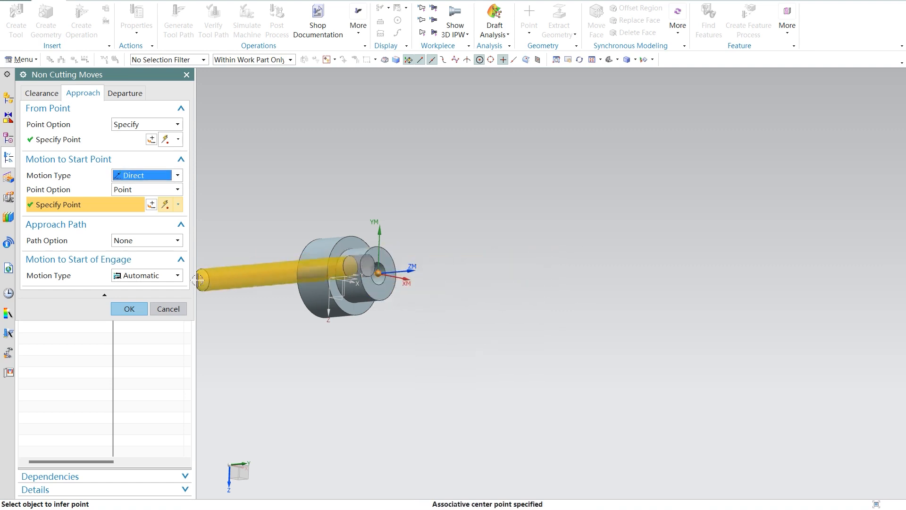
{"action": "left_click", "coordinate": [154, 203]}
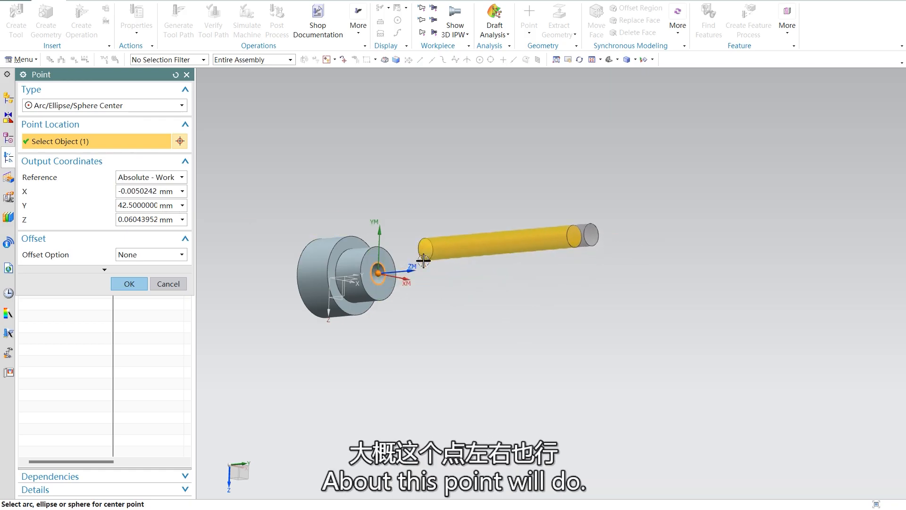
{"action": "left_click", "coordinate": [136, 284]}
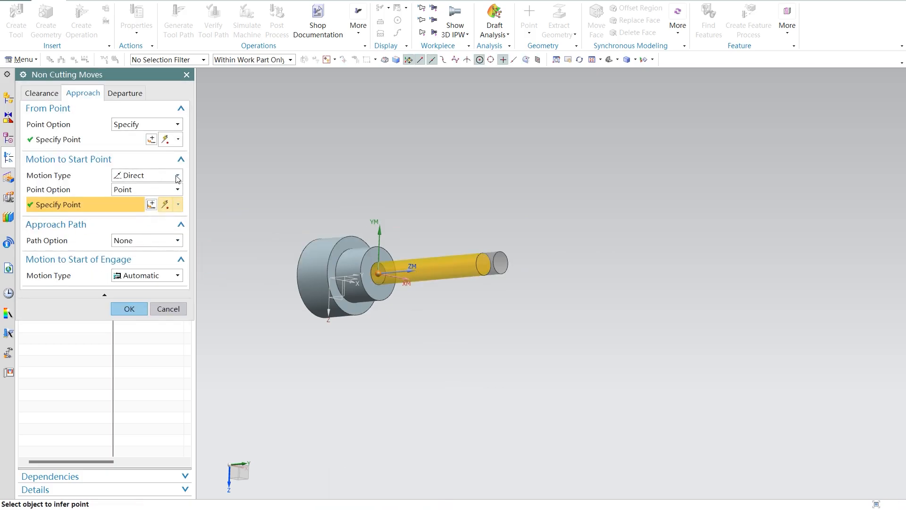
Step: Keep the Point option, re-place the approach start point freehand beyond the small end above the axis, and accept the non-cutting moves
{"action": "left_click", "coordinate": [175, 192]}
{"action": "left_click", "coordinate": [157, 199]}
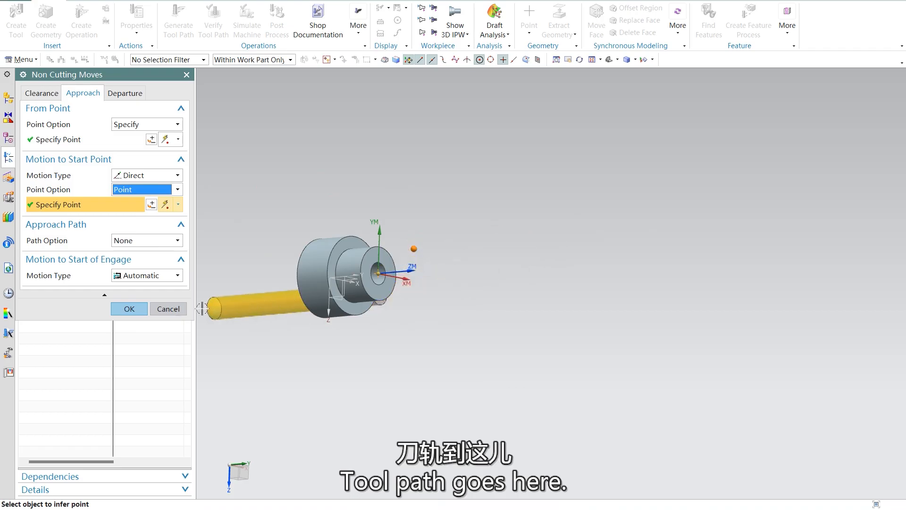
{"action": "left_click", "coordinate": [127, 309]}
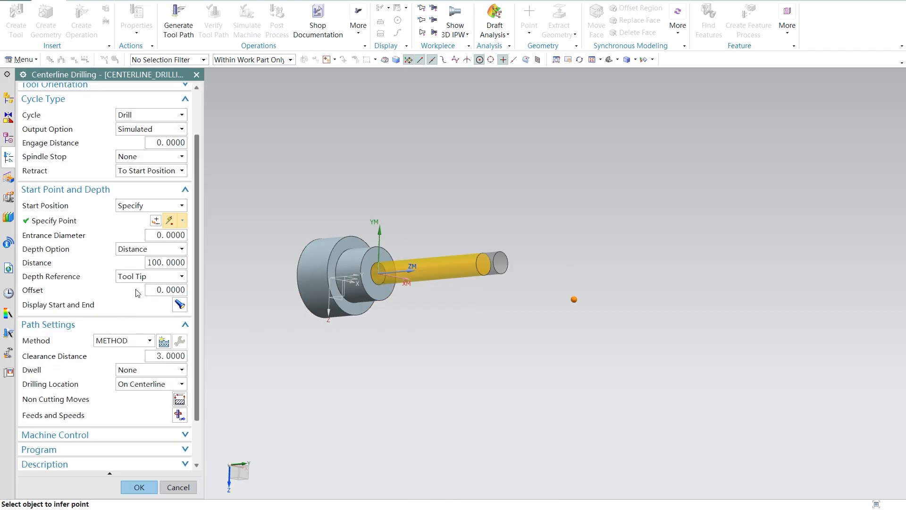
Step: Reopen the non-cutting moves, and check the boring presentation's slides on entering the start point coordinates and setting the departure motion
{"action": "left_click", "coordinate": [180, 400]}
{"action": "mouse_move", "coordinate": [649, 509]}
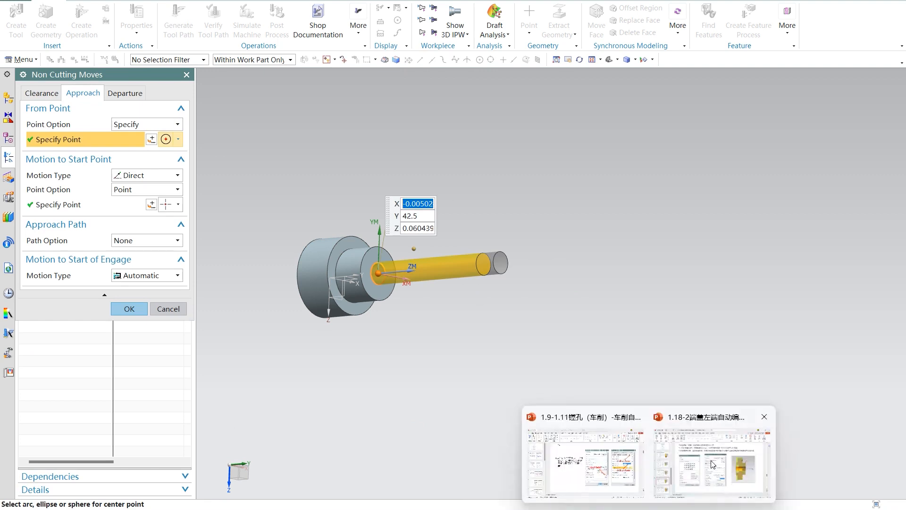
{"action": "mouse_move", "coordinate": [713, 465]}
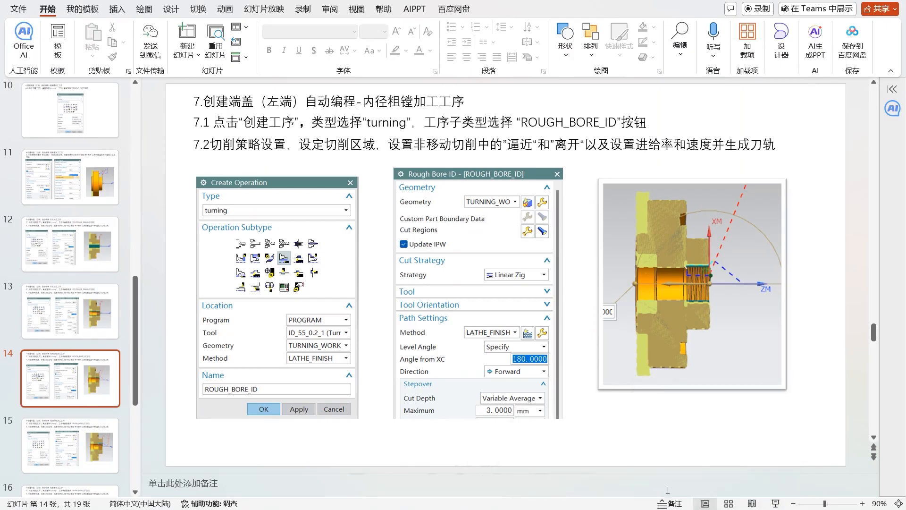
{"action": "left_click", "coordinate": [590, 455]}
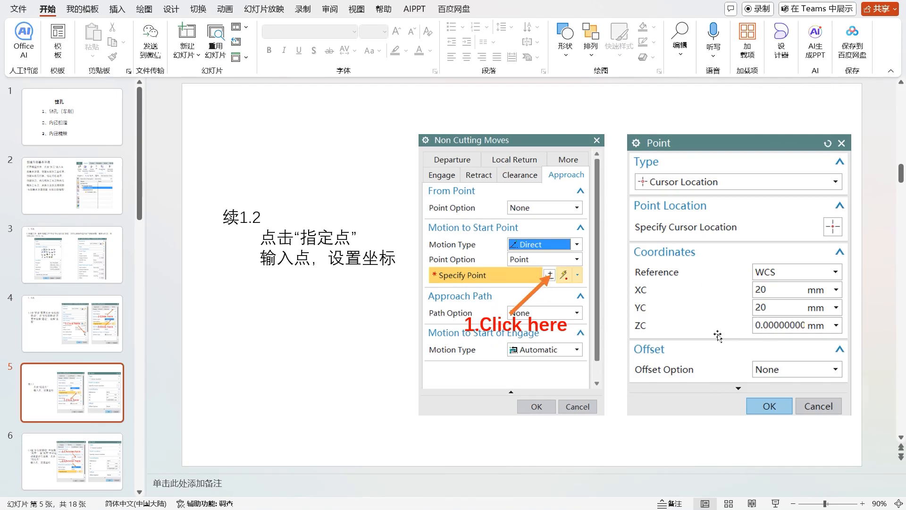
{"action": "scroll", "coordinate": [616, 346], "scroll_direction": "down", "scroll_amount": 1}
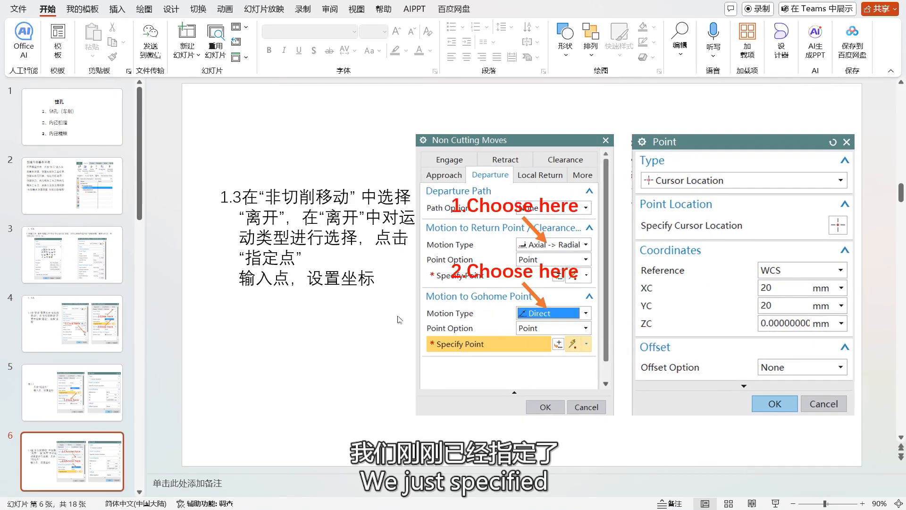
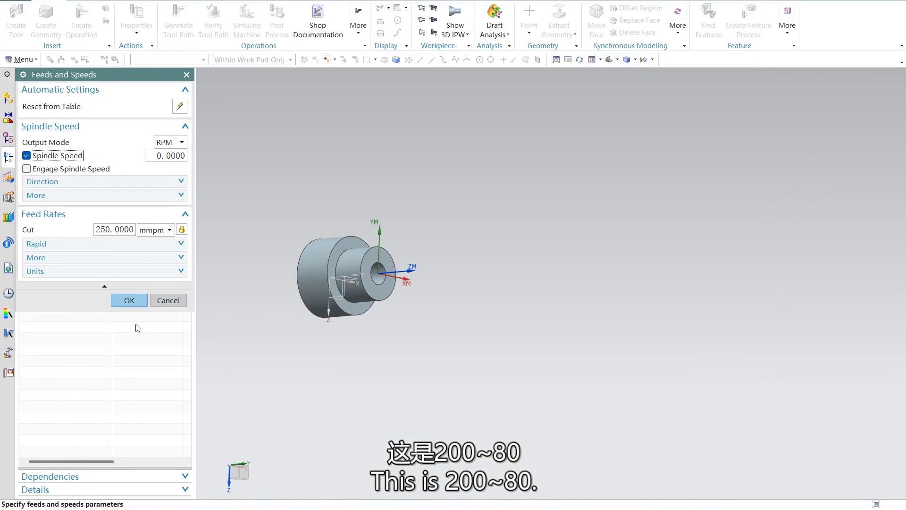
Step: Set the centerline drilling spindle speed to 200 RPM and the cut feed rate to 80 mmpm, and accept the feeds and speeds
{"action": "double_click", "coordinate": [164, 156]}
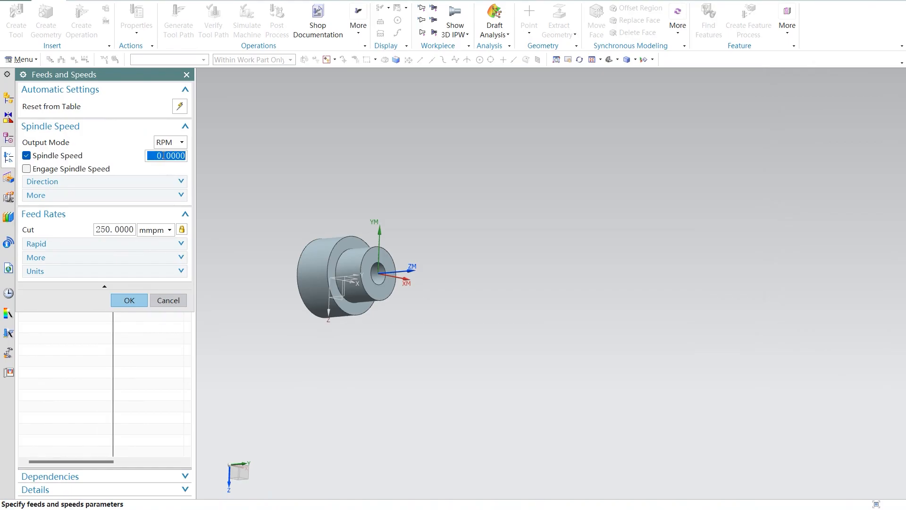
{"action": "type", "text": "200"}
{"action": "double_click", "coordinate": [109, 228]}
{"action": "type", "text": "80"}
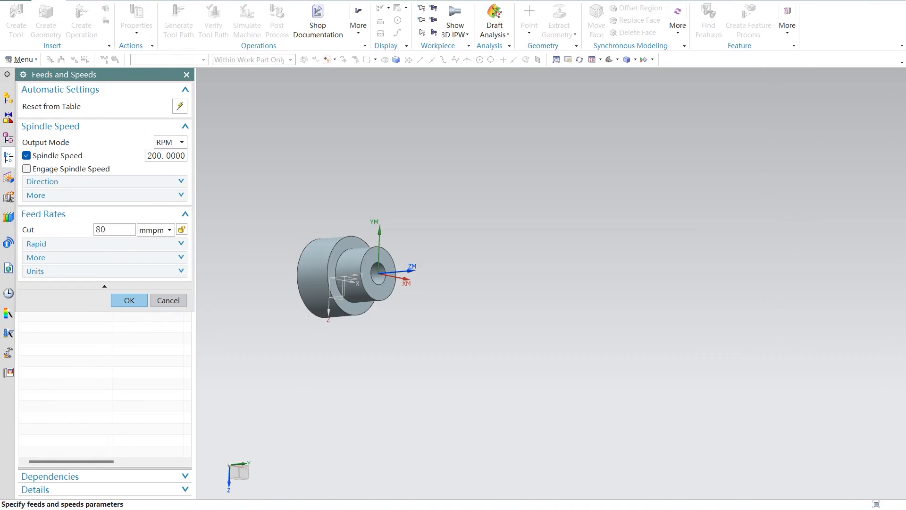
{"action": "left_click", "coordinate": [135, 301]}
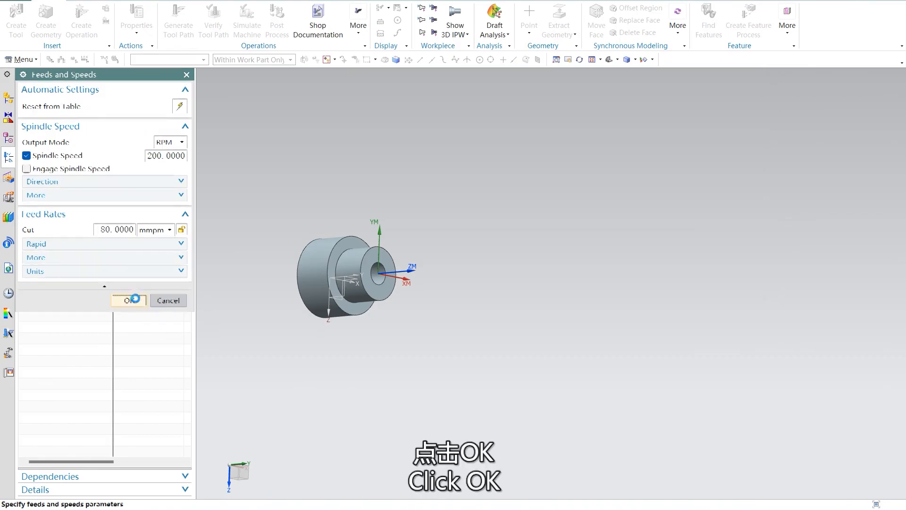
Step: Try to generate the centerline drilling tool path and dismiss the resulting message
{"action": "scroll", "coordinate": [175, 455], "scroll_direction": "down", "scroll_amount": 3}
{"action": "left_click", "coordinate": [185, 463]}
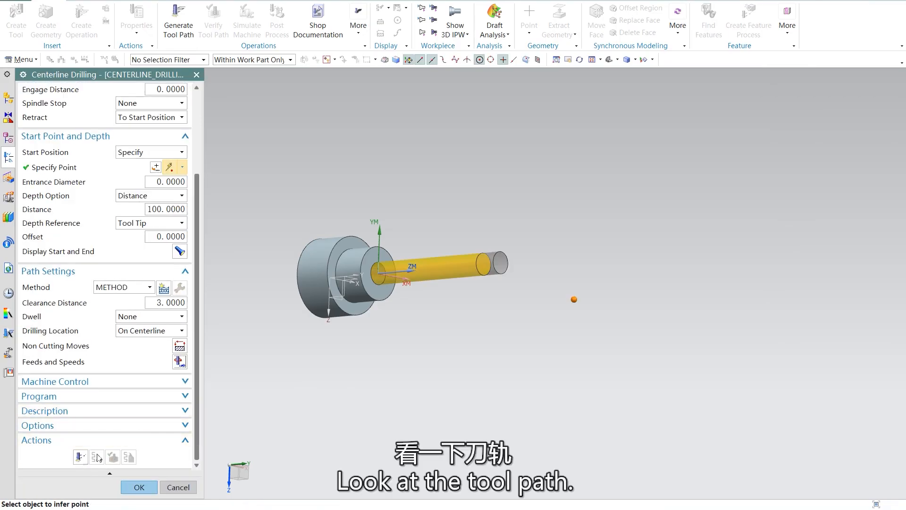
{"action": "left_click", "coordinate": [80, 462]}
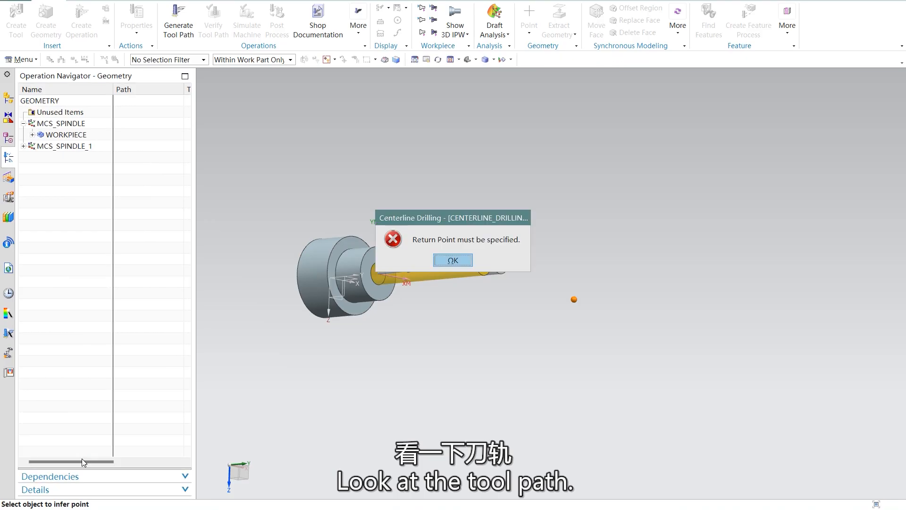
{"action": "left_click", "coordinate": [464, 264]}
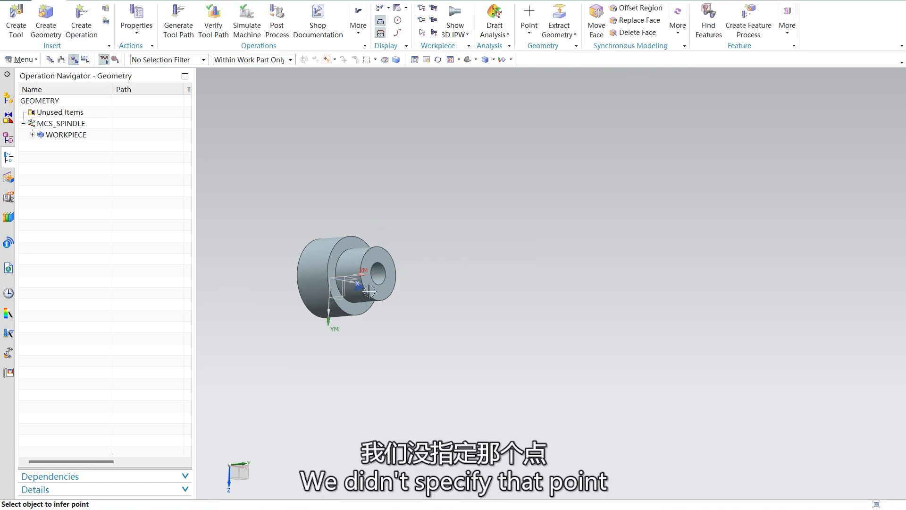
{"action": "left_click", "coordinate": [418, 259]}
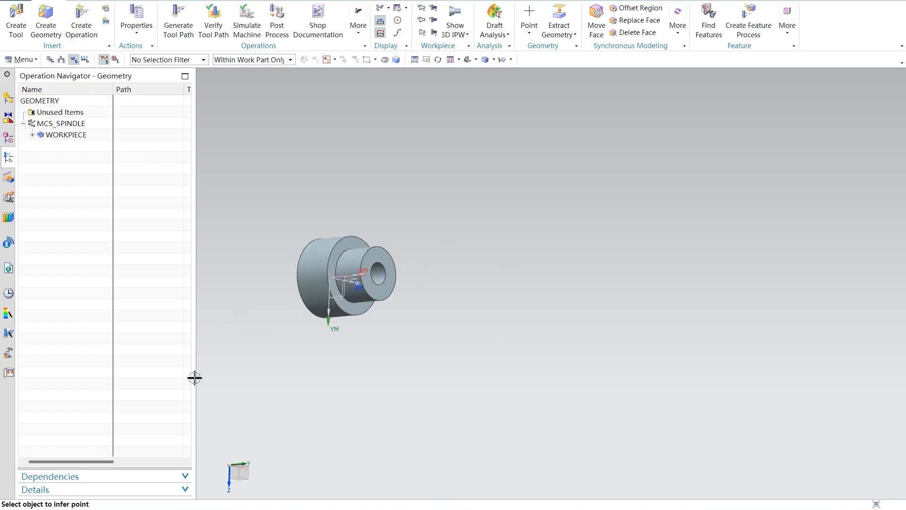
{"action": "scroll", "coordinate": [205, 403], "scroll_direction": "down", "scroll_amount": 1}
{"action": "scroll", "coordinate": [390, 339], "scroll_direction": "up", "scroll_amount": 4}
{"action": "scroll", "coordinate": [339, 227], "scroll_direction": "down", "scroll_amount": 4}
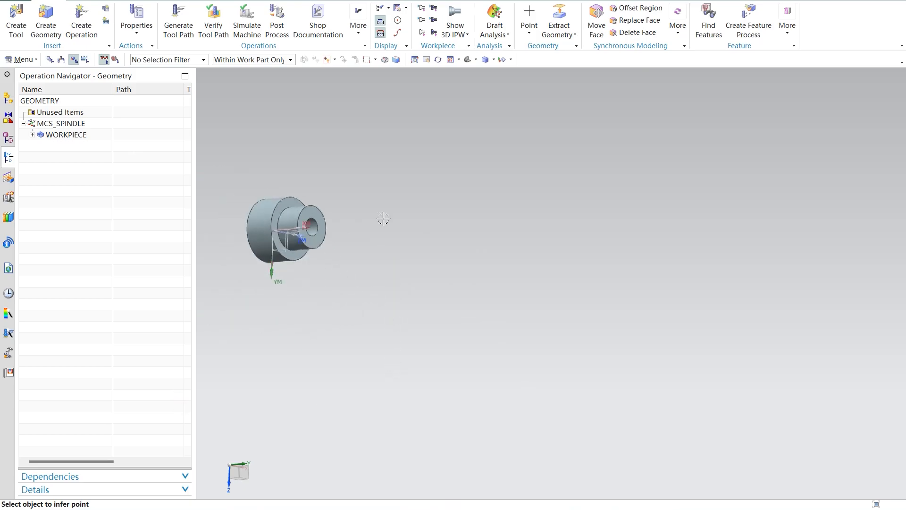
{"action": "scroll", "coordinate": [293, 214], "scroll_direction": "up", "scroll_amount": 4}
{"action": "scroll", "coordinate": [405, 214], "scroll_direction": "down", "scroll_amount": 3}
{"action": "scroll", "coordinate": [310, 210], "scroll_direction": "up", "scroll_amount": 4}
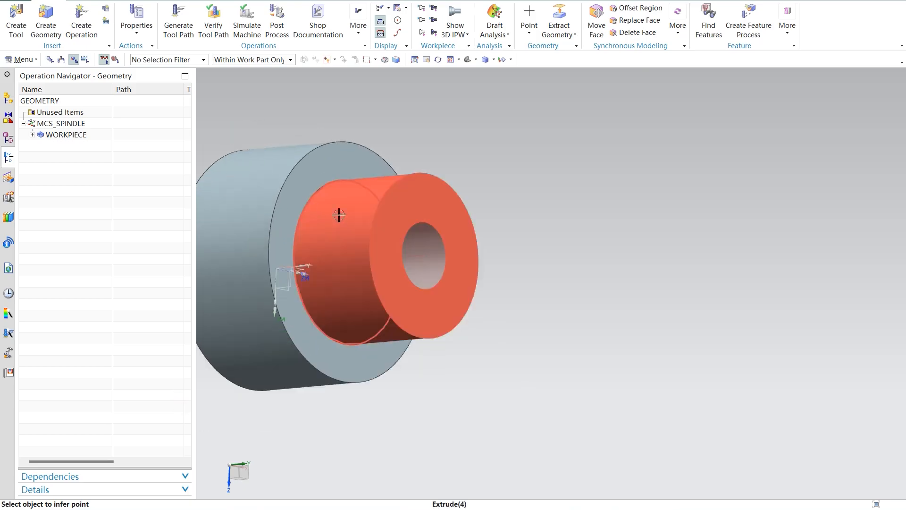
{"action": "scroll", "coordinate": [338, 215], "scroll_direction": "down", "scroll_amount": 1}
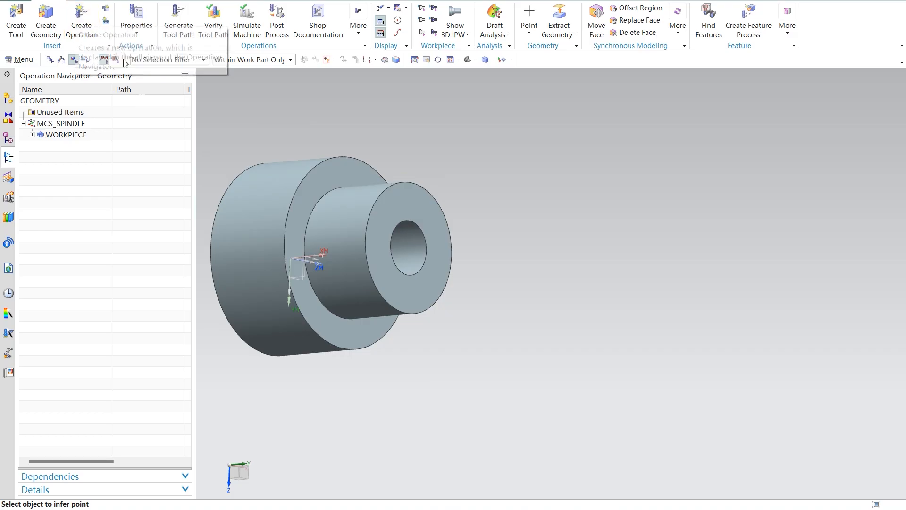
Step: Check the turning workpiece's part spun outline options under WORKPIECE and close its settings without changes
{"action": "left_click", "coordinate": [32, 136]}
{"action": "double_click", "coordinate": [81, 147]}
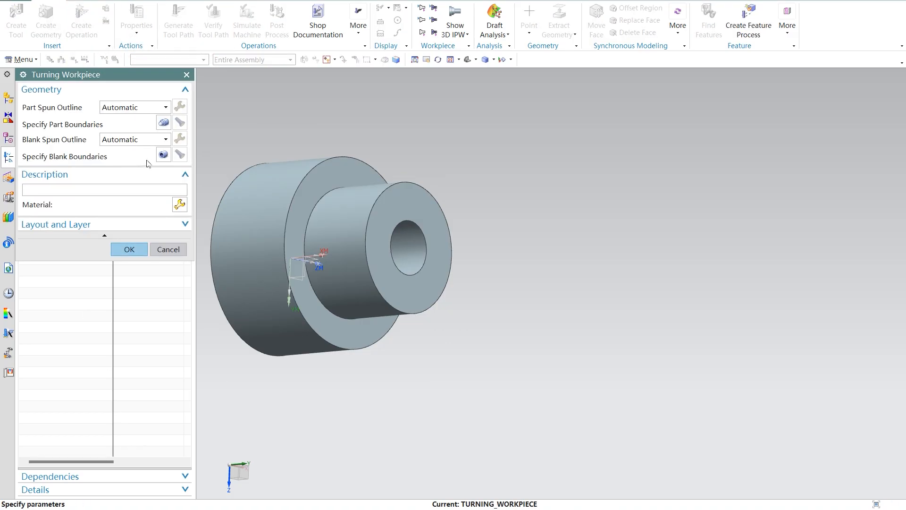
{"action": "left_click", "coordinate": [163, 107]}
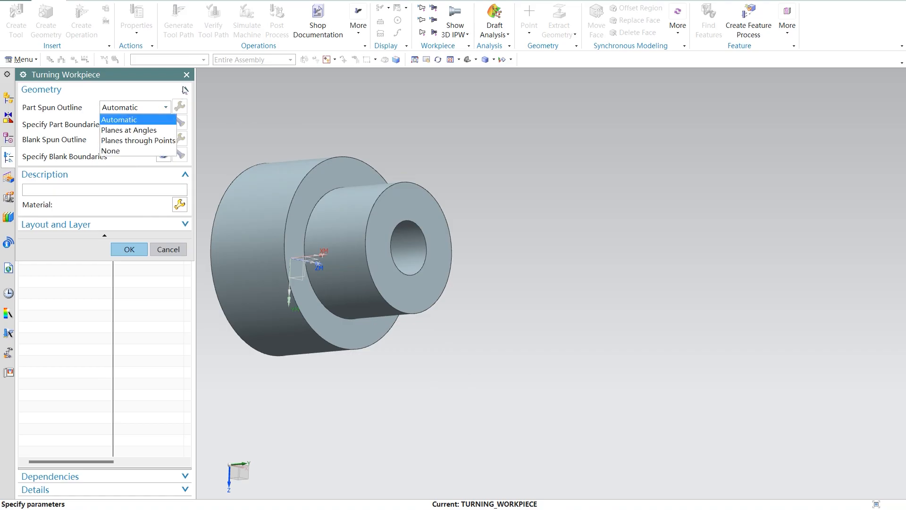
{"action": "left_click", "coordinate": [187, 75]}
Step: Create a new centerline drilling operation named CENTERLINE_DRILLING, using the drilling tool, the turning workpiece geometry and METHOD
{"action": "left_click", "coordinate": [93, 34]}
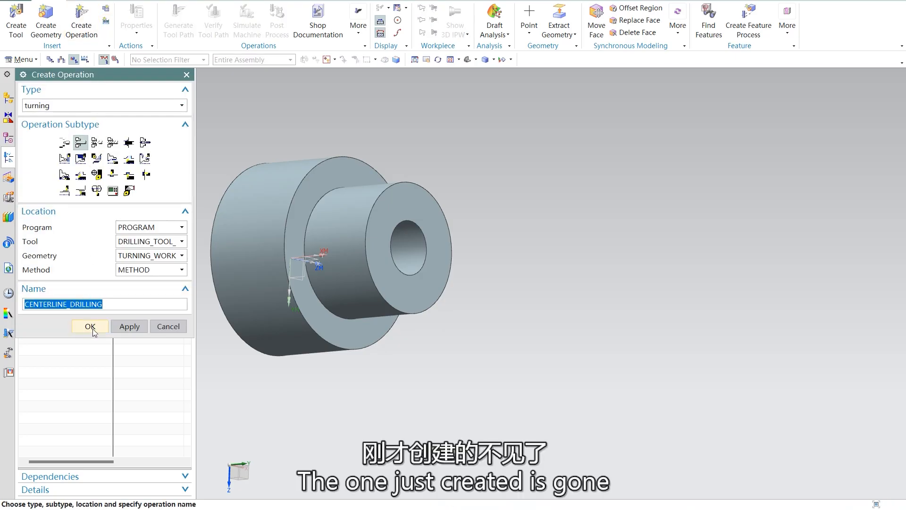
{"action": "left_click", "coordinate": [90, 326]}
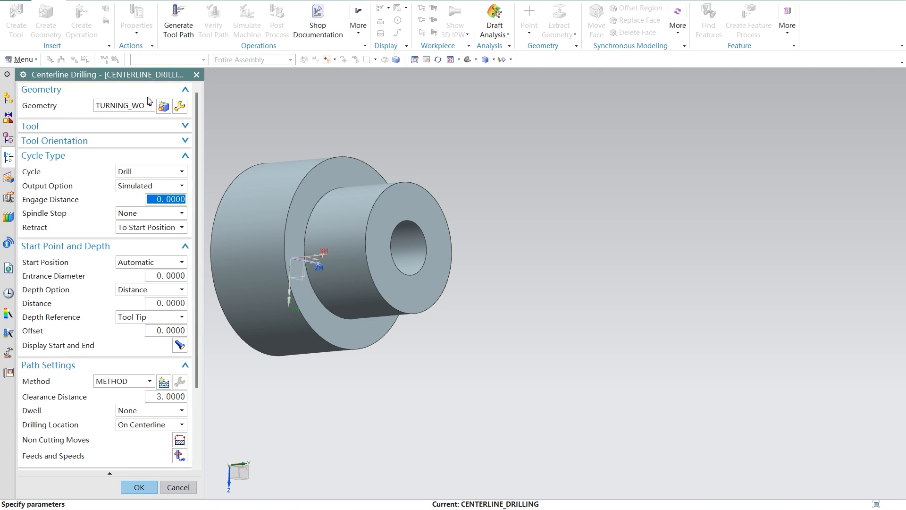
{"action": "scroll", "coordinate": [180, 413], "scroll_direction": "down", "scroll_amount": 1}
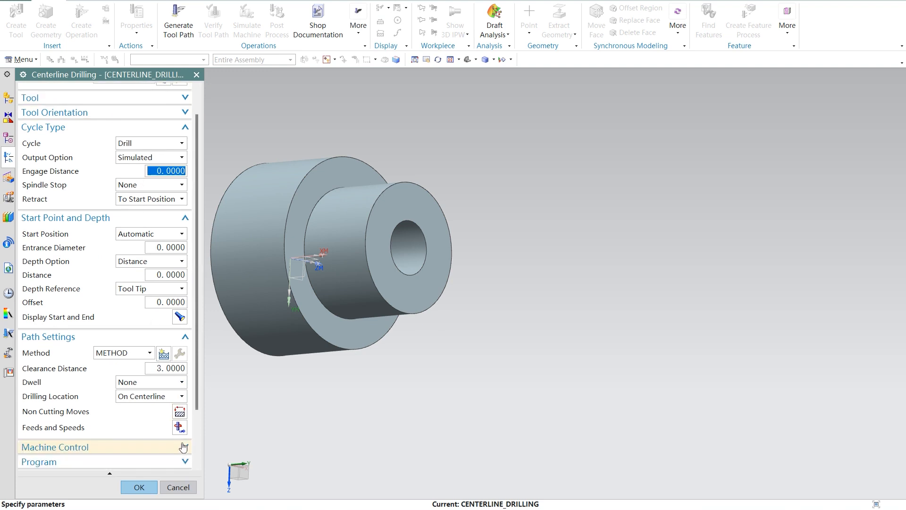
{"action": "left_click", "coordinate": [181, 427]}
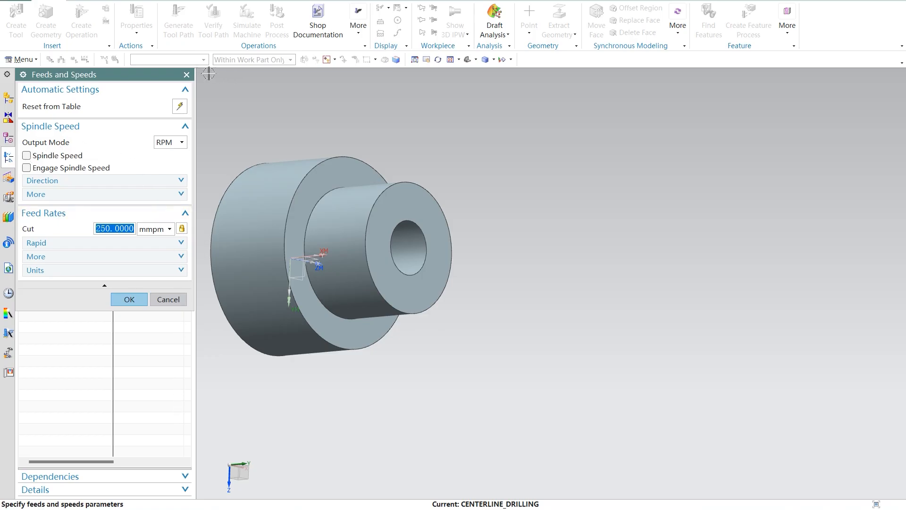
{"action": "left_click", "coordinate": [187, 74]}
{"action": "scroll", "coordinate": [135, 292], "scroll_direction": "up", "scroll_amount": 1}
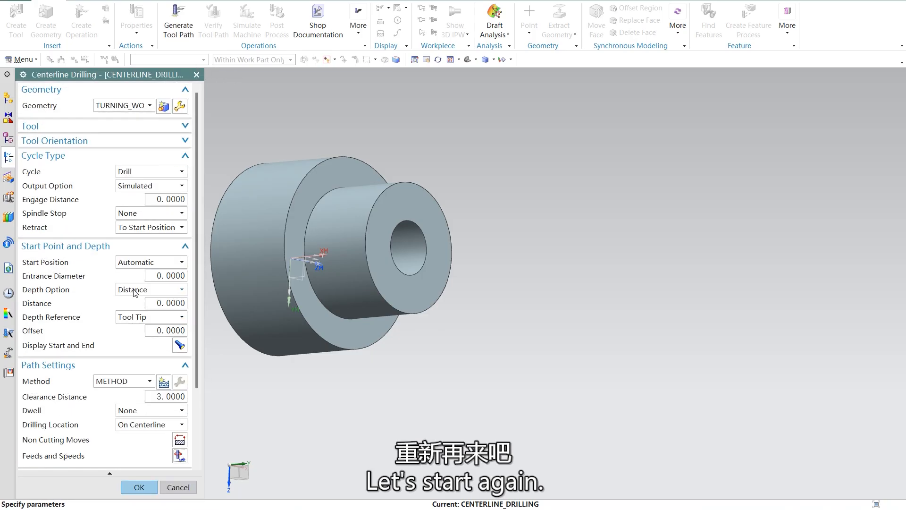
Step: Edit the operation's turning workpiece, adding the small end's circular bore edge as a closed part boundary with the tool side outside
{"action": "left_click", "coordinate": [162, 107]}
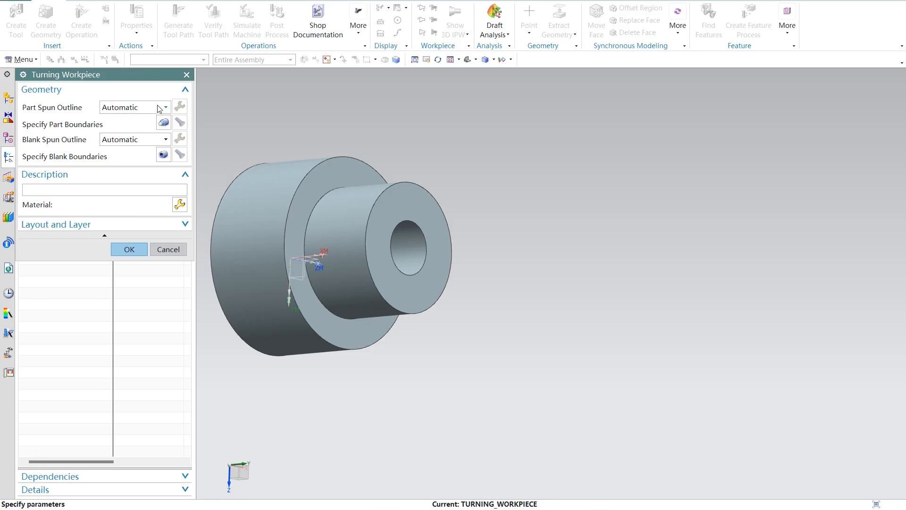
{"action": "left_click", "coordinate": [160, 108]}
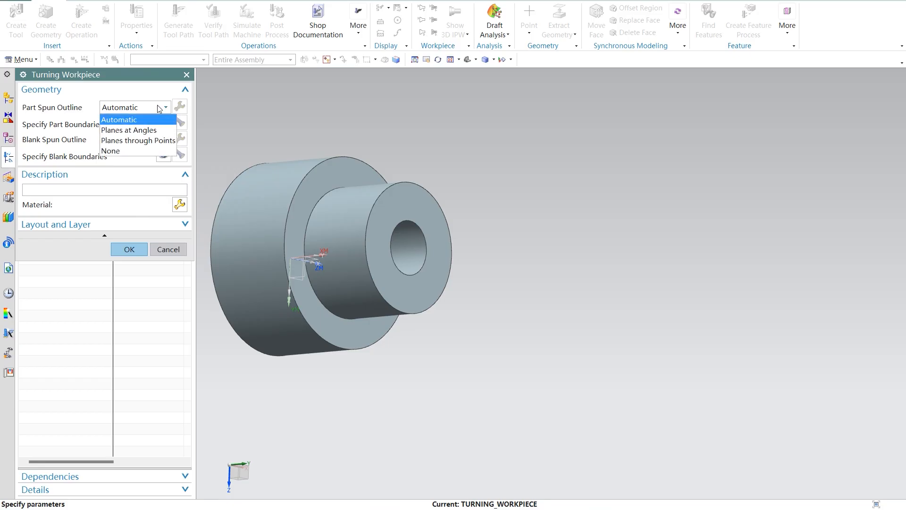
{"action": "left_click", "coordinate": [160, 108]}
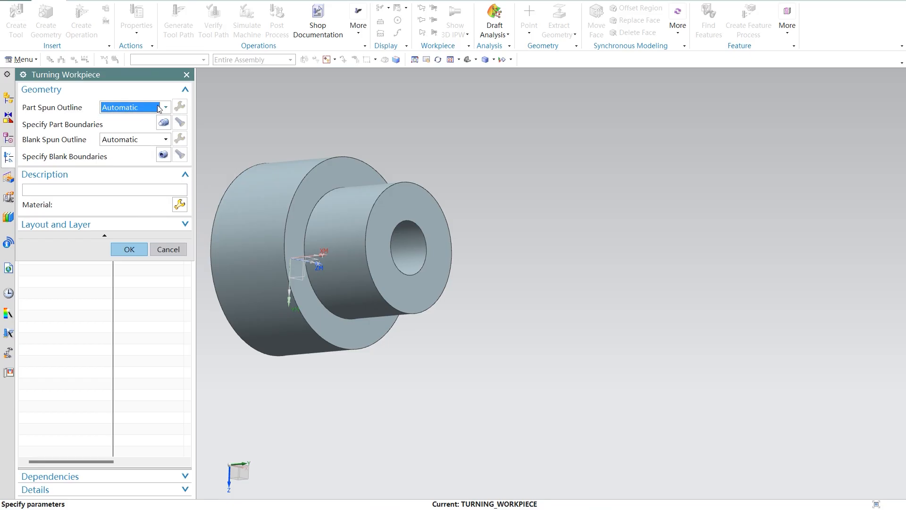
{"action": "left_click", "coordinate": [163, 124]}
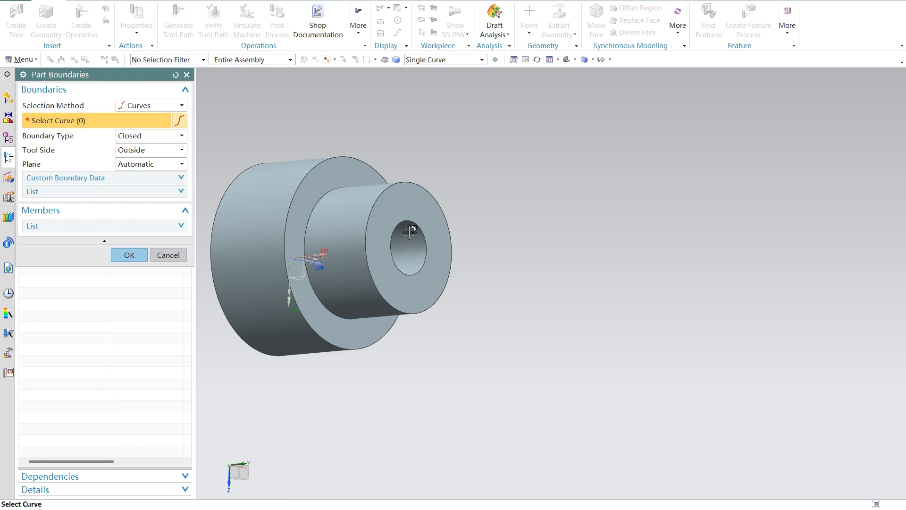
{"action": "left_click", "coordinate": [392, 240]}
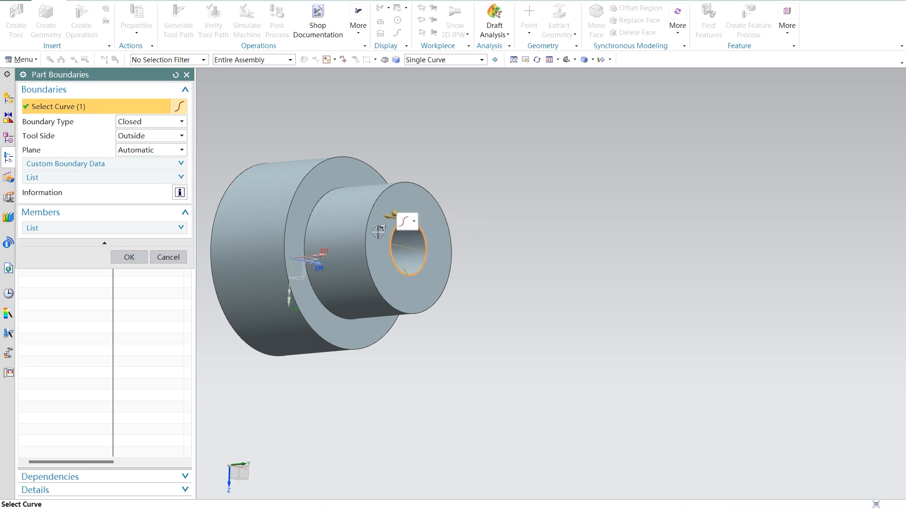
{"action": "left_click", "coordinate": [137, 257]}
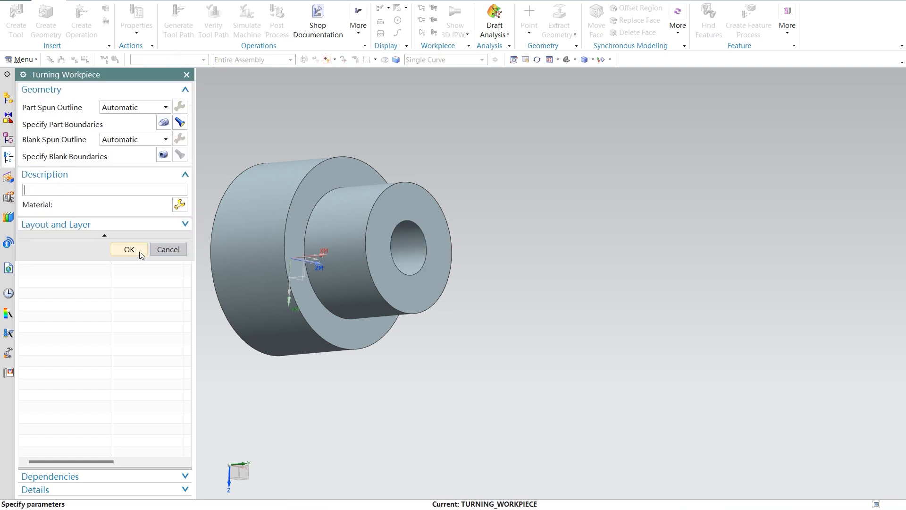
{"action": "left_click", "coordinate": [129, 249]}
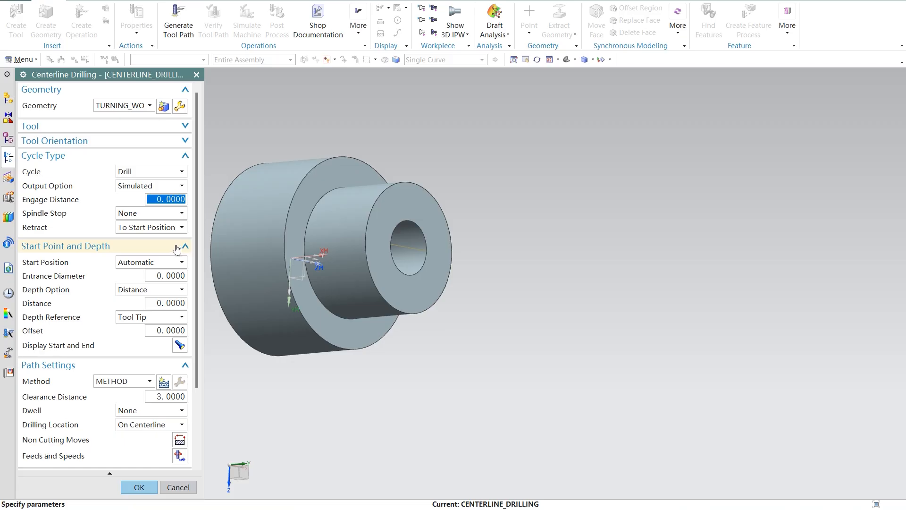
Step: Try Machine Cycle as the drill cycle's output option and restore Simulated
{"action": "left_click", "coordinate": [177, 186]}
{"action": "left_click", "coordinate": [177, 186]}
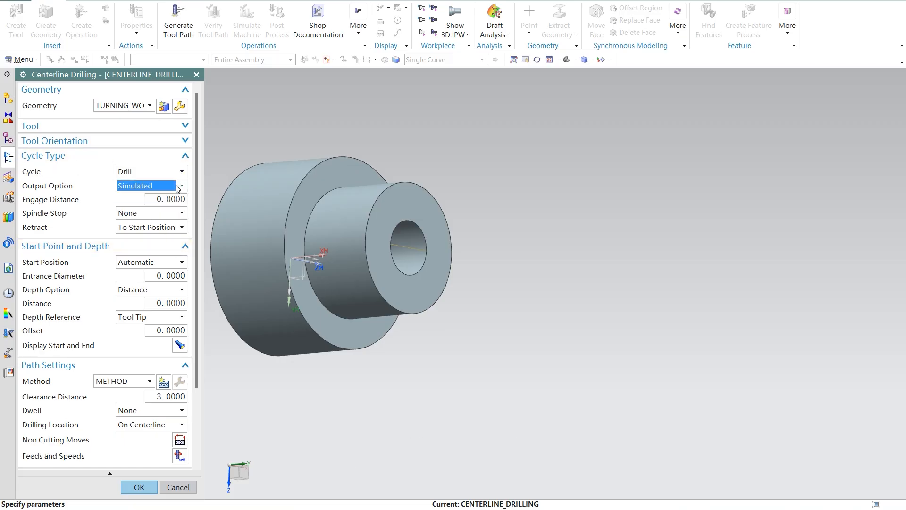
{"action": "left_click", "coordinate": [170, 189]}
{"action": "left_click", "coordinate": [170, 197]}
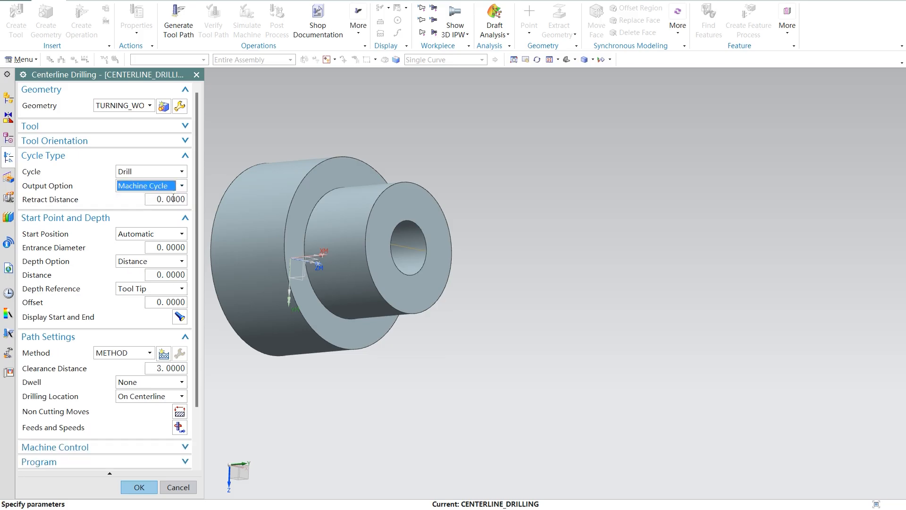
{"action": "left_click", "coordinate": [180, 186]}
{"action": "left_click", "coordinate": [168, 202]}
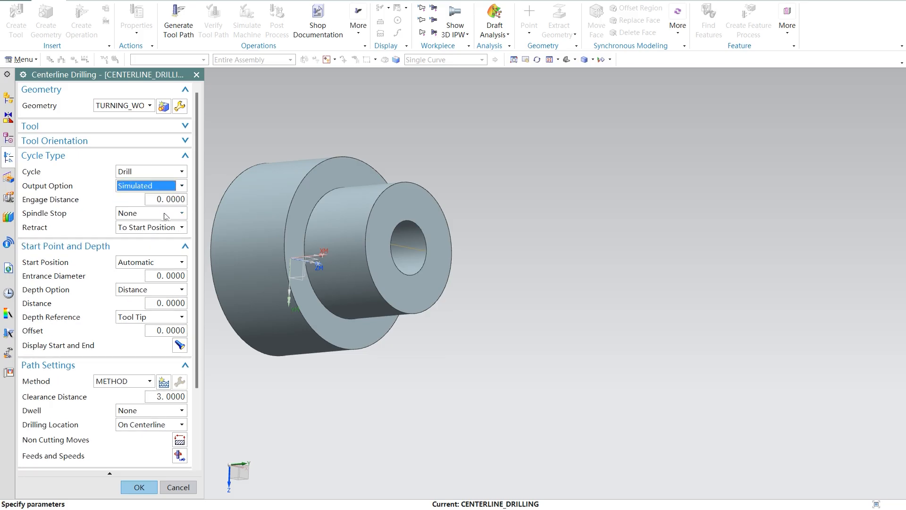
Step: Check the drill cycle's spindle stop and retract options, keeping None and To Start Position
{"action": "left_click", "coordinate": [171, 214]}
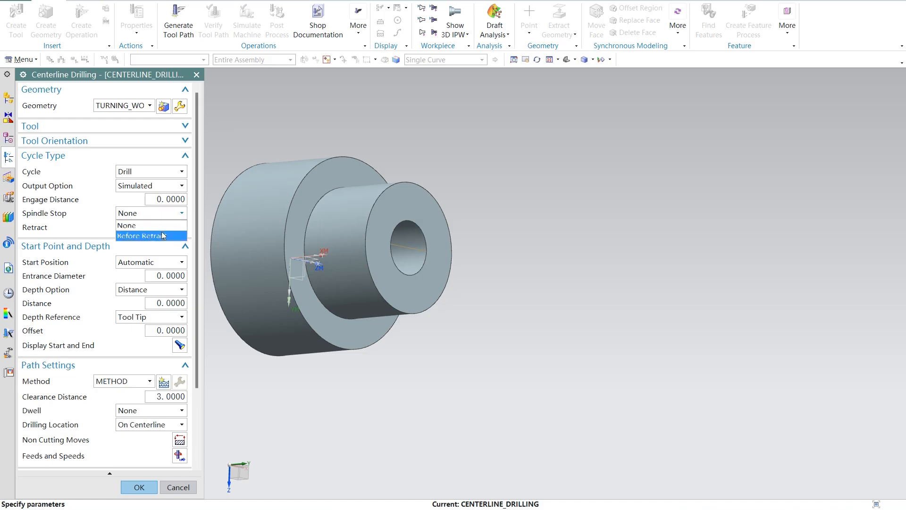
{"action": "left_click", "coordinate": [170, 225]}
{"action": "left_click", "coordinate": [175, 231]}
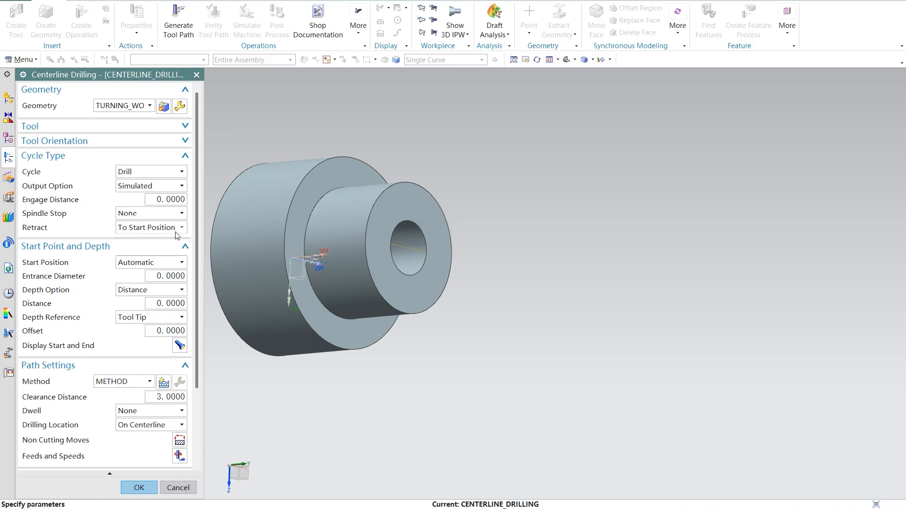
{"action": "left_click", "coordinate": [175, 237]}
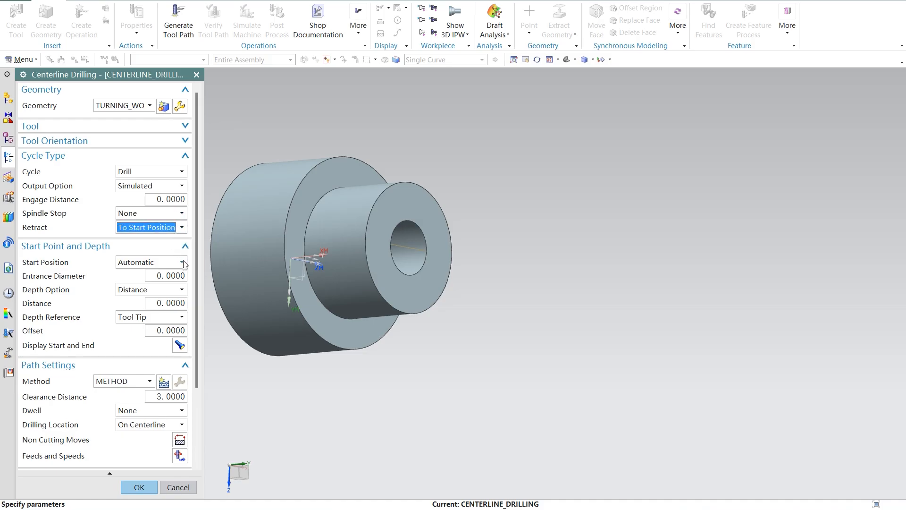
Step: Set the drilling start position to Specify and pick the center of the bore's circular edge at the small end
{"action": "left_click", "coordinate": [178, 262]}
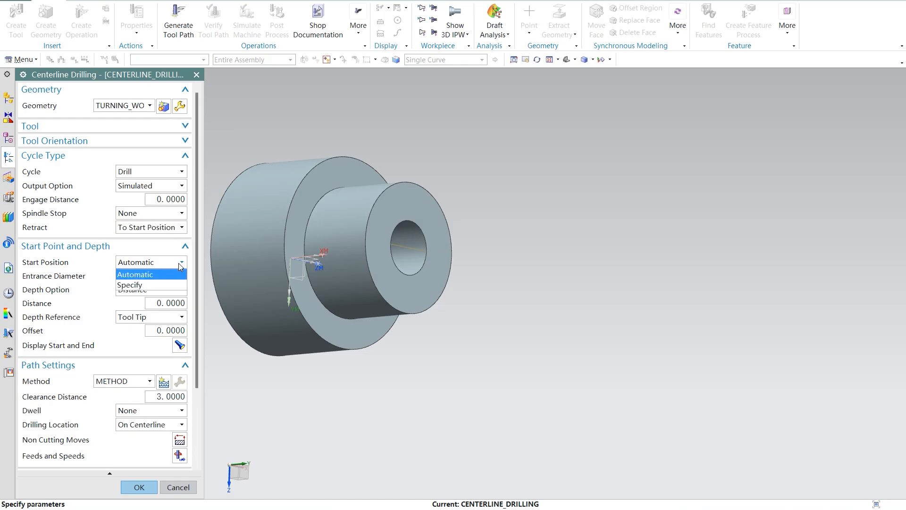
{"action": "left_click", "coordinate": [160, 283]}
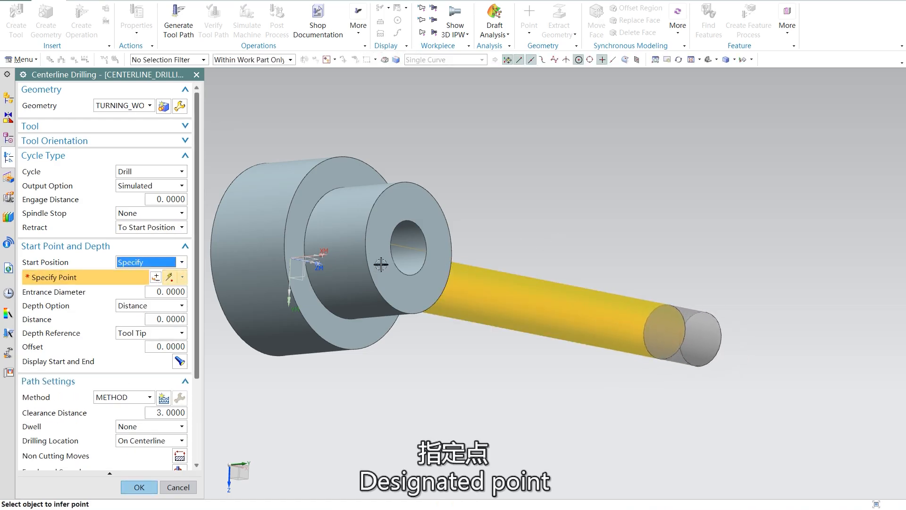
{"action": "left_click", "coordinate": [392, 251]}
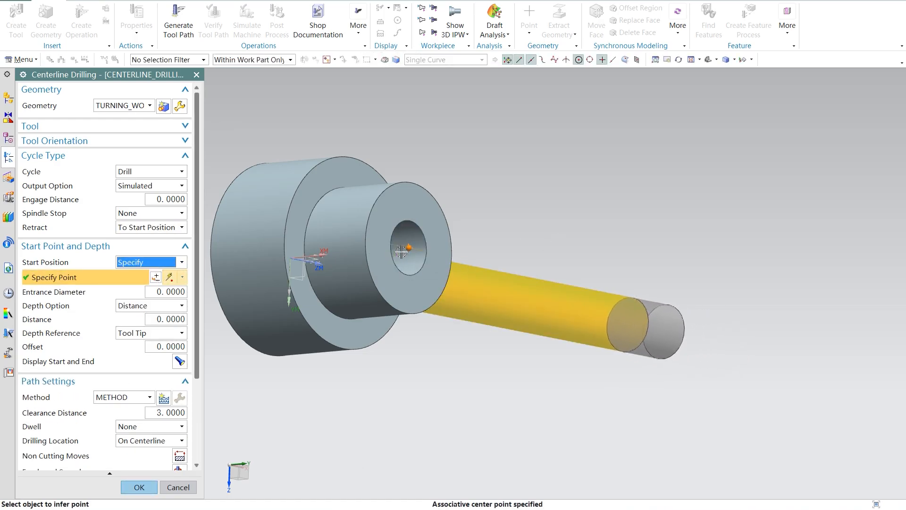
{"action": "left_click", "coordinate": [180, 306]}
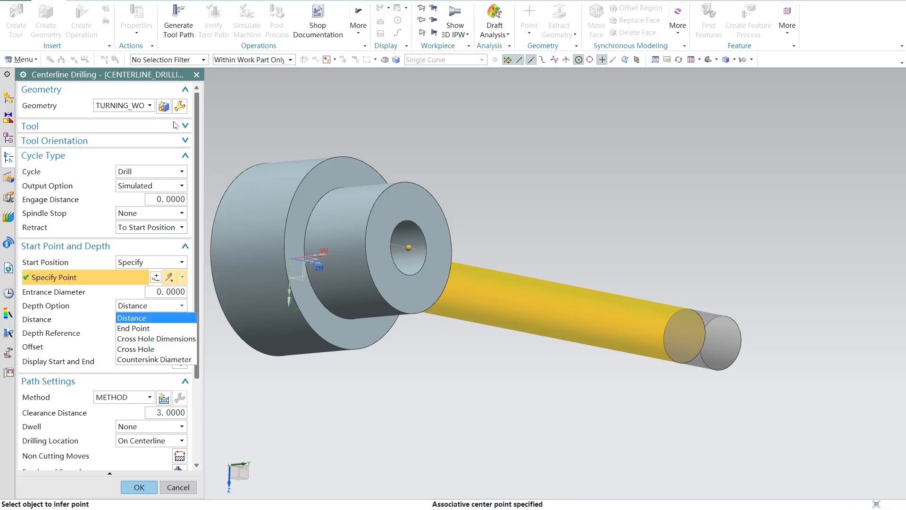
{"action": "left_click", "coordinate": [164, 110]}
{"action": "left_click", "coordinate": [180, 107]}
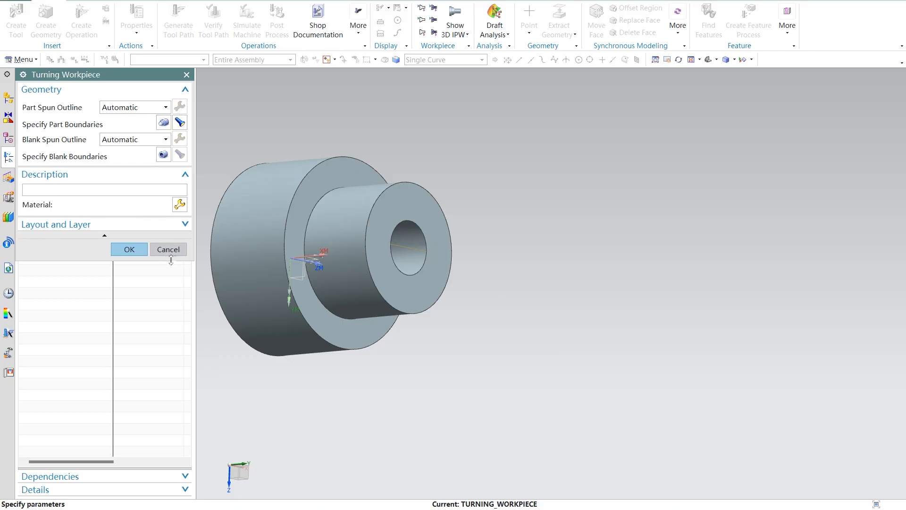
{"action": "left_click", "coordinate": [171, 250]}
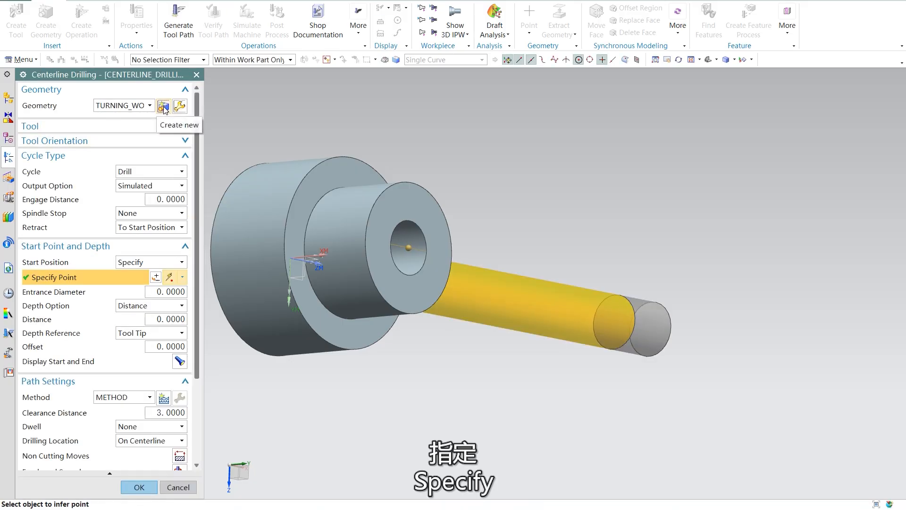
Step: Create a turning spindle MCS geometry under TURNING_WORKPIECE for the operation, placing it at the small end's circular bore edge
{"action": "left_click", "coordinate": [163, 110]}
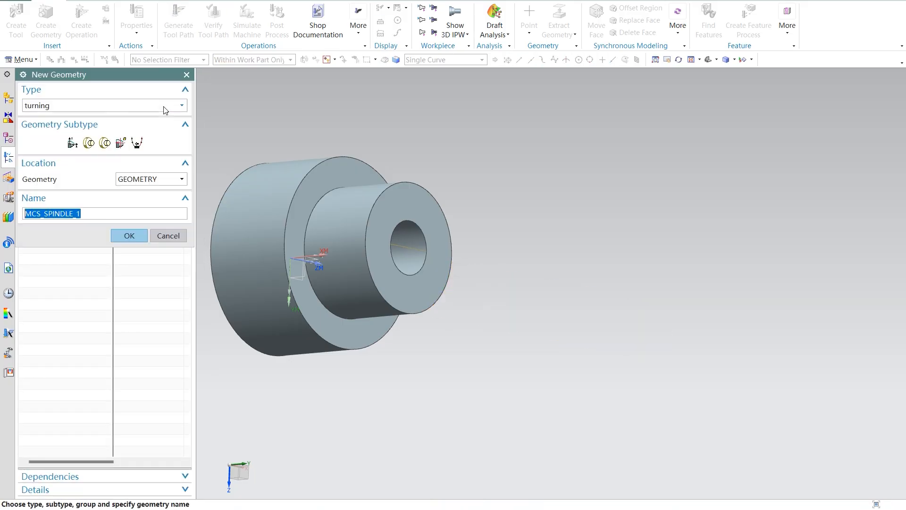
{"action": "left_click", "coordinate": [88, 143]}
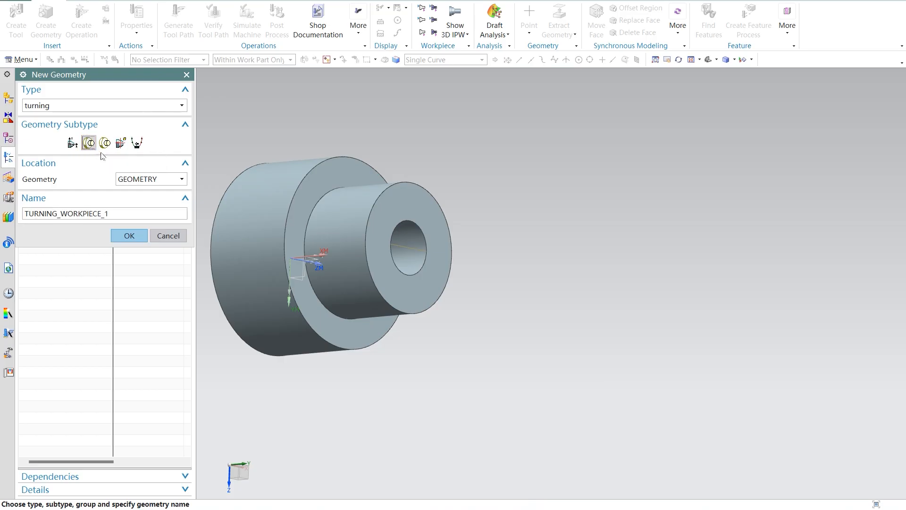
{"action": "left_click", "coordinate": [72, 142]}
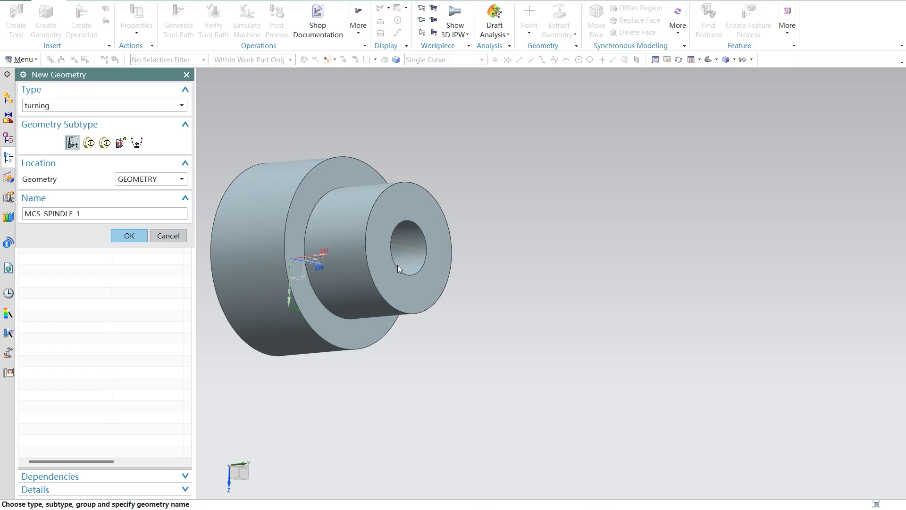
{"action": "left_click", "coordinate": [173, 180]}
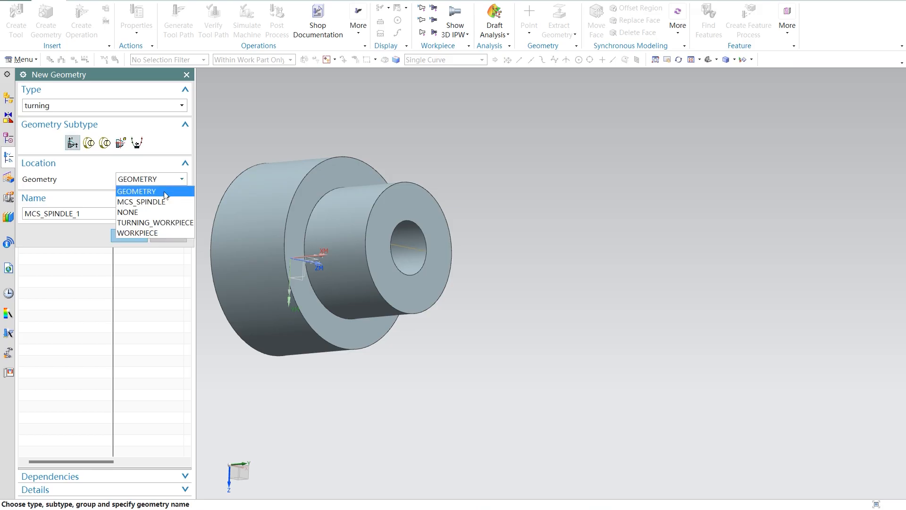
{"action": "left_click", "coordinate": [157, 222]}
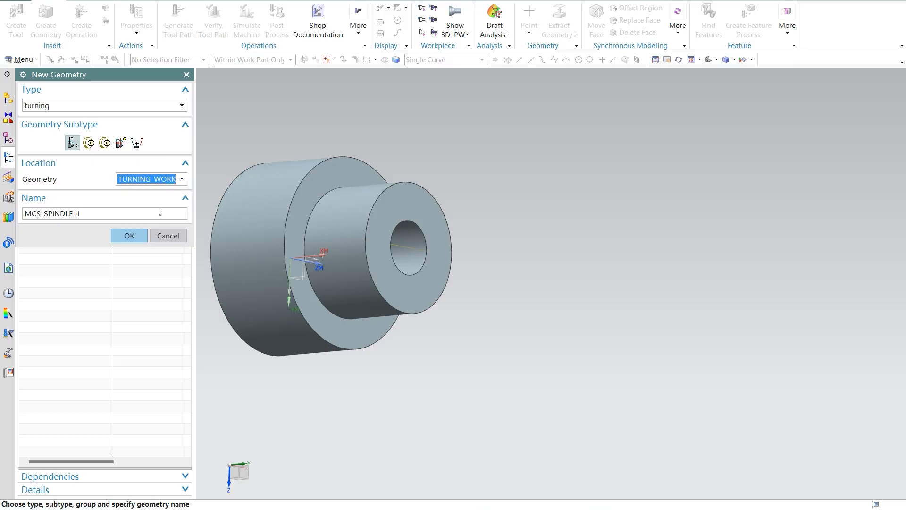
{"action": "left_click", "coordinate": [113, 233]}
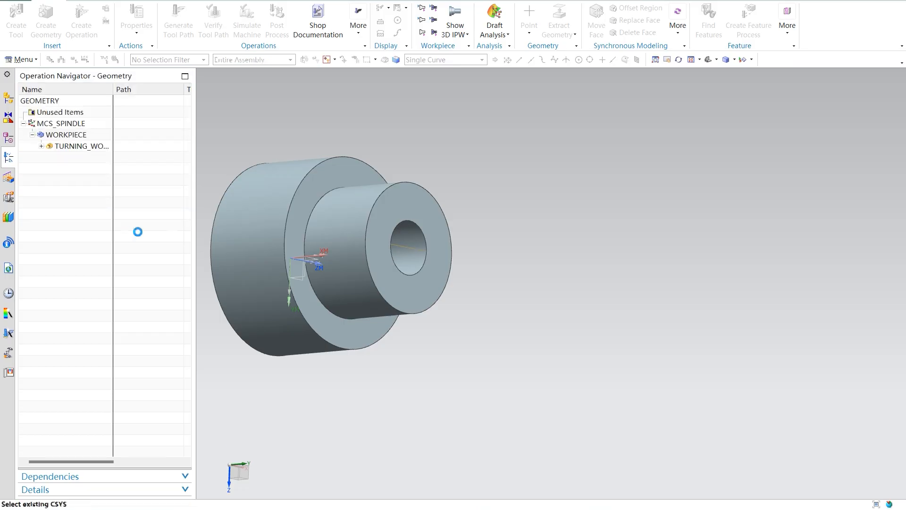
{"action": "left_click", "coordinate": [399, 258]}
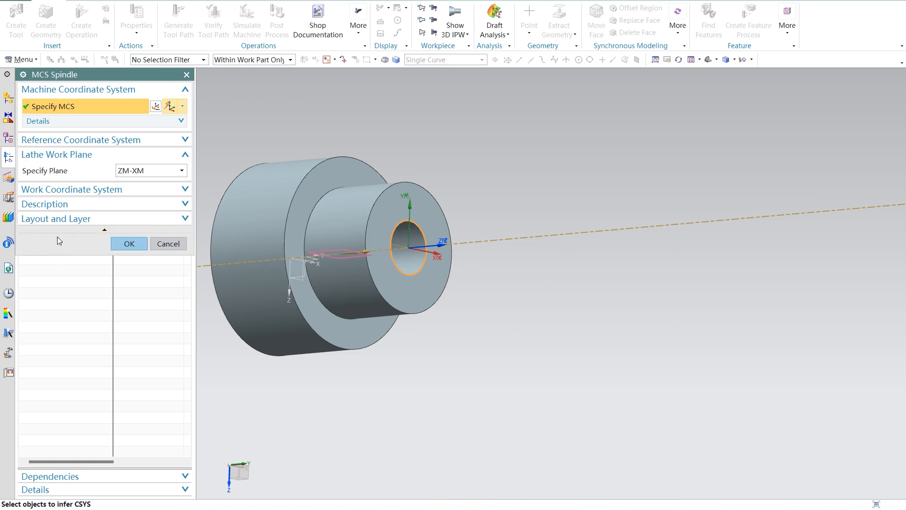
{"action": "left_click", "coordinate": [129, 244]}
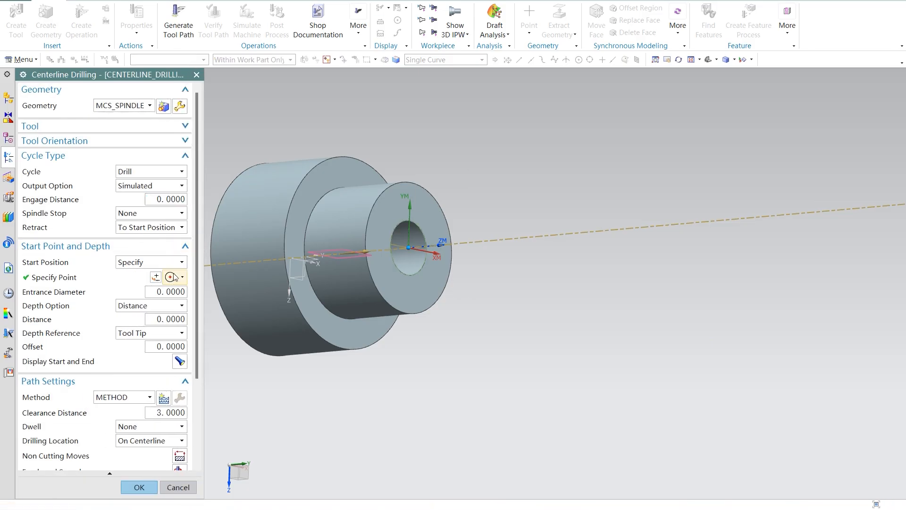
Step: Respecify the drilling start point as the arc center of the small end's circular bore edge
{"action": "left_click", "coordinate": [181, 263]}
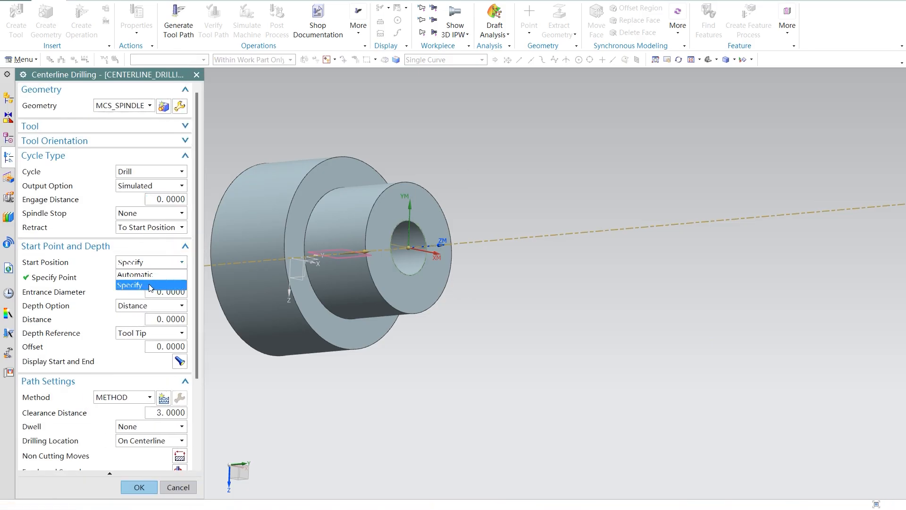
{"action": "left_click", "coordinate": [180, 284]}
{"action": "left_click", "coordinate": [155, 276]}
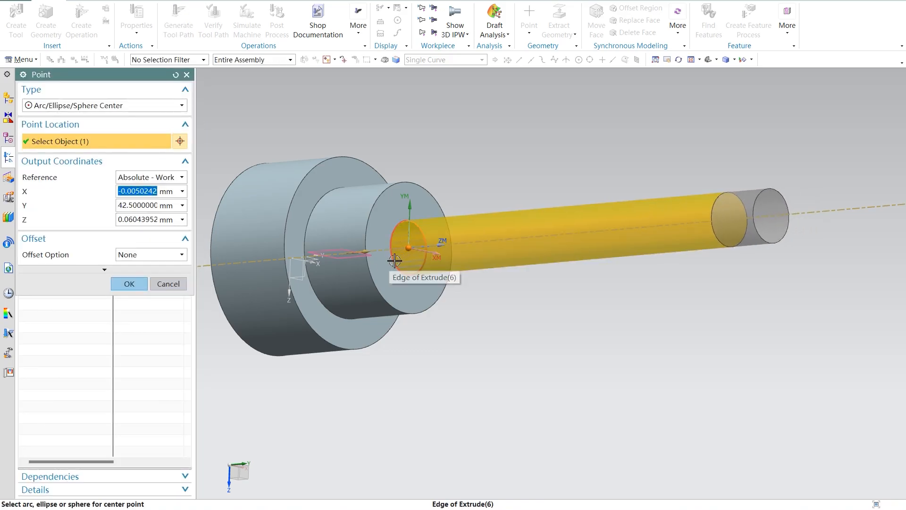
{"action": "left_click", "coordinate": [399, 221]}
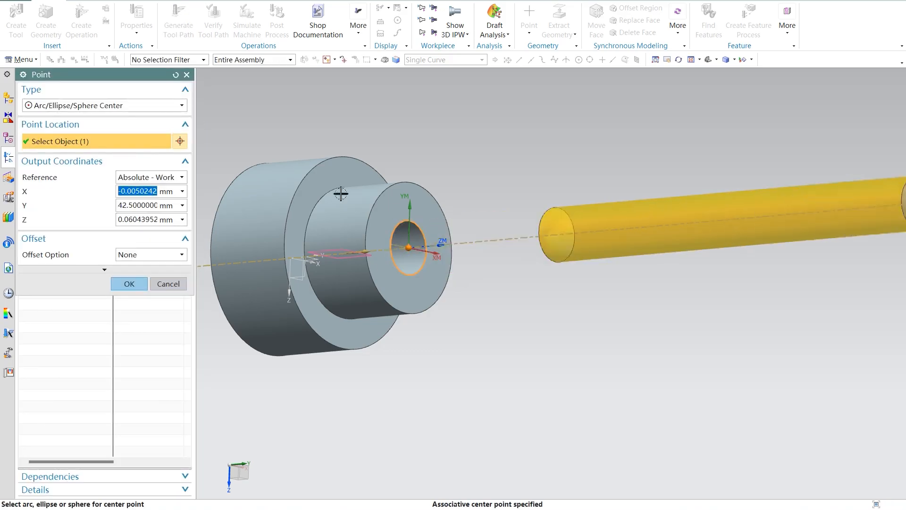
{"action": "left_click", "coordinate": [128, 284]}
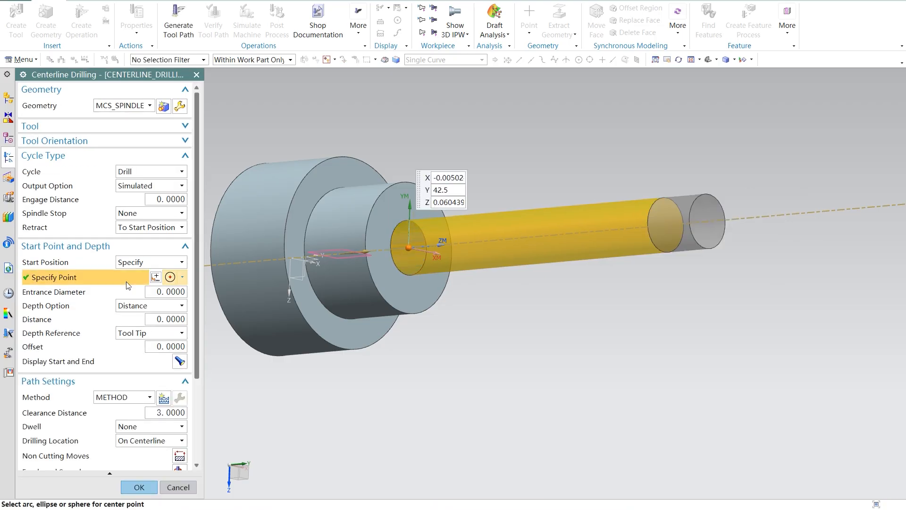
Step: Set the drilling depth option to End Point and place the end point just beyond the part's large end
{"action": "left_click", "coordinate": [170, 307]}
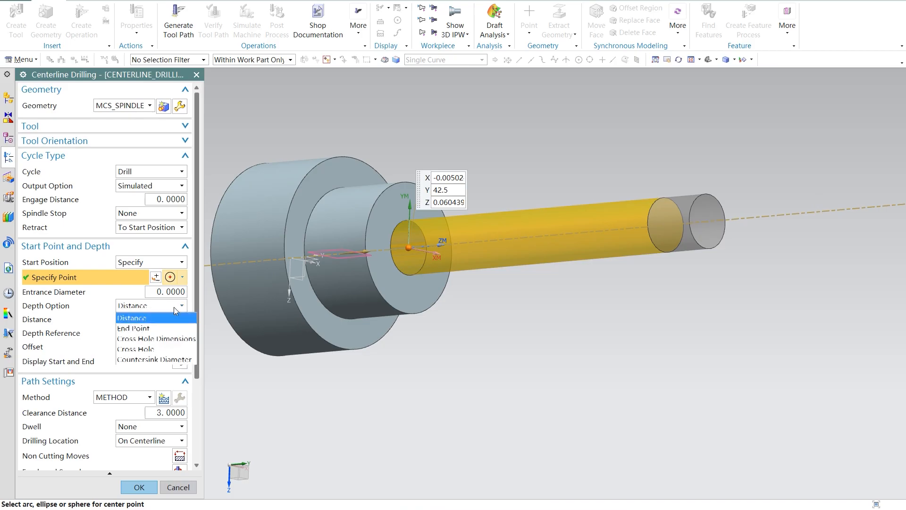
{"action": "left_click", "coordinate": [158, 327]}
{"action": "scroll", "coordinate": [351, 277], "scroll_direction": "down", "scroll_amount": 3}
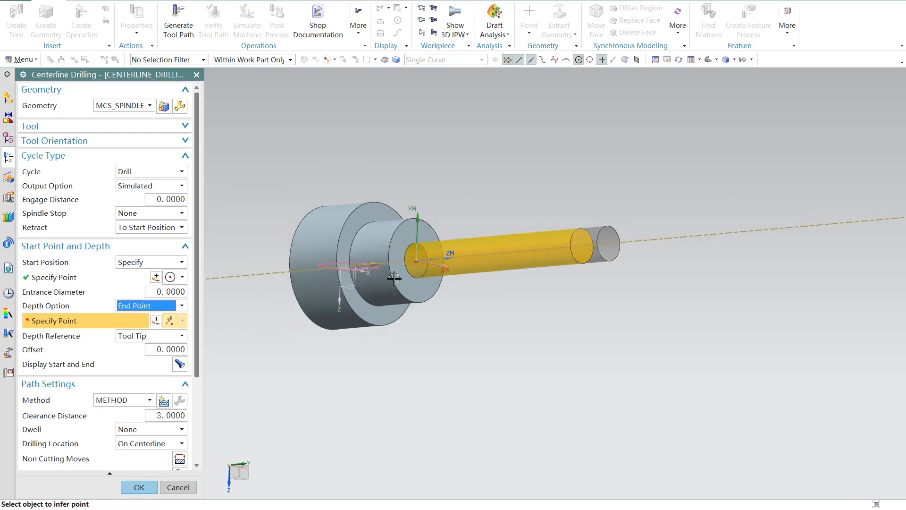
{"action": "middle_click_drag", "start_coordinate": [351, 277], "coordinate": [289, 285]}
{"action": "left_click", "coordinate": [264, 272]}
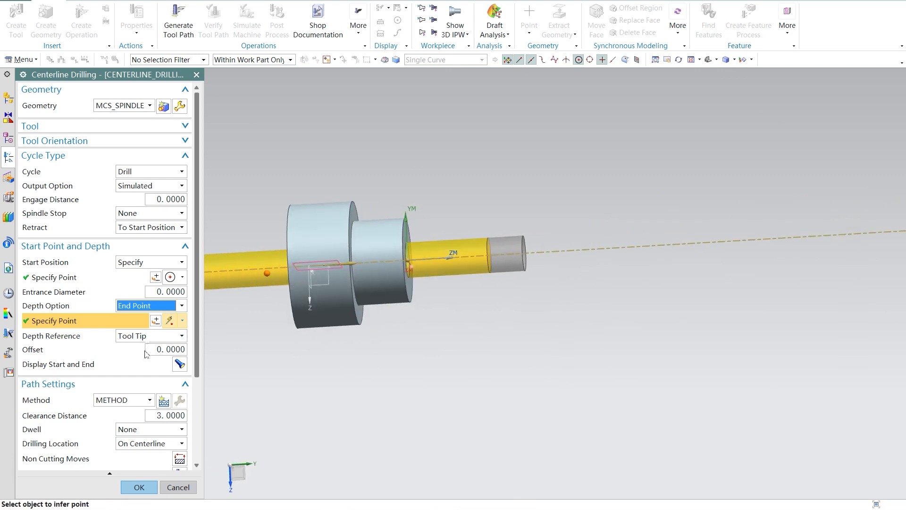
Step: Check the depth reference options, keeping Tool Tip, and display the drilling start and end points on the part
{"action": "left_click", "coordinate": [179, 335]}
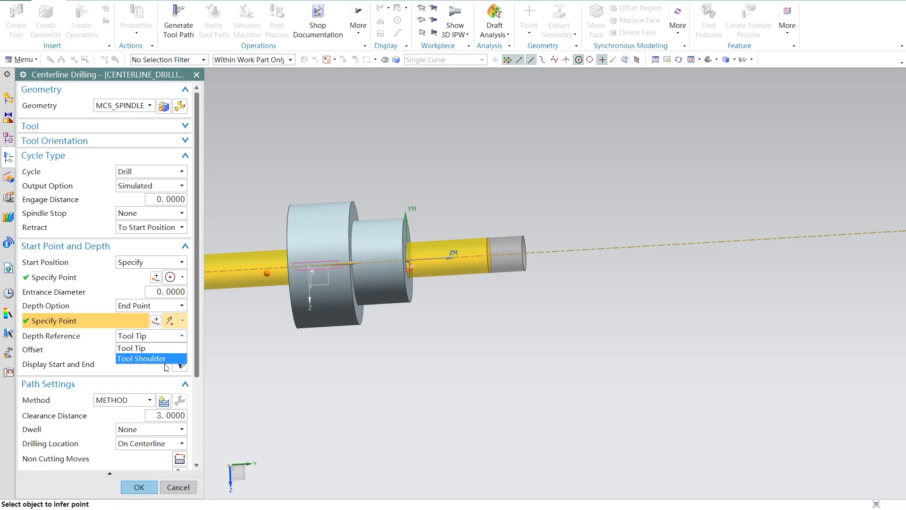
{"action": "left_click", "coordinate": [179, 336]}
{"action": "left_click", "coordinate": [175, 348]}
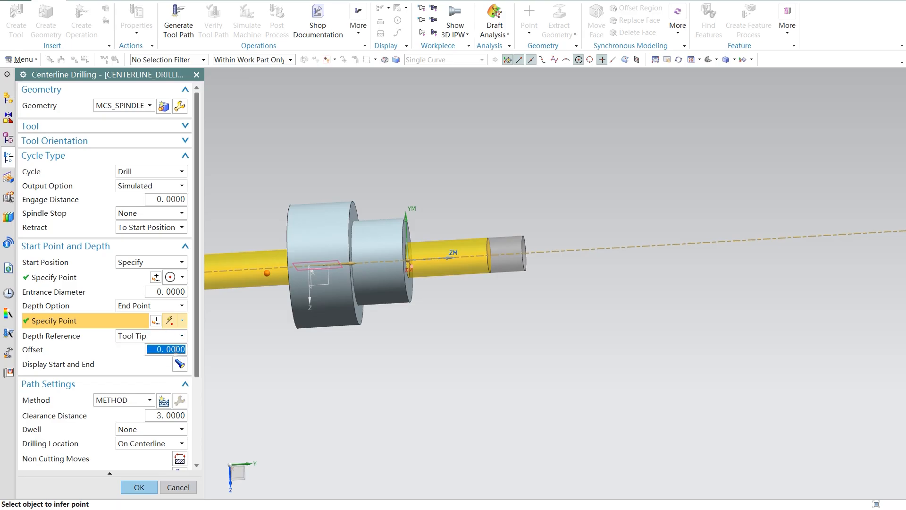
{"action": "left_click", "coordinate": [180, 364]}
{"action": "left_click", "coordinate": [180, 365]}
{"action": "middle_click_drag", "start_coordinate": [321, 363], "coordinate": [257, 360]}
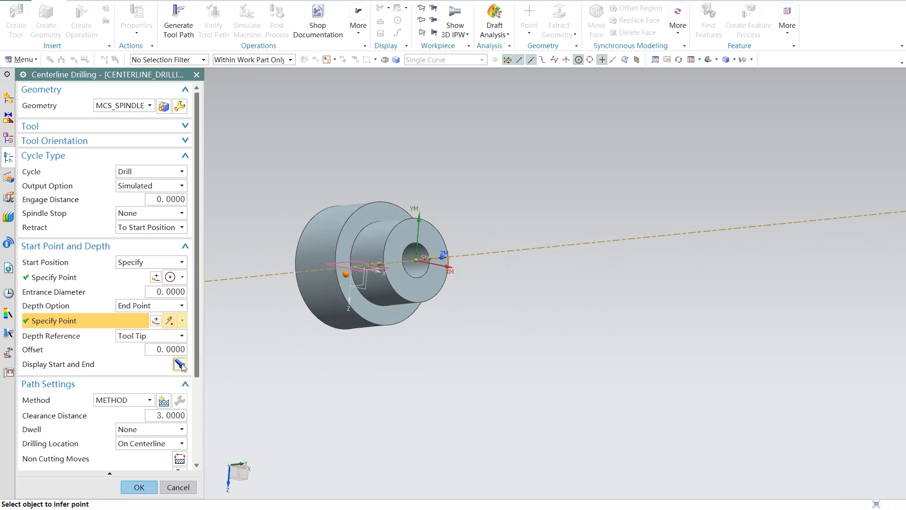
Step: Check the dwell options in the path settings, keeping None
{"action": "scroll", "coordinate": [167, 415], "scroll_direction": "down", "scroll_amount": 3}
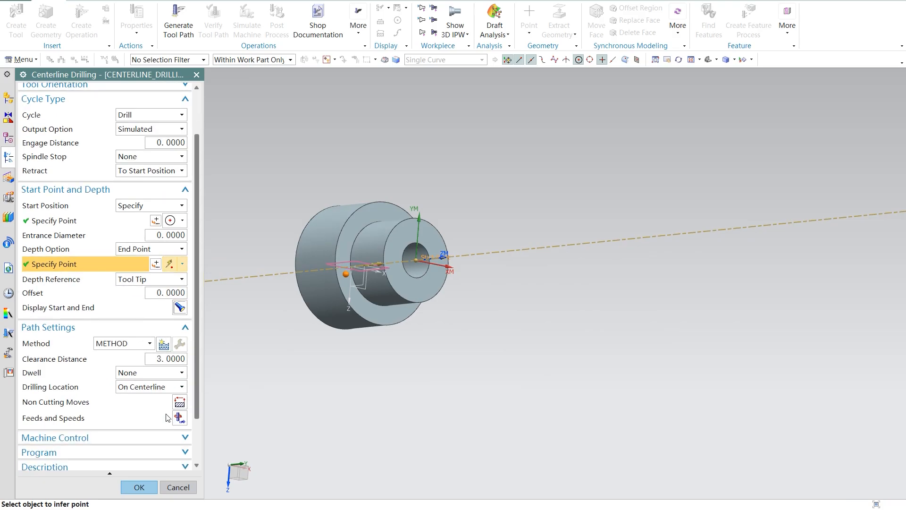
{"action": "left_click", "coordinate": [174, 372]}
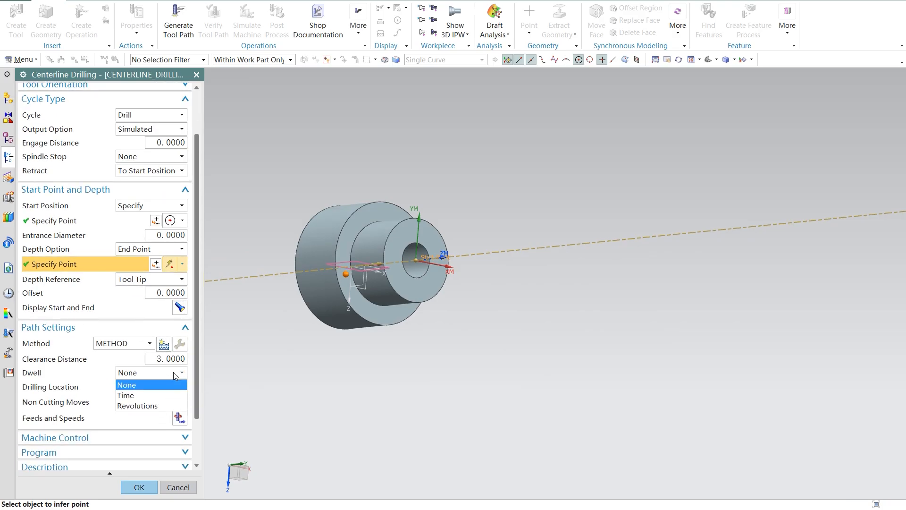
{"action": "left_click", "coordinate": [177, 381]}
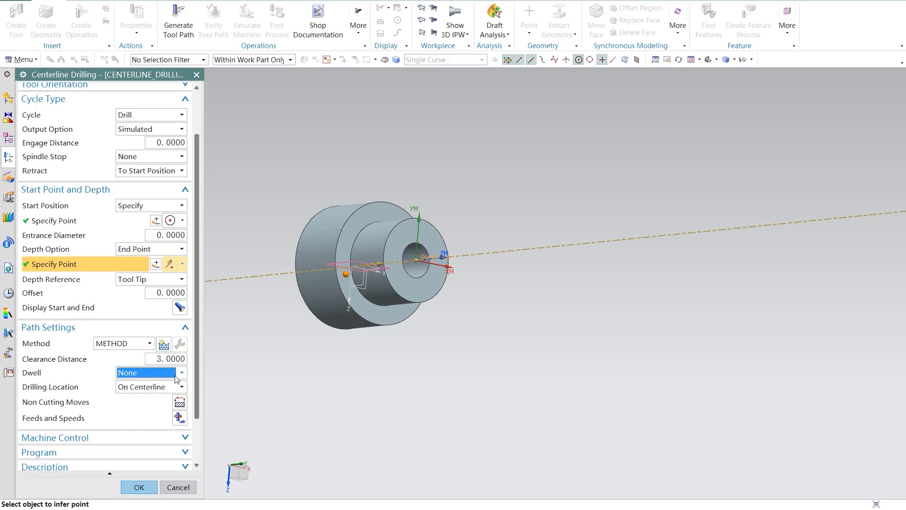
Step: Set the non-cutting clearance's axial limit to Point and place that point off the part beyond its small end
{"action": "scroll", "coordinate": [173, 392], "scroll_direction": "down", "scroll_amount": 2}
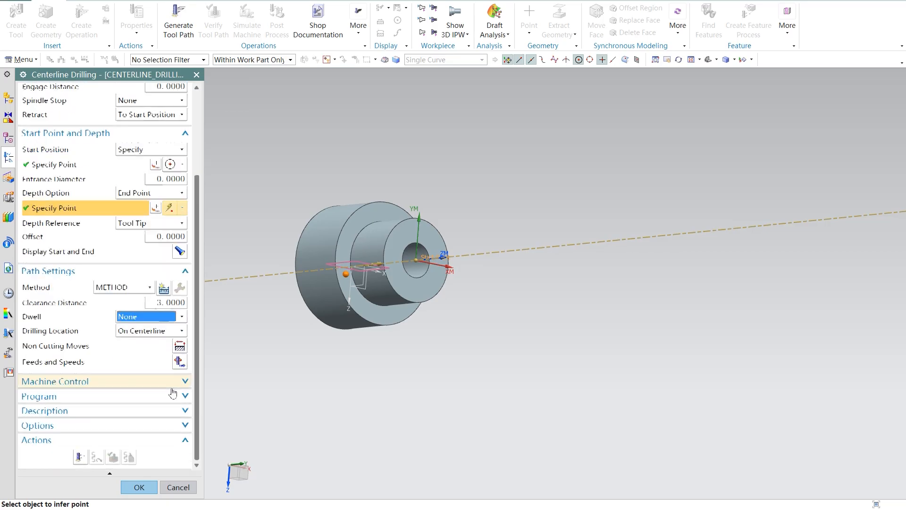
{"action": "left_click", "coordinate": [180, 345]}
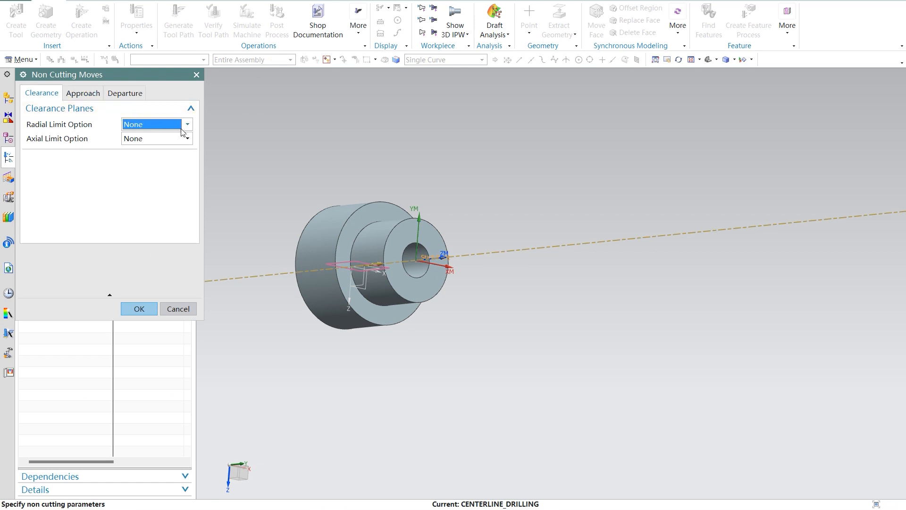
{"action": "mouse_move", "coordinate": [179, 132]}
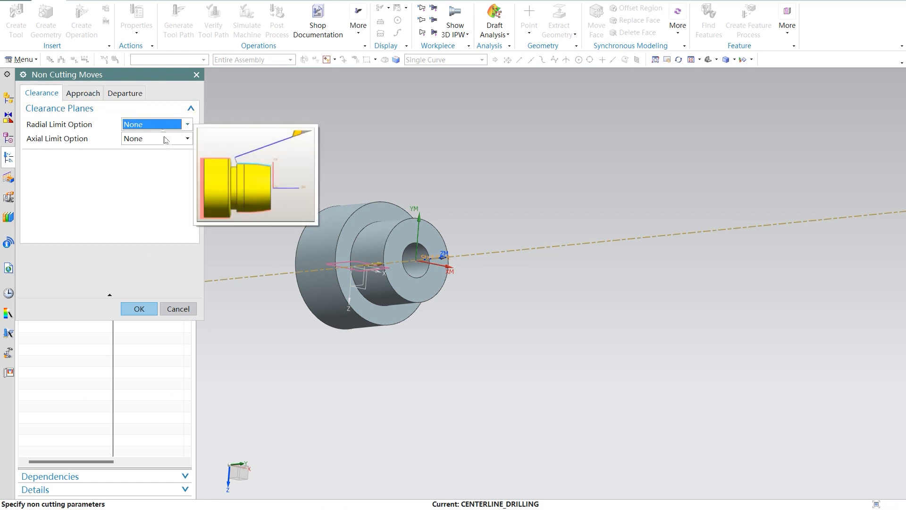
{"action": "left_click", "coordinate": [167, 142]}
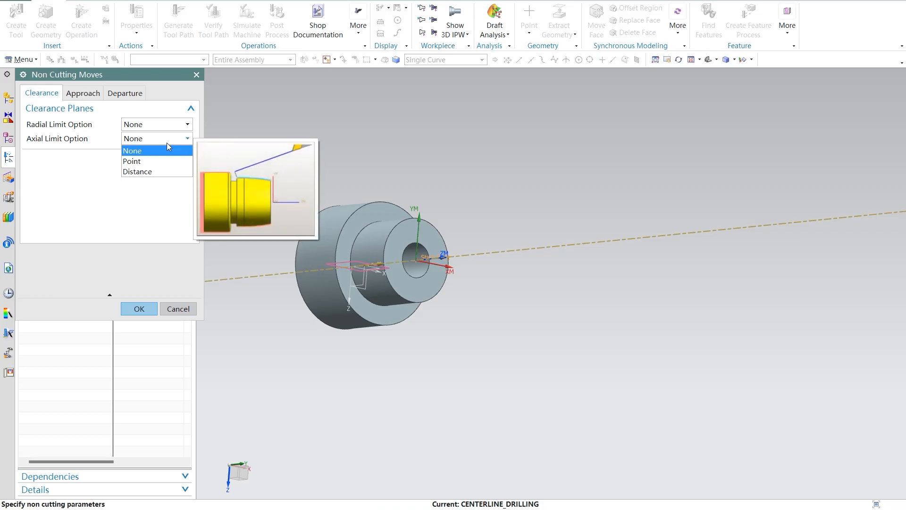
{"action": "left_click", "coordinate": [153, 161]}
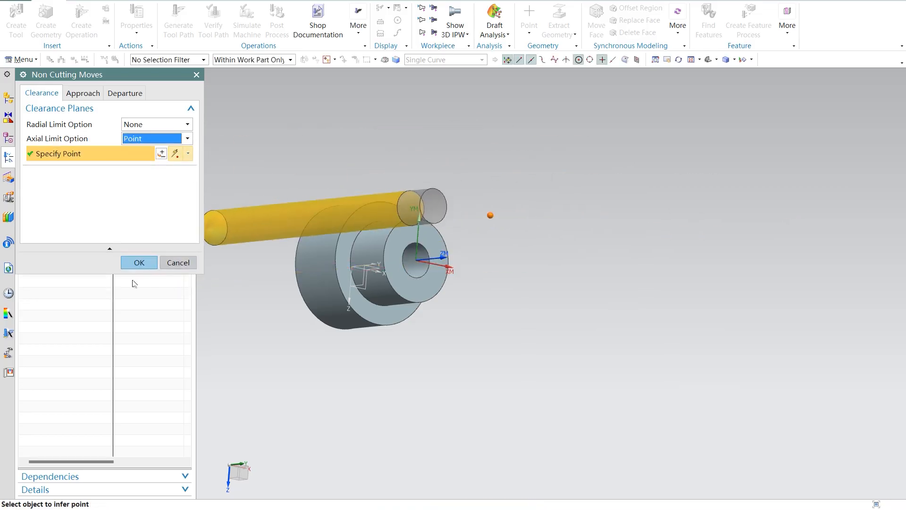
{"action": "left_click", "coordinate": [137, 261]}
Step: Set the approach's From Point to Specify and place it off the small end, near the axial clearance point
{"action": "left_click", "coordinate": [179, 346]}
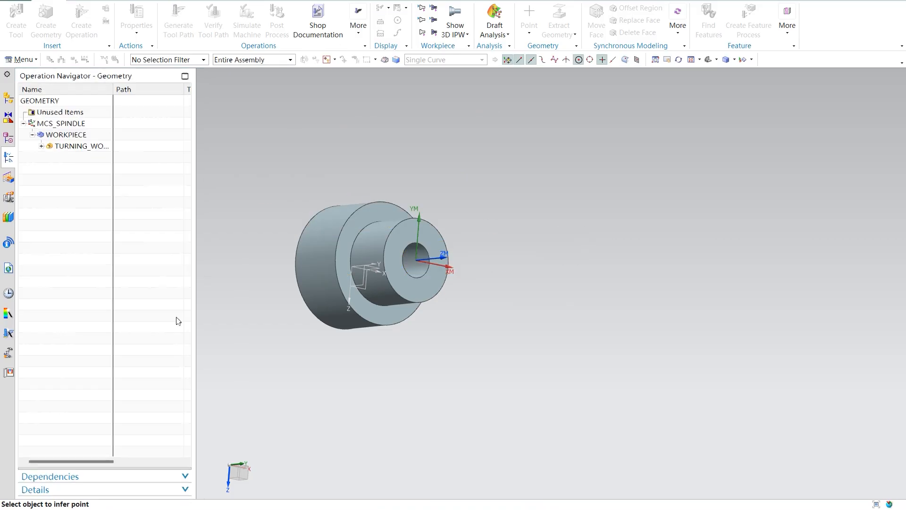
{"action": "left_click", "coordinate": [82, 93]}
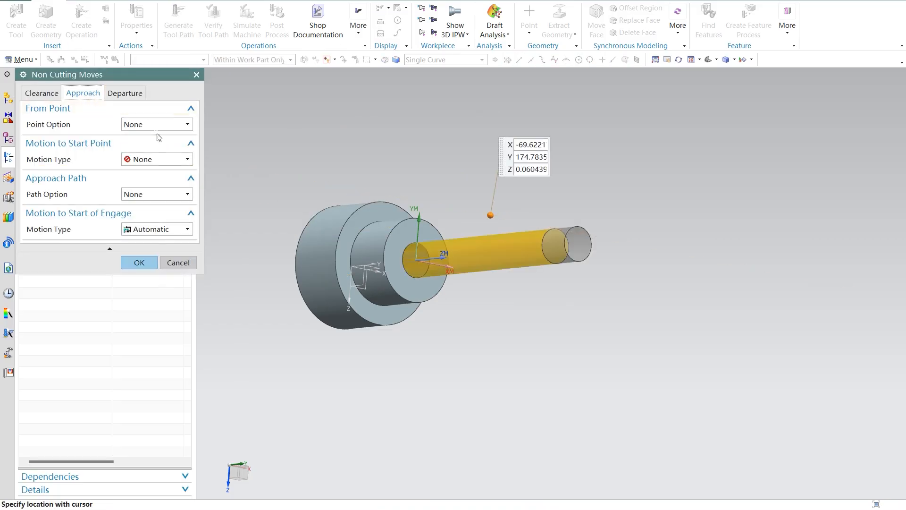
{"action": "left_click", "coordinate": [179, 125]}
{"action": "left_click", "coordinate": [168, 147]}
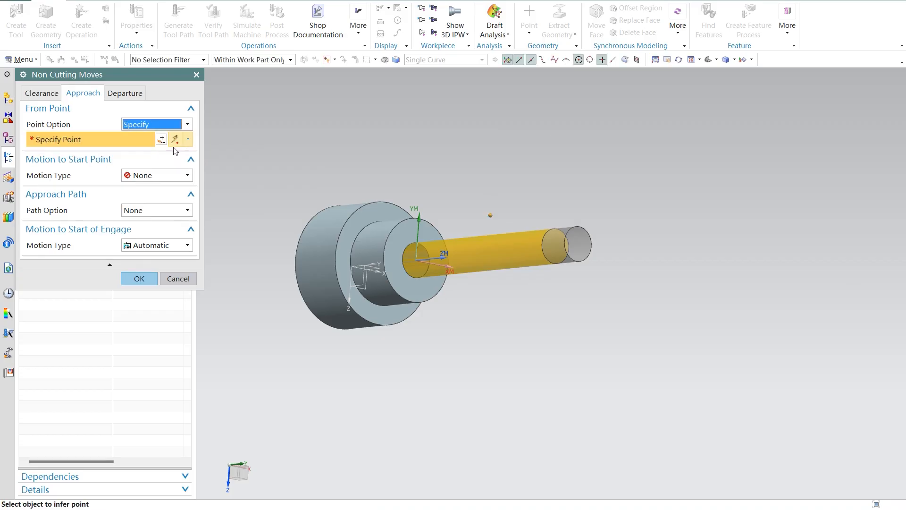
{"action": "left_click", "coordinate": [496, 231]}
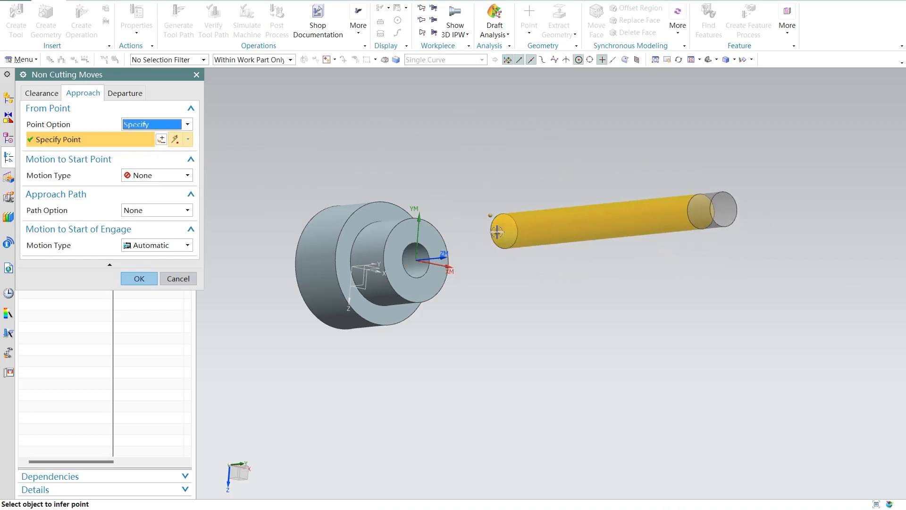
Step: Set the approach's Motion to Start Point type to Direct and accept the non-cutting moves
{"action": "left_click", "coordinate": [153, 177]}
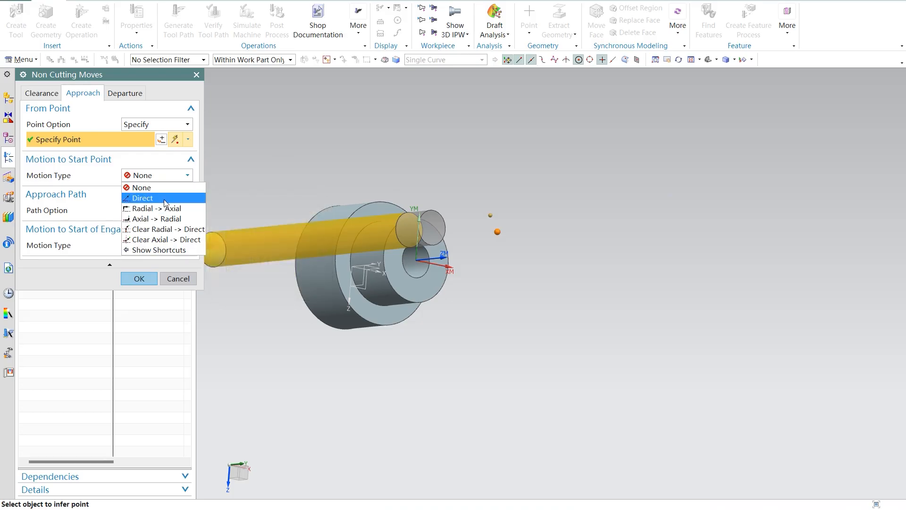
{"action": "left_click", "coordinate": [161, 199]}
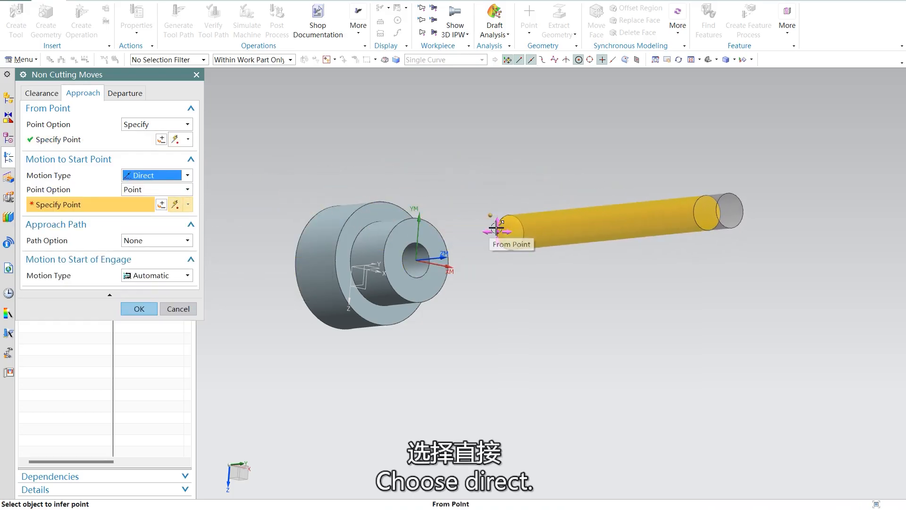
{"action": "left_click", "coordinate": [490, 215]}
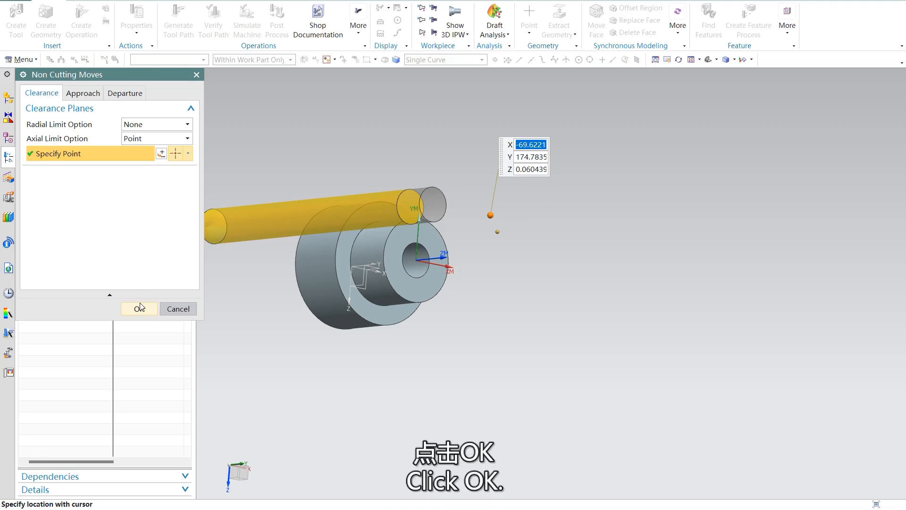
{"action": "left_click", "coordinate": [139, 308]}
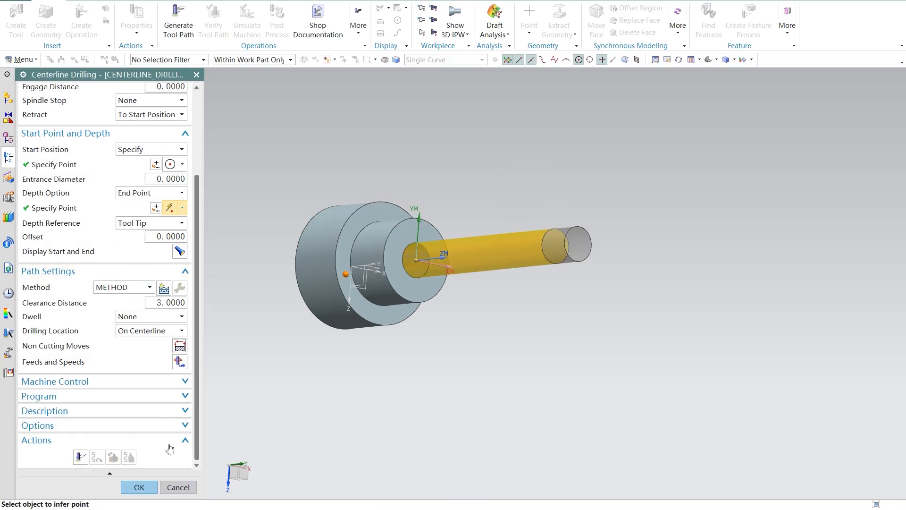
Step: Reopen the non-cutting moves, keep the approach path at None, and set the departure's motion to the return point to Axial -> Radial
{"action": "left_click", "coordinate": [179, 345]}
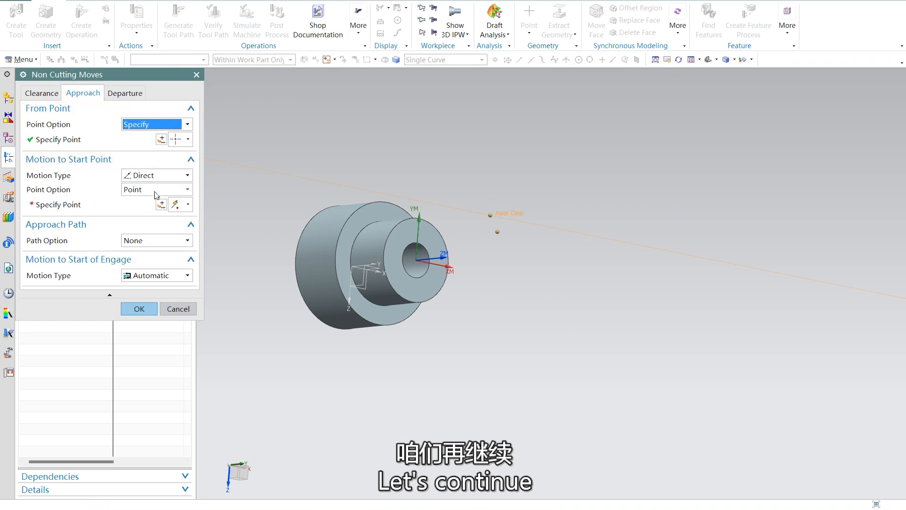
{"action": "left_click", "coordinate": [167, 241]}
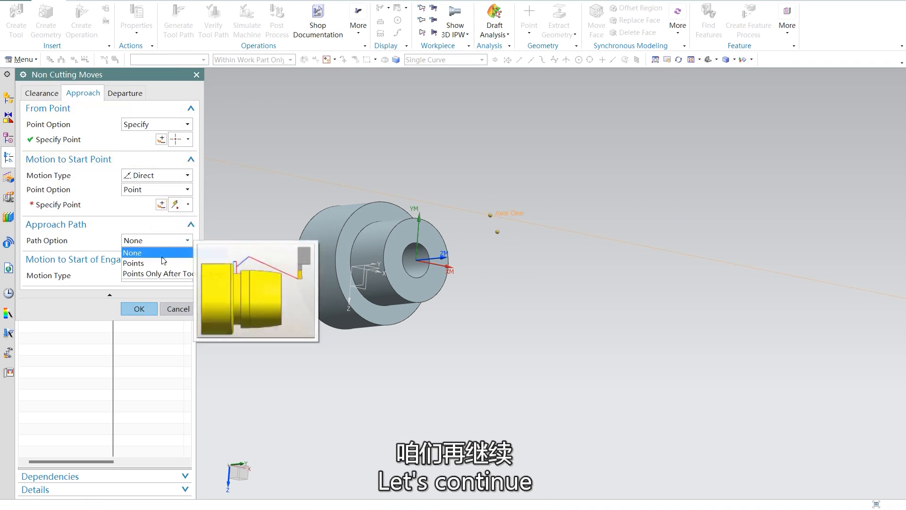
{"action": "left_click", "coordinate": [161, 252]}
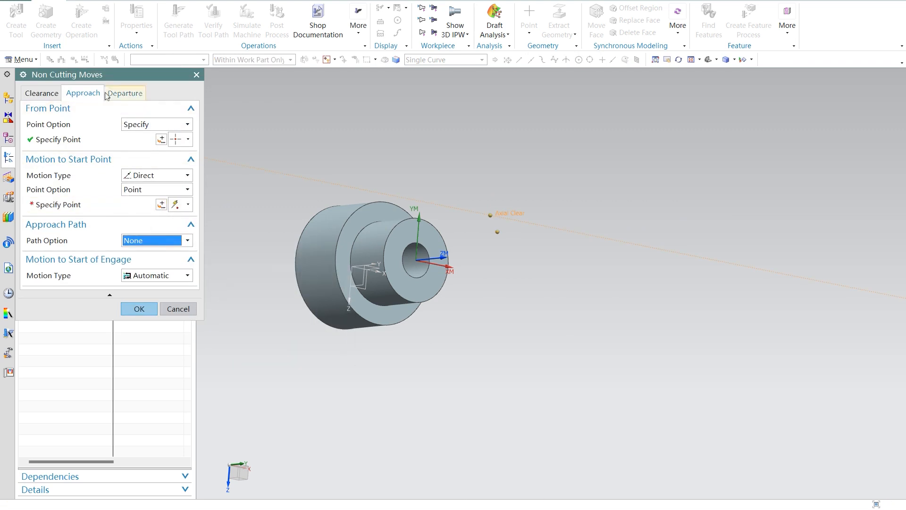
{"action": "left_click", "coordinate": [125, 93]}
{"action": "left_click", "coordinate": [177, 161]}
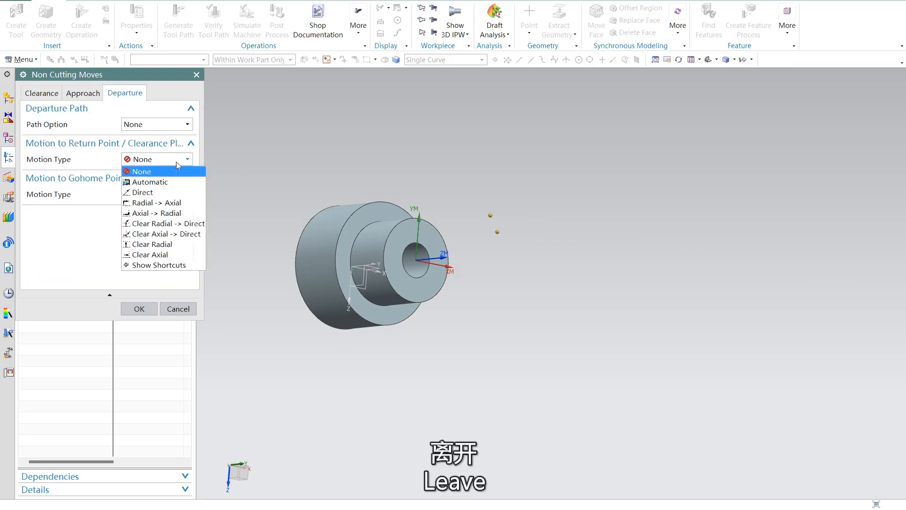
{"action": "left_click", "coordinate": [167, 214]}
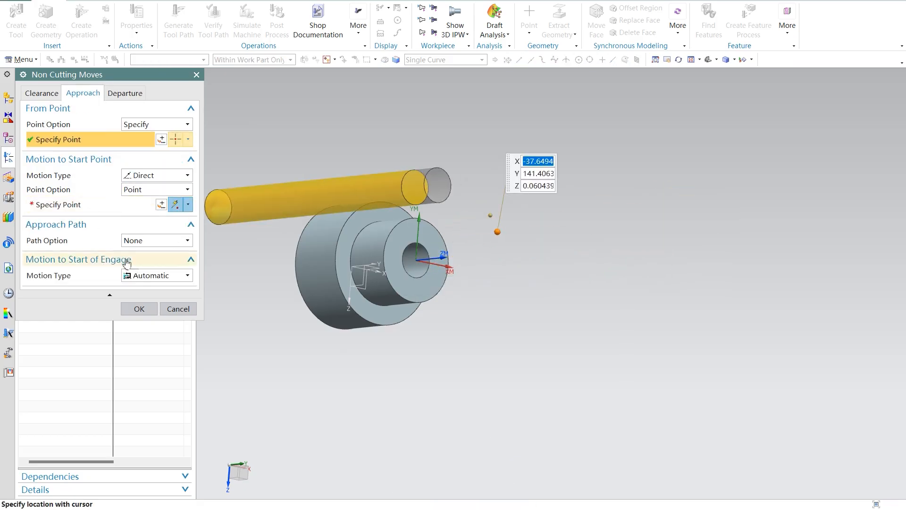
Step: Specify the approach's start point off the part's small end, at about X -54.5, Y 167.1
{"action": "left_click", "coordinate": [162, 204]}
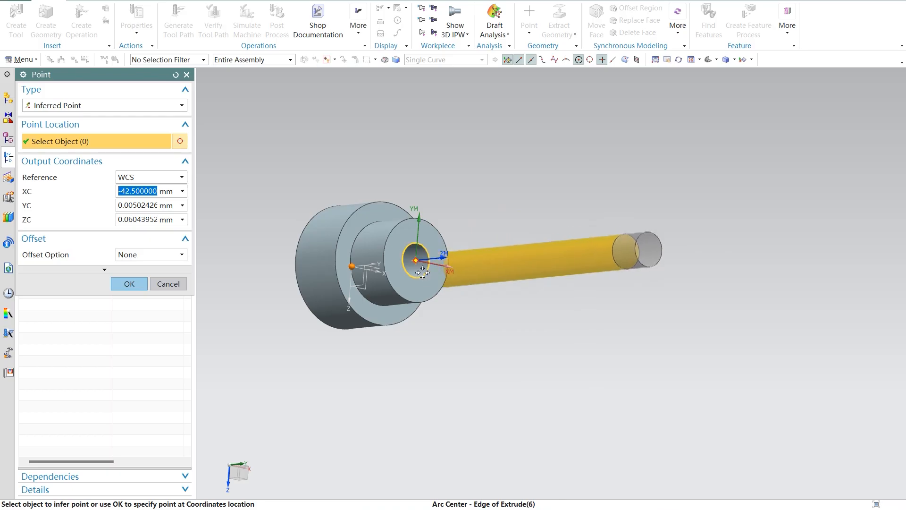
{"action": "left_click", "coordinate": [506, 221]}
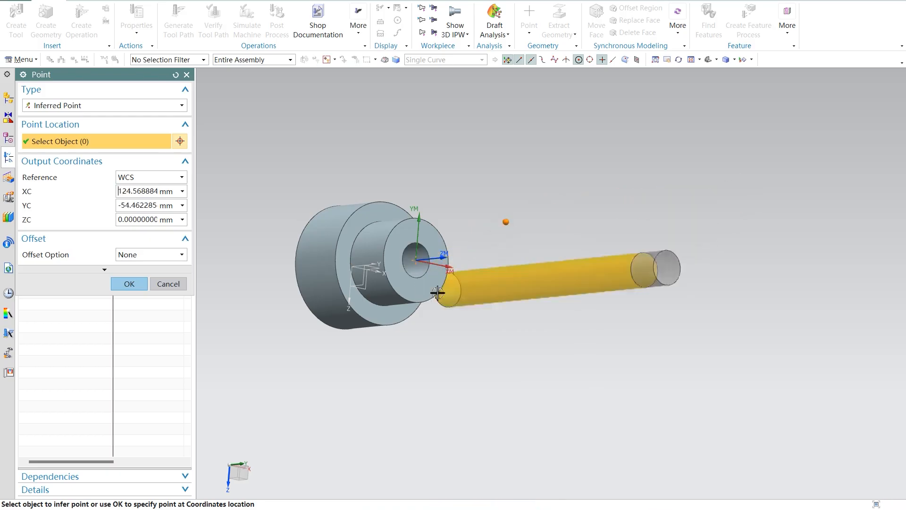
{"action": "left_click", "coordinate": [138, 284]}
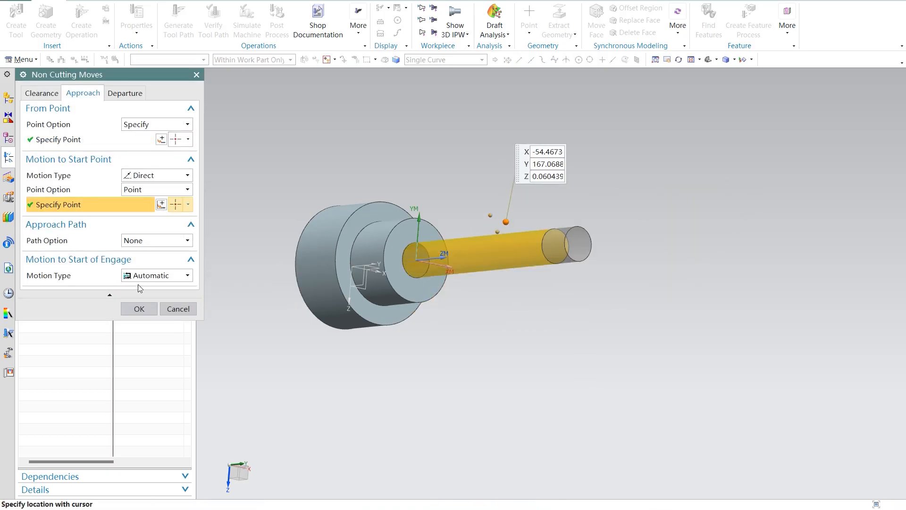
Step: Check the approach path options, keeping None, and set the Motion to Start of Engage type to Direct
{"action": "left_click", "coordinate": [159, 241]}
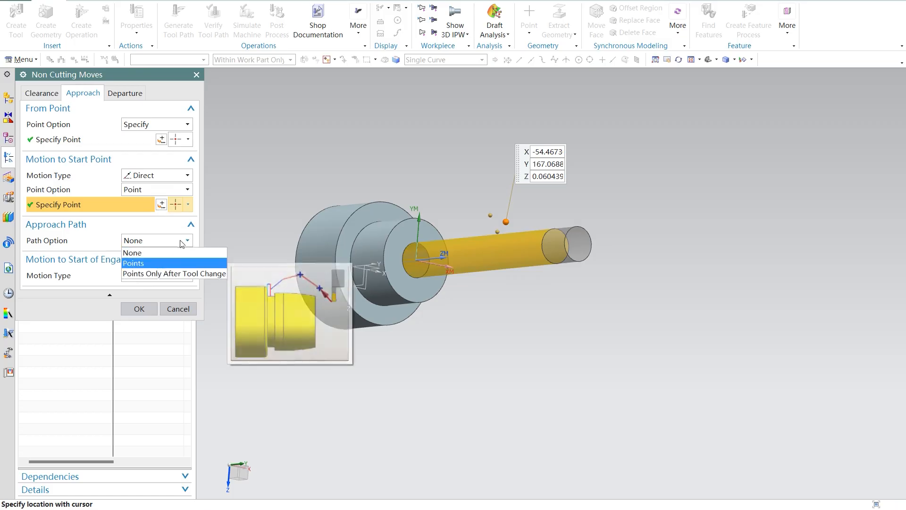
{"action": "left_click", "coordinate": [180, 239]}
{"action": "left_click", "coordinate": [168, 275]}
{"action": "left_click", "coordinate": [161, 300]}
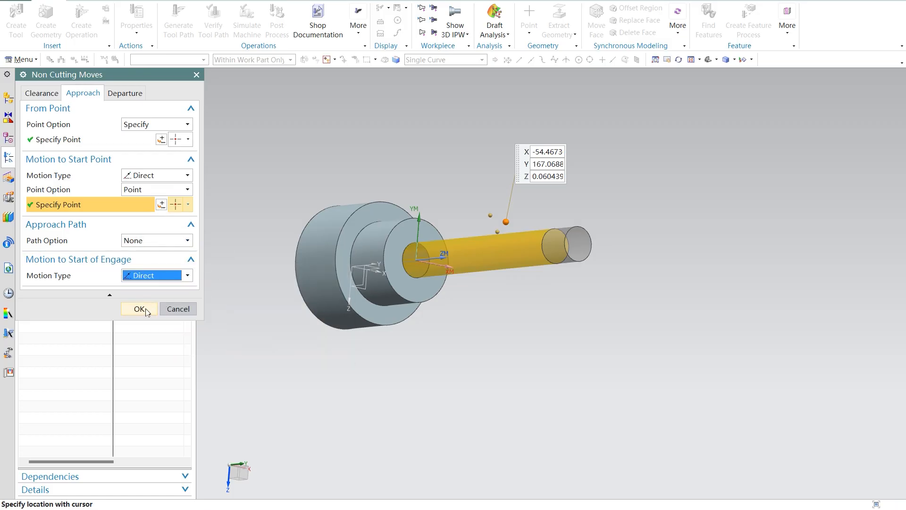
{"action": "left_click", "coordinate": [184, 176]}
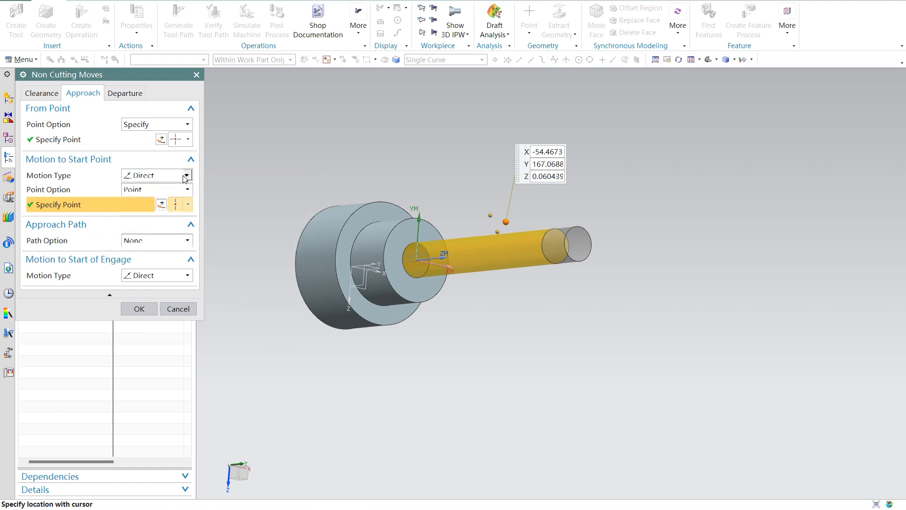
Step: Set the departure's Motion to Gohome Point type to Direct and accept the non-cutting moves
{"action": "left_click", "coordinate": [130, 95]}
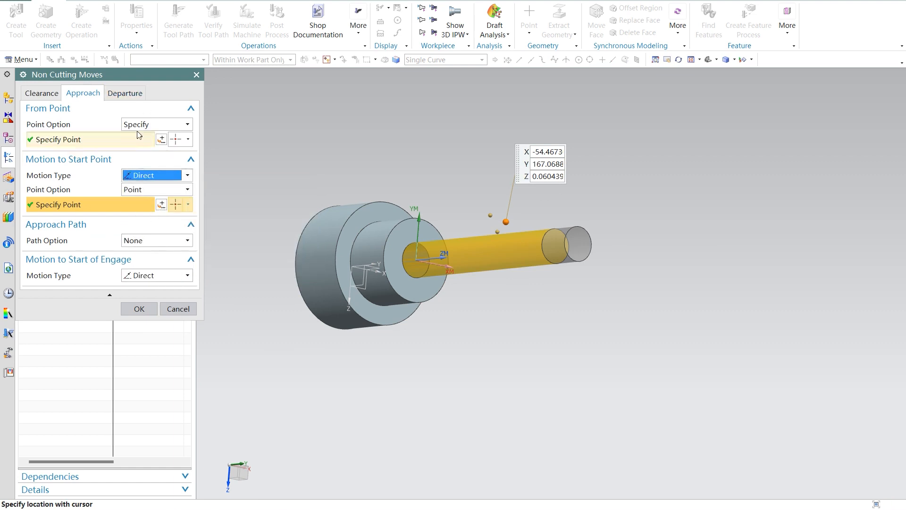
{"action": "left_click", "coordinate": [134, 97]}
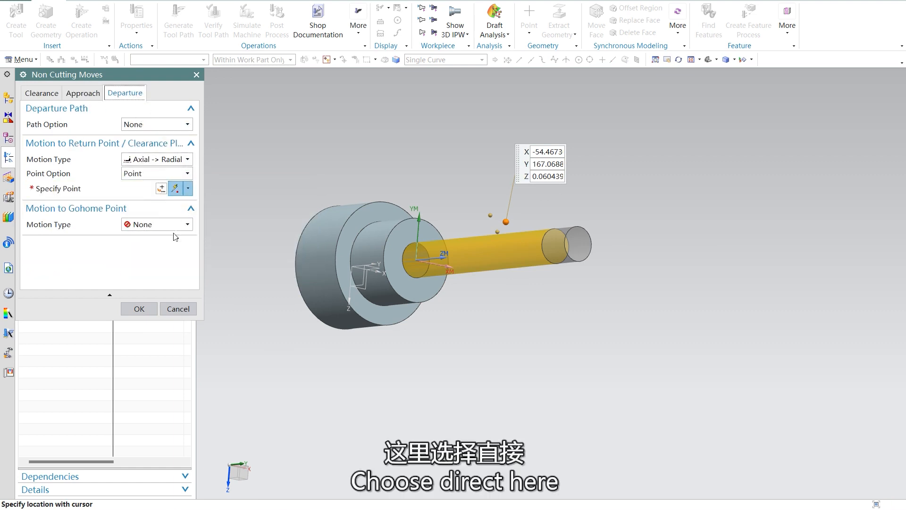
{"action": "left_click", "coordinate": [181, 225]}
{"action": "left_click", "coordinate": [144, 244]}
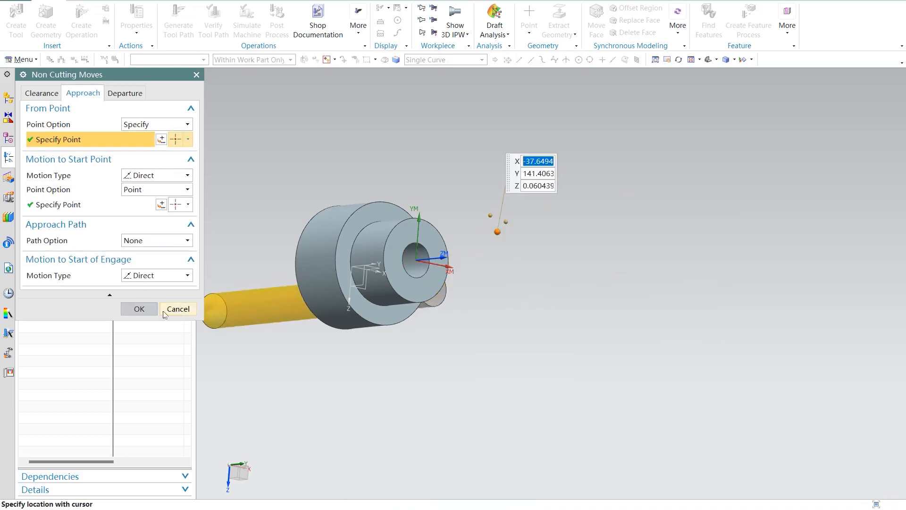
{"action": "left_click", "coordinate": [140, 308]}
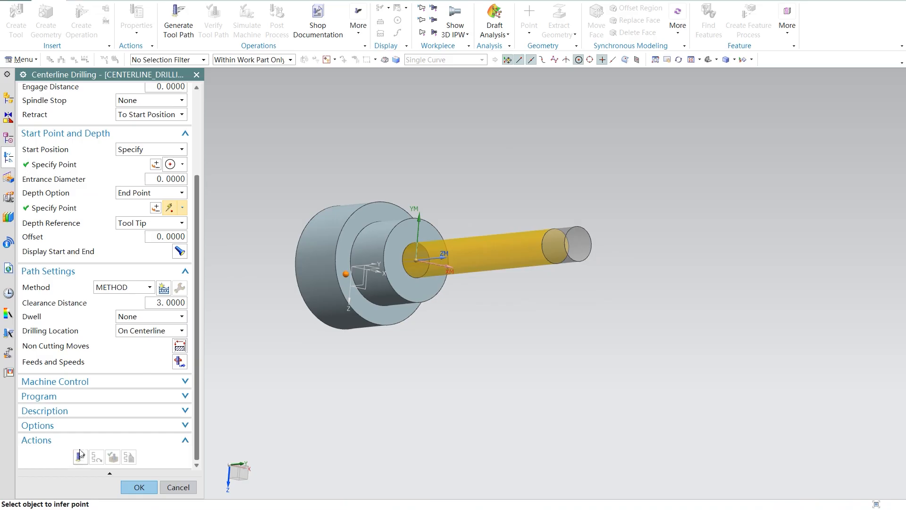
Step: Try to generate the centerline drilling tool path, reviewing the operation's geometry, cycle, depth and path settings between attempts
{"action": "left_click", "coordinate": [139, 487]}
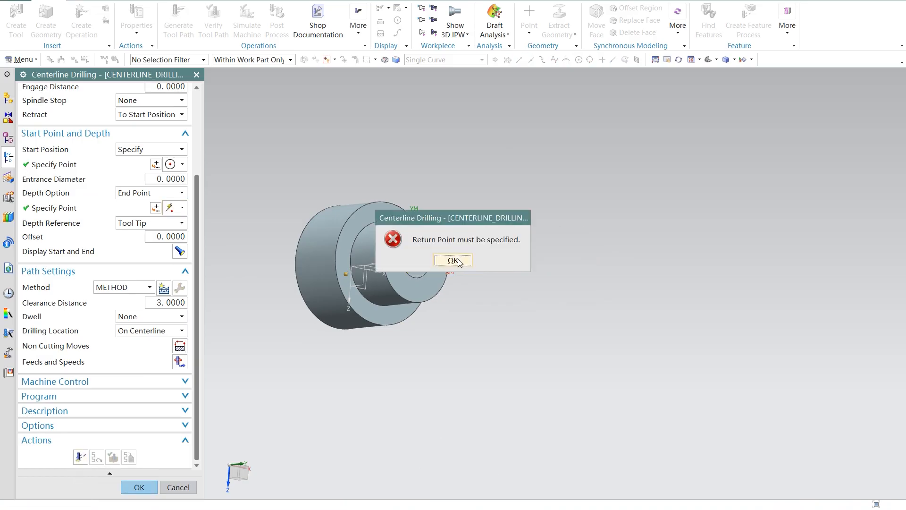
{"action": "left_click", "coordinate": [454, 260]}
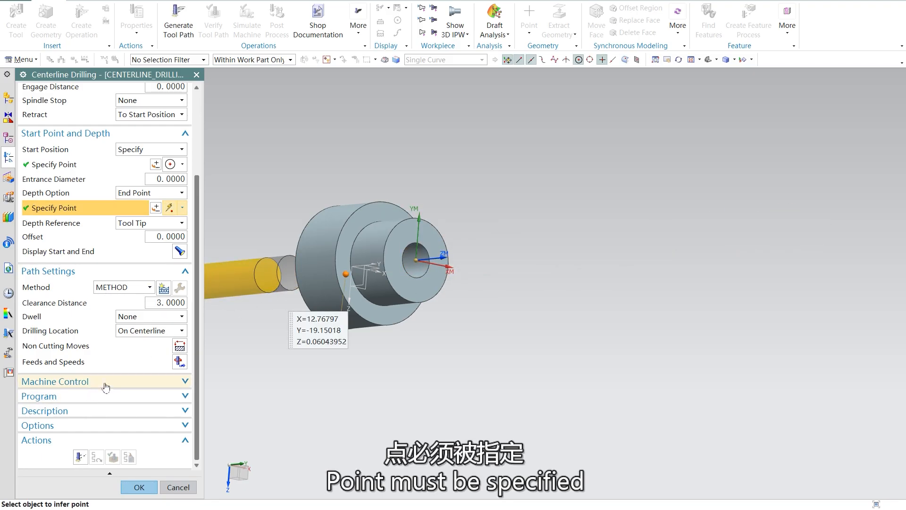
{"action": "scroll", "coordinate": [69, 317], "scroll_direction": "up", "scroll_amount": 3}
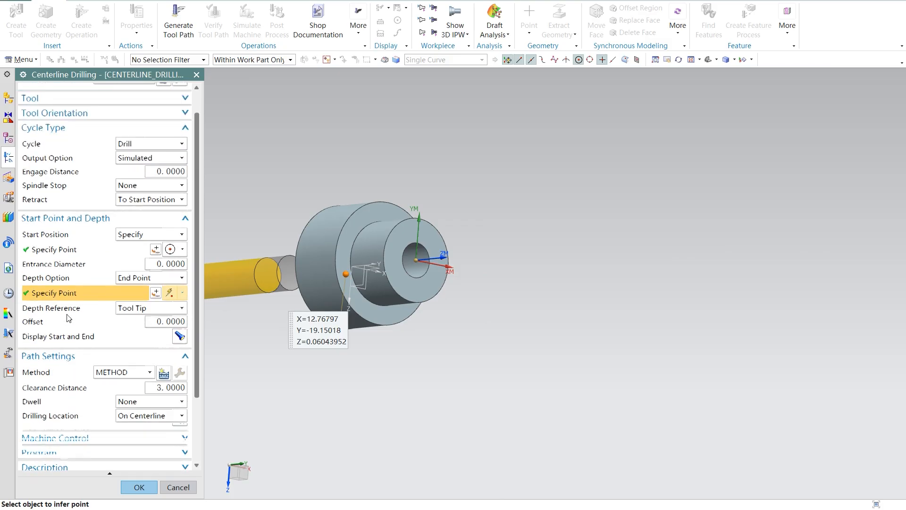
{"action": "scroll", "coordinate": [71, 319], "scroll_direction": "up", "scroll_amount": 1}
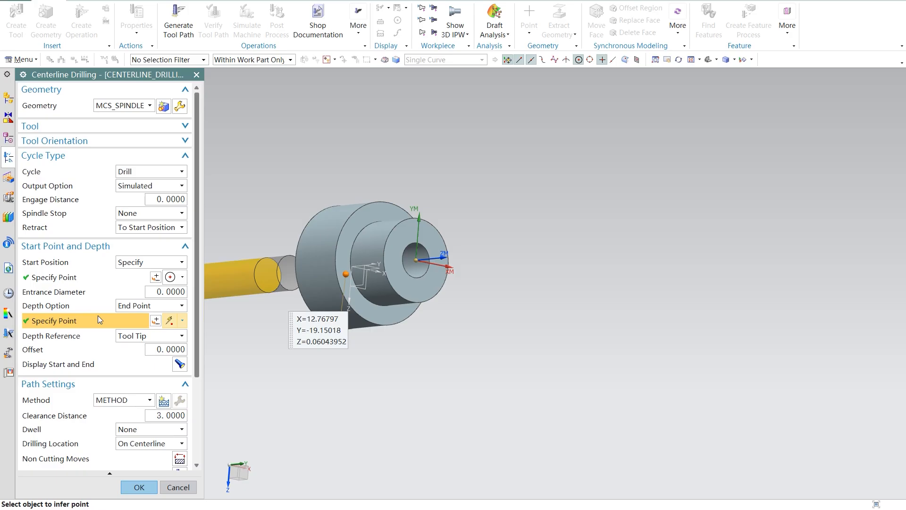
{"action": "scroll", "coordinate": [390, 373], "scroll_direction": "down", "scroll_amount": 4}
{"action": "scroll", "coordinate": [101, 360], "scroll_direction": "down", "scroll_amount": 4}
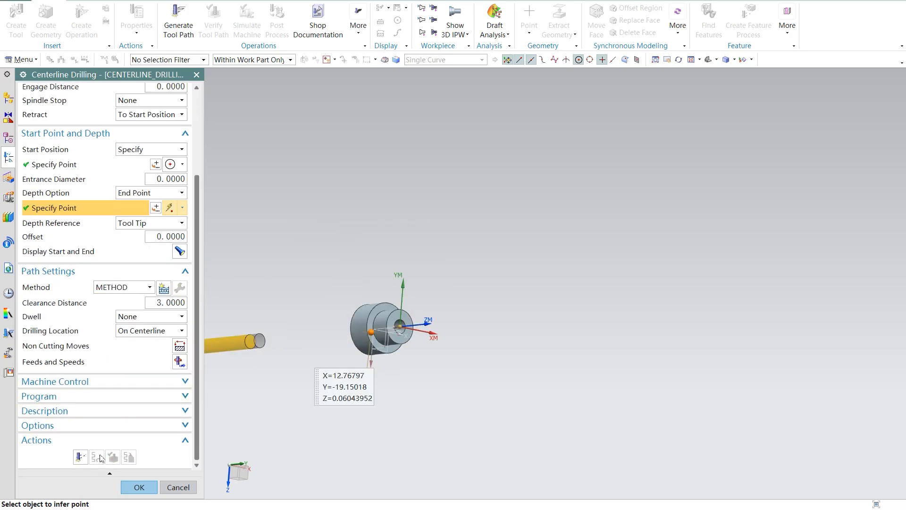
{"action": "left_click", "coordinate": [140, 487]}
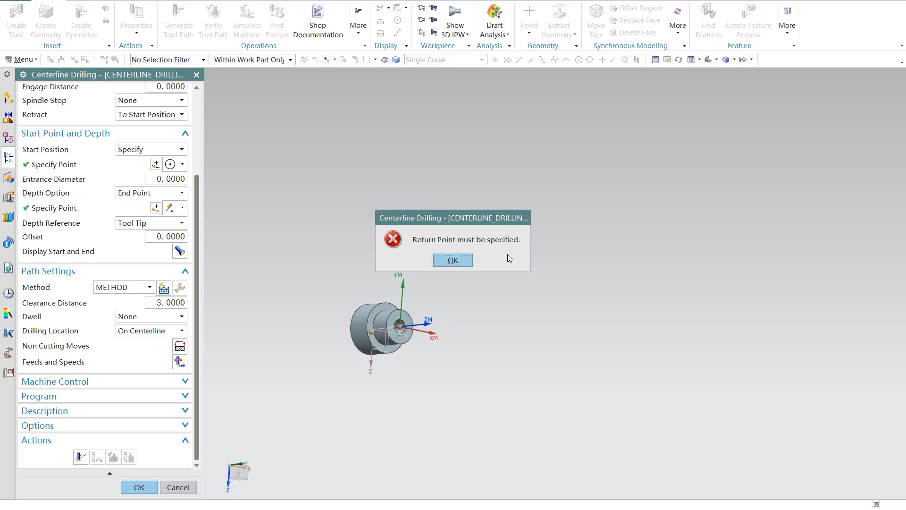
{"action": "left_click", "coordinate": [455, 260]}
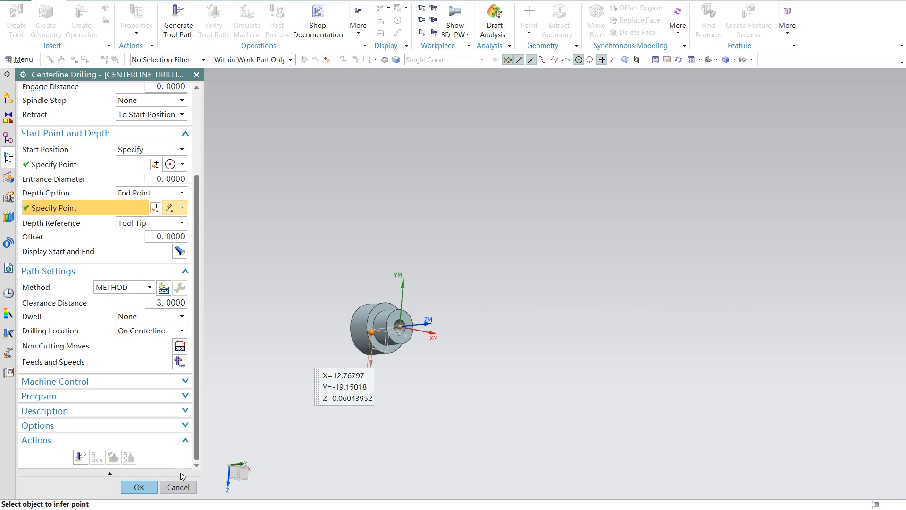
{"action": "left_click", "coordinate": [139, 487]}
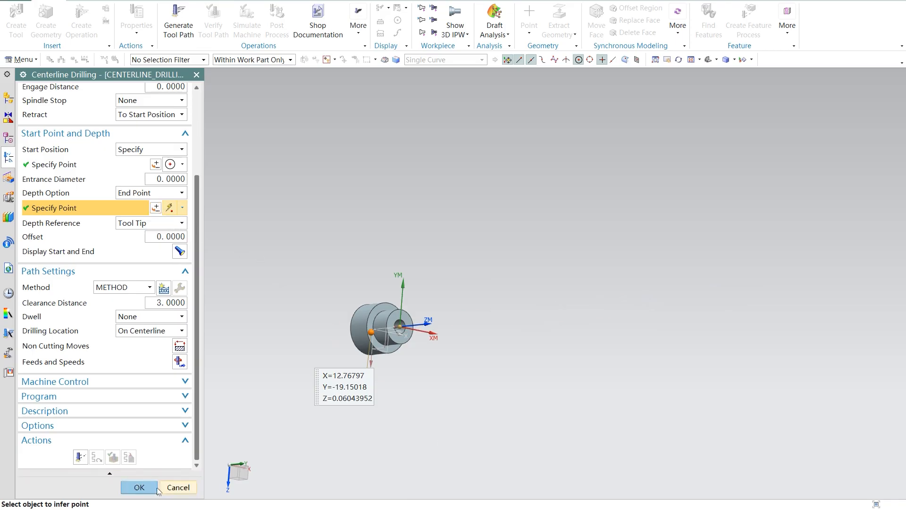
{"action": "left_click", "coordinate": [453, 260]}
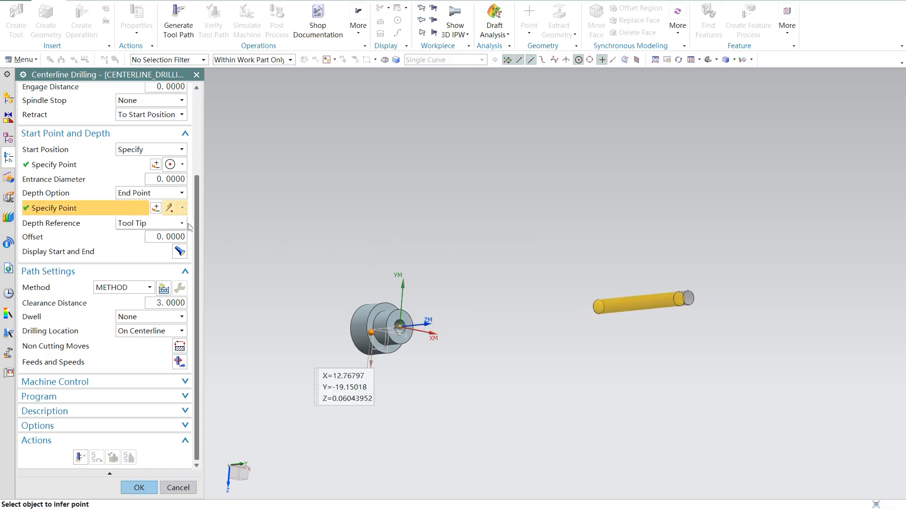
Step: Change the drilling depth reference to Tool Shoulder and try generating the tool path again
{"action": "left_click", "coordinate": [156, 224]}
{"action": "left_click", "coordinate": [149, 234]}
{"action": "left_click", "coordinate": [157, 226]}
{"action": "left_click", "coordinate": [150, 247]}
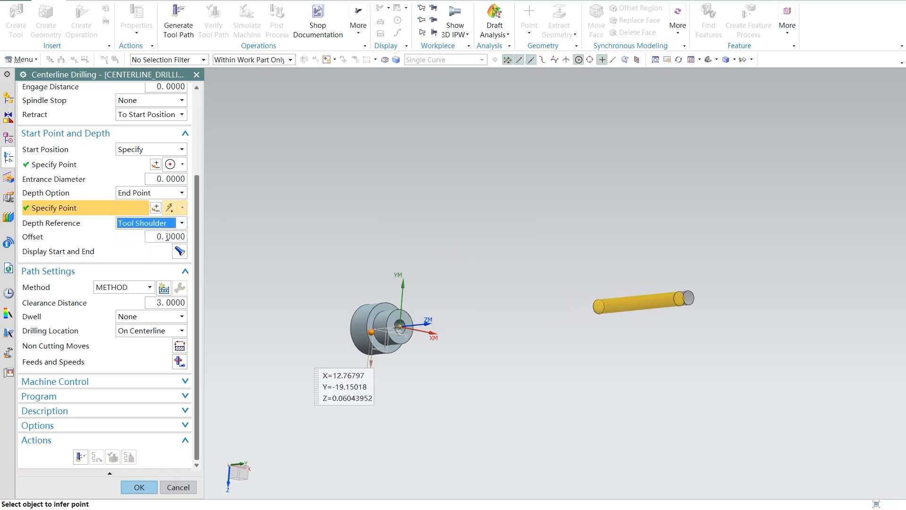
{"action": "left_click", "coordinate": [139, 486]}
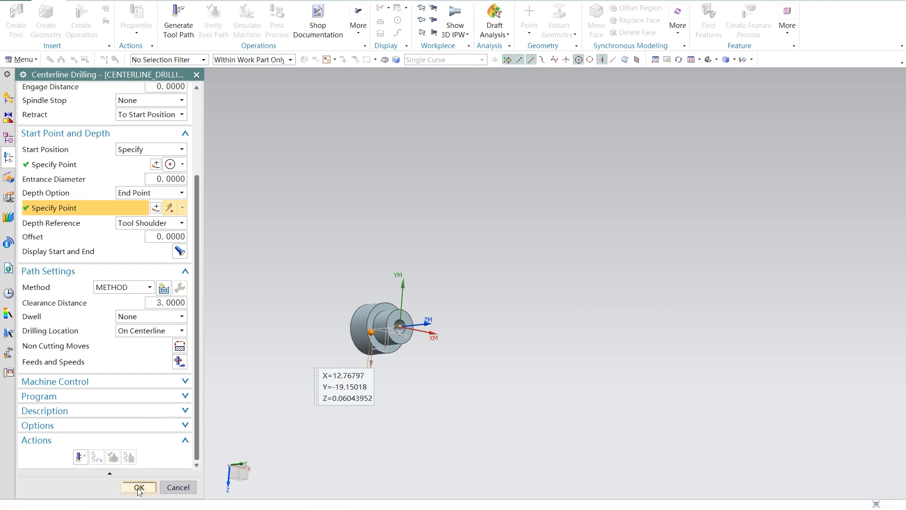
{"action": "left_click", "coordinate": [453, 260]}
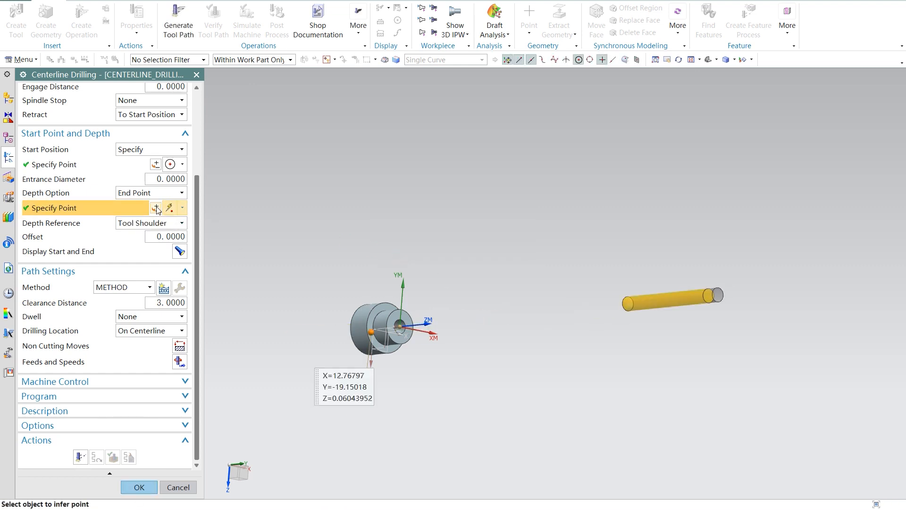
Step: Examine the drilling start point at the bore's center and the tool's position relative to the part from the side
{"action": "left_click", "coordinate": [173, 164]}
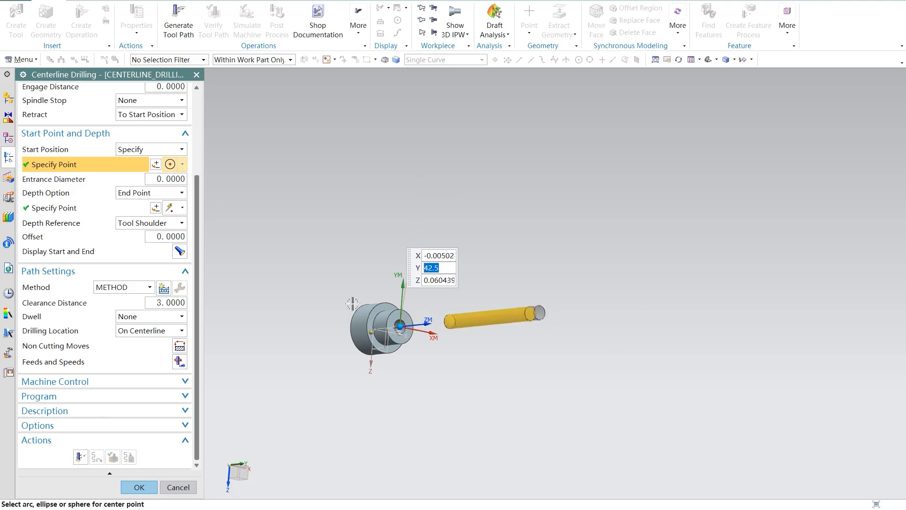
{"action": "scroll", "coordinate": [416, 333], "scroll_direction": "down", "scroll_amount": 5}
{"action": "scroll", "coordinate": [417, 333], "scroll_direction": "down", "scroll_amount": 2}
{"action": "middle_click_drag", "start_coordinate": [417, 333], "coordinate": [456, 327]}
{"action": "middle_click_drag", "start_coordinate": [449, 324], "coordinate": [322, 335]}
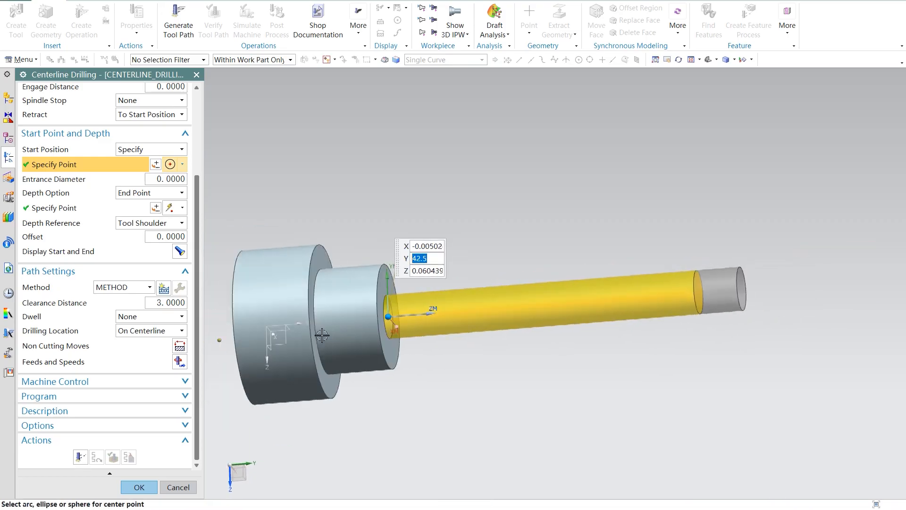
{"action": "scroll", "coordinate": [322, 335], "scroll_direction": "down", "scroll_amount": 2}
Step: Change the centerline drilling operation's geometry parent to TURNING_WORKPIECE_1
{"action": "scroll", "coordinate": [90, 189], "scroll_direction": "up", "scroll_amount": 3}
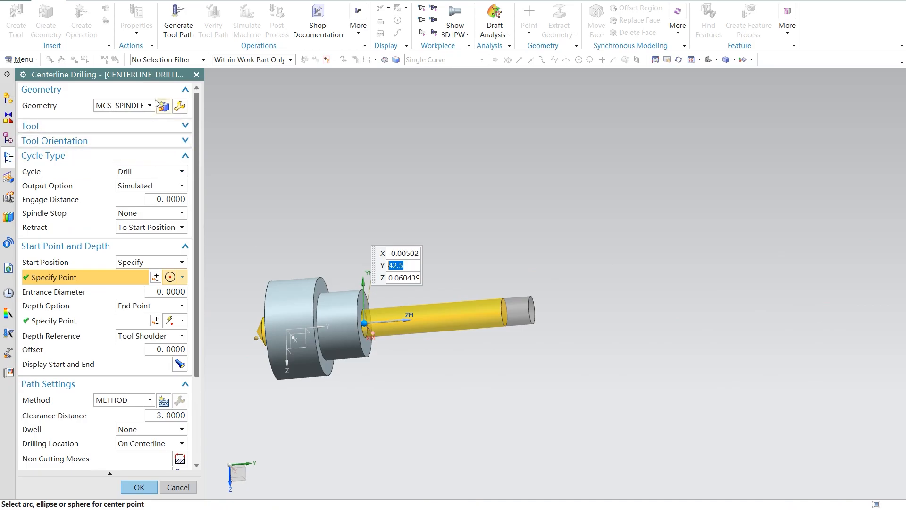
{"action": "left_click", "coordinate": [149, 105]}
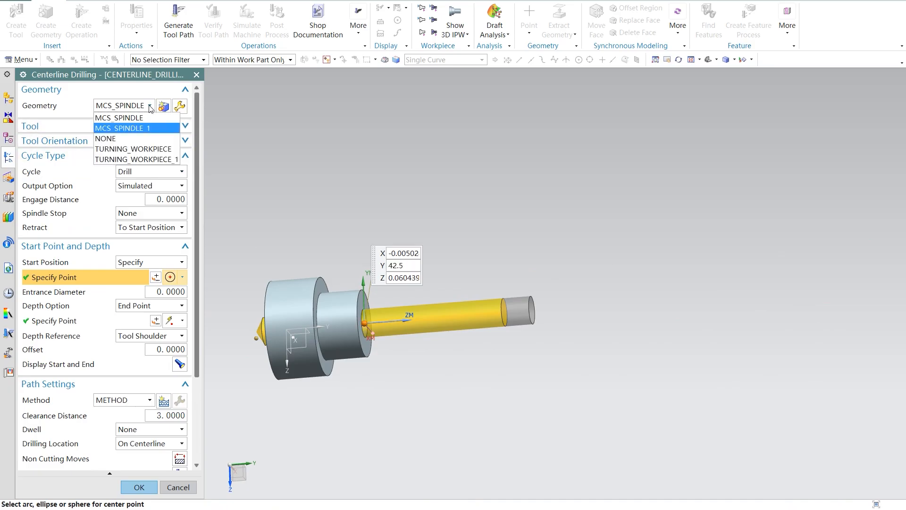
{"action": "left_click", "coordinate": [152, 149]}
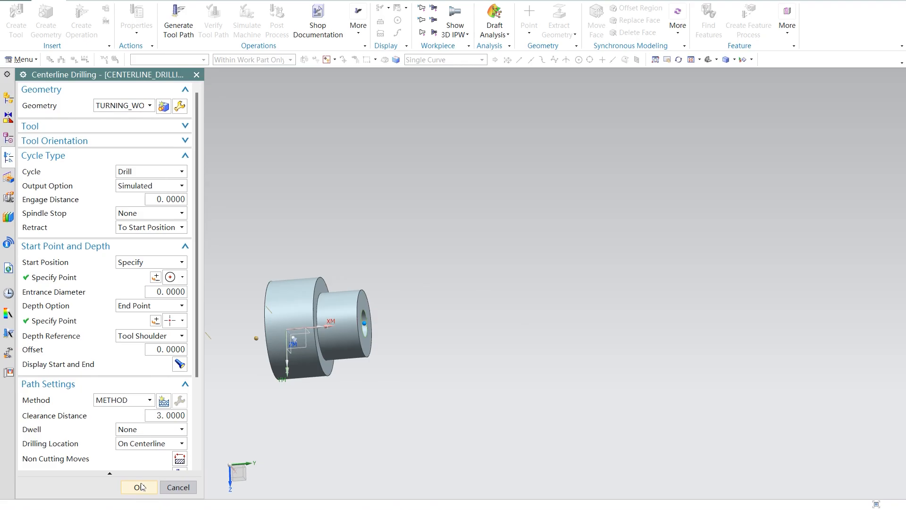
{"action": "left_click", "coordinate": [150, 105]}
{"action": "left_click", "coordinate": [149, 159]}
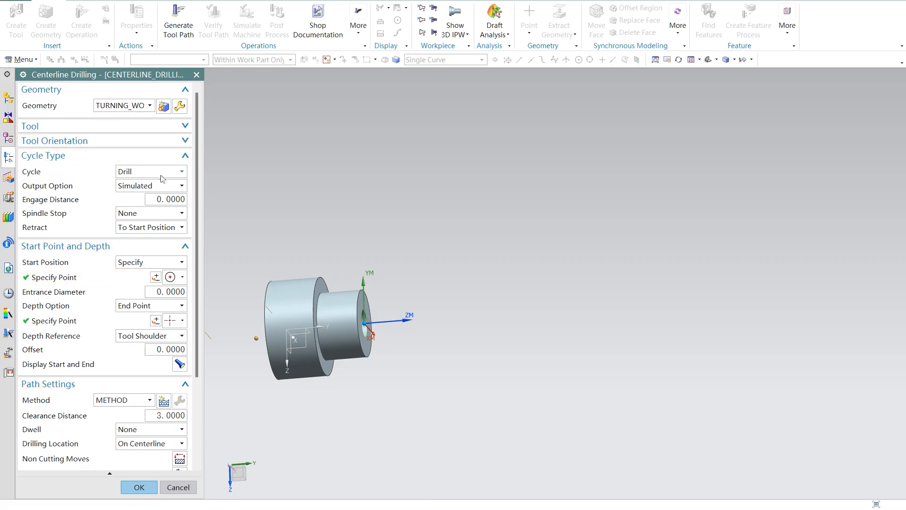
Step: Try the Drill, Deep cycle with an engage distance of 100 and accept the operation
{"action": "left_click", "coordinate": [181, 171]}
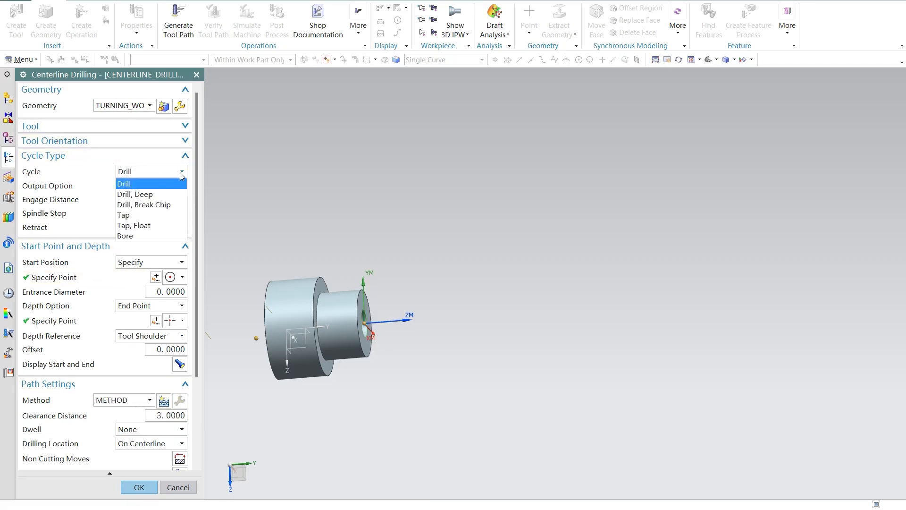
{"action": "left_click", "coordinate": [158, 194]}
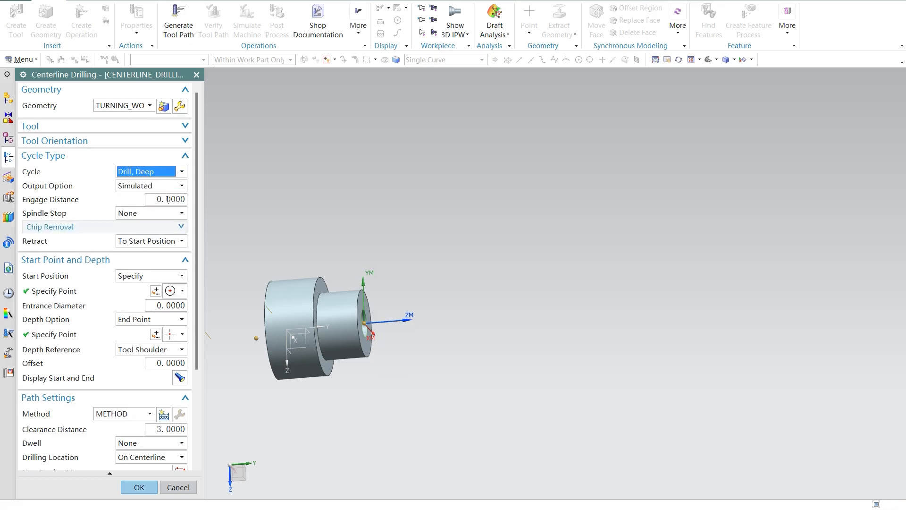
{"action": "left_click", "coordinate": [175, 200]}
{"action": "type", "text": "1"}
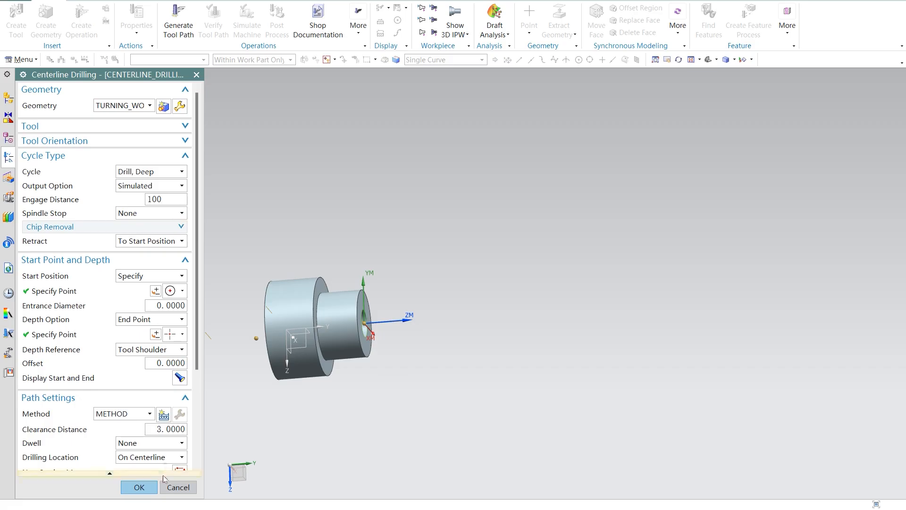
{"action": "left_click", "coordinate": [143, 489]}
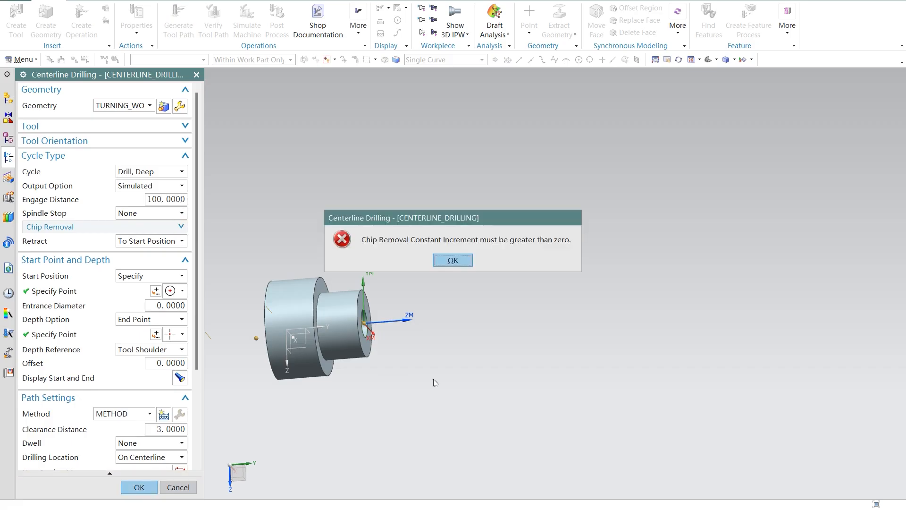
{"action": "left_click", "coordinate": [453, 261]}
Step: Reset the engage distance to 0, retry accepting the operation, and switch the cycle back to Drill
{"action": "type", "text": "0"}
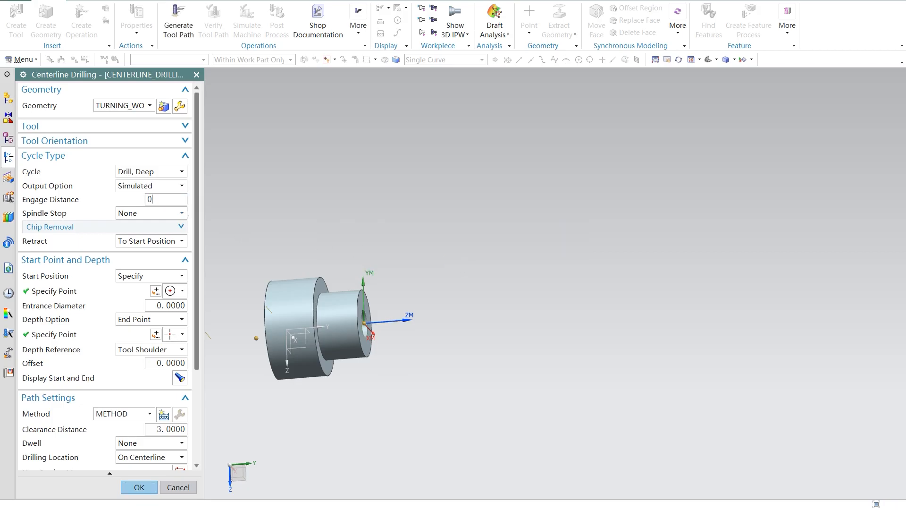
{"action": "left_click", "coordinate": [141, 489]}
{"action": "left_click", "coordinate": [453, 260]}
{"action": "left_click", "coordinate": [181, 171]}
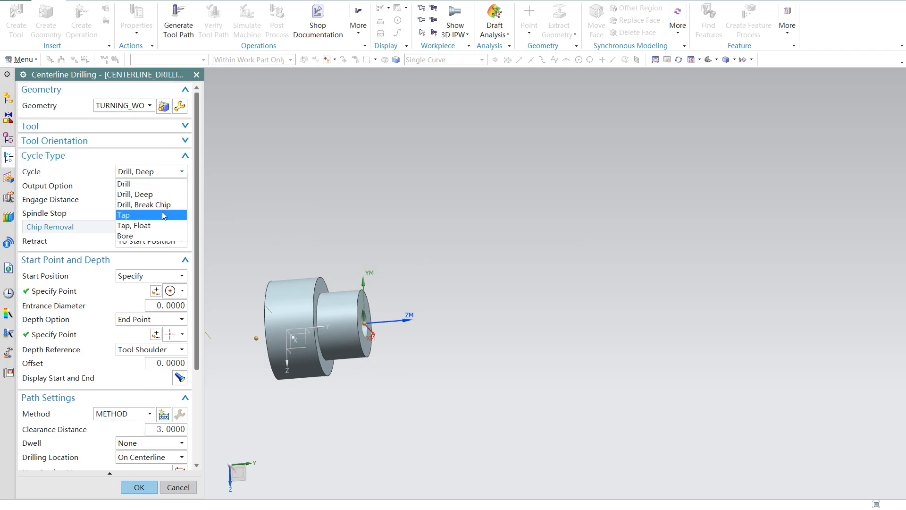
{"action": "left_click", "coordinate": [141, 183]}
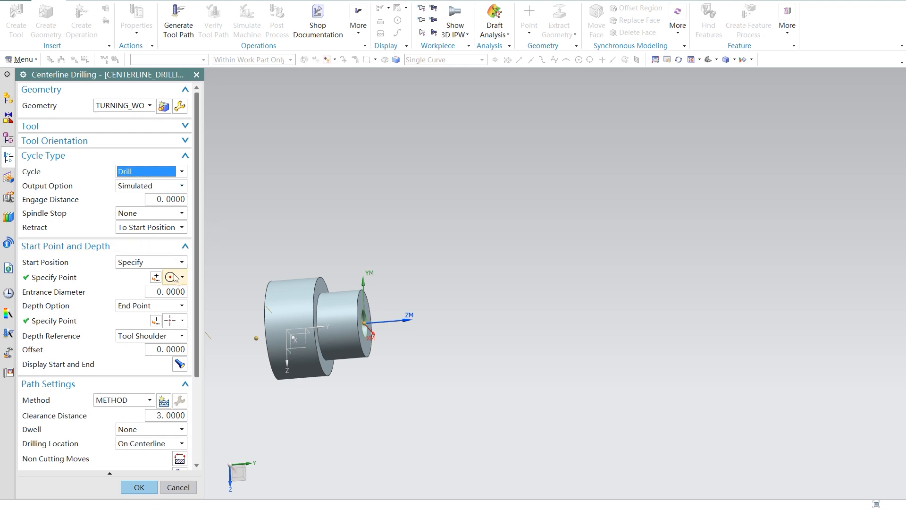
{"action": "left_click", "coordinate": [155, 321]}
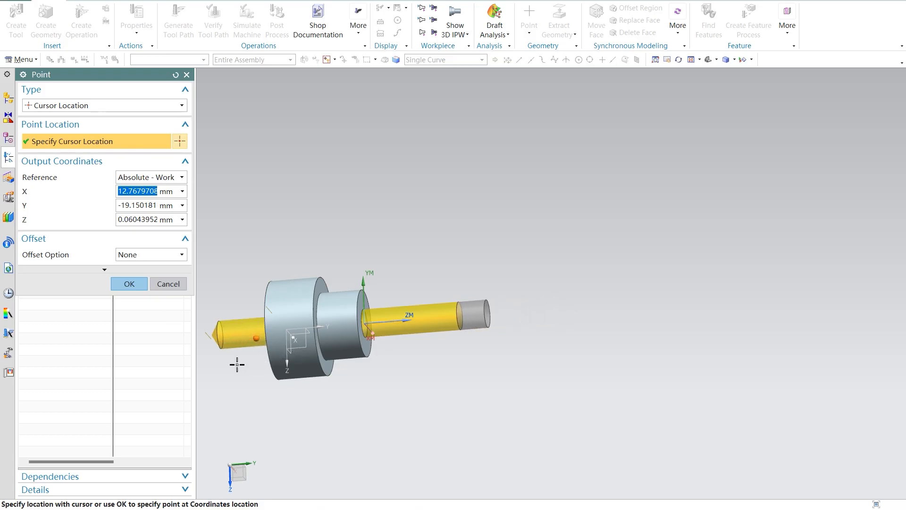
{"action": "left_click", "coordinate": [171, 255]}
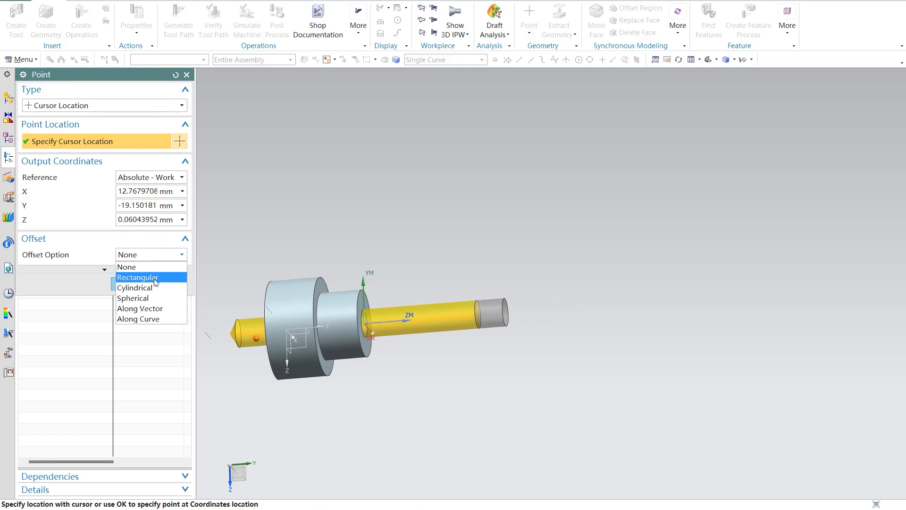
{"action": "left_click", "coordinate": [157, 317]}
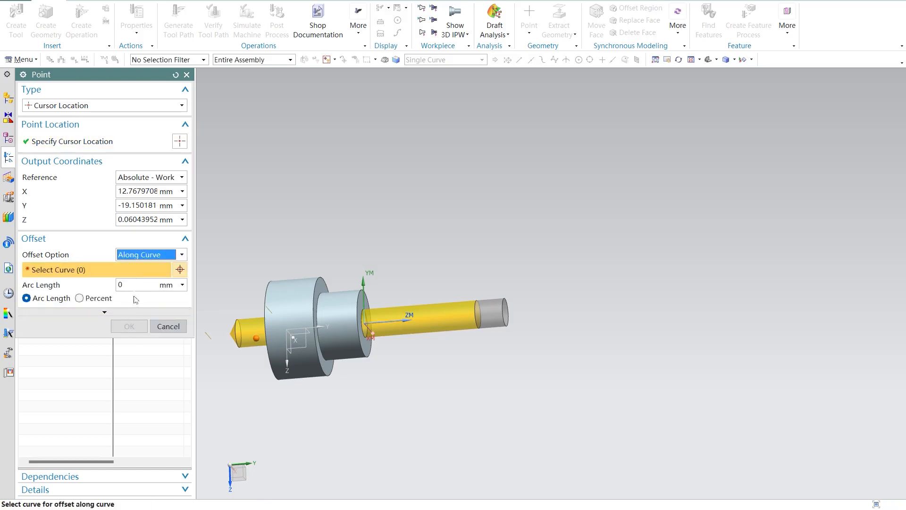
{"action": "left_click", "coordinate": [117, 285]}
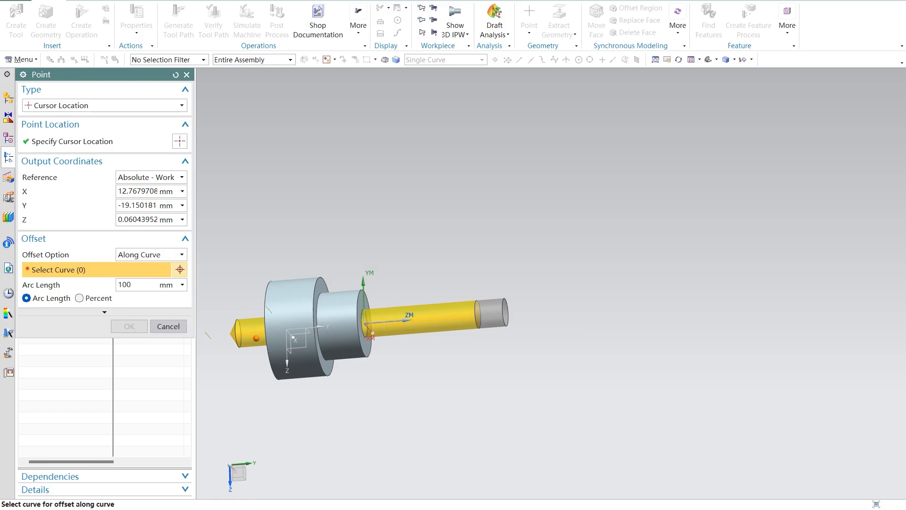
{"action": "left_click", "coordinate": [101, 302]}
{"action": "left_click", "coordinate": [37, 301]}
{"action": "left_click", "coordinate": [181, 142]}
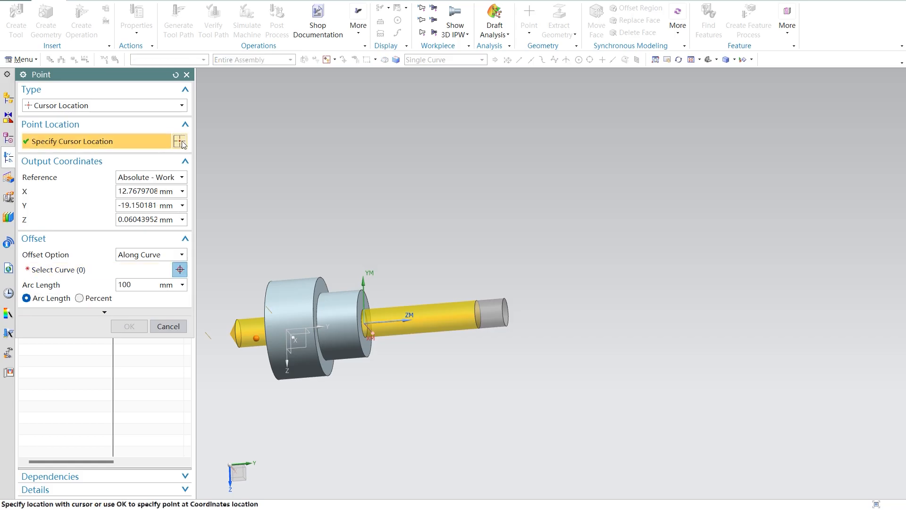
{"action": "left_click", "coordinate": [169, 326]}
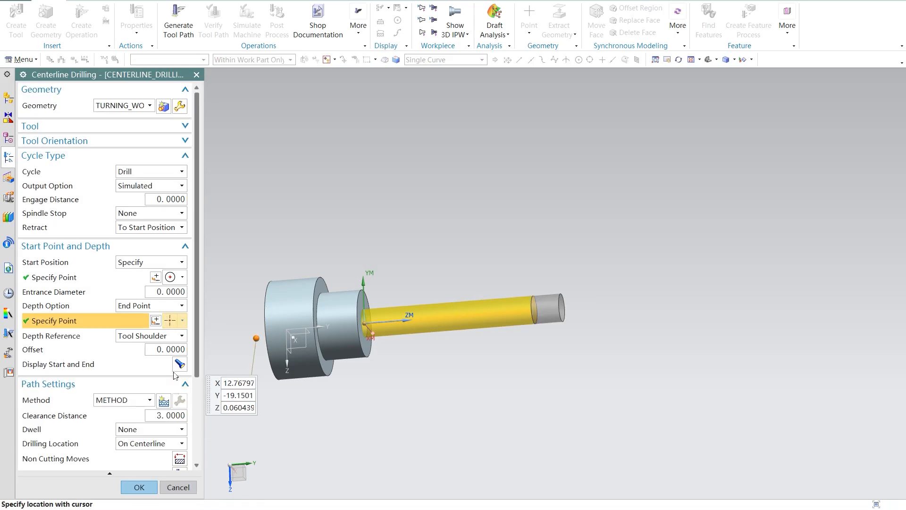
Step: Set the spindle speed to 200 RPM and cut feed rate to 80 mmpm, checking the PowerPoint slide, and try accepting the operation
{"action": "scroll", "coordinate": [152, 416], "scroll_direction": "down", "scroll_amount": 4}
{"action": "scroll", "coordinate": [152, 416], "scroll_direction": "up", "scroll_amount": 4}
{"action": "scroll", "coordinate": [174, 307], "scroll_direction": "down", "scroll_amount": 3}
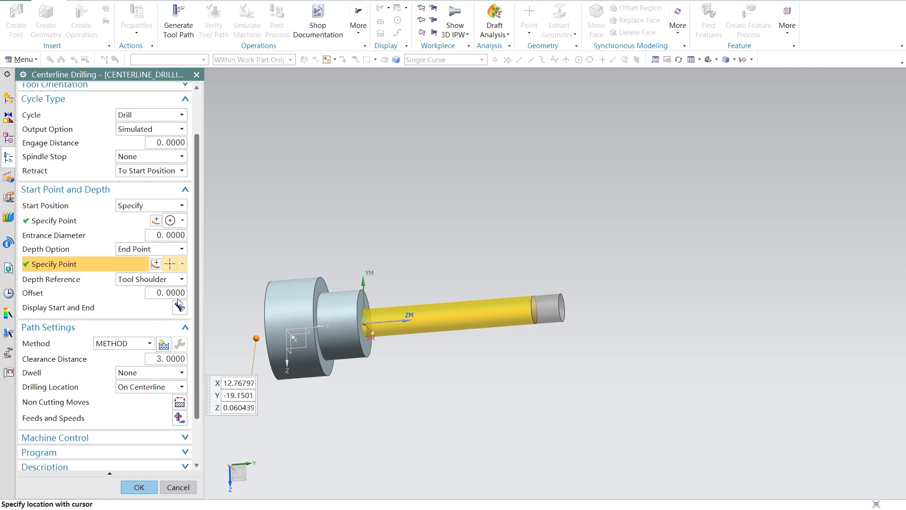
{"action": "left_click", "coordinate": [179, 389]}
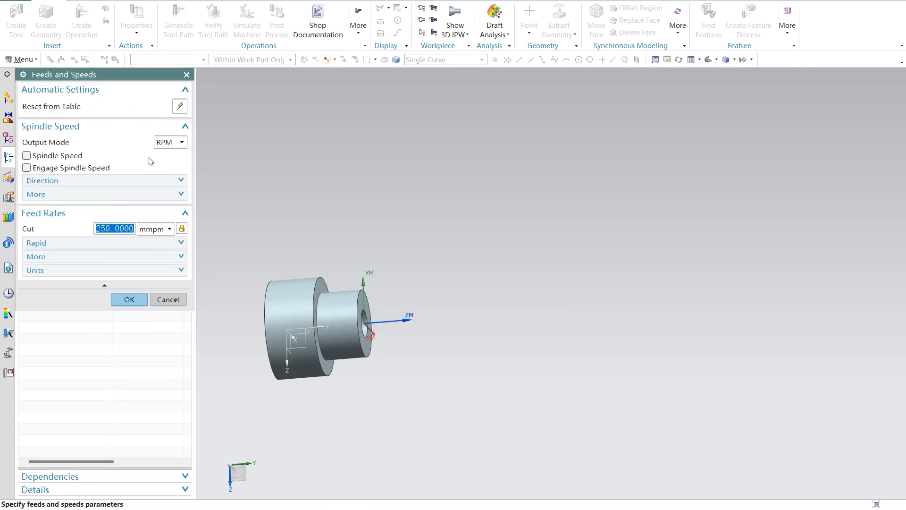
{"action": "left_click", "coordinate": [53, 157]}
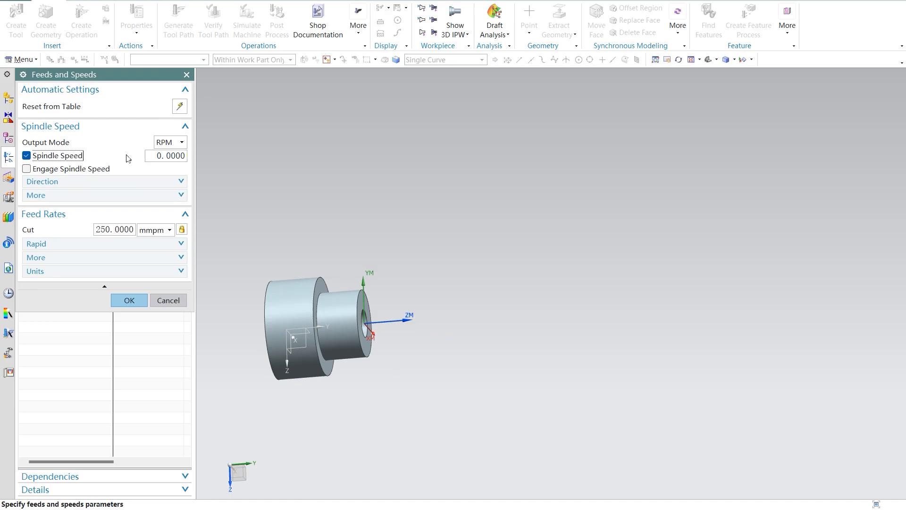
{"action": "left_click", "coordinate": [162, 156]}
{"action": "type", "text": "2"}
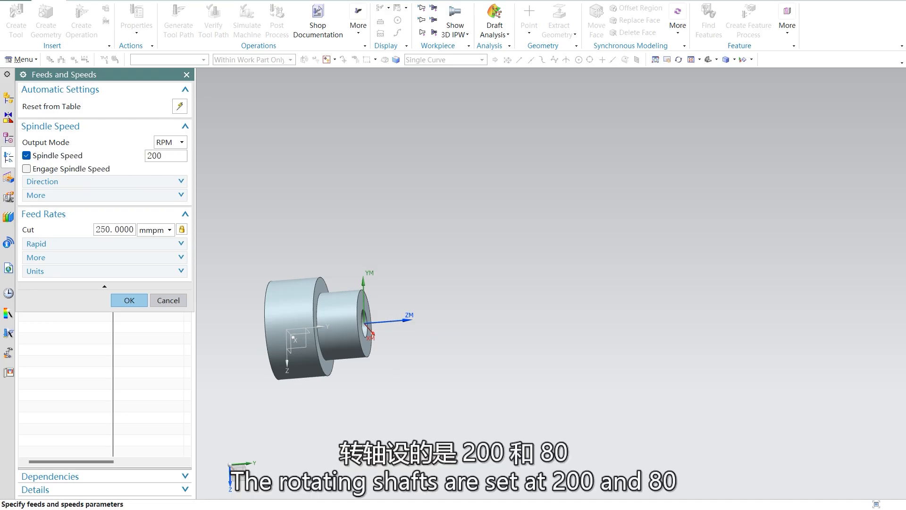
{"action": "left_click", "coordinate": [648, 508]}
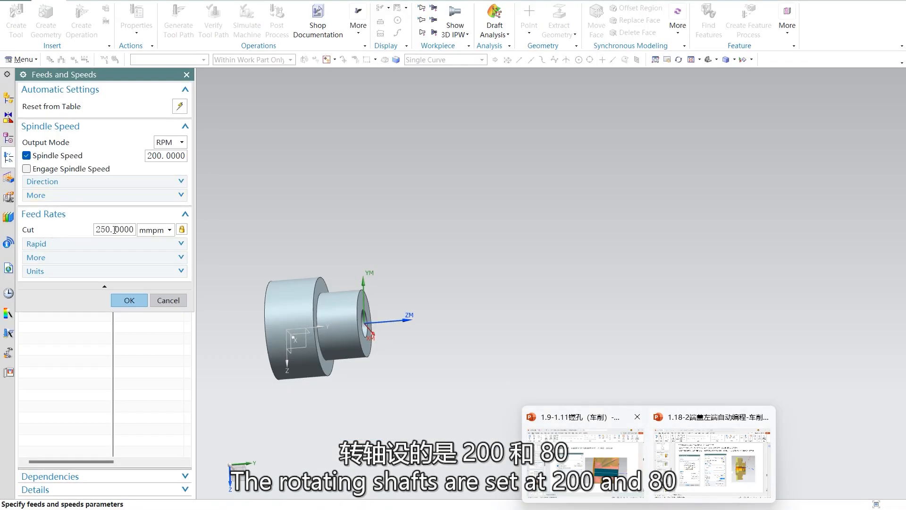
{"action": "left_click", "coordinate": [114, 230]}
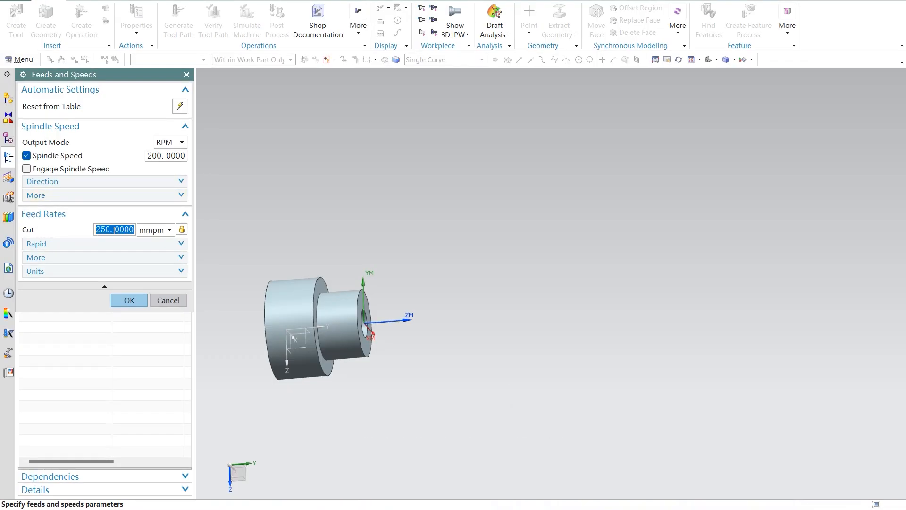
{"action": "type", "text": "80"}
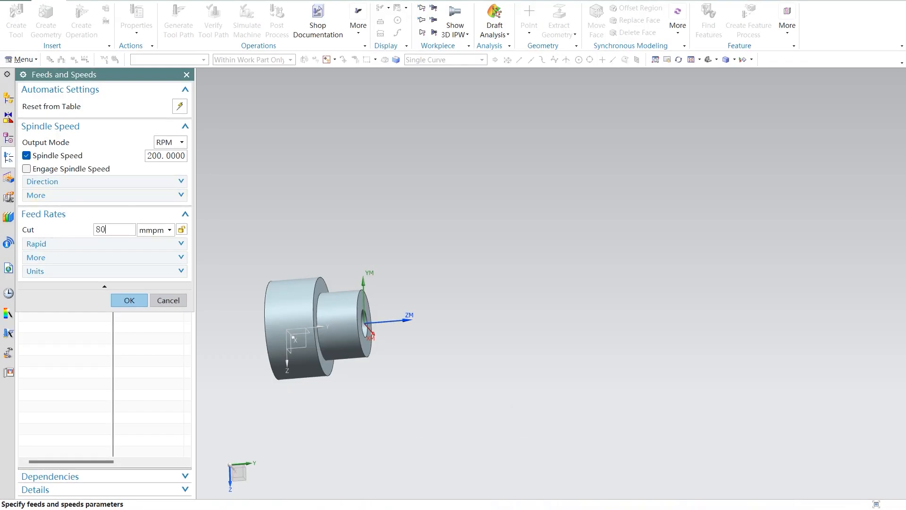
{"action": "left_click", "coordinate": [128, 305]}
{"action": "left_click", "coordinate": [145, 486]}
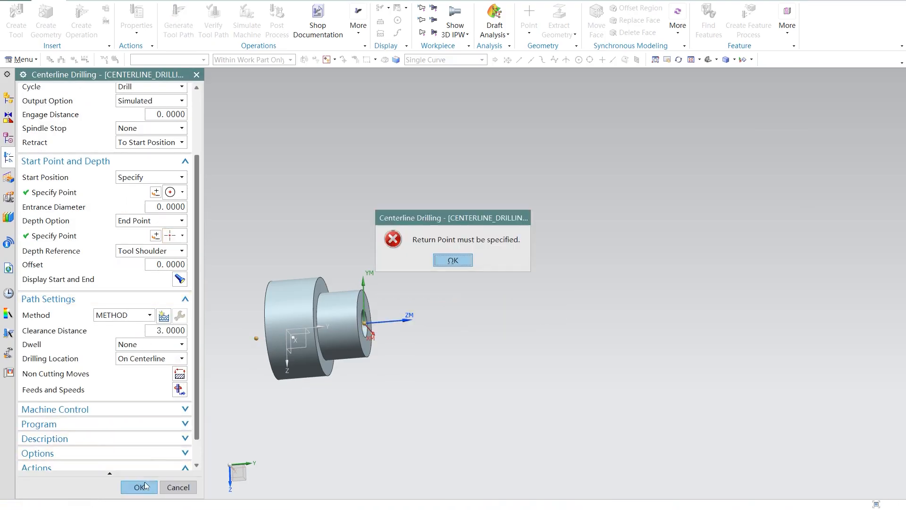
{"action": "left_click", "coordinate": [451, 261]}
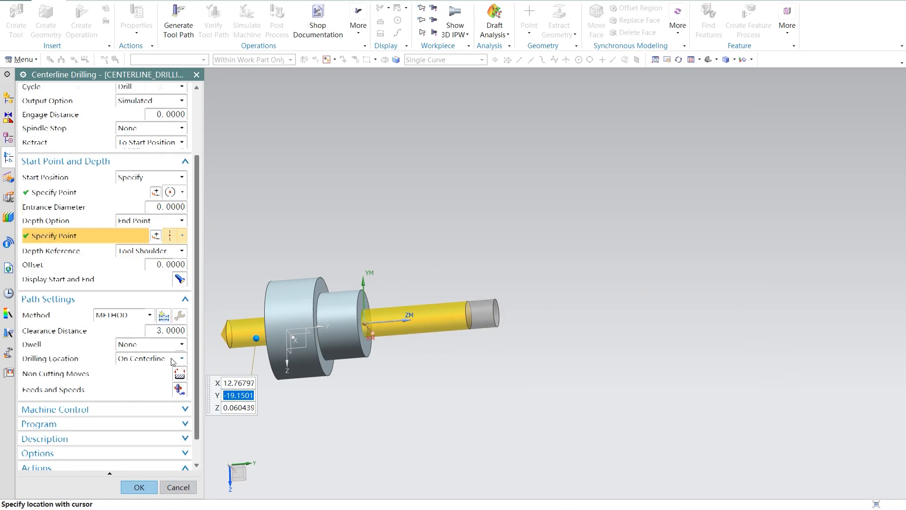
Step: Change the drilling cycle's output option to Machine Cycle and try accepting the operation
{"action": "scroll", "coordinate": [170, 365], "scroll_direction": "down", "scroll_amount": 1}
{"action": "scroll", "coordinate": [165, 377], "scroll_direction": "up", "scroll_amount": 4}
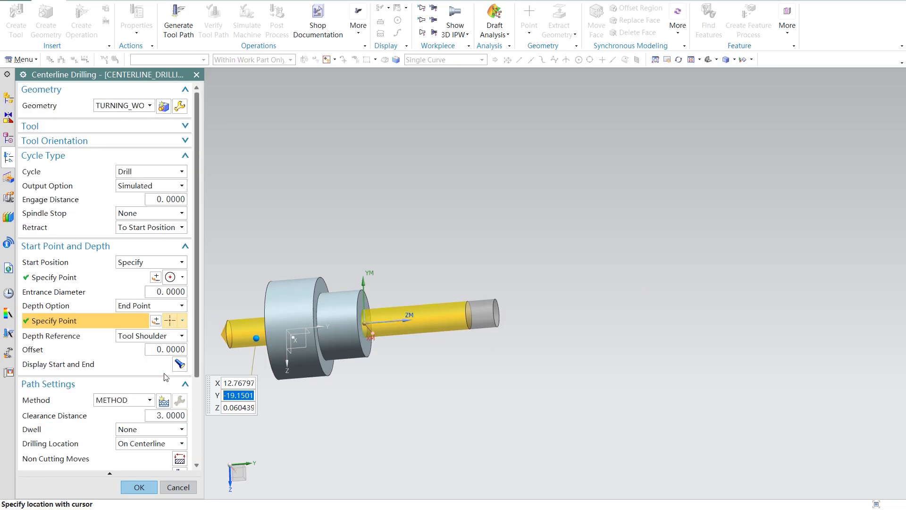
{"action": "left_click", "coordinate": [160, 186]}
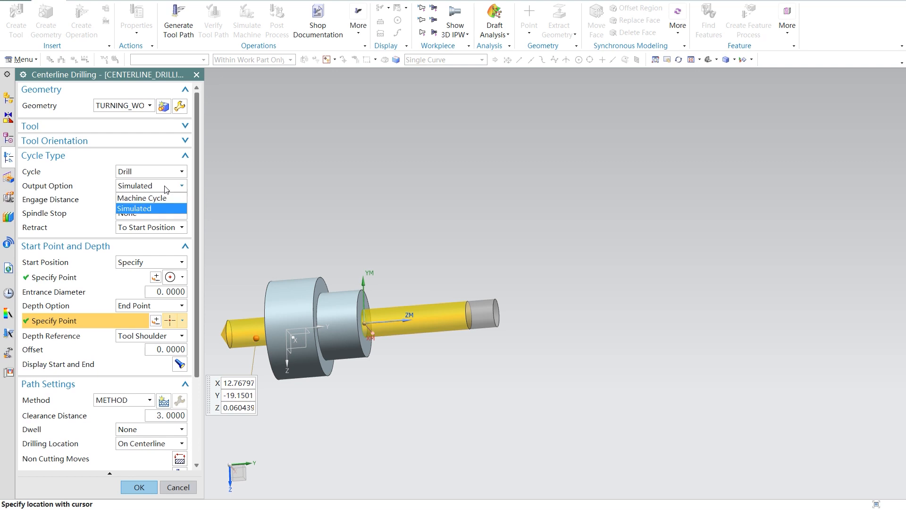
{"action": "left_click", "coordinate": [165, 198]}
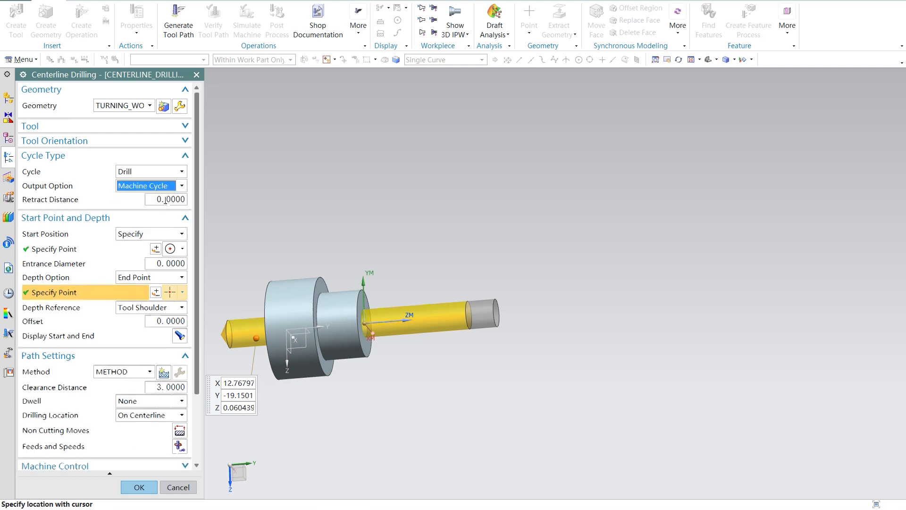
{"action": "left_click", "coordinate": [179, 188]}
{"action": "left_click", "coordinate": [161, 209]}
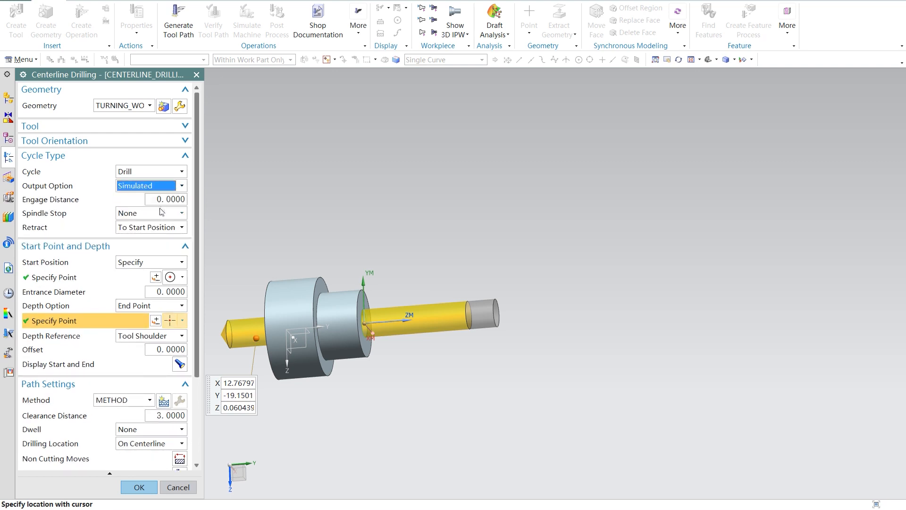
{"action": "left_click", "coordinate": [175, 186]}
{"action": "left_click", "coordinate": [161, 198]}
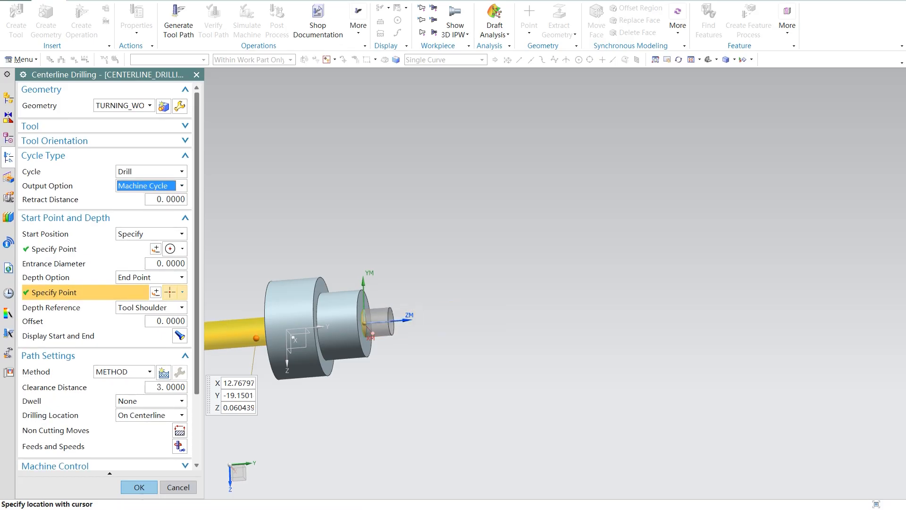
{"action": "left_click", "coordinate": [140, 491]}
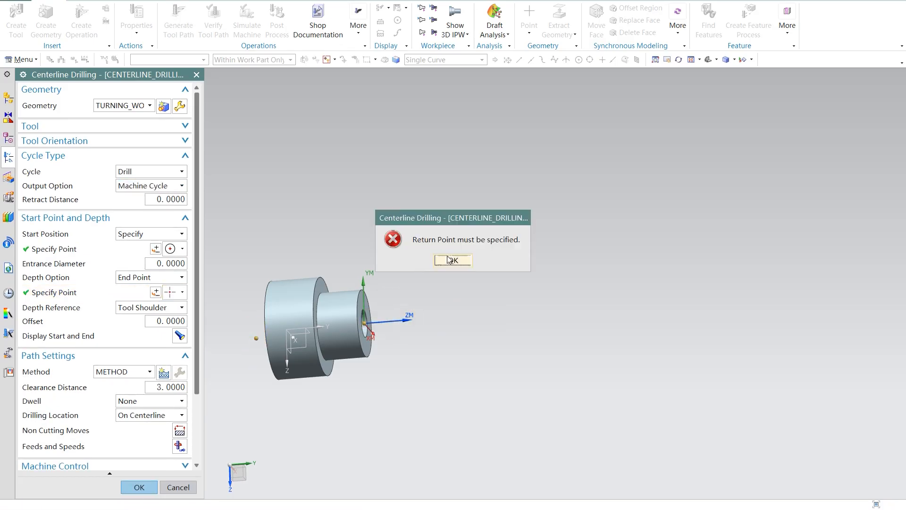
{"action": "left_click", "coordinate": [452, 260]}
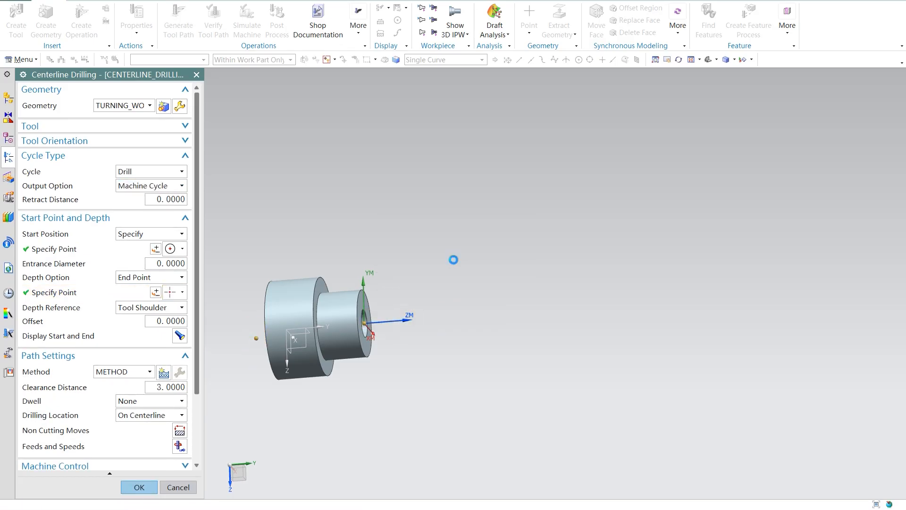
Step: Change the drilling start position to Automatic and try accepting the operation
{"action": "left_click", "coordinate": [177, 234]}
{"action": "left_click", "coordinate": [164, 245]}
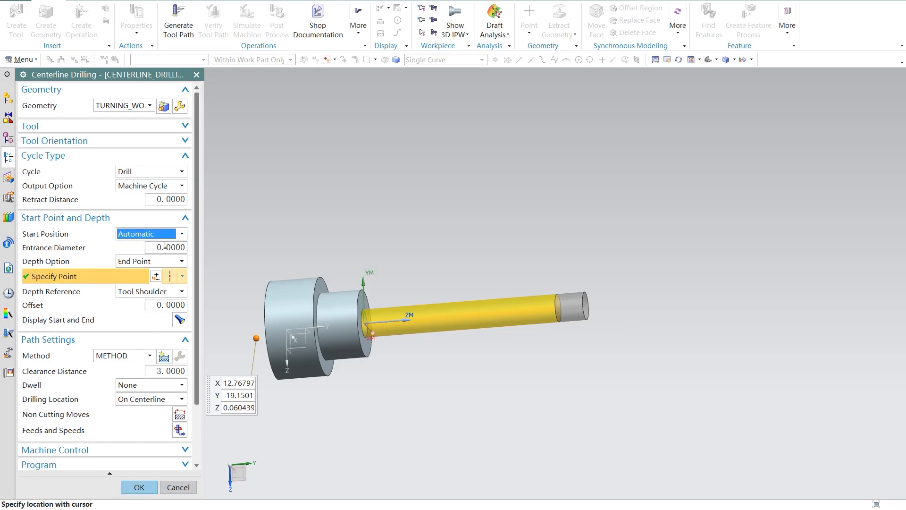
{"action": "left_click", "coordinate": [138, 487]}
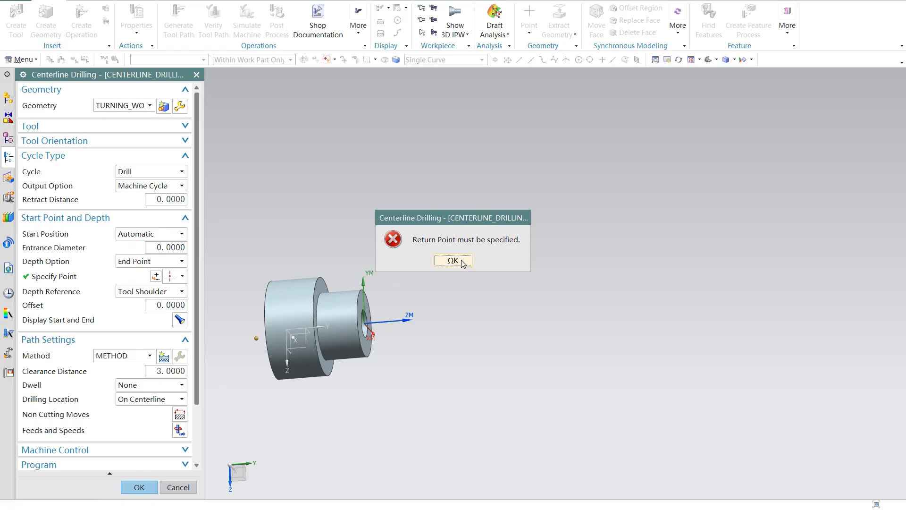
Step: Set the depth reference to Tool Tip and the depth option to Distance, try accepting the operation, and display the start and end
{"action": "left_click", "coordinate": [462, 262]}
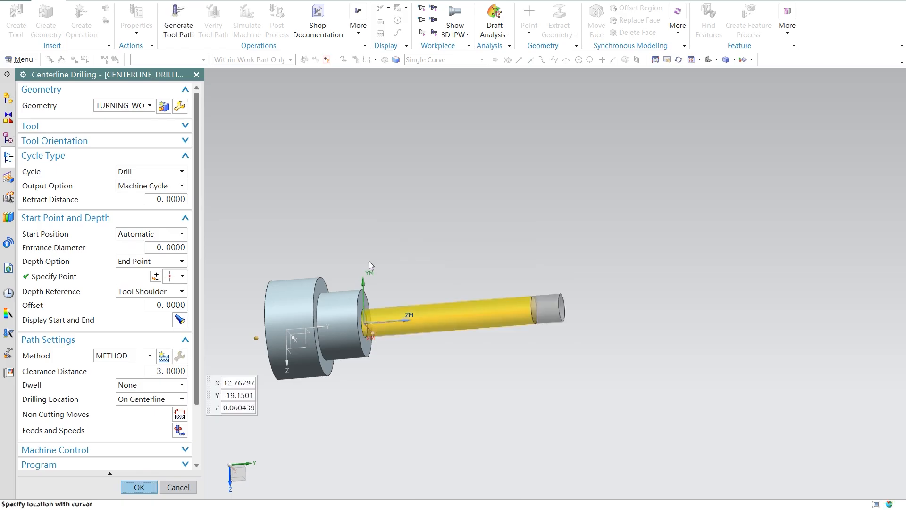
{"action": "left_click", "coordinate": [183, 292]}
{"action": "left_click", "coordinate": [183, 291]}
{"action": "left_click", "coordinate": [183, 291]}
{"action": "left_click", "coordinate": [162, 305]}
{"action": "left_click", "coordinate": [182, 261]}
{"action": "left_click", "coordinate": [164, 273]}
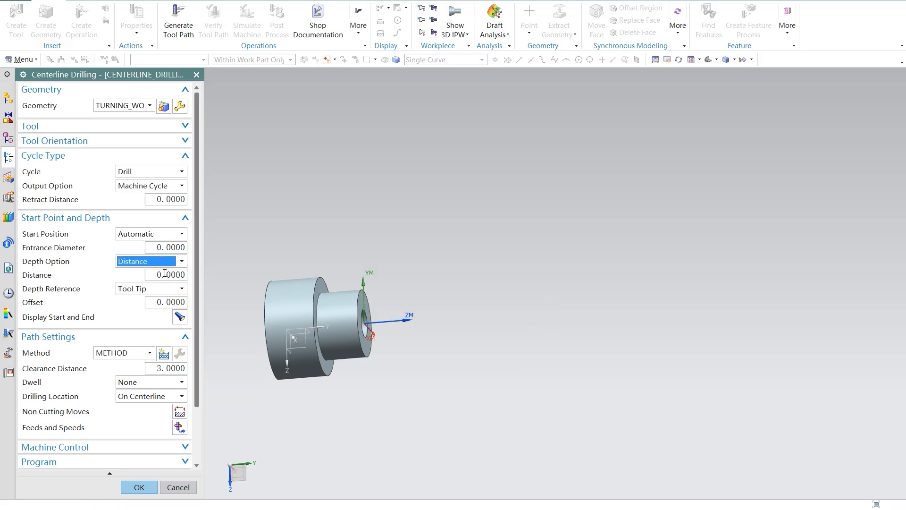
{"action": "left_click", "coordinate": [136, 486]}
{"action": "left_click", "coordinate": [461, 258]}
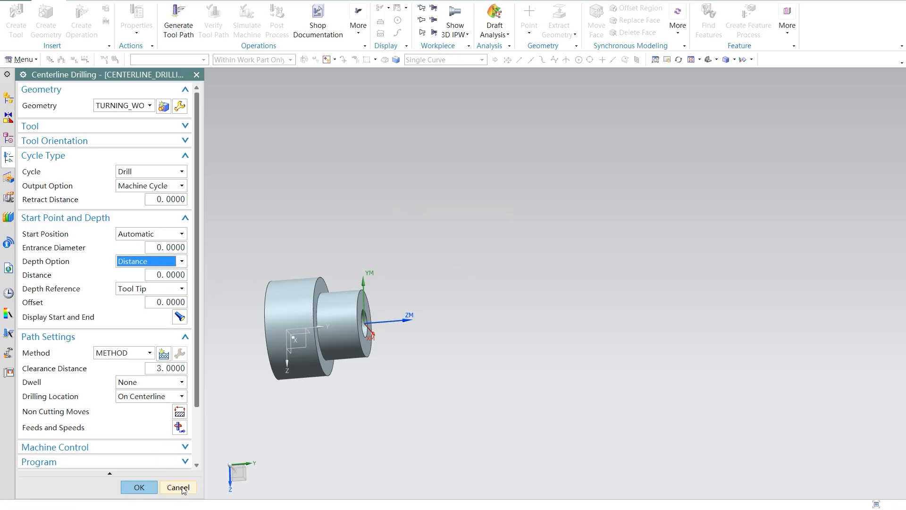
{"action": "left_click", "coordinate": [181, 317]}
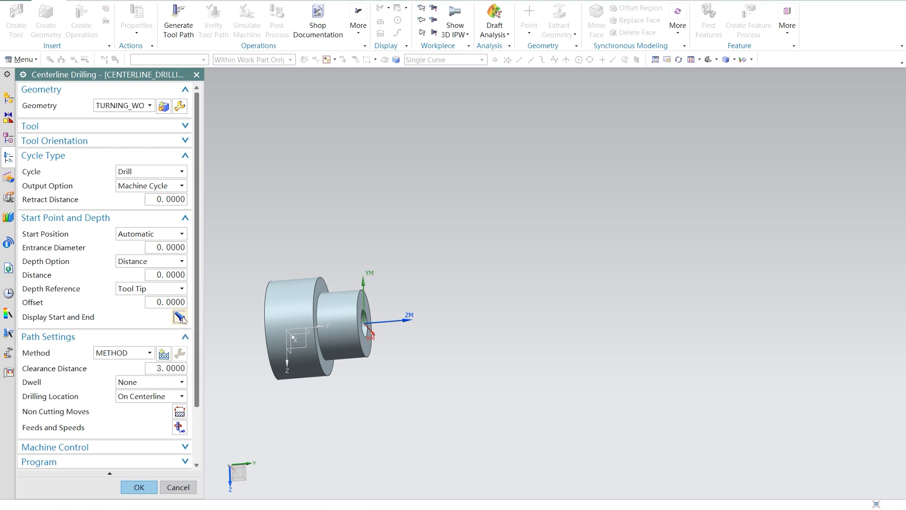
Step: Create a turning geometry group named MCS_SPINDLE_2 with ZM-XM as its lathe work plane
{"action": "left_click", "coordinate": [163, 106]}
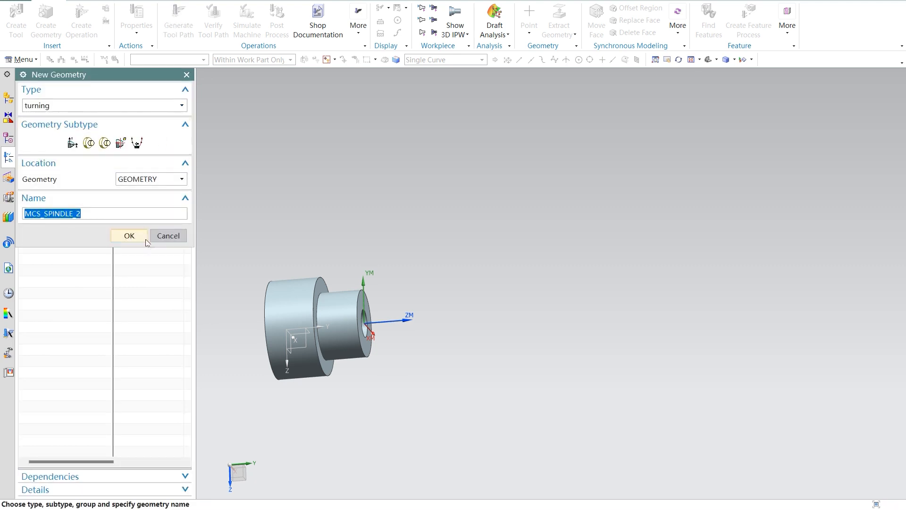
{"action": "left_click", "coordinate": [144, 239]}
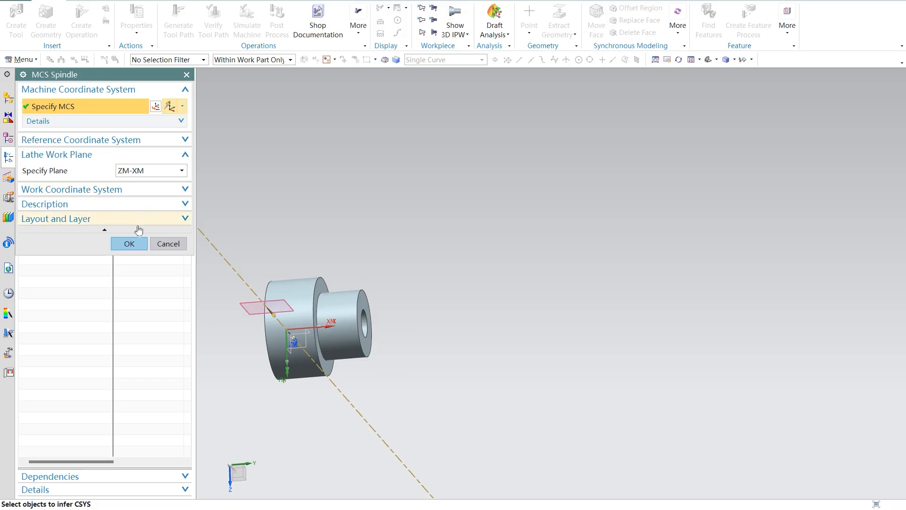
{"action": "left_click", "coordinate": [168, 173]}
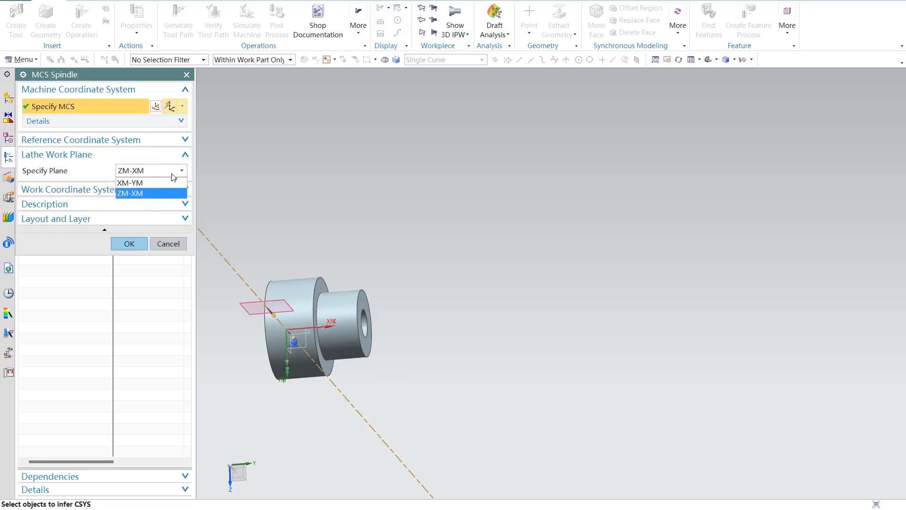
{"action": "left_click", "coordinate": [173, 175]}
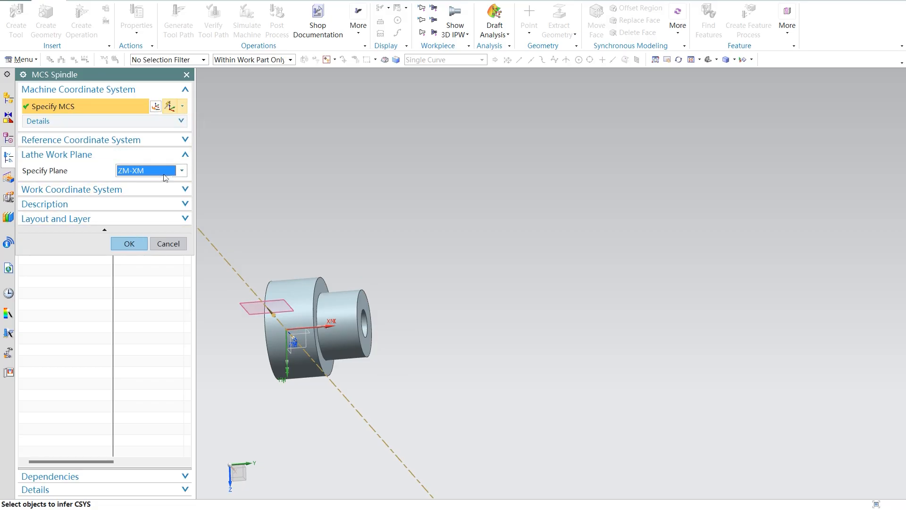
{"action": "left_click", "coordinate": [136, 245]}
{"action": "middle_click_drag", "start_coordinate": [424, 290], "coordinate": [390, 285]}
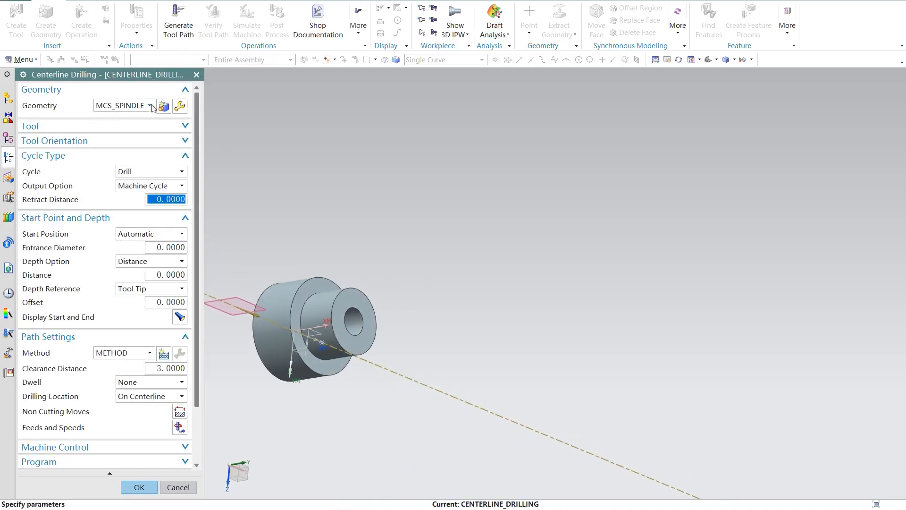
Step: Create another MCS spindle geometry with its origin at the bore centre on the small end face, and cancel the centerline drilling operation
{"action": "left_click", "coordinate": [163, 106]}
{"action": "left_click", "coordinate": [130, 233]}
{"action": "left_click", "coordinate": [158, 106]}
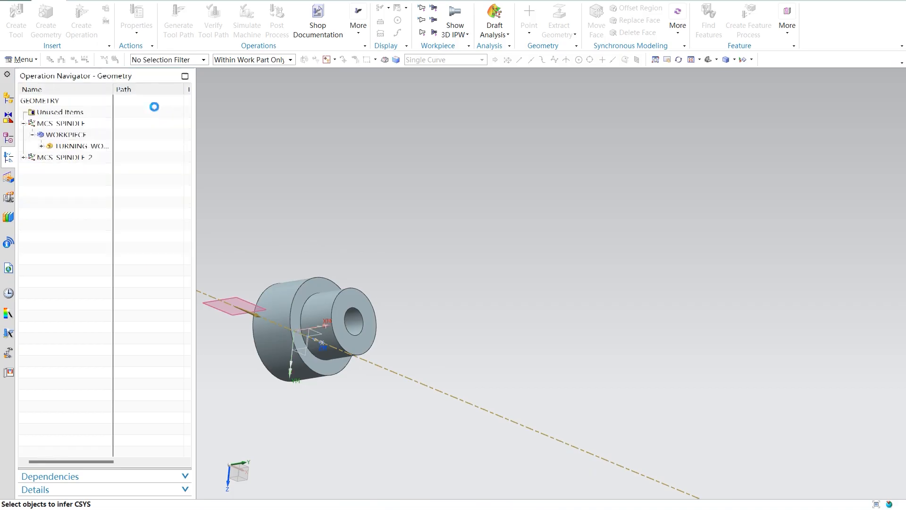
{"action": "left_click", "coordinate": [347, 328]}
{"action": "left_click", "coordinate": [128, 205]}
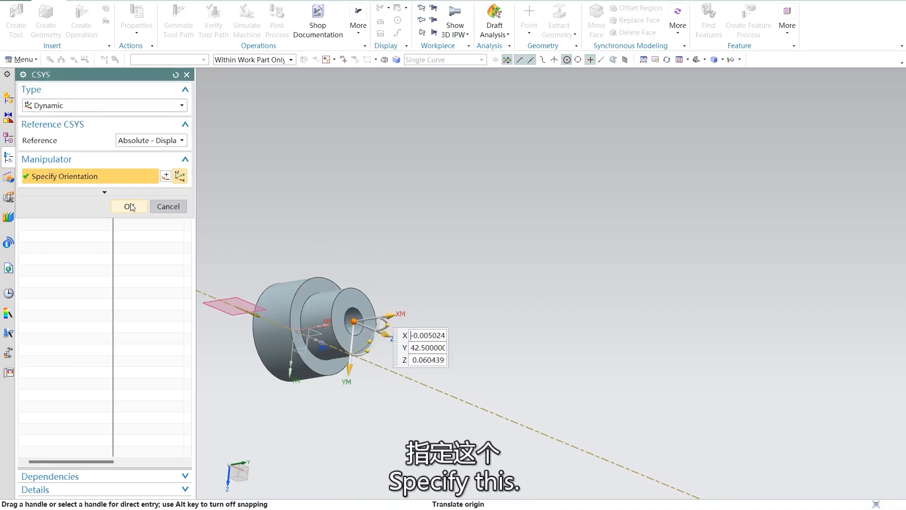
{"action": "middle_click_drag", "start_coordinate": [418, 338], "coordinate": [440, 402]}
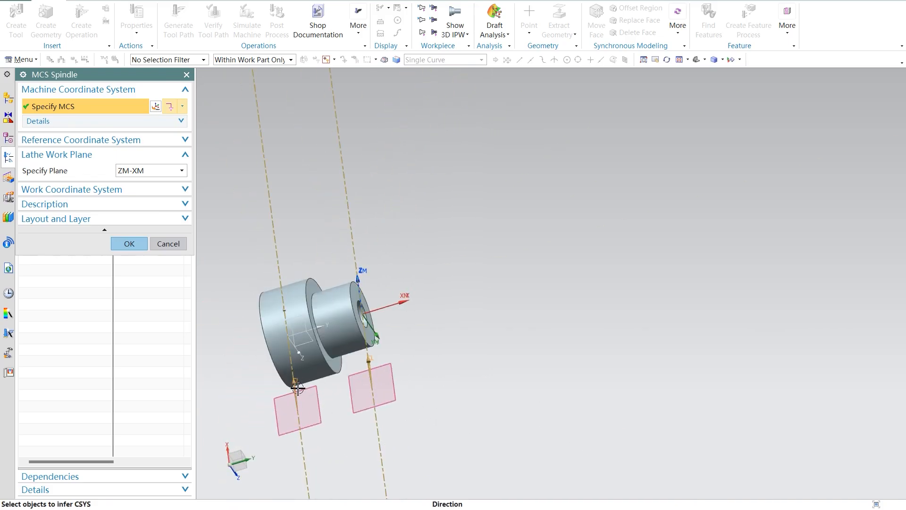
{"action": "right_click", "coordinate": [300, 199]}
{"action": "left_click", "coordinate": [326, 205]}
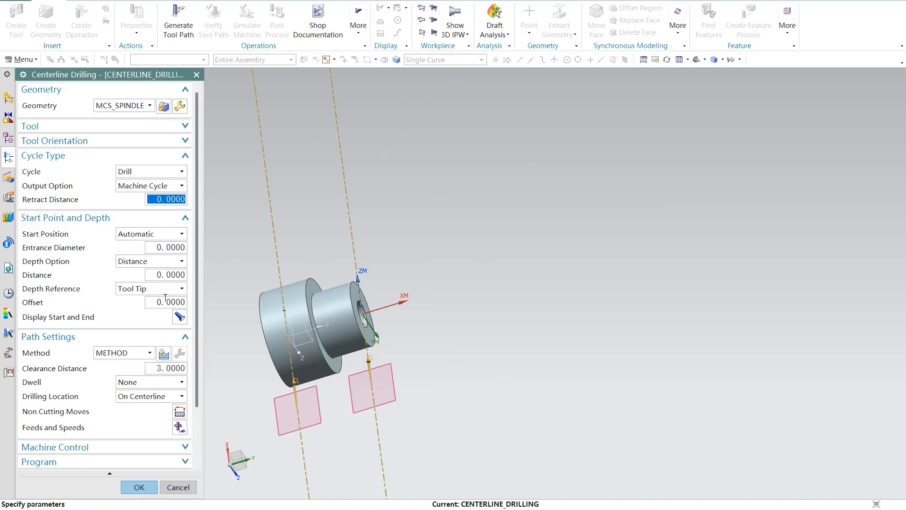
{"action": "left_click", "coordinate": [178, 487]}
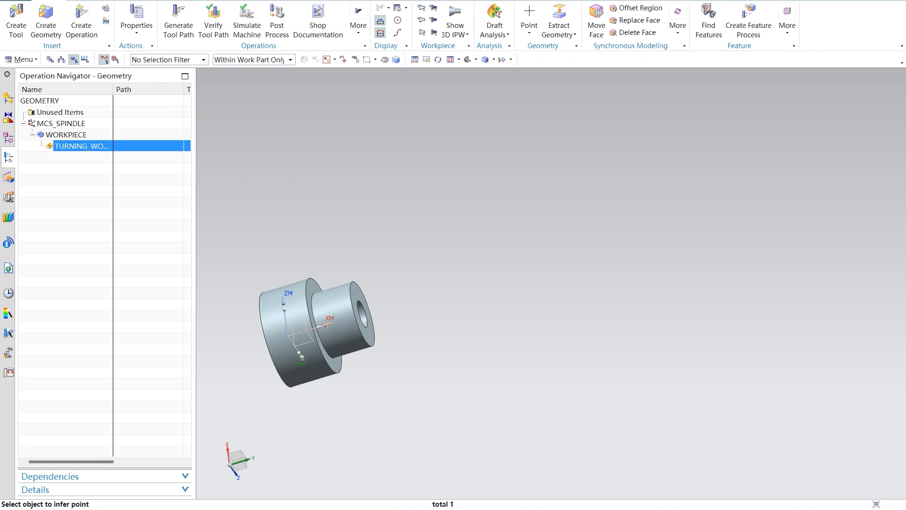
Step: Switch to the PowerPoint slides and read the instructions for creating the inner diameter rough boring operation
{"action": "mouse_move", "coordinate": [662, 503]}
{"action": "left_click", "coordinate": [575, 472]}
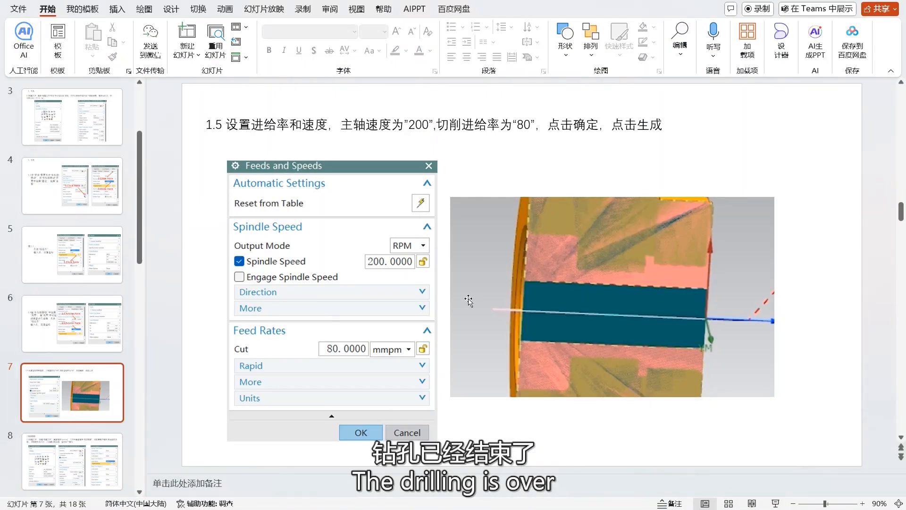
{"action": "scroll", "coordinate": [468, 300], "scroll_direction": "down", "scroll_amount": 1}
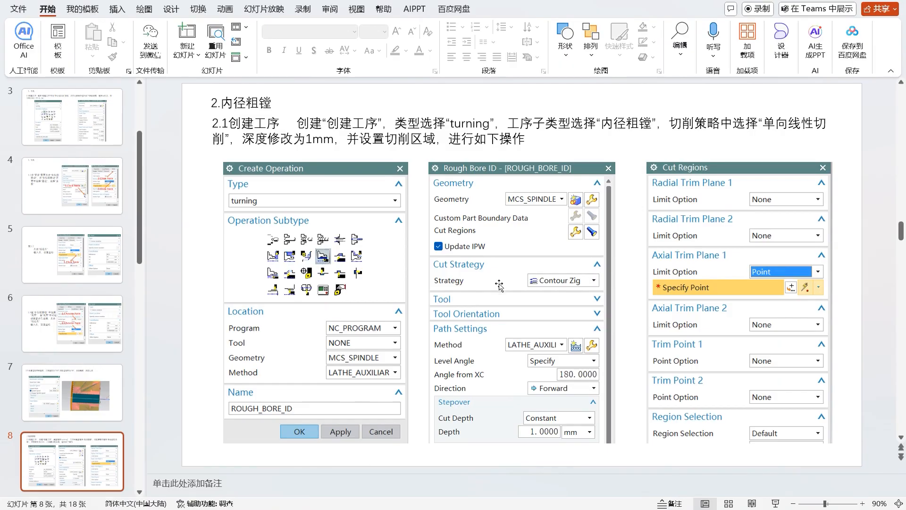
Step: Switch back to NX and create a turning operation of subtype ROUGH_BORE_ID using the tool ID_55_L_1
{"action": "mouse_move", "coordinate": [649, 509]}
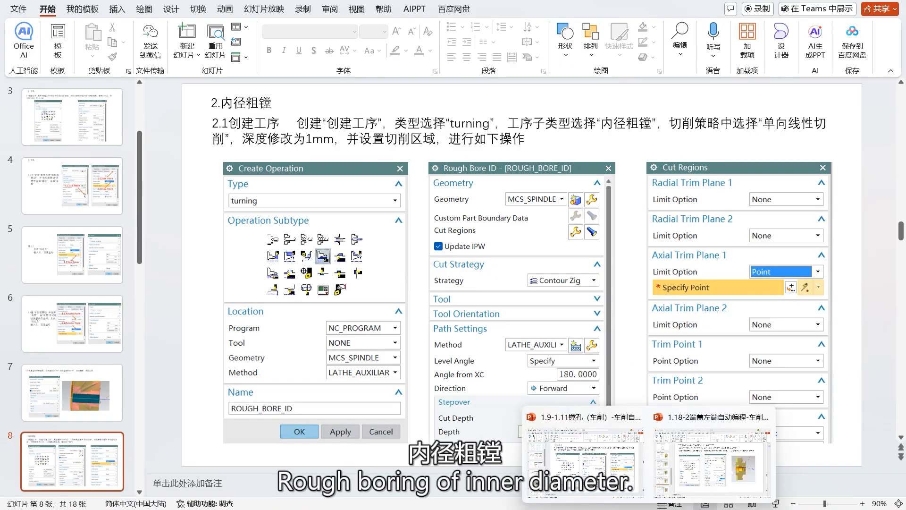
{"action": "mouse_move", "coordinate": [571, 509]}
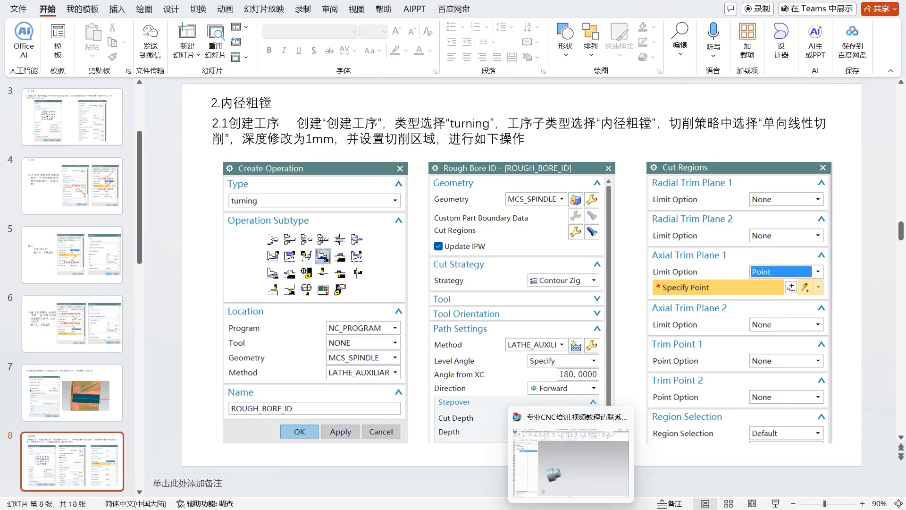
{"action": "left_click", "coordinate": [571, 462]}
{"action": "left_click", "coordinate": [81, 22]}
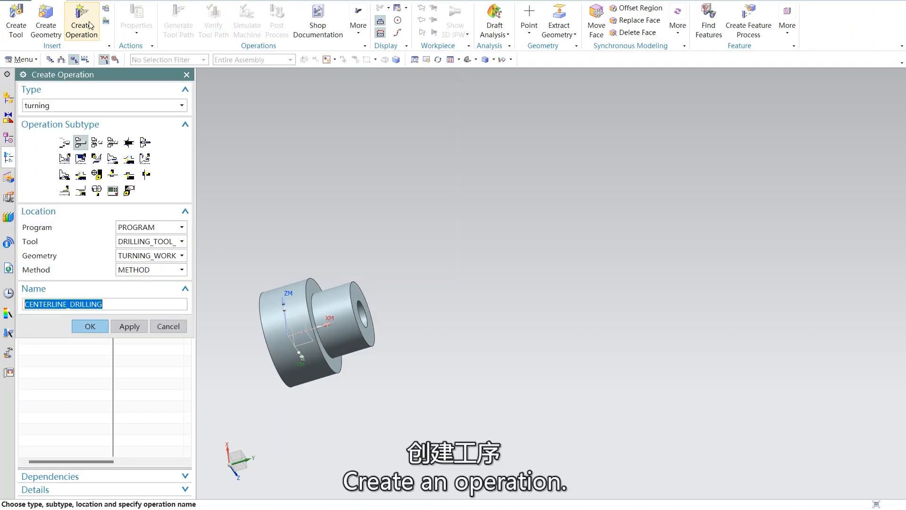
{"action": "left_click", "coordinate": [128, 158]}
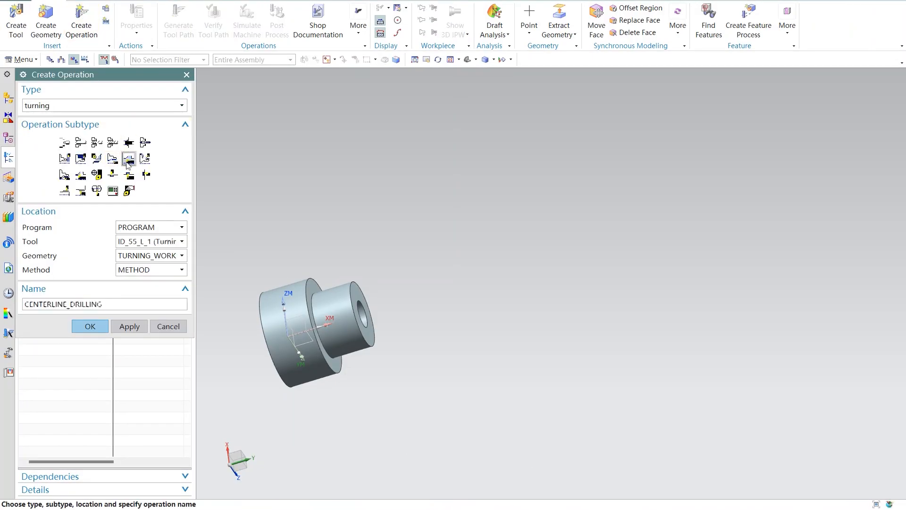
{"action": "mouse_move", "coordinate": [649, 508]}
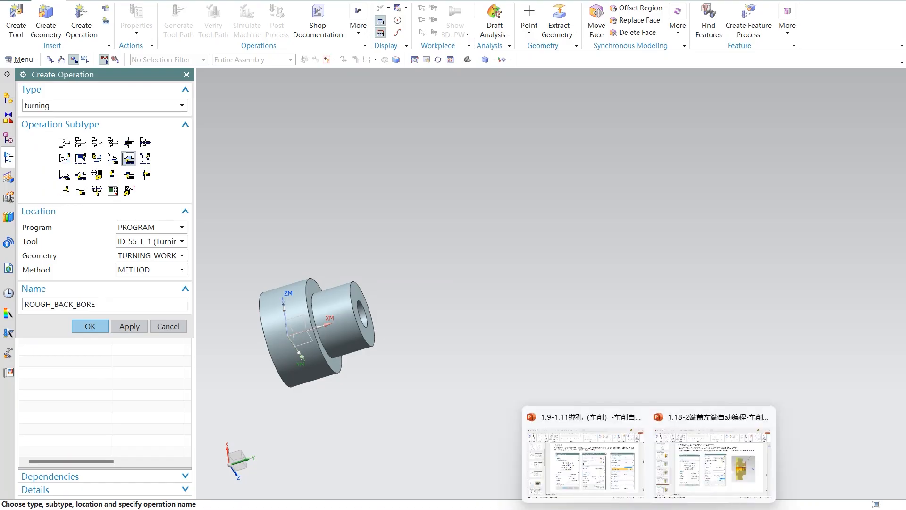
{"action": "mouse_move", "coordinate": [631, 472]}
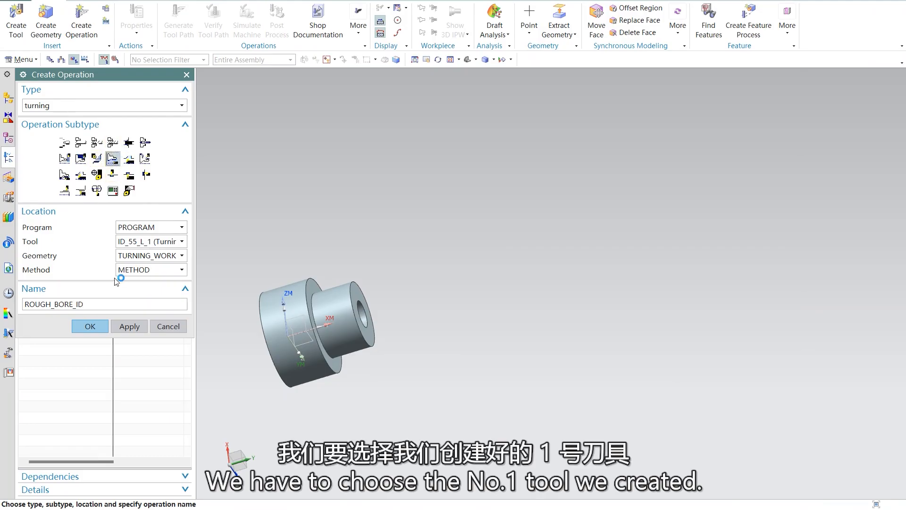
{"action": "left_click", "coordinate": [175, 243]}
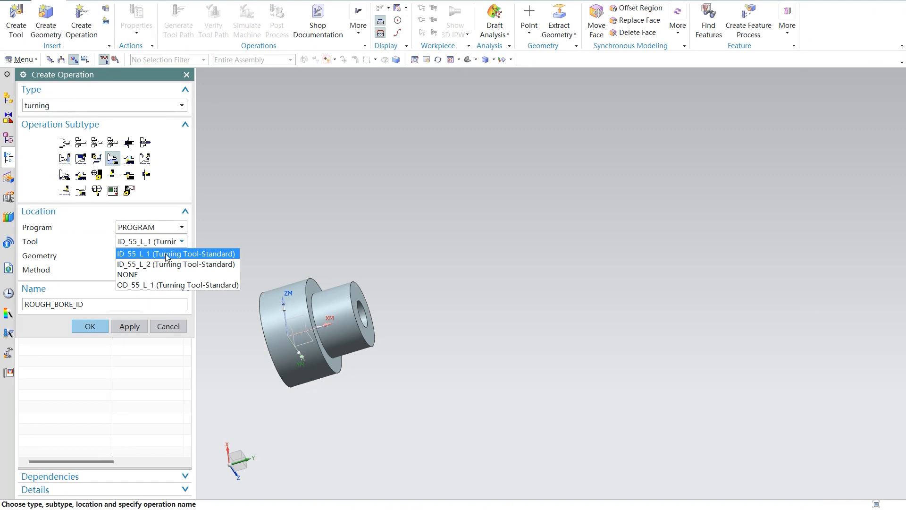
{"action": "left_click", "coordinate": [166, 257]}
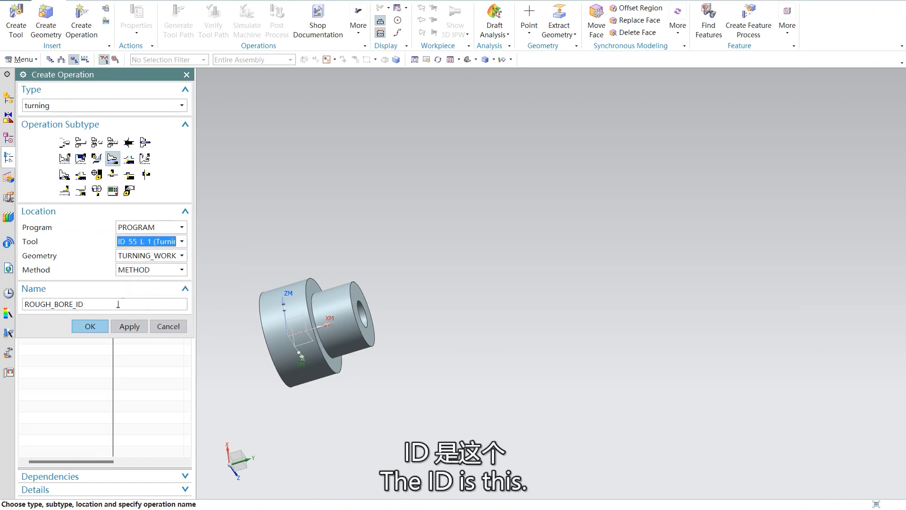
{"action": "left_click", "coordinate": [104, 326]}
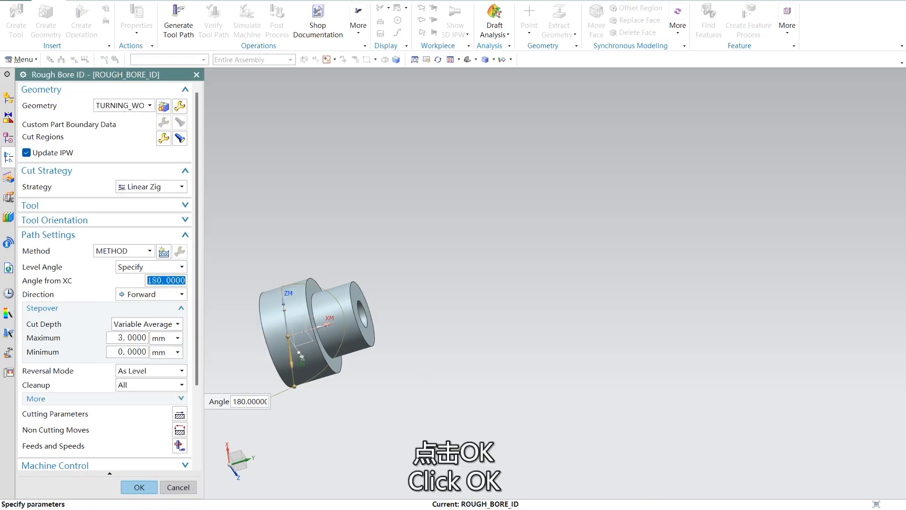
Step: Check the PowerPoint slide, set the cut strategy to Contour Zig and the constant cut depth to 1 mm
{"action": "left_click", "coordinate": [649, 509]}
{"action": "left_click", "coordinate": [619, 471]}
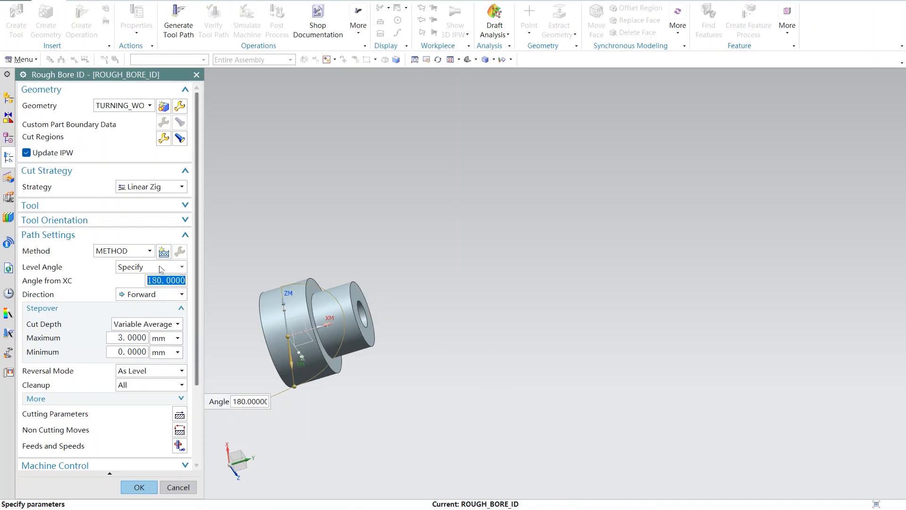
{"action": "left_click", "coordinate": [173, 186]}
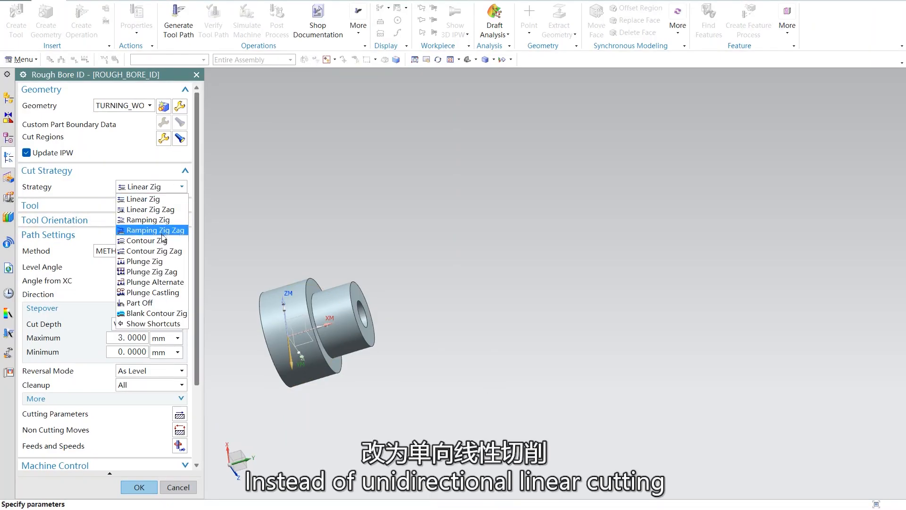
{"action": "left_click", "coordinate": [174, 242]}
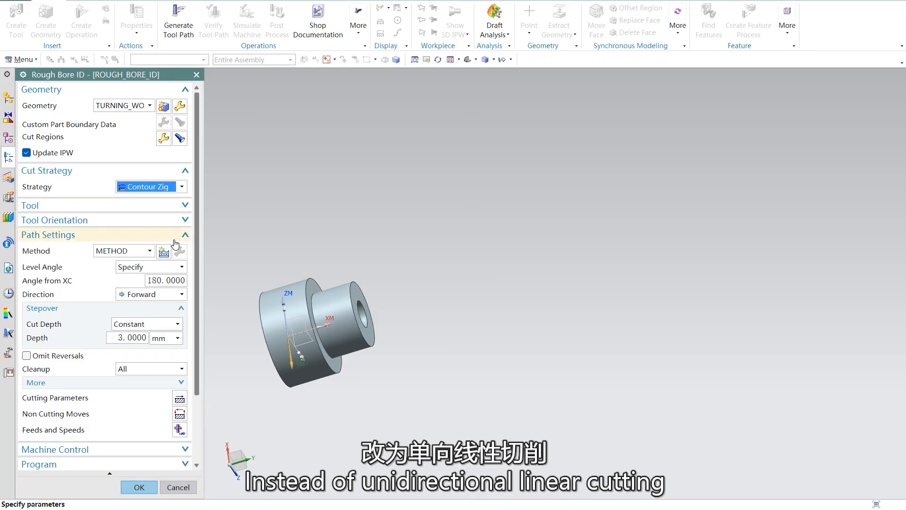
{"action": "left_click", "coordinate": [140, 336]}
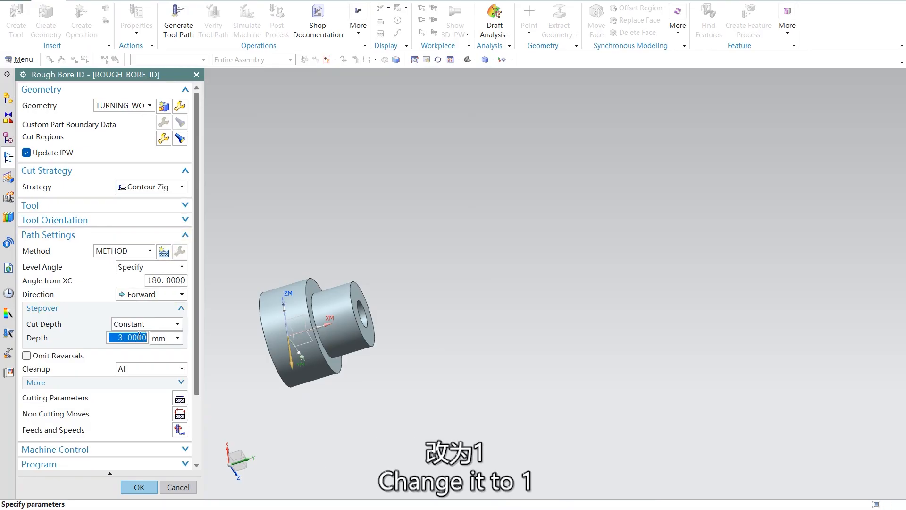
{"action": "type", "text": "1"}
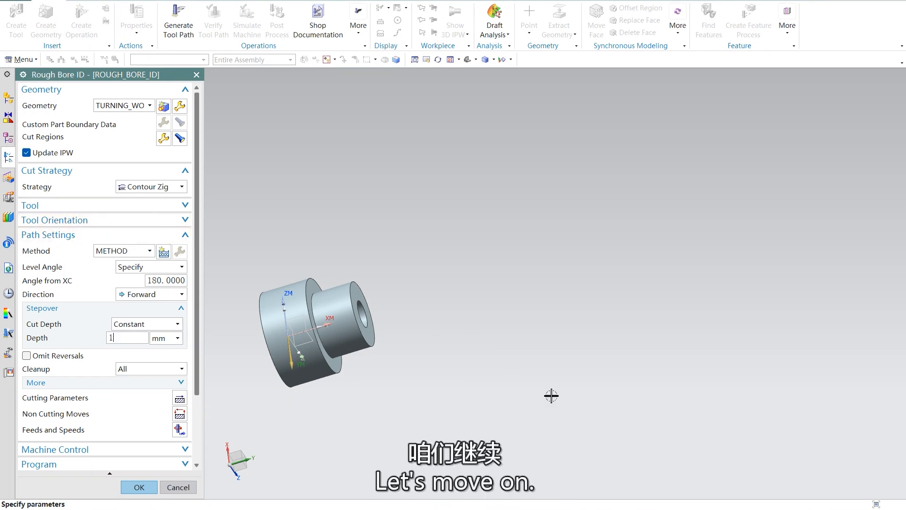
Step: Switch to the PowerPoint slides and read the cut region settings for the inner diameter rough boring operation
{"action": "left_click", "coordinate": [648, 509]}
{"action": "mouse_move", "coordinate": [564, 453]}
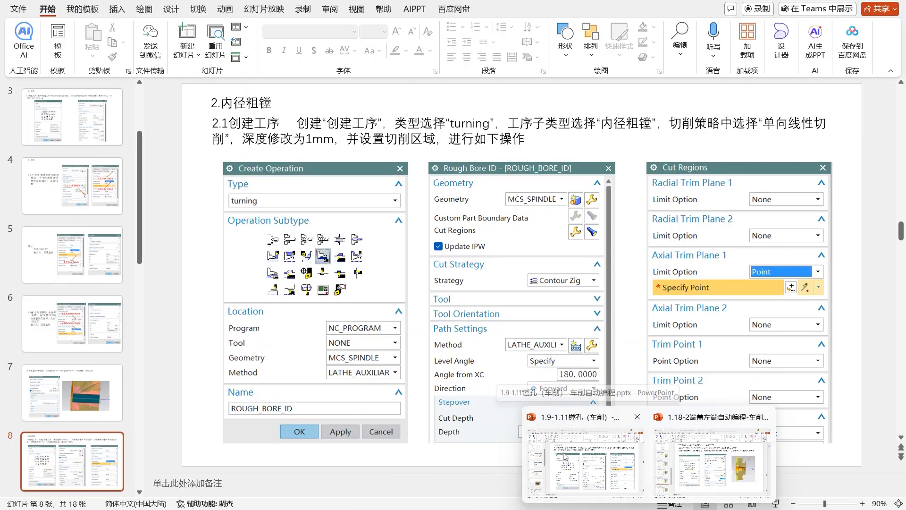
{"action": "left_click", "coordinate": [564, 455]}
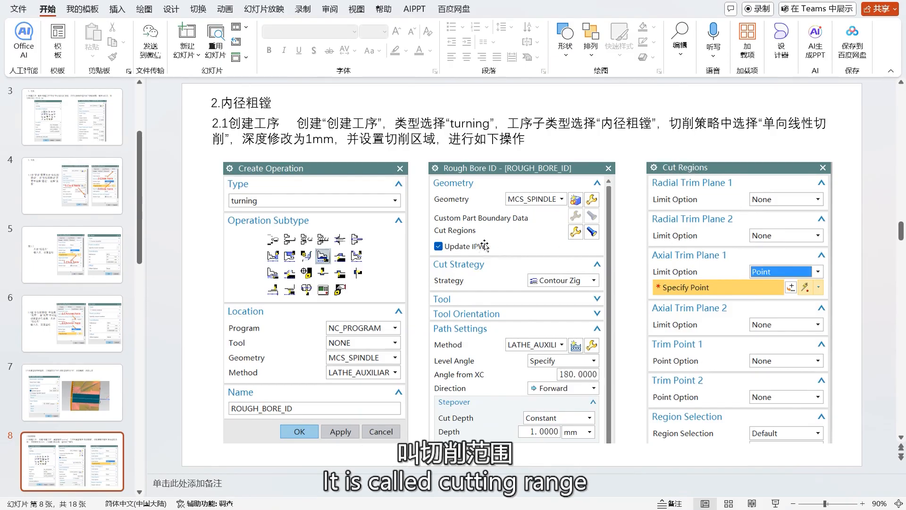
{"action": "mouse_move", "coordinate": [647, 508]}
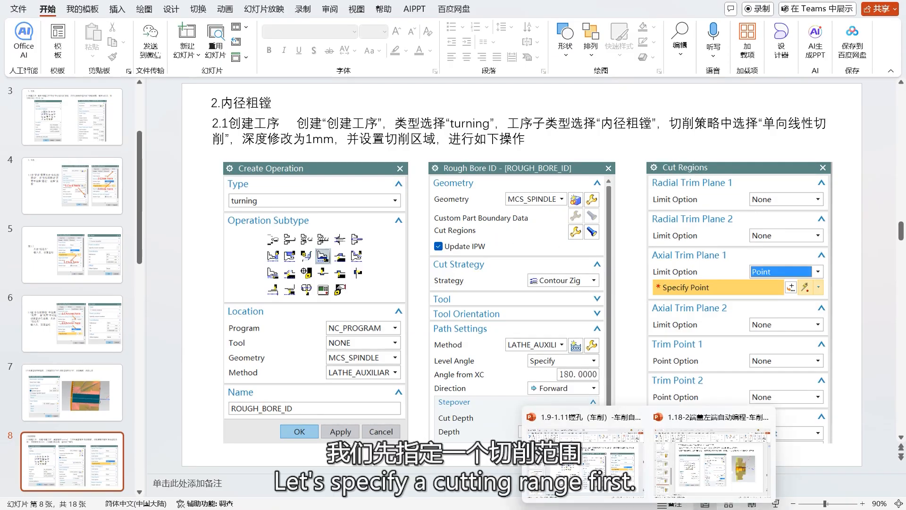
Step: Switch back to NX and limit the cut region with Axial Trim Plane 1 at a point on the small end face's arc centre
{"action": "left_click", "coordinate": [630, 508]}
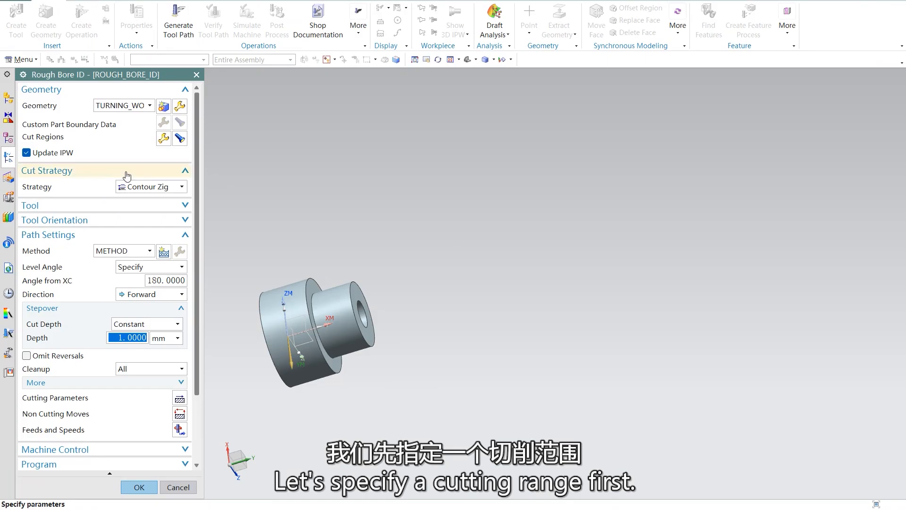
{"action": "left_click", "coordinate": [163, 139]}
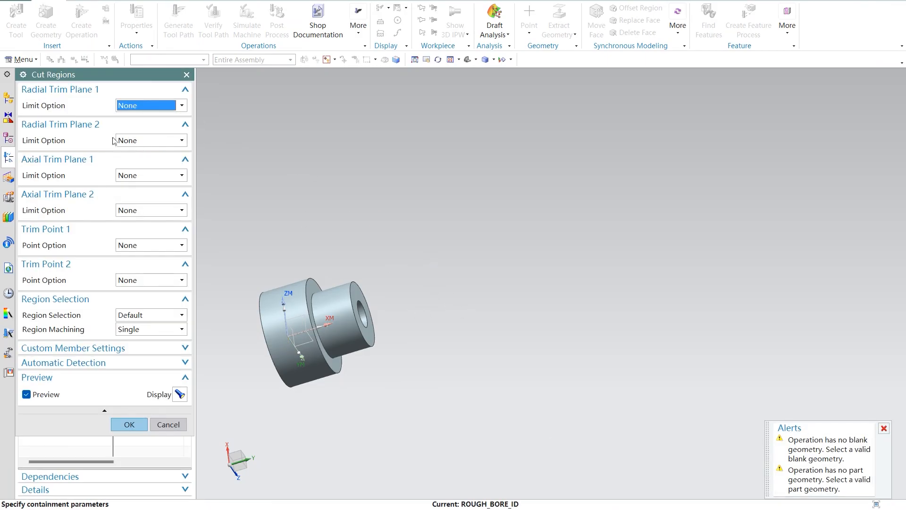
{"action": "left_click", "coordinate": [174, 179]}
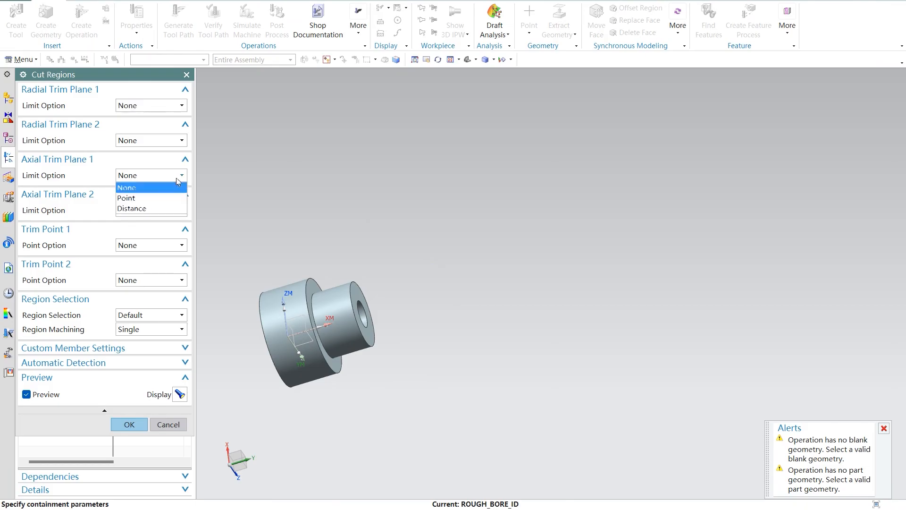
{"action": "left_click", "coordinate": [158, 196]}
{"action": "middle_click_drag", "start_coordinate": [468, 311], "coordinate": [441, 314]}
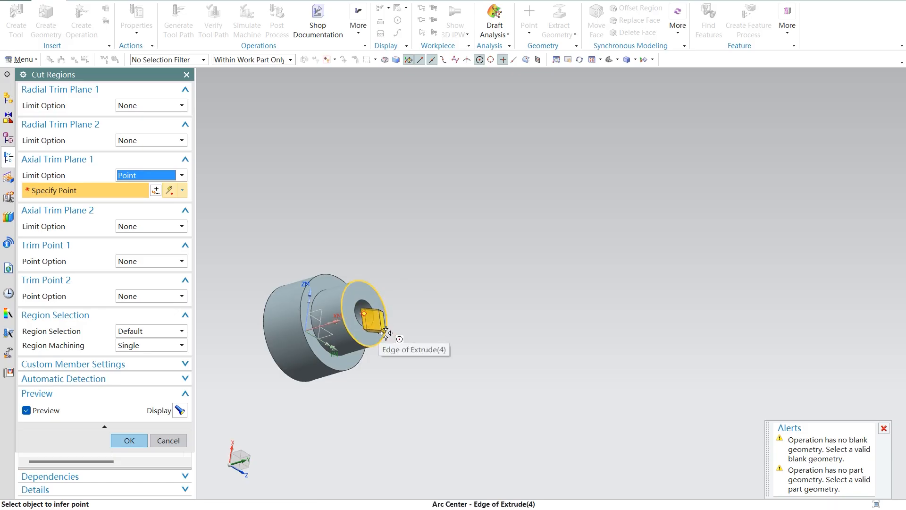
{"action": "left_click", "coordinate": [386, 333]}
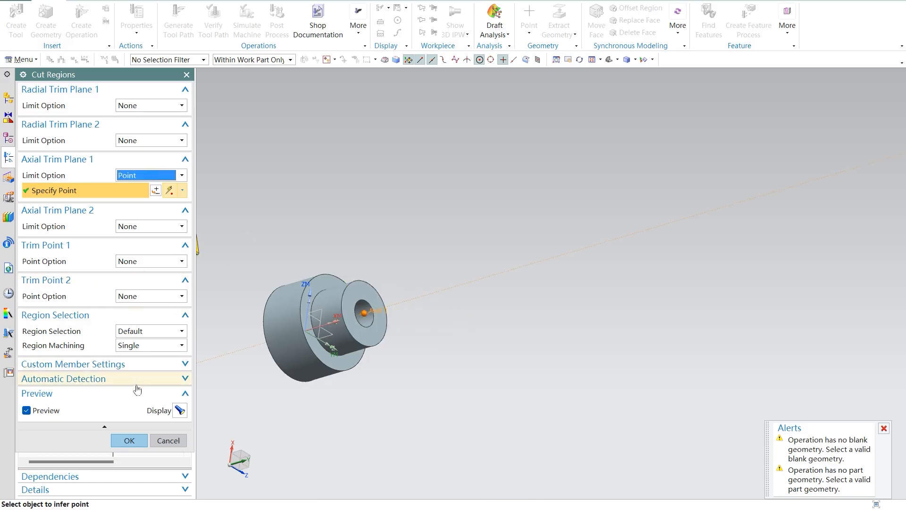
{"action": "left_click", "coordinate": [129, 440]}
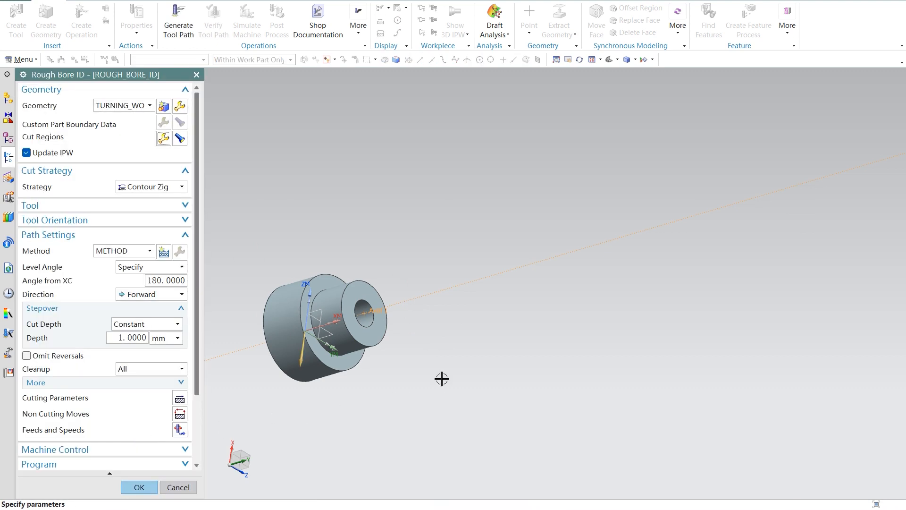
Step: Create a new turning MCS spindle geometry for the operation with its origin at the bore centre on the small end face
{"action": "left_click", "coordinate": [164, 106]}
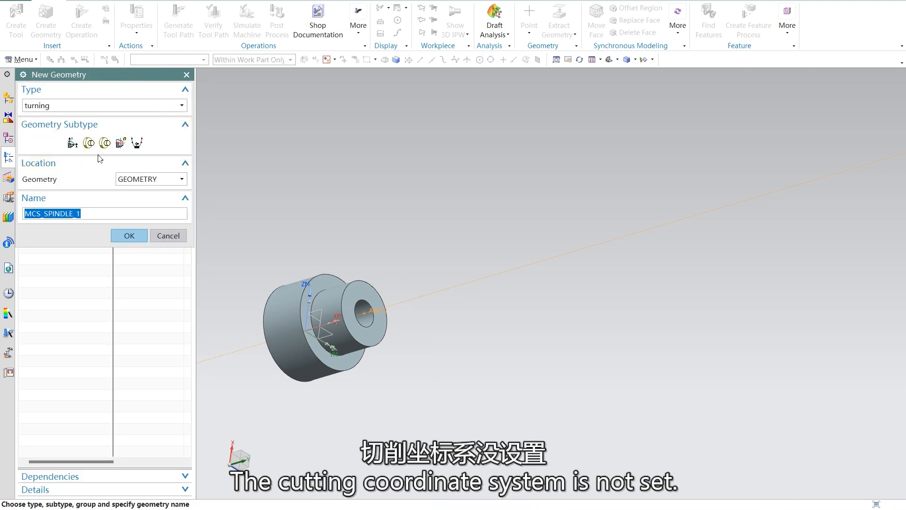
{"action": "left_click", "coordinate": [129, 236]}
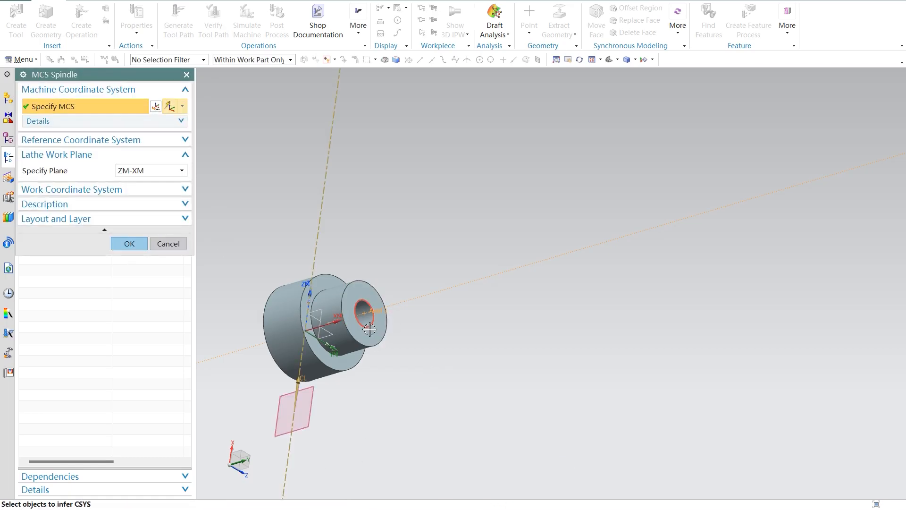
{"action": "left_click", "coordinate": [363, 315]}
{"action": "left_click", "coordinate": [123, 244]}
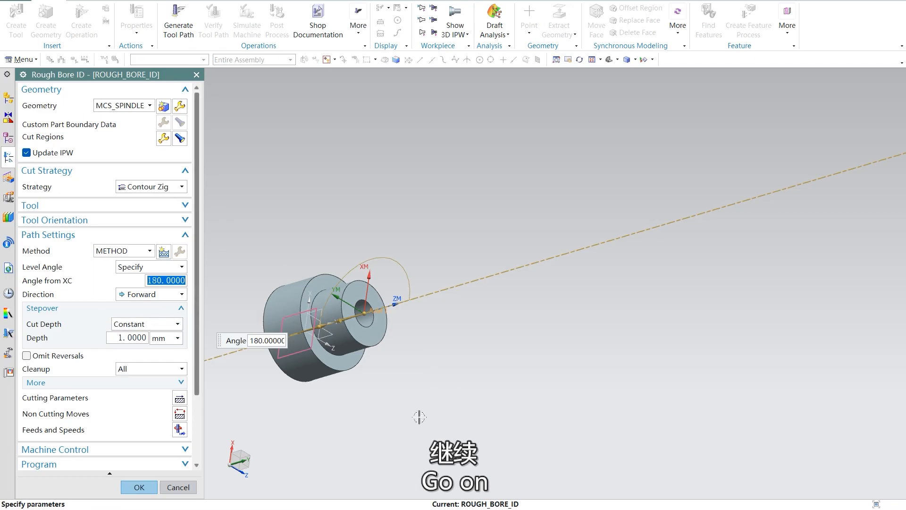
Step: Switch to the PowerPoint slides and read the approach settings for the non cutting moves
{"action": "left_click", "coordinate": [641, 509]}
{"action": "left_click", "coordinate": [589, 455]}
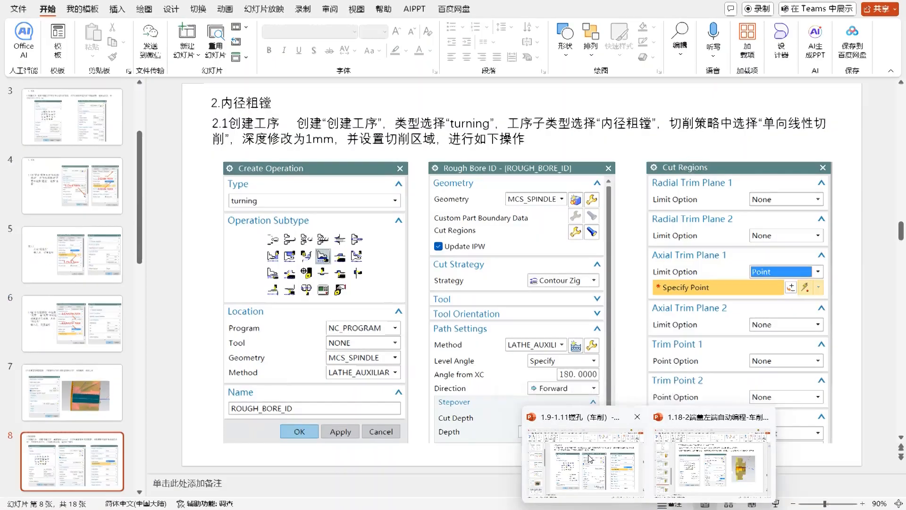
{"action": "scroll", "coordinate": [607, 317], "scroll_direction": "down", "scroll_amount": 1}
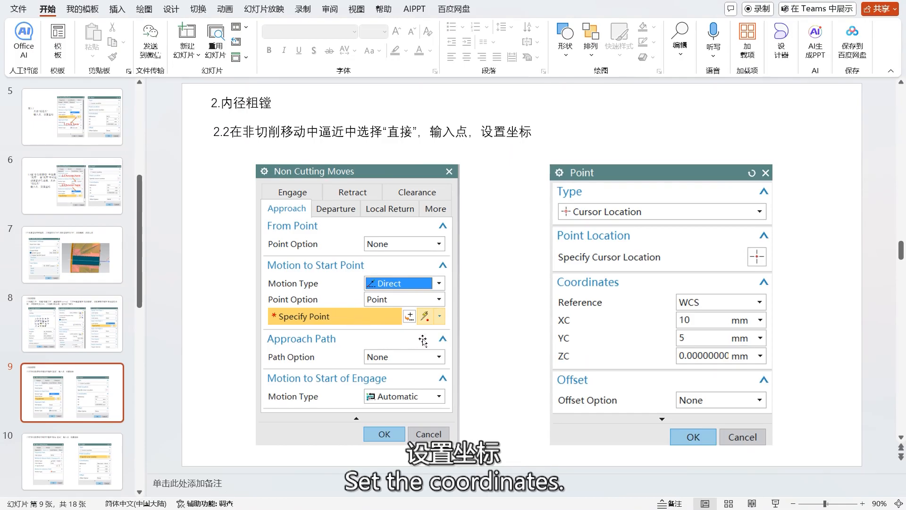
Step: Switch back to NX and set the approach motion to start point to Direct, placing the point at about X 9.58, Y 55.65, Z 0.06
{"action": "mouse_move", "coordinate": [649, 509]}
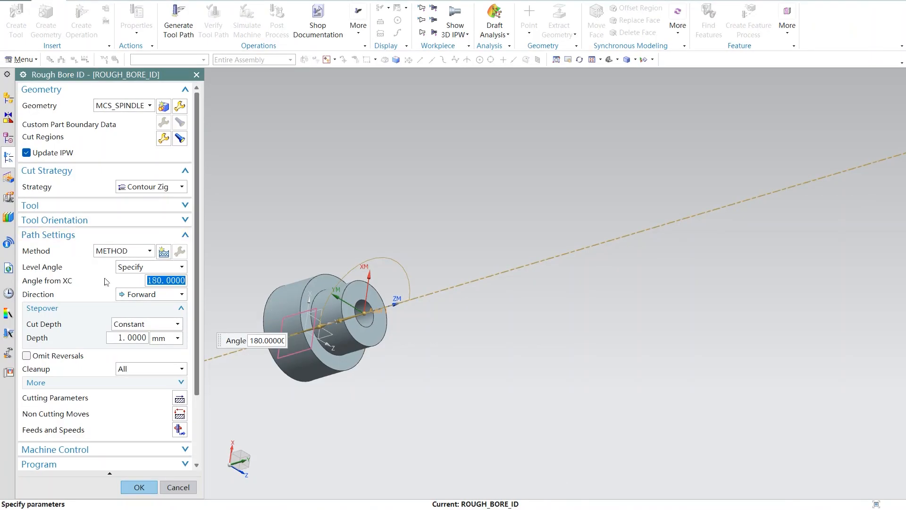
{"action": "left_click", "coordinate": [180, 413]}
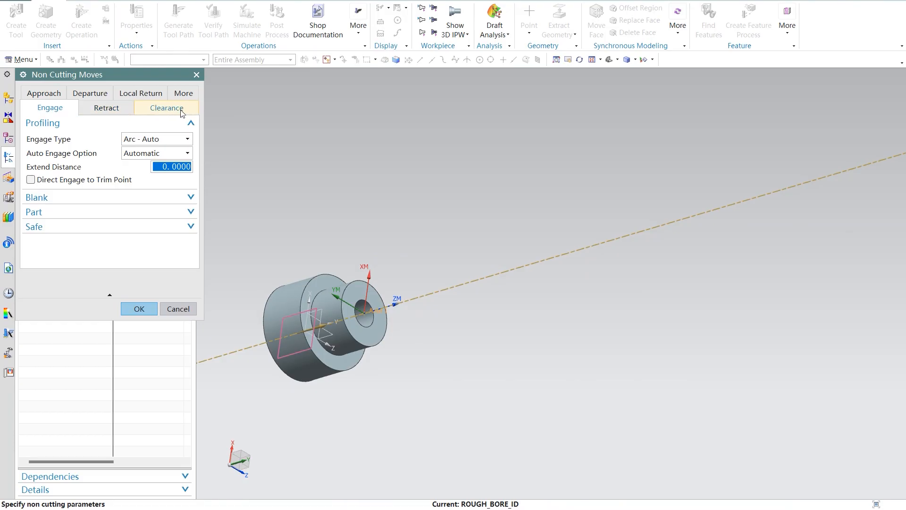
{"action": "left_click", "coordinate": [44, 93]}
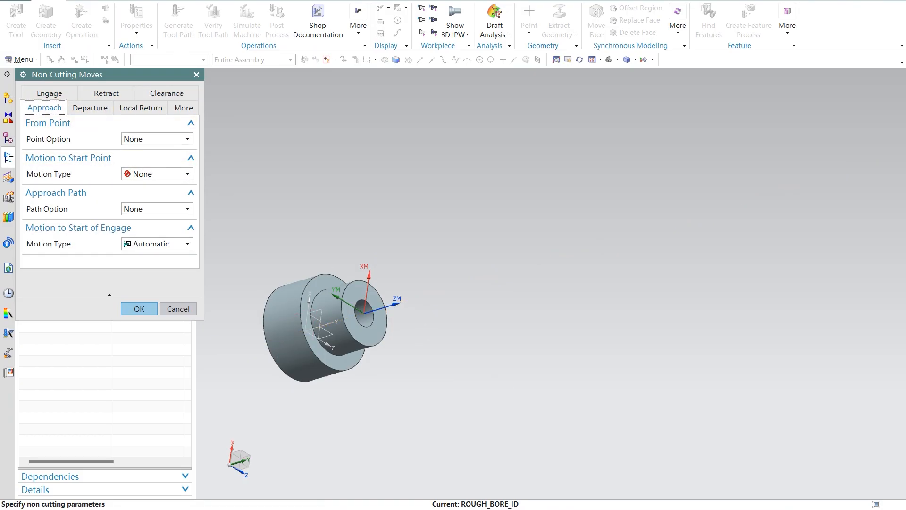
{"action": "mouse_move", "coordinate": [649, 509]}
{"action": "mouse_move", "coordinate": [625, 463]}
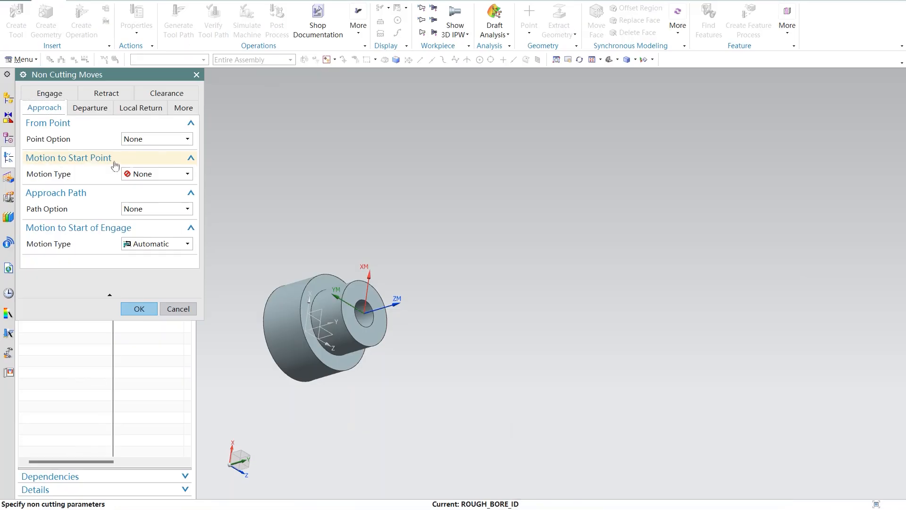
{"action": "left_click", "coordinate": [179, 174]}
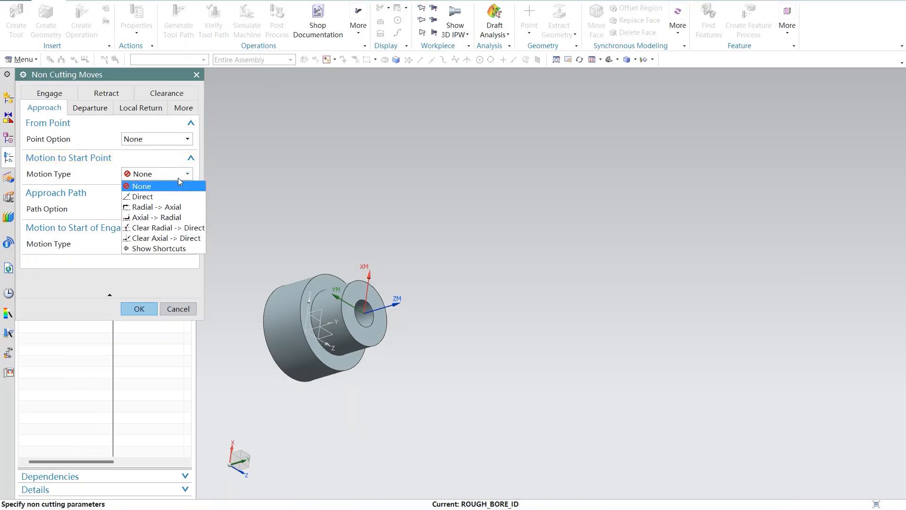
{"action": "left_click", "coordinate": [160, 196]}
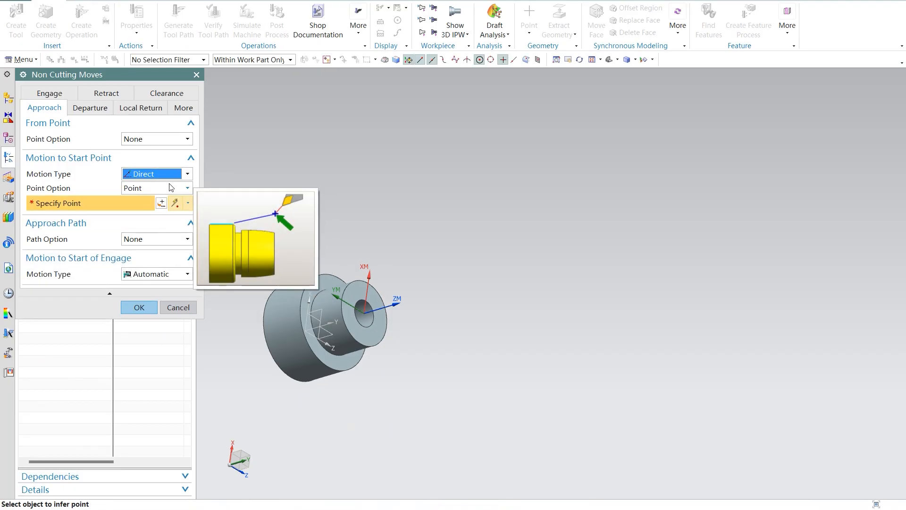
{"action": "scroll", "coordinate": [386, 332], "scroll_direction": "up", "scroll_amount": 5}
{"action": "middle_click_drag", "start_coordinate": [440, 274], "coordinate": [469, 298]}
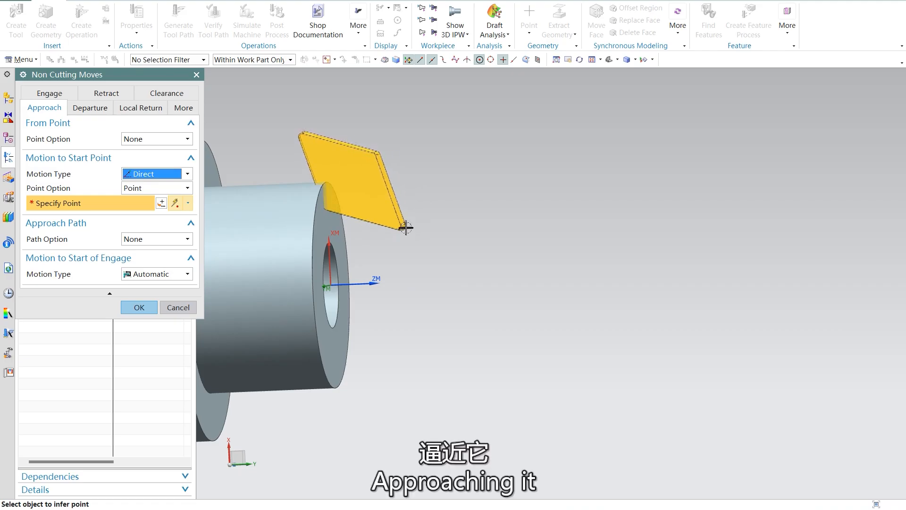
{"action": "left_click", "coordinate": [402, 227]}
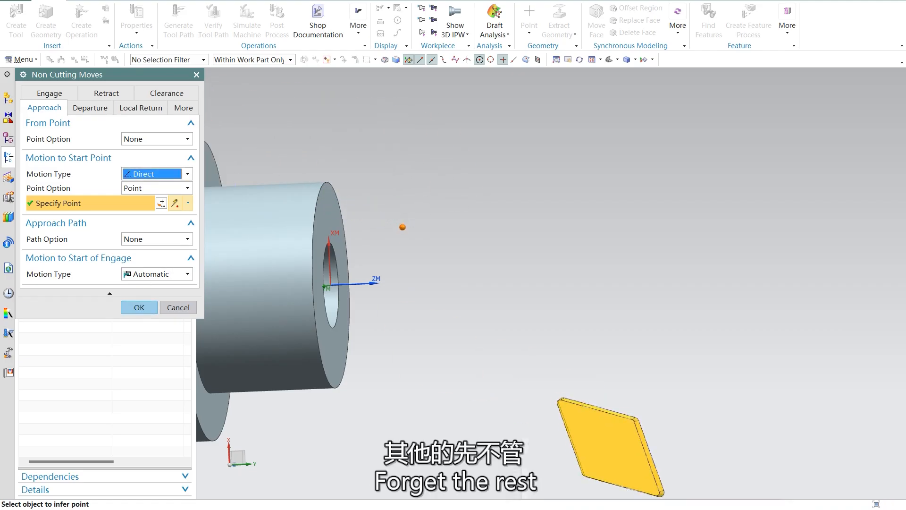
Step: Switch to the PowerPoint slides and read the departure settings for the non cutting moves
{"action": "left_click", "coordinate": [609, 465]}
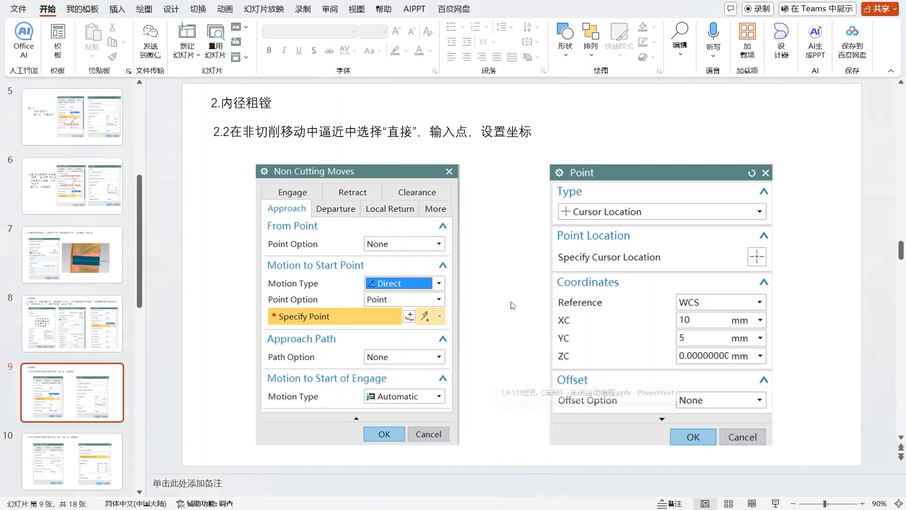
{"action": "scroll", "coordinate": [567, 291], "scroll_direction": "down", "scroll_amount": 1}
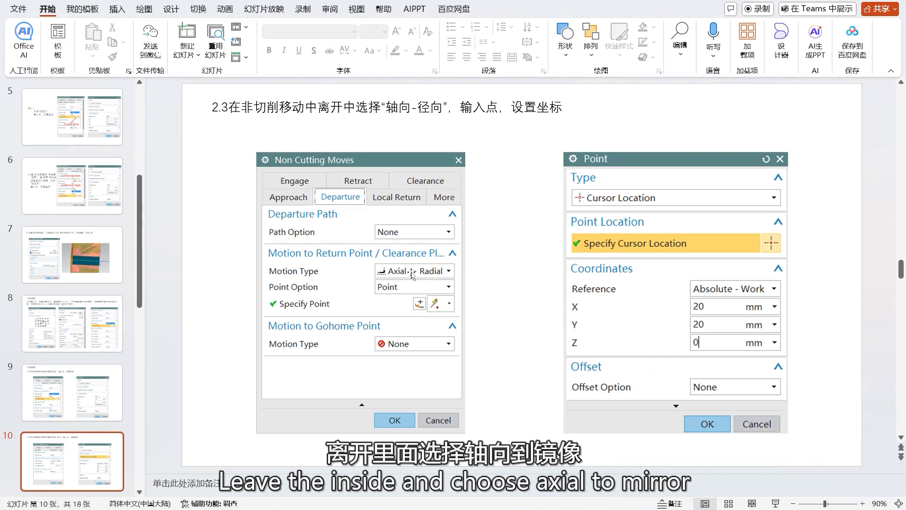
{"action": "mouse_move", "coordinate": [649, 509]}
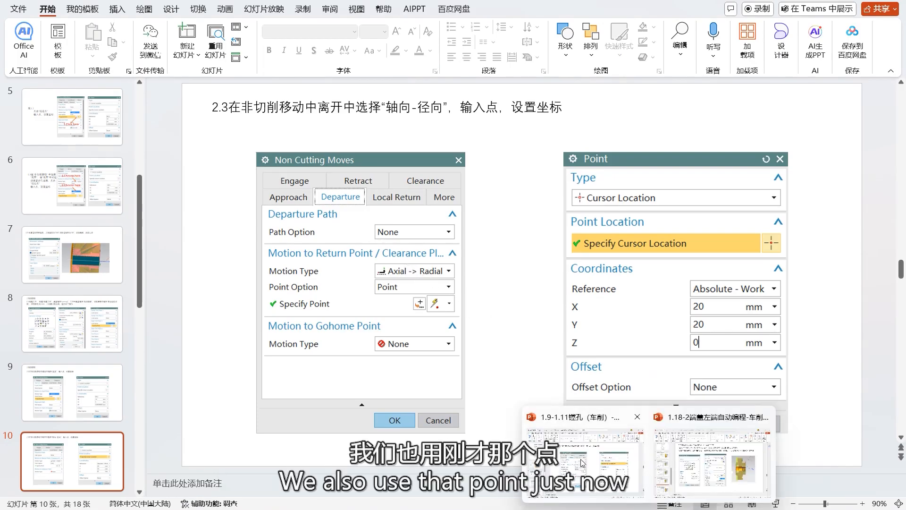
Step: Switch back to NX, set the departure motion to return point to Axial -> Radial, and try to reuse the approach start point as return point
{"action": "left_click", "coordinate": [568, 507]}
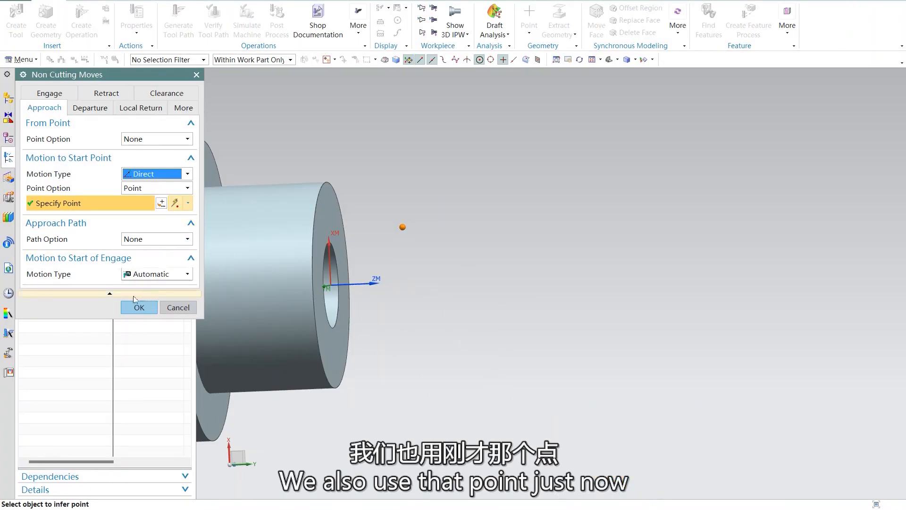
{"action": "left_click", "coordinate": [86, 109]}
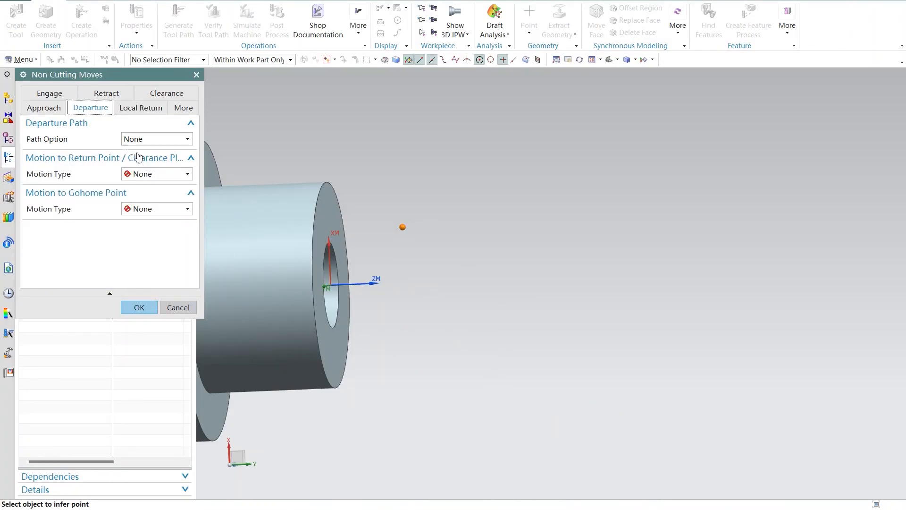
{"action": "left_click", "coordinate": [175, 174]}
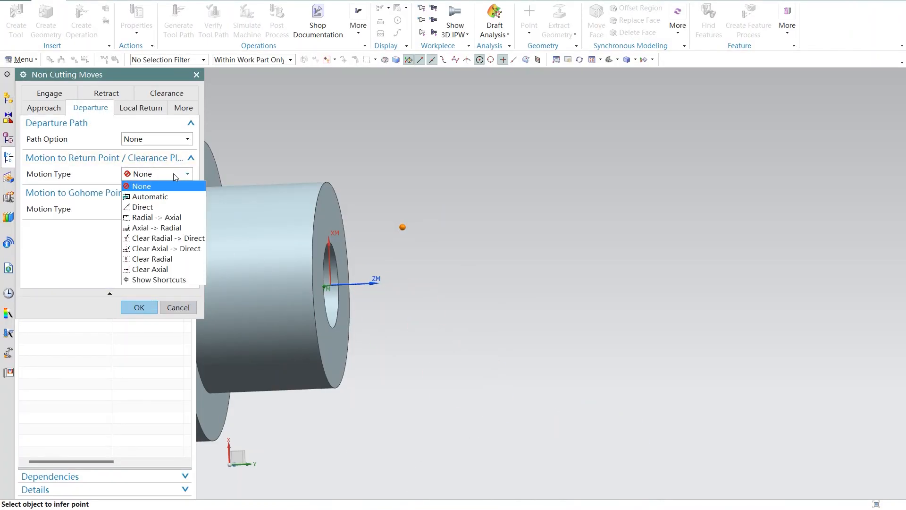
{"action": "left_click", "coordinate": [158, 228]}
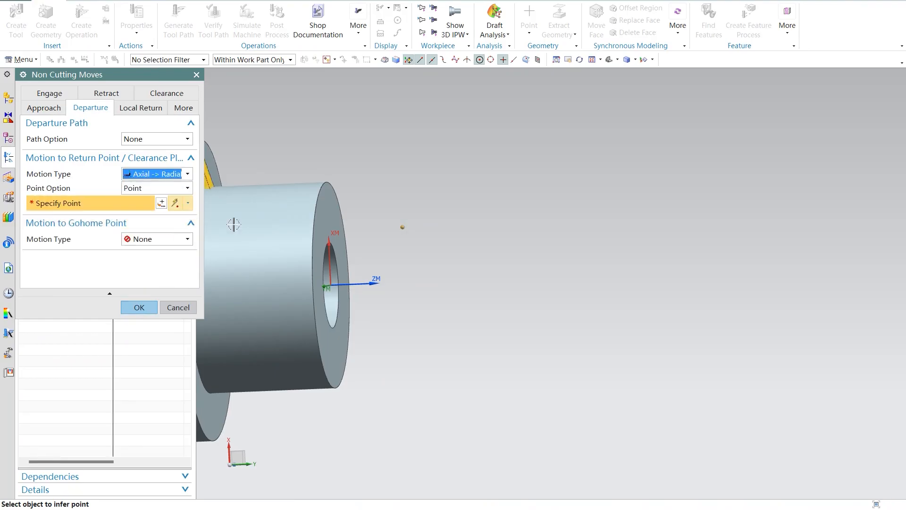
{"action": "left_click", "coordinate": [402, 227]}
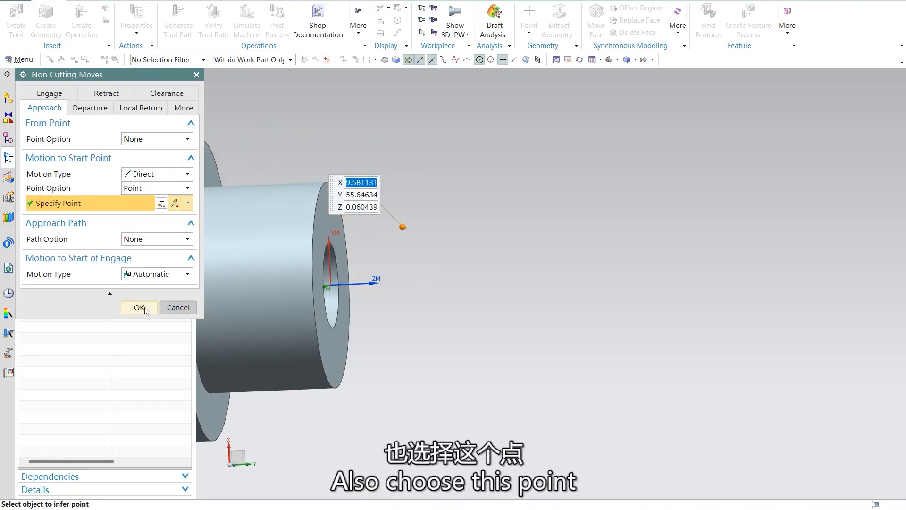
Step: Try to confirm the non cutting moves with the approach start point reused as the return point
{"action": "left_click", "coordinate": [142, 307]}
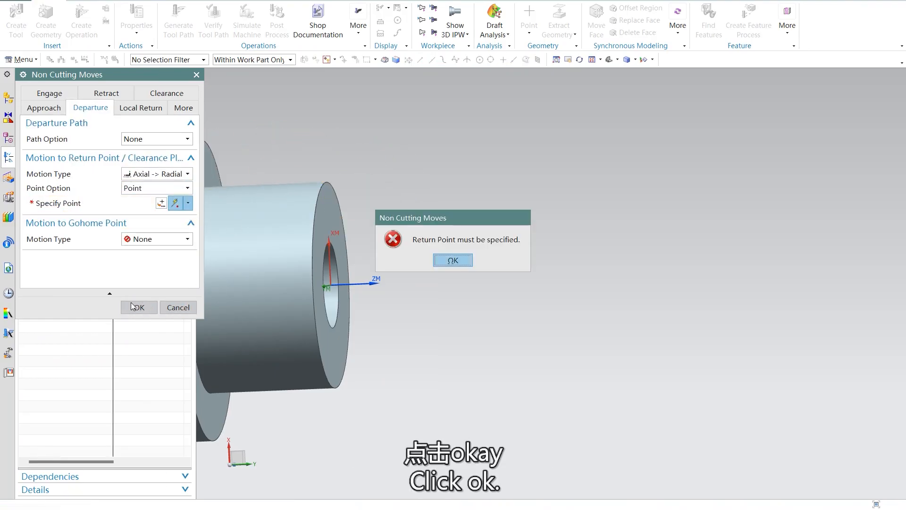
{"action": "left_click", "coordinate": [453, 259]}
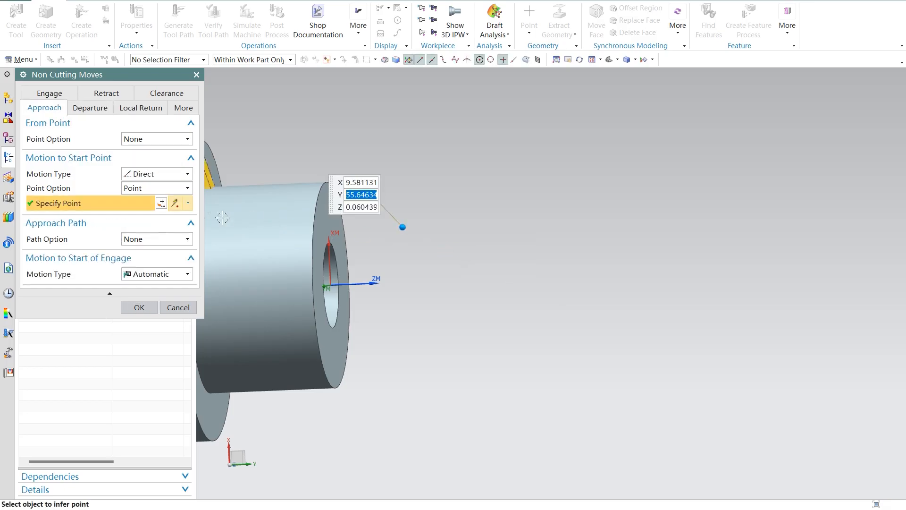
{"action": "left_click", "coordinate": [139, 309]}
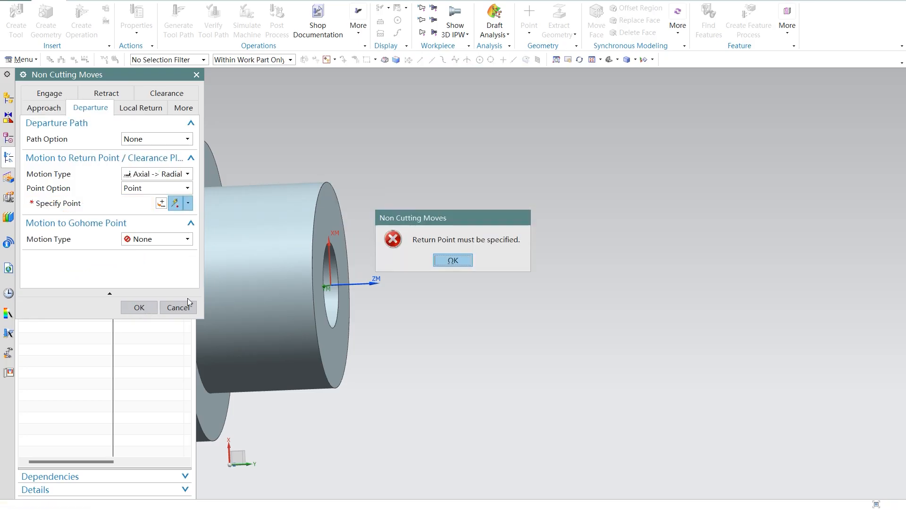
{"action": "left_click", "coordinate": [463, 259]}
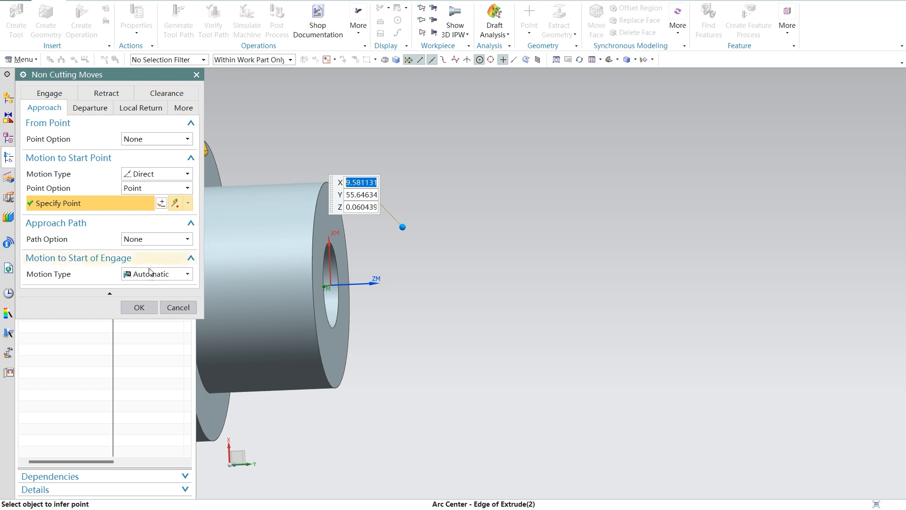
{"action": "left_click", "coordinate": [140, 308]}
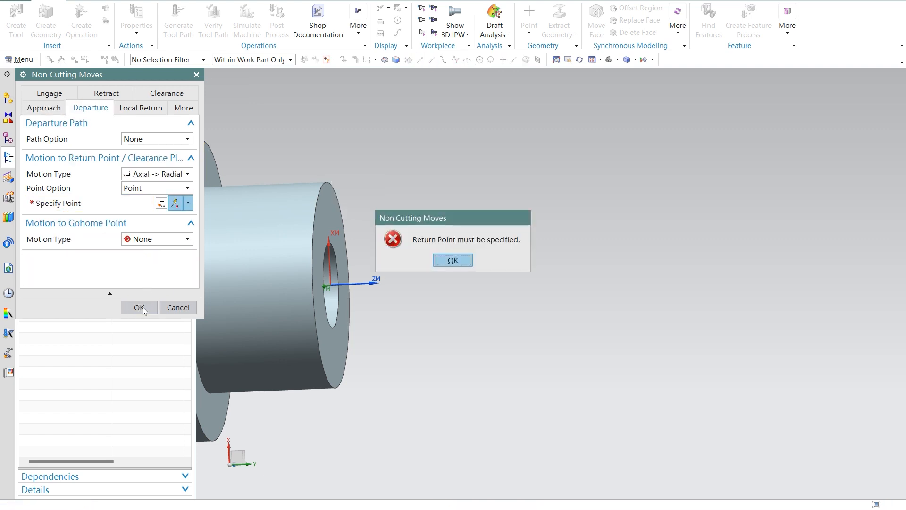
{"action": "left_click", "coordinate": [453, 260]}
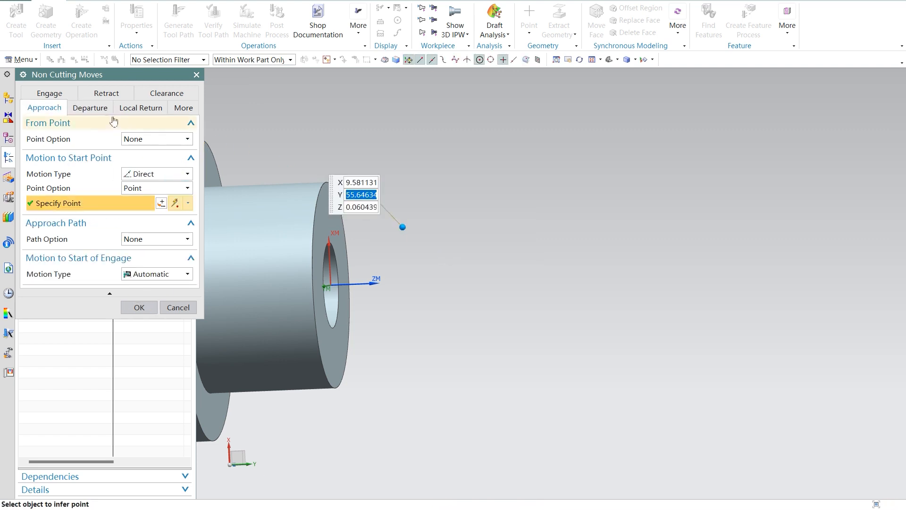
Step: Set the departure path option to Points and place the departure point at the centre of the bore's circular edge on the end face
{"action": "left_click", "coordinate": [90, 107]}
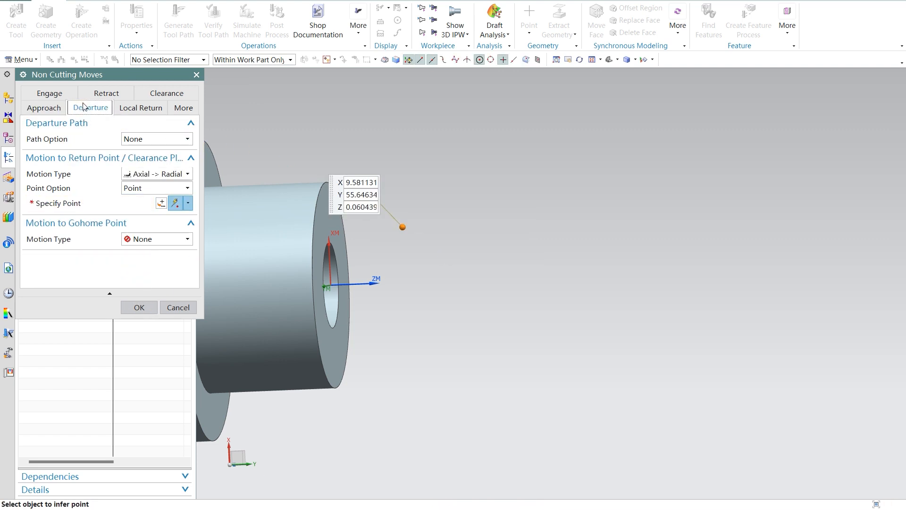
{"action": "left_click", "coordinate": [178, 141]}
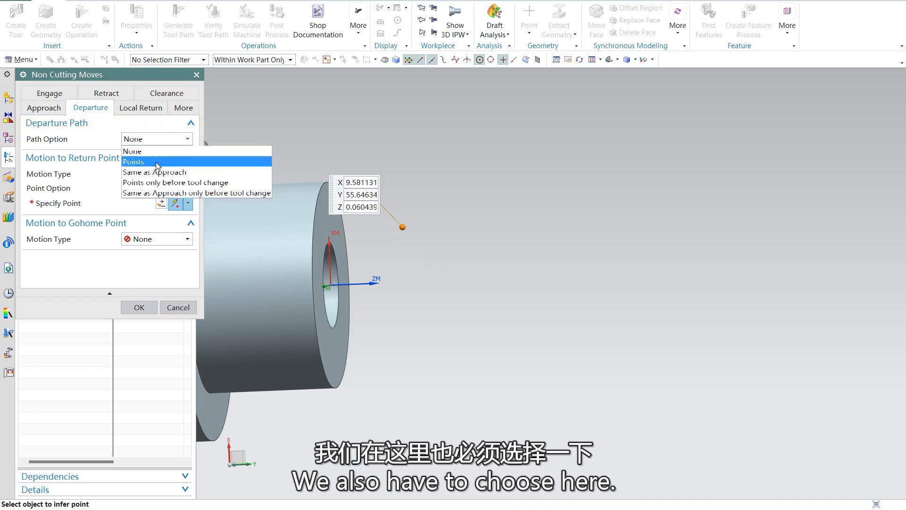
{"action": "left_click", "coordinate": [168, 161]}
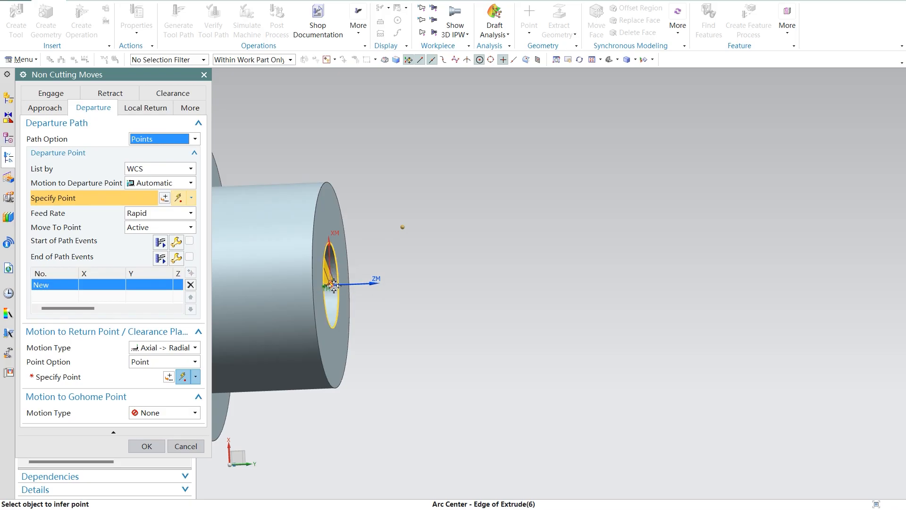
{"action": "left_click", "coordinate": [333, 284]}
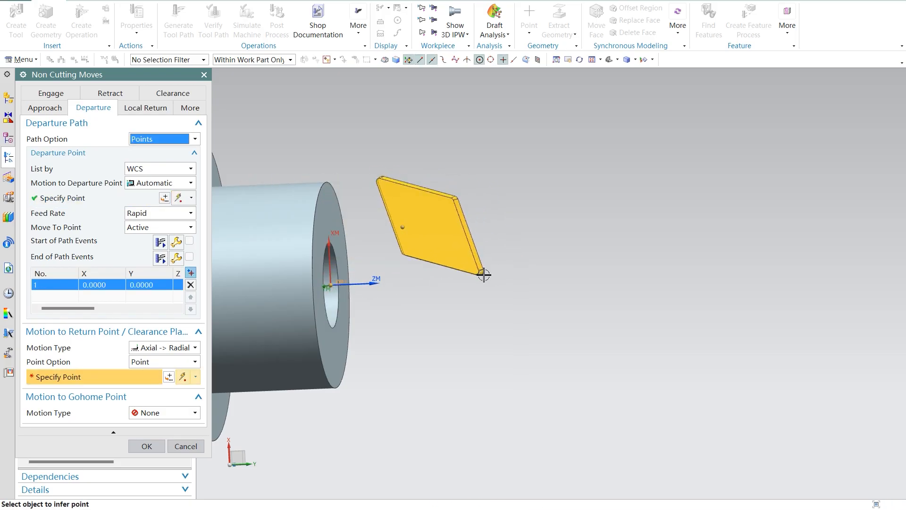
{"action": "left_click", "coordinate": [332, 286]}
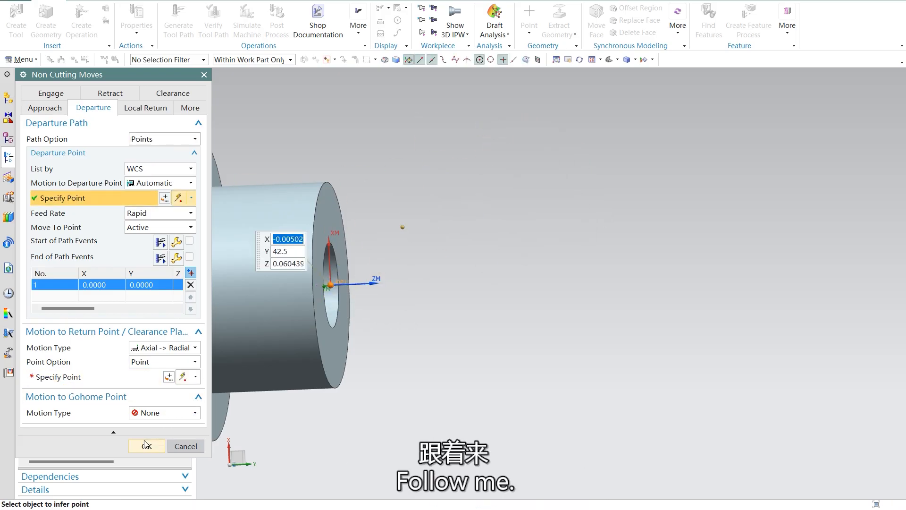
Step: Specify the return point at the centre of the bore's circular edge and accept the non cutting moves
{"action": "left_click", "coordinate": [335, 319]}
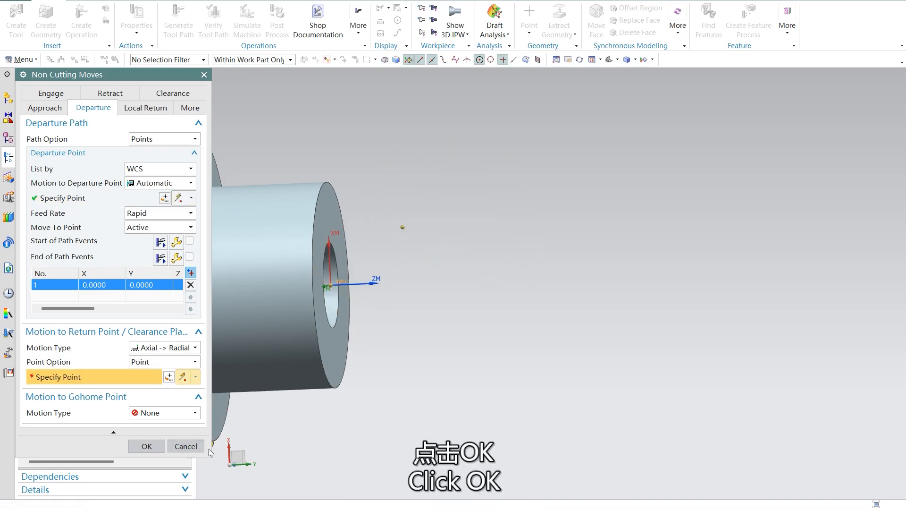
{"action": "left_click", "coordinate": [150, 449]}
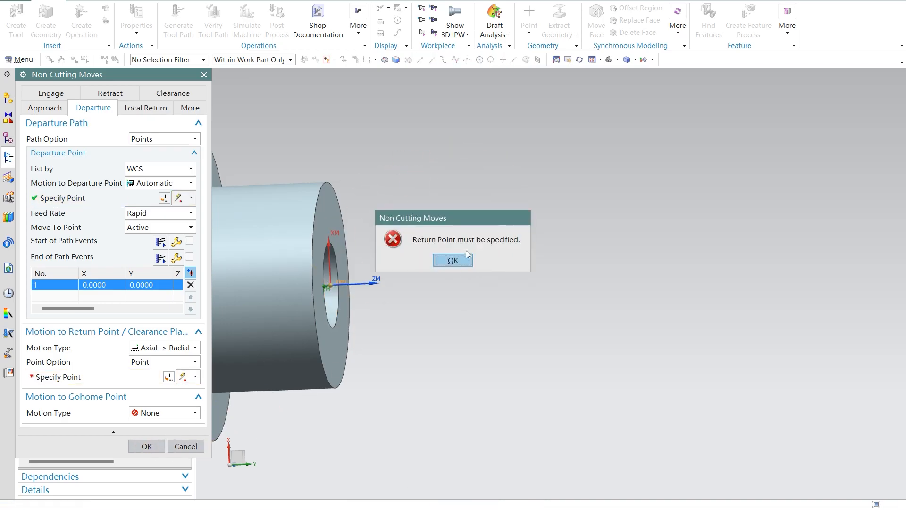
{"action": "left_click", "coordinate": [452, 260]}
{"action": "left_click", "coordinate": [334, 326]}
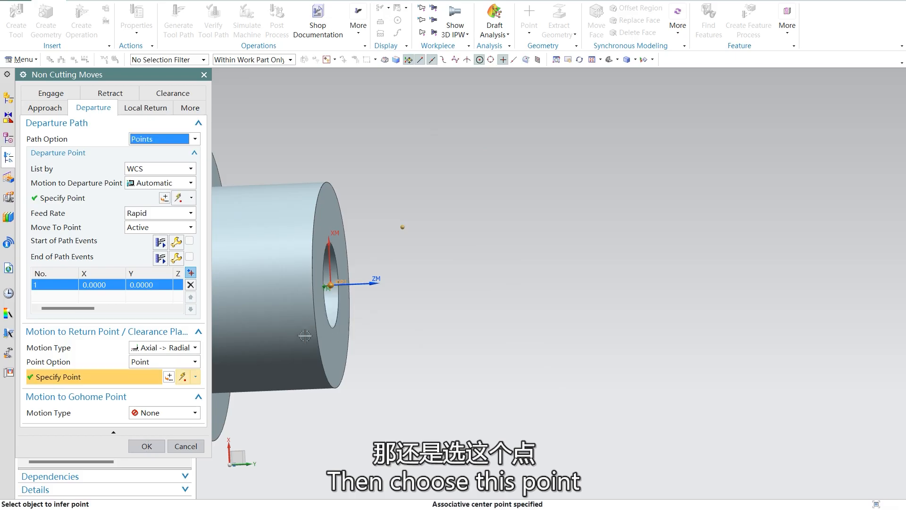
{"action": "left_click", "coordinate": [147, 446]}
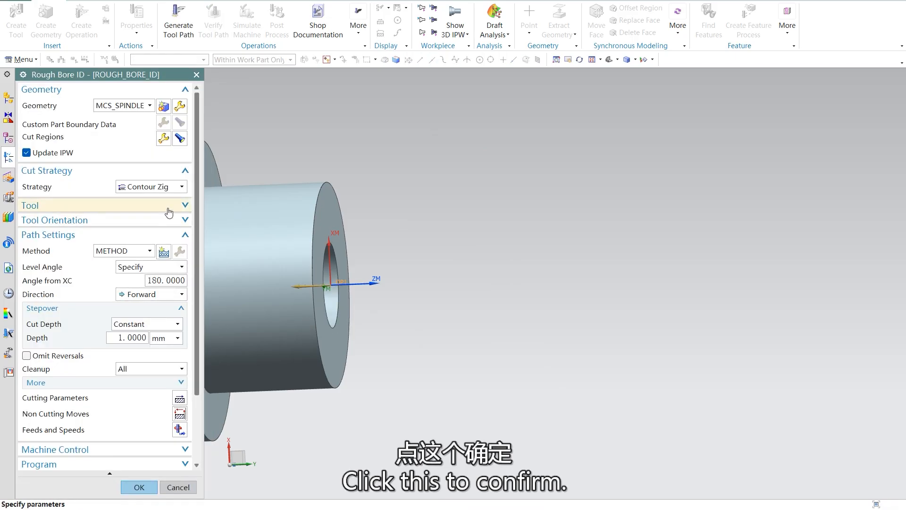
Step: Open the operation's feeds and speeds settings, and switch to the PowerPoint slides to read the required spindle speed and feed rate
{"action": "left_click", "coordinate": [178, 430]}
{"action": "mouse_move", "coordinate": [650, 509]}
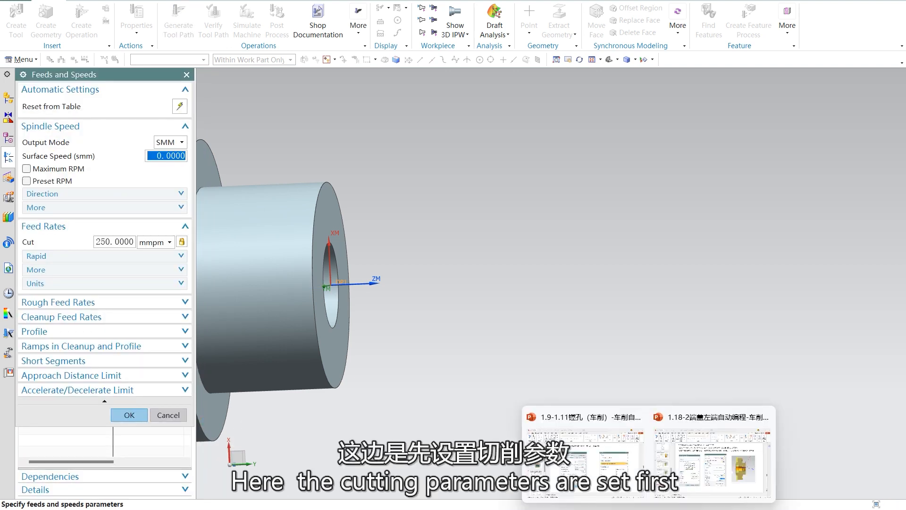
{"action": "left_click", "coordinate": [620, 457]}
{"action": "scroll", "coordinate": [605, 287], "scroll_direction": "down", "scroll_amount": 1}
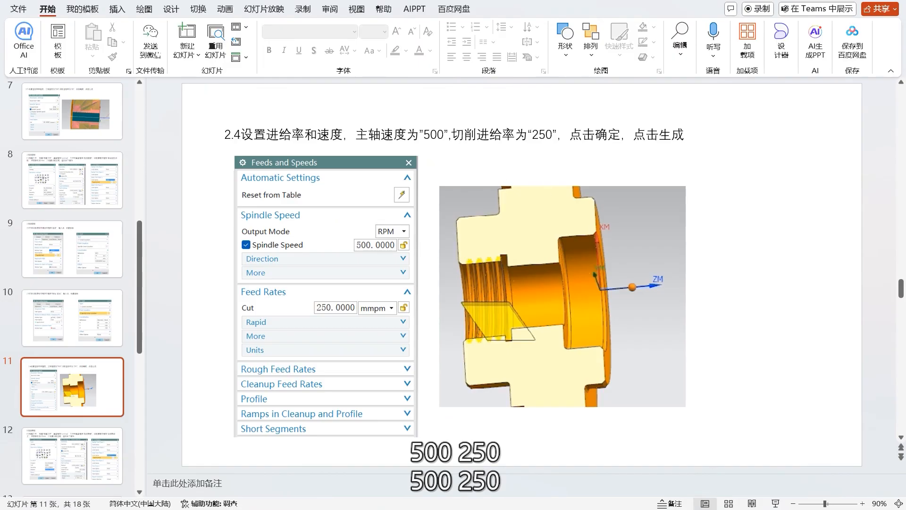
Step: Switch back to NX, set the spindle output mode to RPM with a spindle speed of 500, and accept the feeds and speeds
{"action": "mouse_move", "coordinate": [649, 509]}
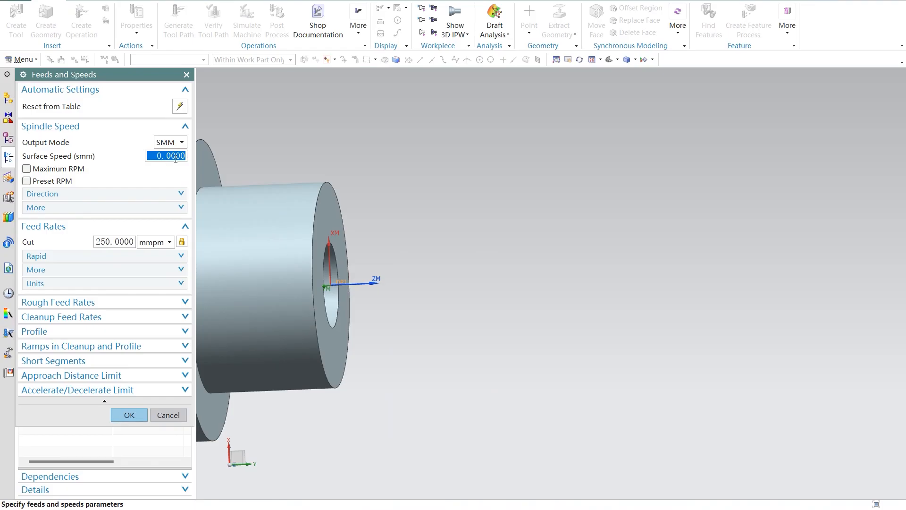
{"action": "left_click", "coordinate": [170, 142]}
{"action": "left_click", "coordinate": [163, 152]}
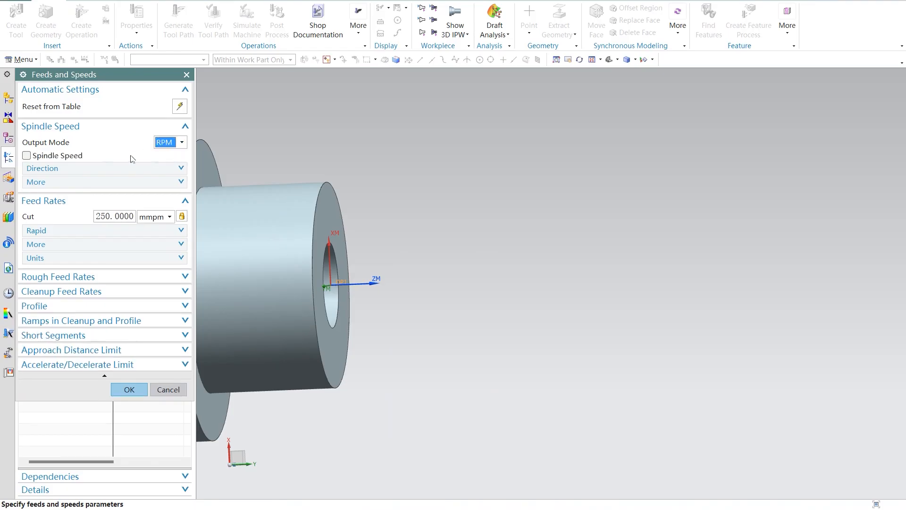
{"action": "left_click", "coordinate": [27, 156]}
{"action": "left_click", "coordinate": [167, 152]}
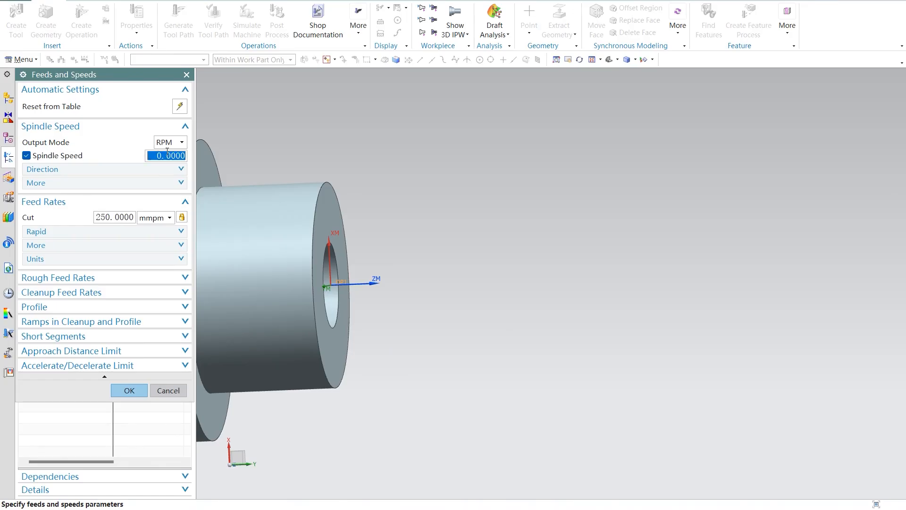
{"action": "type", "text": "5"}
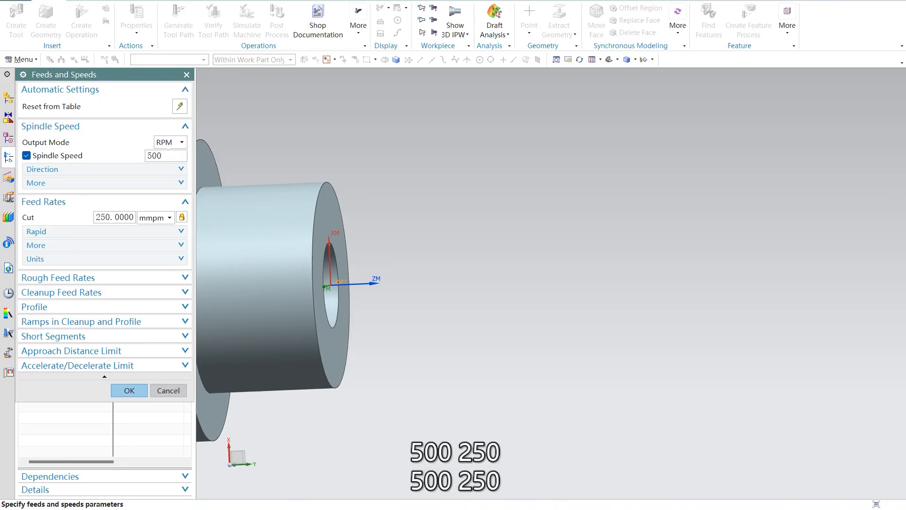
{"action": "left_click", "coordinate": [128, 391]}
Step: Accept the ROUGH_BORE_ID operation and reopen it for editing, accepting the turning workpiece settings unchanged
{"action": "scroll", "coordinate": [97, 461], "scroll_direction": "down", "scroll_amount": 3}
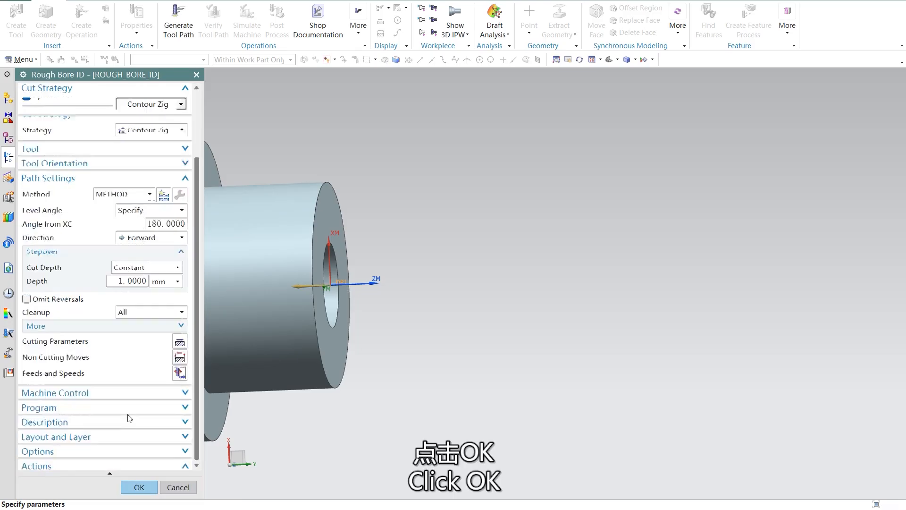
{"action": "left_click", "coordinate": [141, 487]}
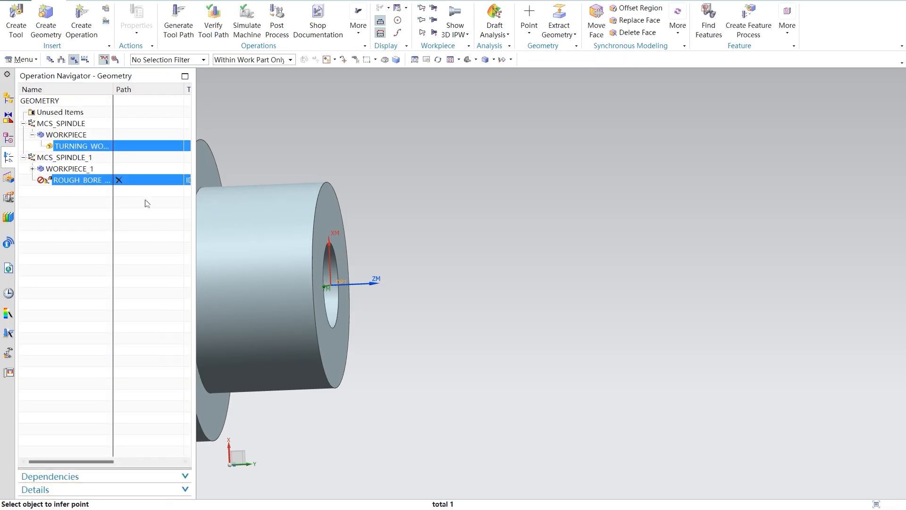
{"action": "right_click", "coordinate": [79, 183]}
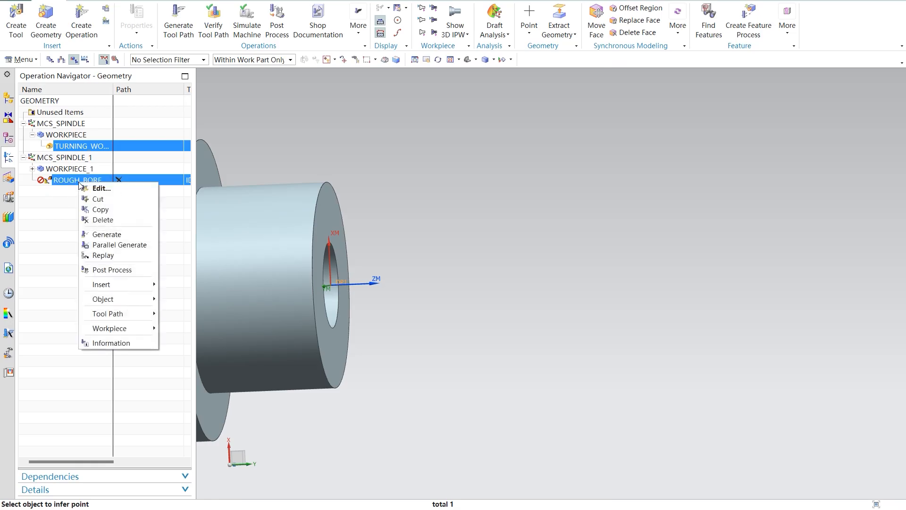
{"action": "left_click", "coordinate": [99, 188]}
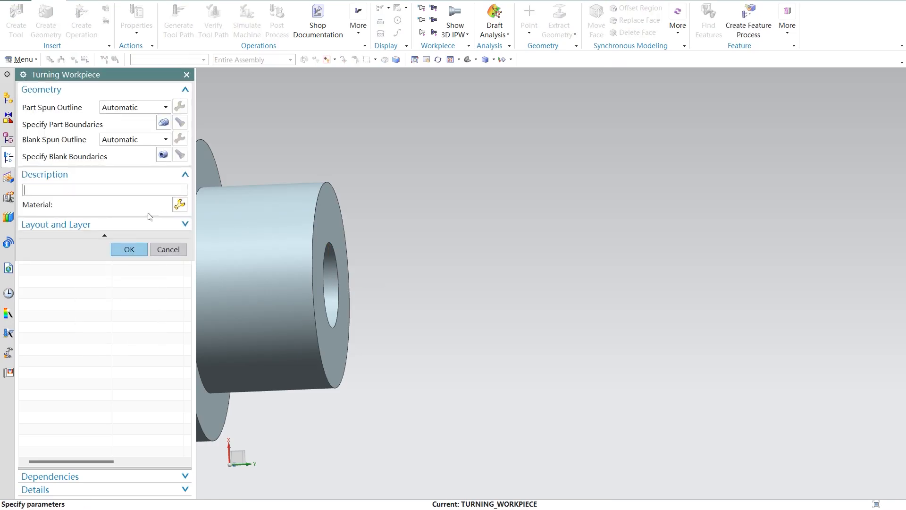
{"action": "left_click", "coordinate": [132, 250]}
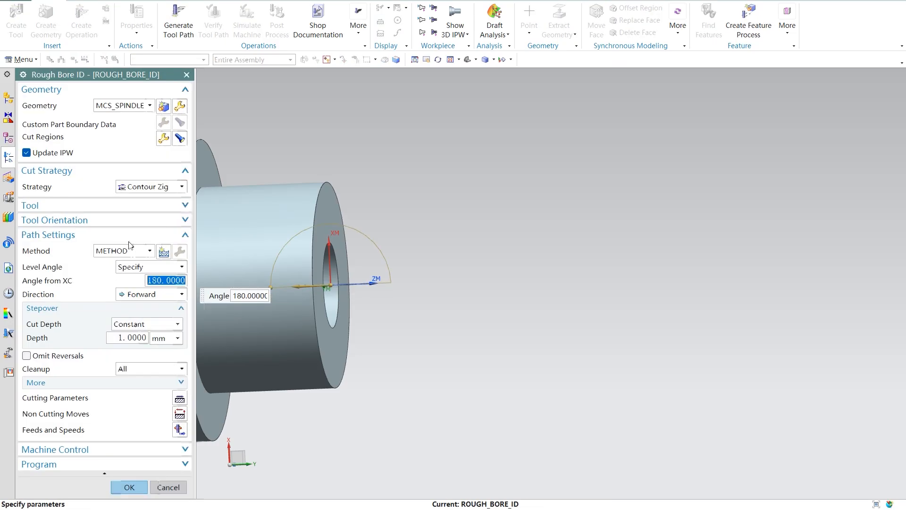
Step: Try to generate the ROUGH_BORE_ID tool path with MCS_SPINDLE as geometry
{"action": "scroll", "coordinate": [141, 439], "scroll_direction": "down", "scroll_amount": 3}
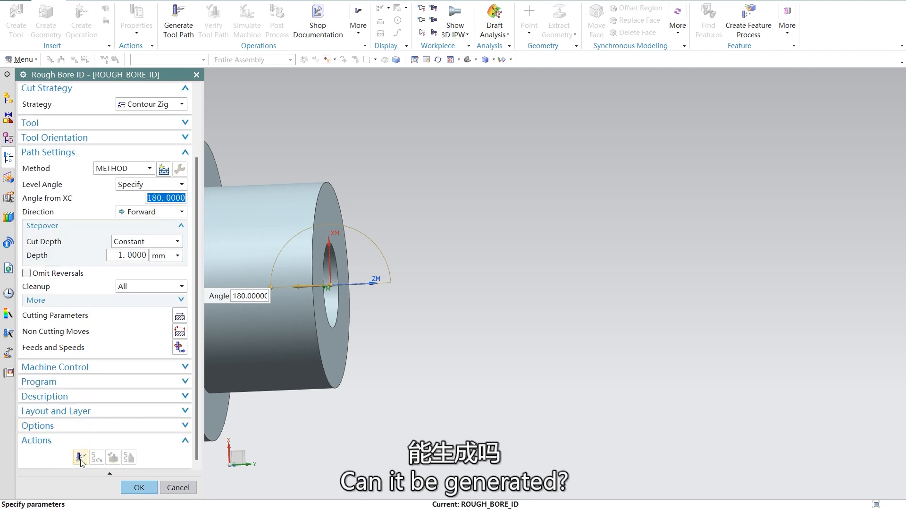
{"action": "left_click", "coordinate": [80, 457]}
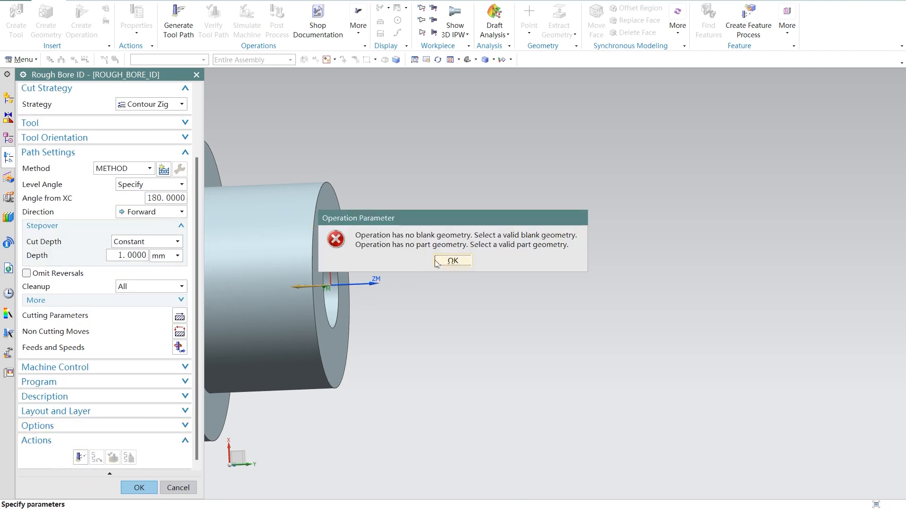
{"action": "left_click", "coordinate": [452, 261]}
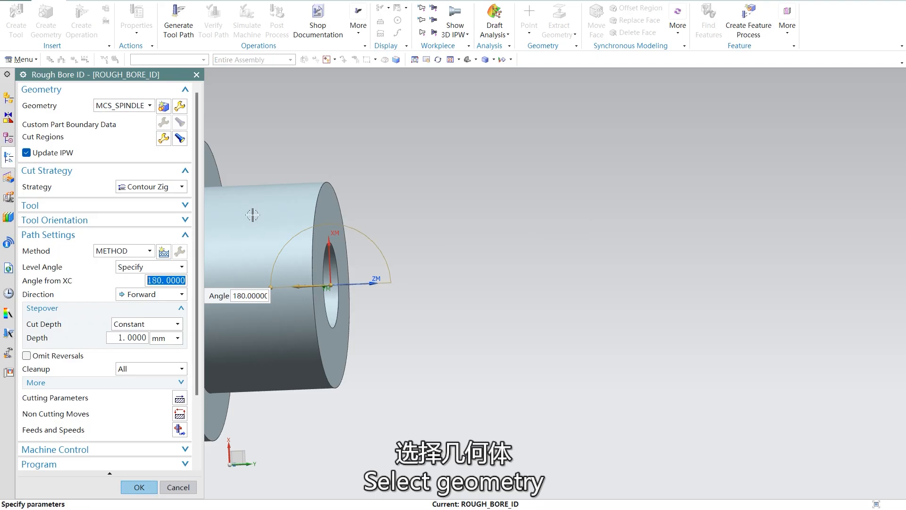
Step: Set the rough boring operation's geometry to TURNING_WORKPIECE_1 and accept the operation
{"action": "left_click", "coordinate": [149, 105]}
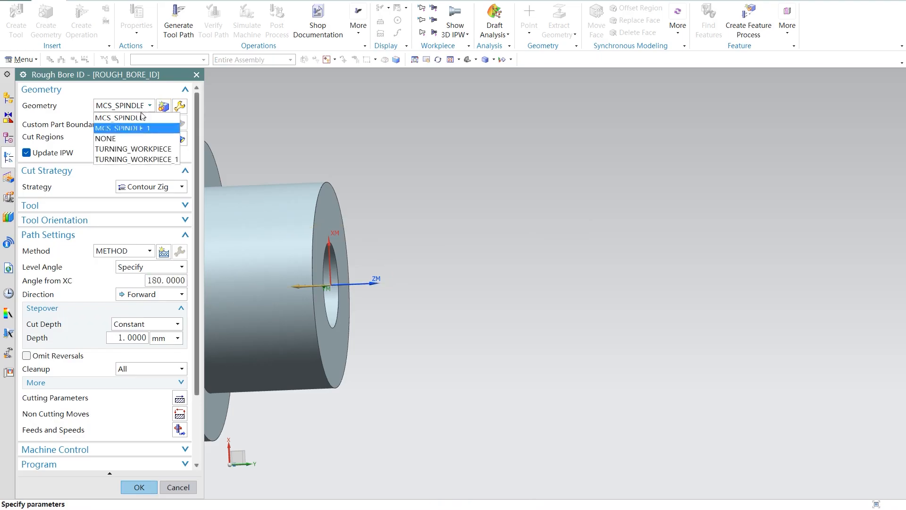
{"action": "left_click", "coordinate": [142, 157]}
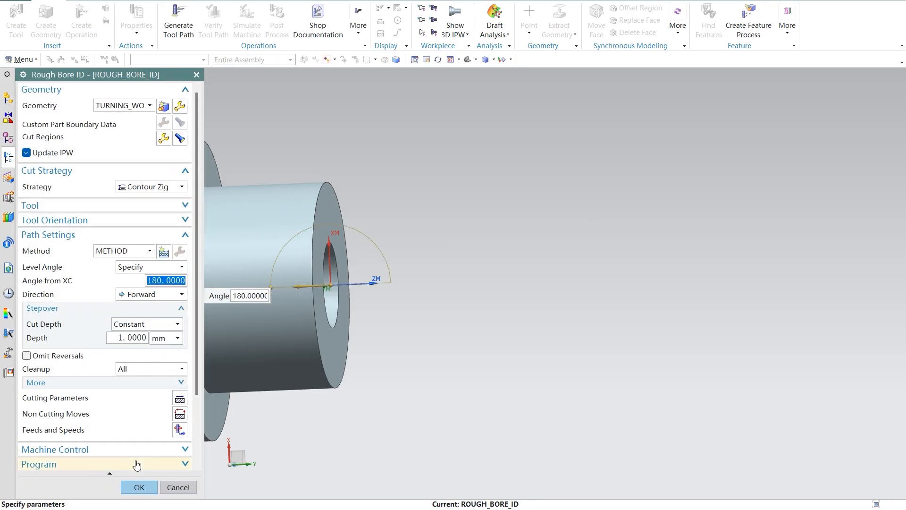
{"action": "left_click", "coordinate": [138, 487]}
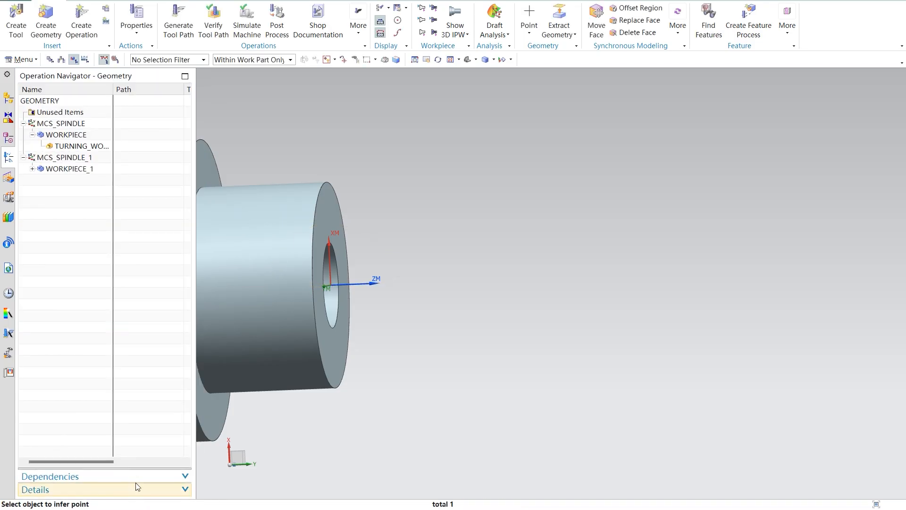
Step: Expand WORKPIECE_1 and check the settings of its turning workpiece
{"action": "left_click", "coordinate": [32, 169]}
{"action": "double_click", "coordinate": [71, 180]}
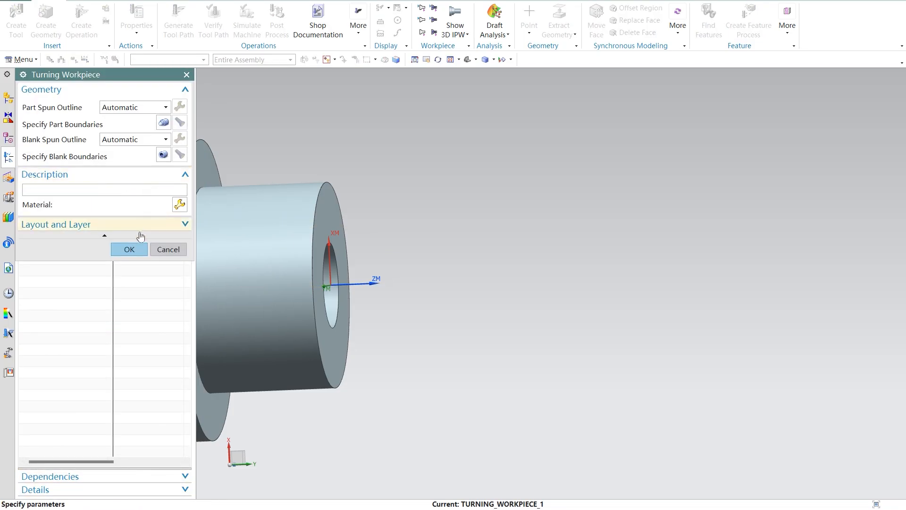
{"action": "left_click", "coordinate": [134, 251]}
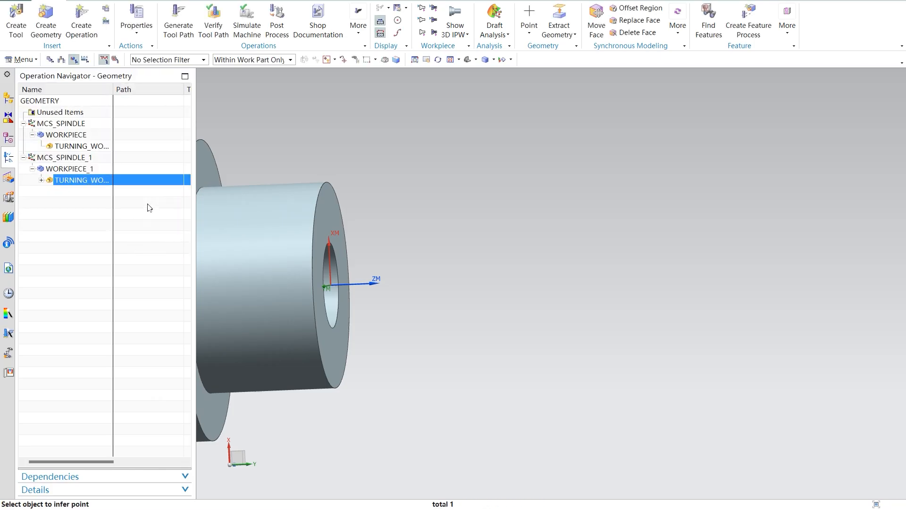
Step: Switch to the boring presentation in PowerPoint and consult the slide on creating the inner diameter finish boring operation
{"action": "scroll", "coordinate": [651, 319], "scroll_direction": "down", "scroll_amount": 3}
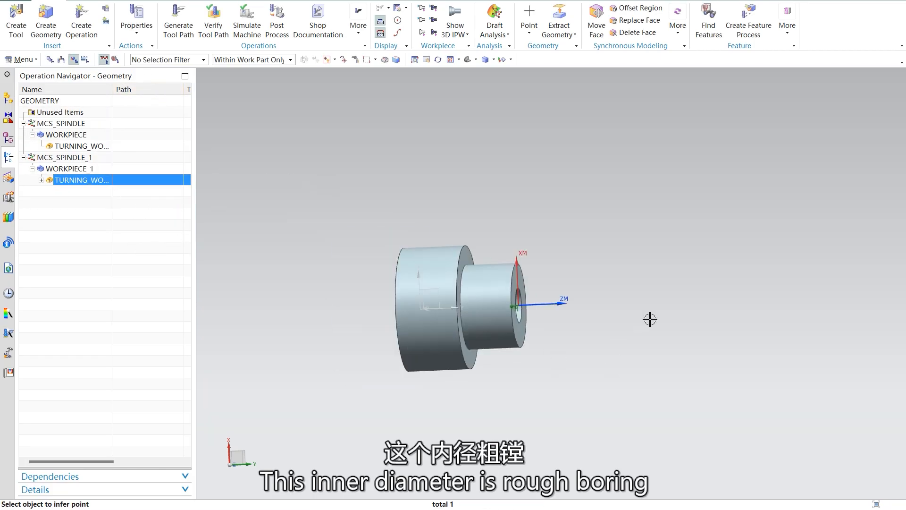
{"action": "mouse_move", "coordinate": [649, 509]}
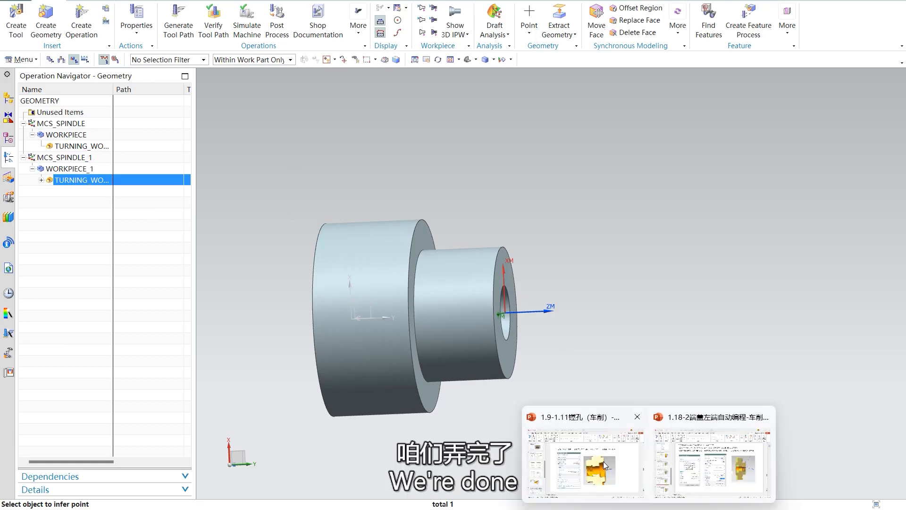
{"action": "left_click", "coordinate": [603, 461]}
{"action": "scroll", "coordinate": [530, 268], "scroll_direction": "down", "scroll_amount": 1}
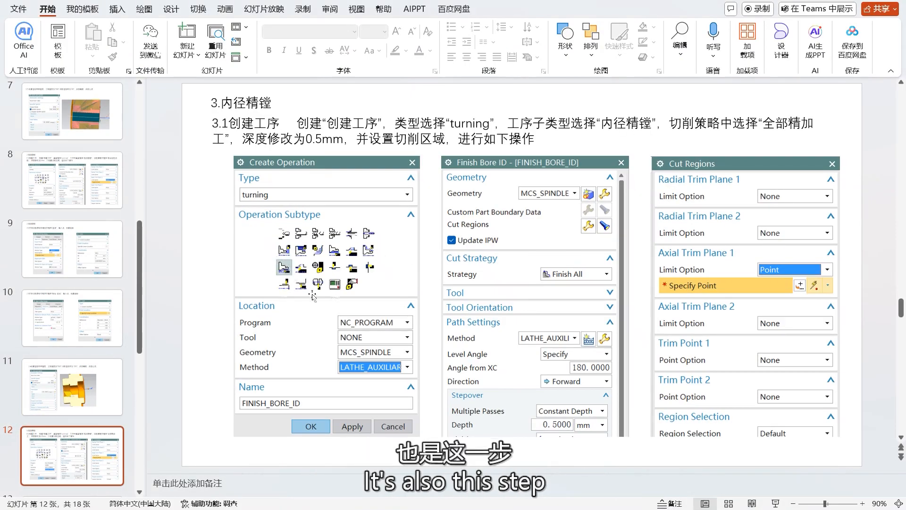
Step: Back in NX, start creating a turning operation with the FINISH_BORE_ID subtype and check its settings against the finish boring slide in PowerPoint
{"action": "left_click", "coordinate": [624, 508]}
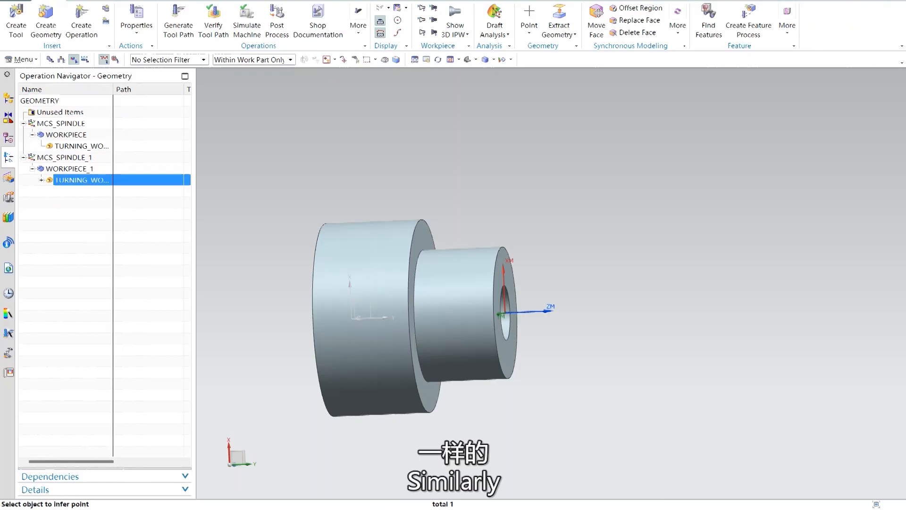
{"action": "left_click", "coordinate": [82, 24]}
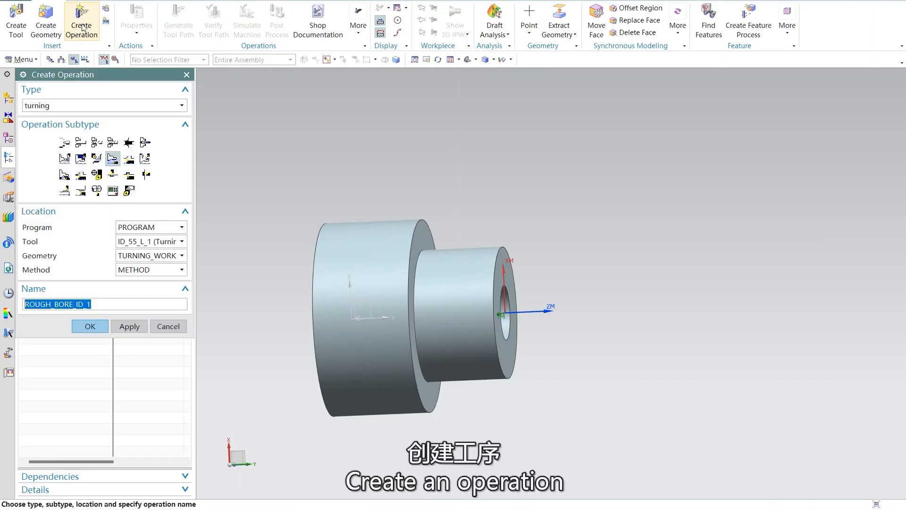
{"action": "left_click", "coordinate": [63, 176]}
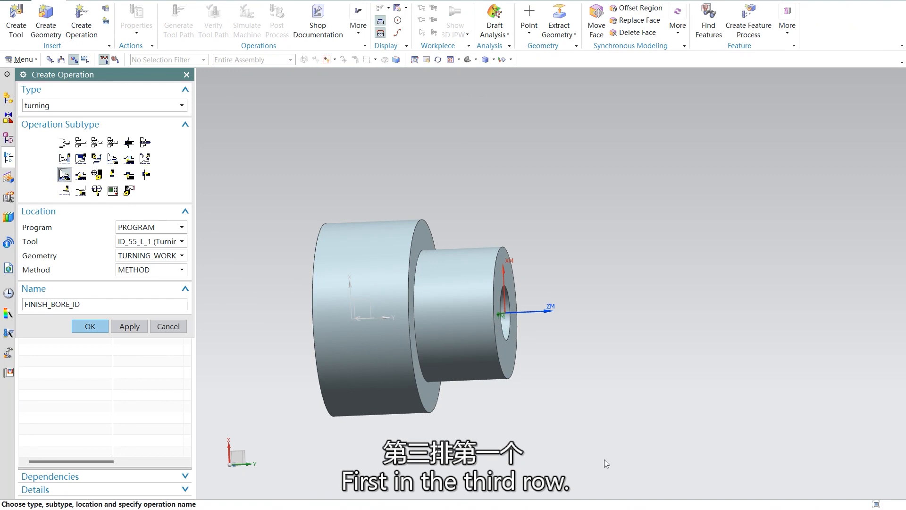
{"action": "mouse_move", "coordinate": [648, 508]}
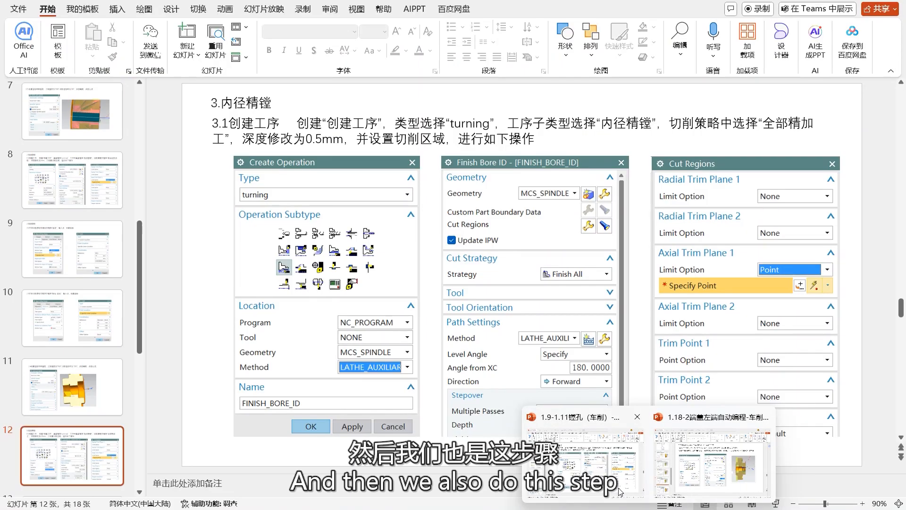
{"action": "left_click", "coordinate": [620, 492]}
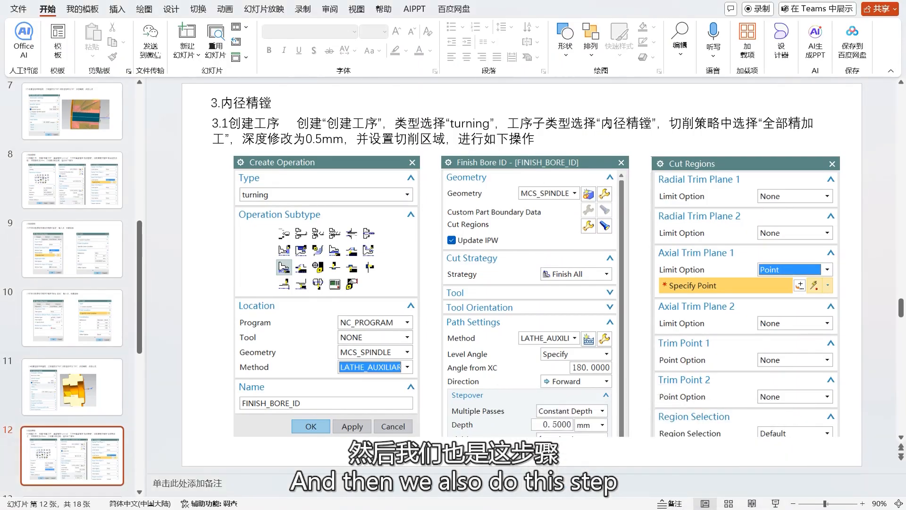
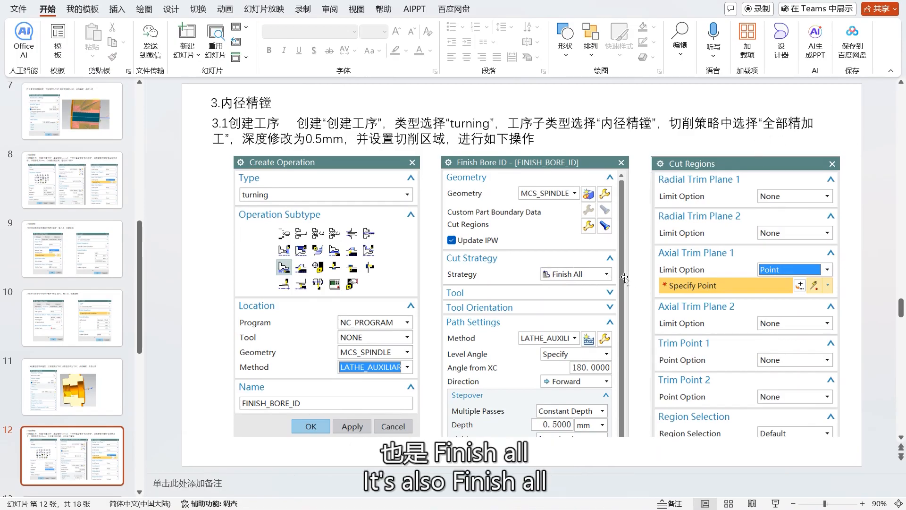
Step: Switch back to NX and start the FINISH_BORE_ID turning operation with the ID_55_L_2 tool
{"action": "mouse_move", "coordinate": [571, 509]}
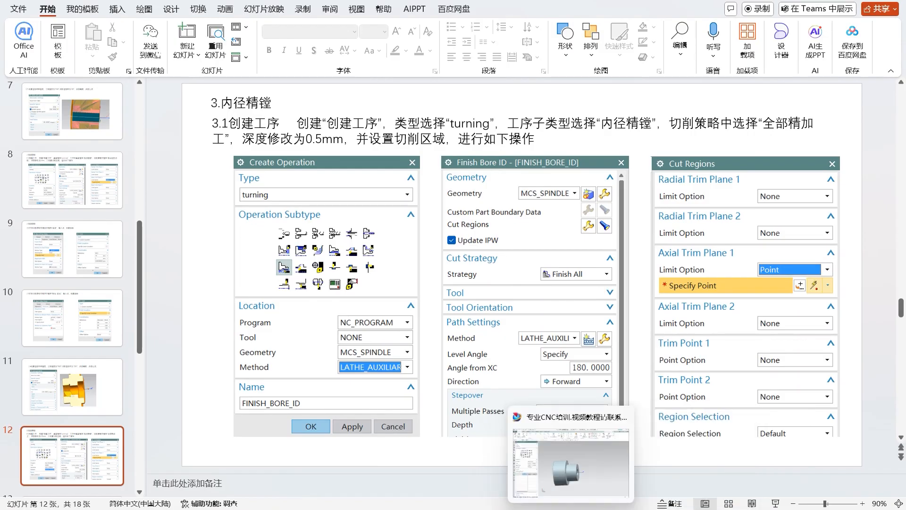
{"action": "left_click", "coordinate": [569, 470]}
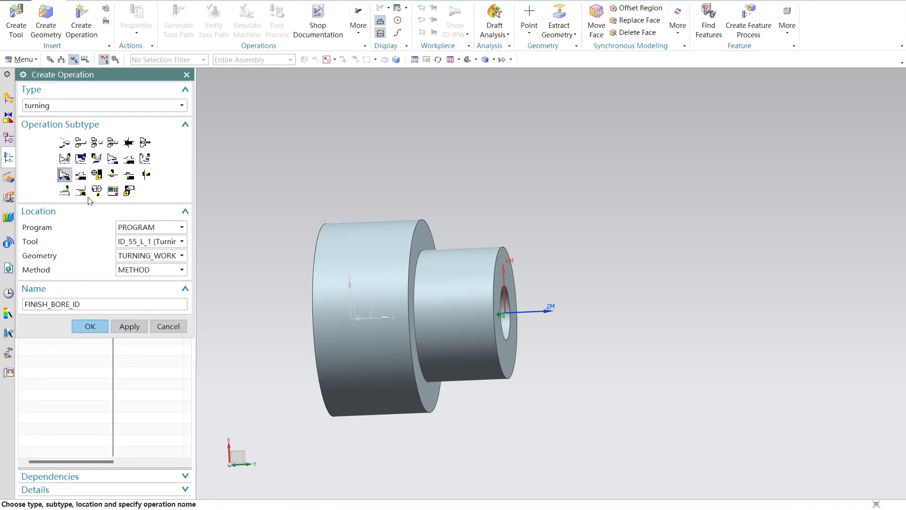
{"action": "left_click", "coordinate": [64, 176]}
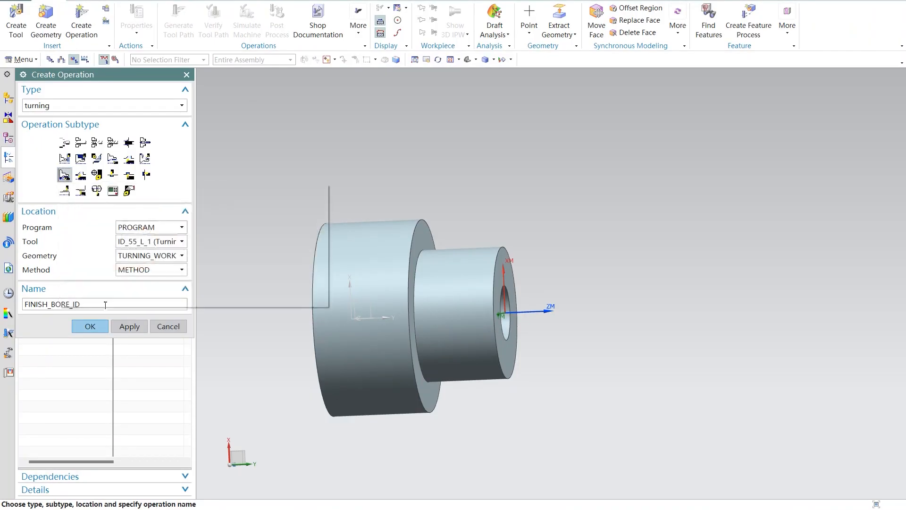
{"action": "left_click", "coordinate": [158, 241]}
{"action": "left_click", "coordinate": [162, 263]}
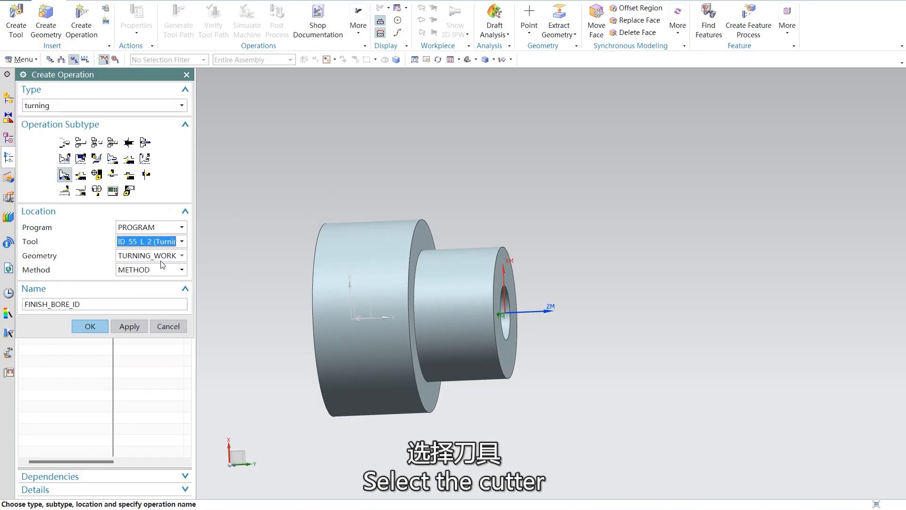
{"action": "left_click", "coordinate": [90, 326]}
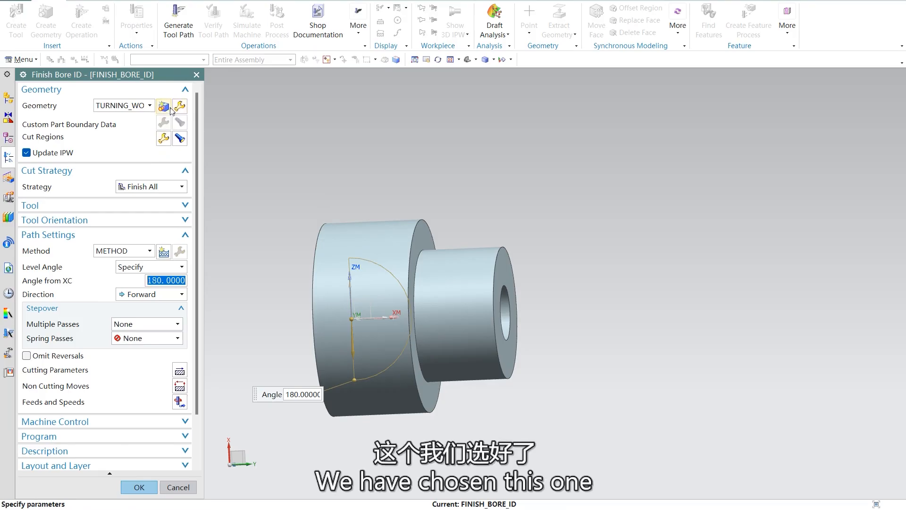
Step: Add a new turning workpiece under GEOMETRY for the finish boring operation, with automatic part and blank spun outlines
{"action": "left_click", "coordinate": [178, 107]}
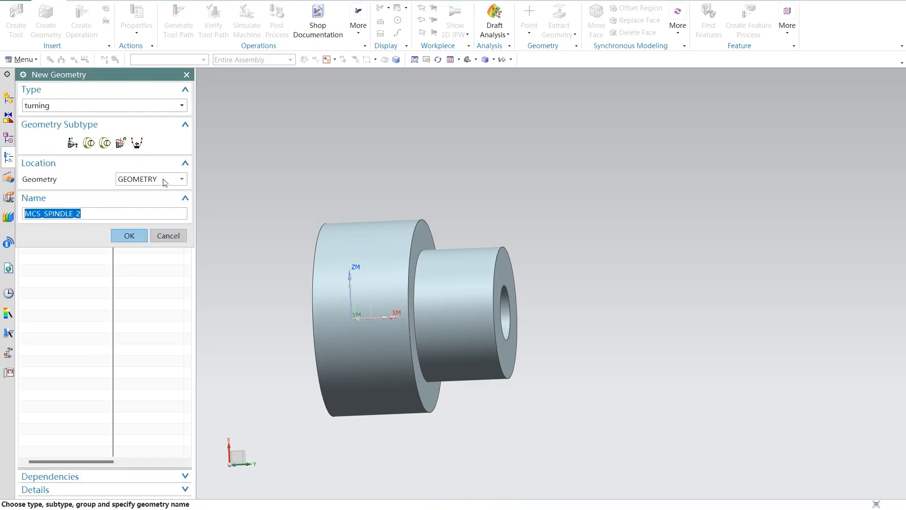
{"action": "left_click", "coordinate": [105, 143]}
{"action": "left_click", "coordinate": [88, 143]}
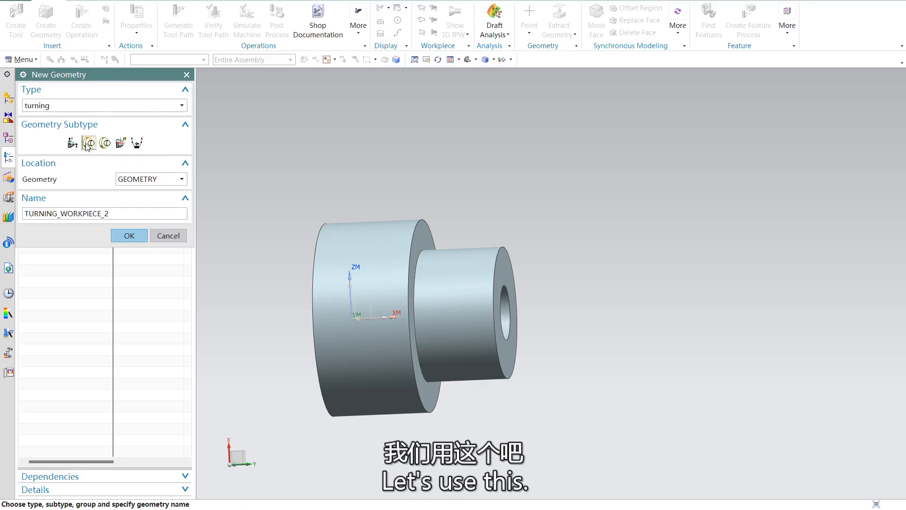
{"action": "left_click", "coordinate": [129, 236]}
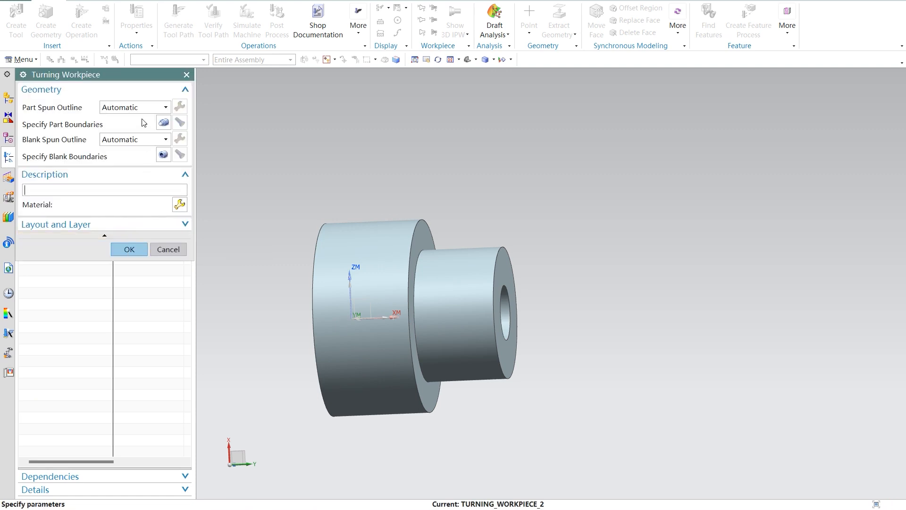
{"action": "middle_click_drag", "start_coordinate": [606, 292], "coordinate": [577, 290]}
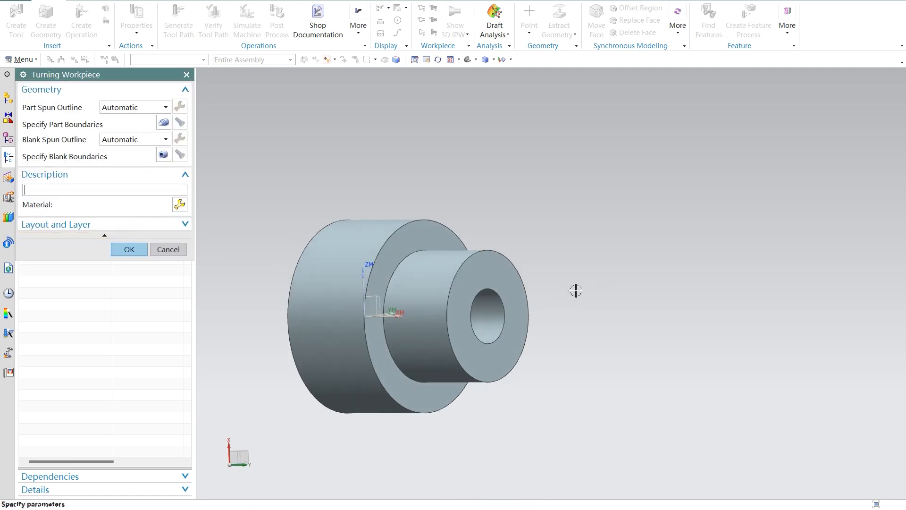
{"action": "left_click", "coordinate": [129, 251]}
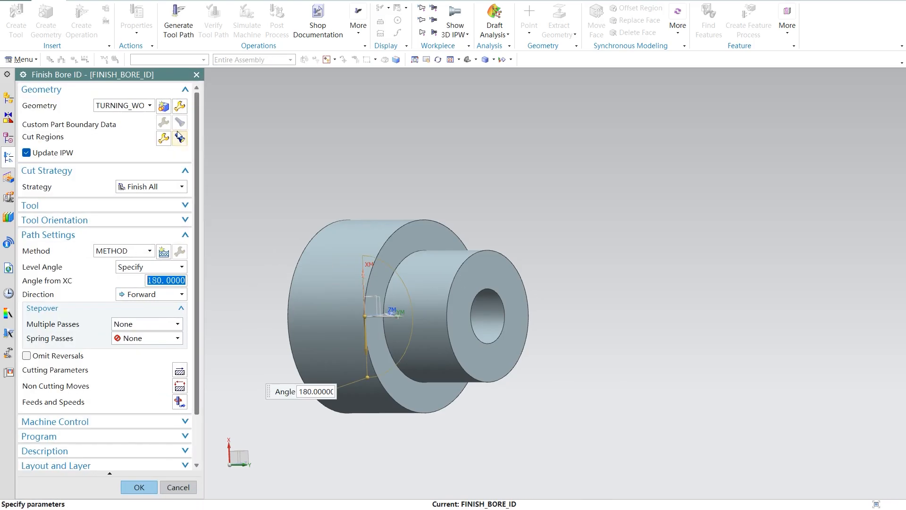
{"action": "left_click", "coordinate": [164, 106]}
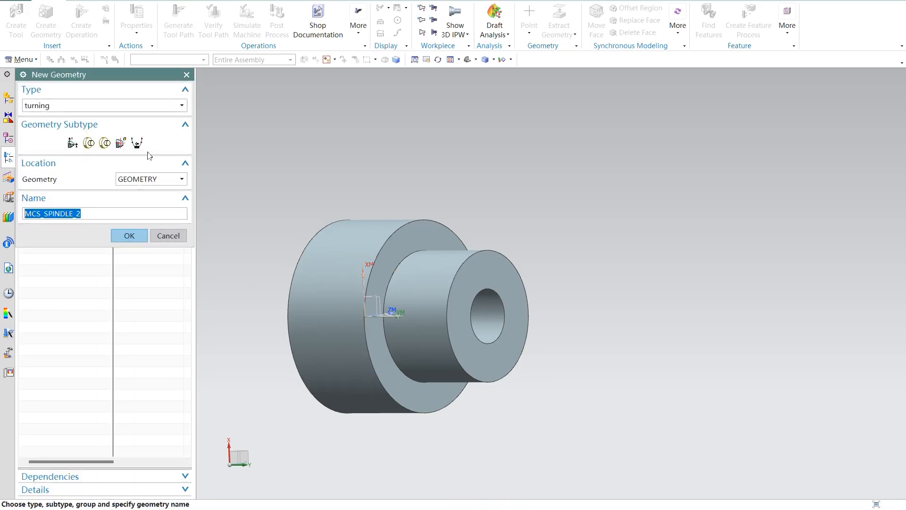
{"action": "left_click", "coordinate": [92, 146]}
{"action": "left_click", "coordinate": [105, 142]}
{"action": "left_click", "coordinate": [161, 181]}
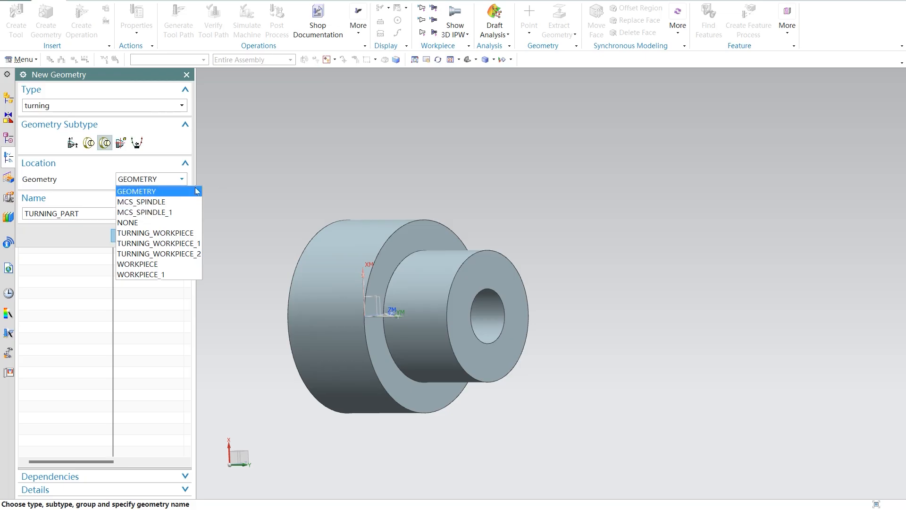
{"action": "left_click", "coordinate": [175, 253]}
{"action": "left_click", "coordinate": [124, 234]}
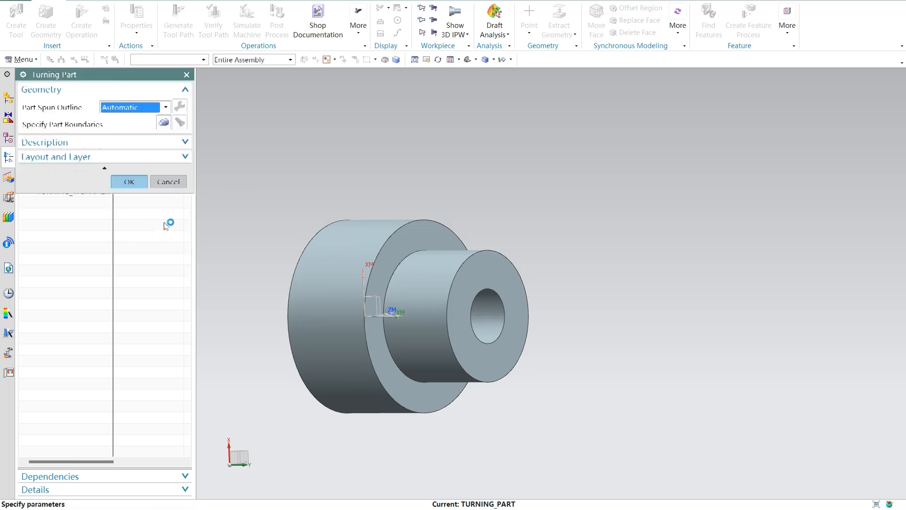
{"action": "left_click", "coordinate": [164, 123]}
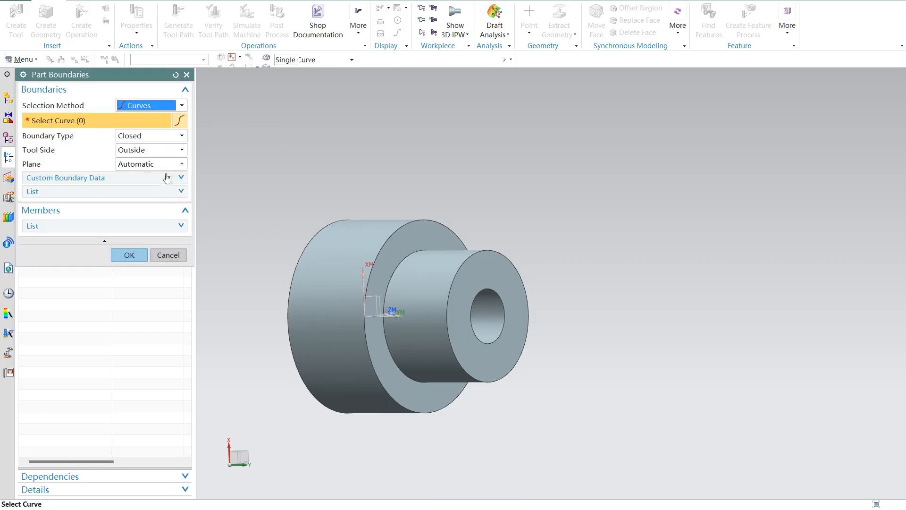
{"action": "left_click", "coordinate": [168, 254]}
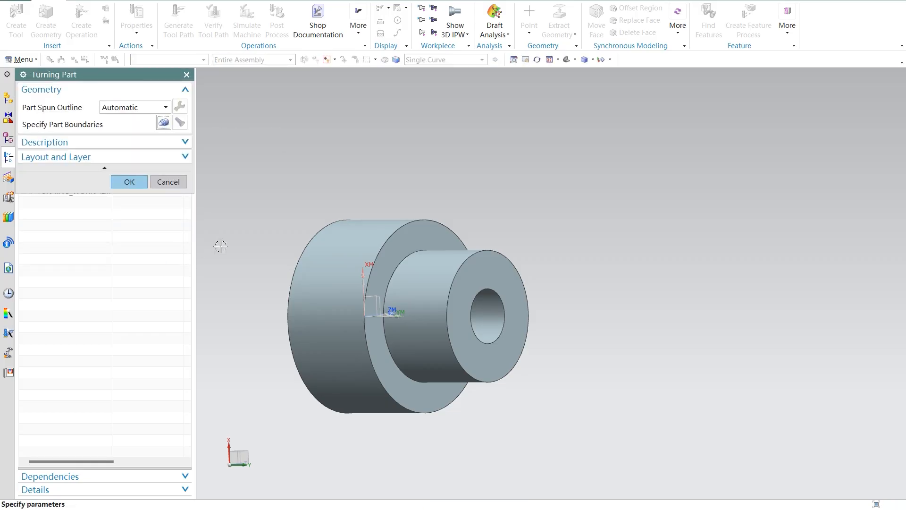
{"action": "left_click", "coordinate": [168, 183]}
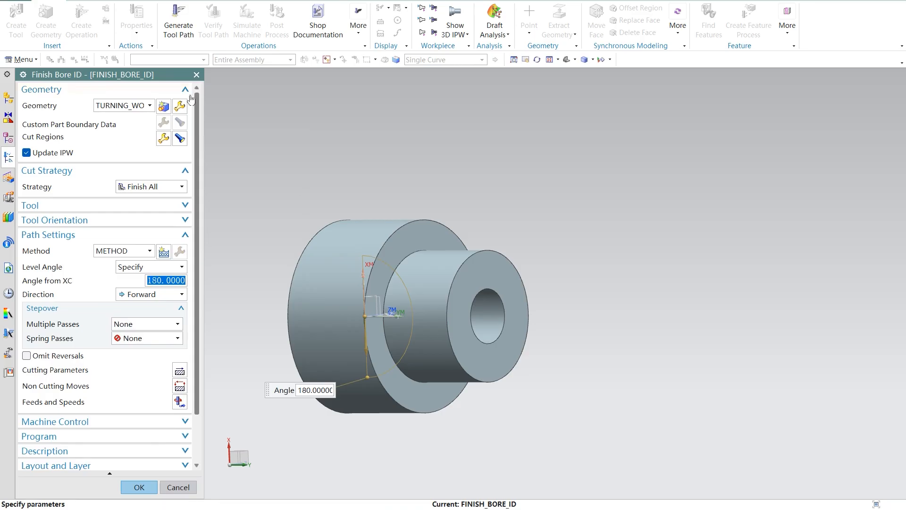
{"action": "left_click", "coordinate": [197, 75]}
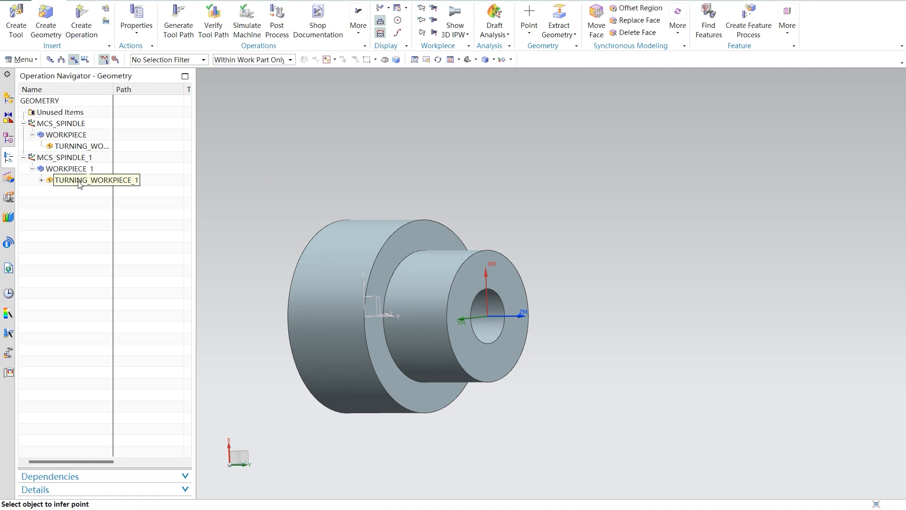
Step: Check the rough boring operation under TURNING_WORKPIECE_1, then create the FINISH_BORE_ID operation with a turning workpiece as its geometry
{"action": "left_click", "coordinate": [41, 180]}
{"action": "left_click", "coordinate": [91, 192]}
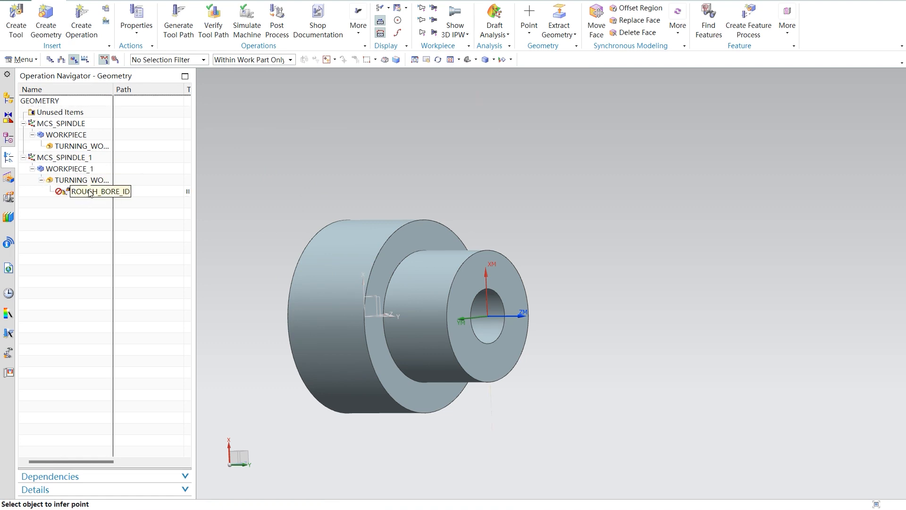
{"action": "left_click", "coordinate": [78, 180]}
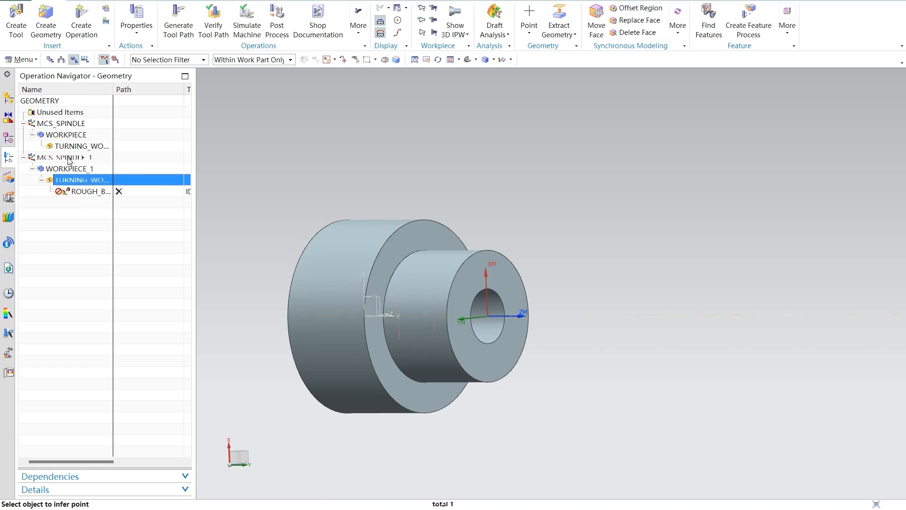
{"action": "left_click", "coordinate": [69, 159]}
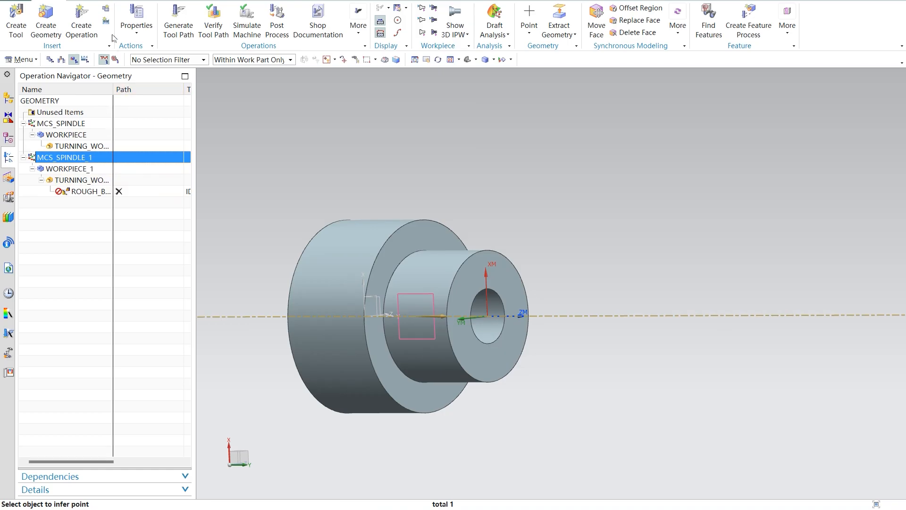
{"action": "left_click", "coordinate": [81, 28]}
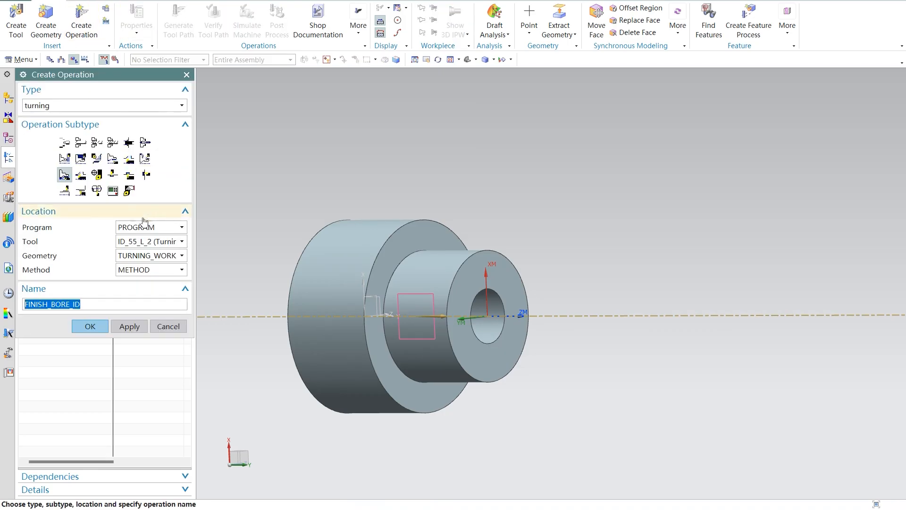
{"action": "left_click", "coordinate": [181, 259]}
{"action": "left_click", "coordinate": [184, 303]}
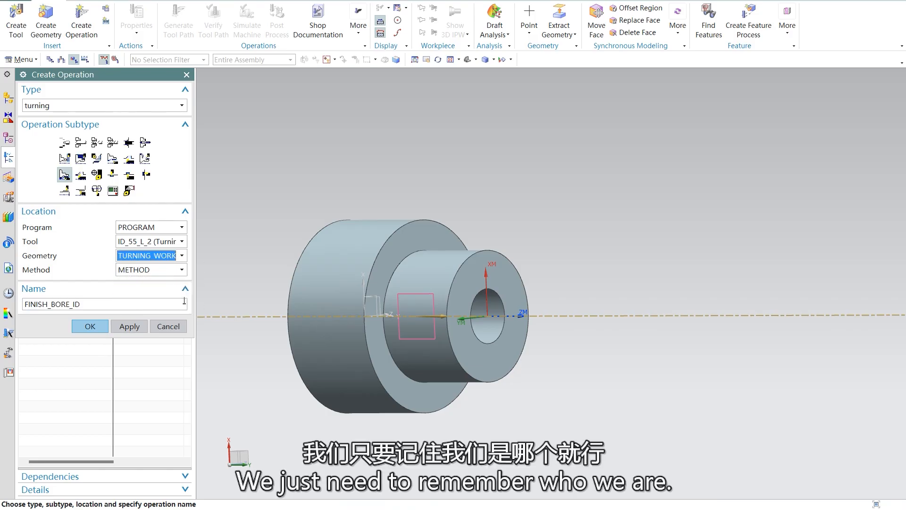
{"action": "left_click", "coordinate": [90, 326]}
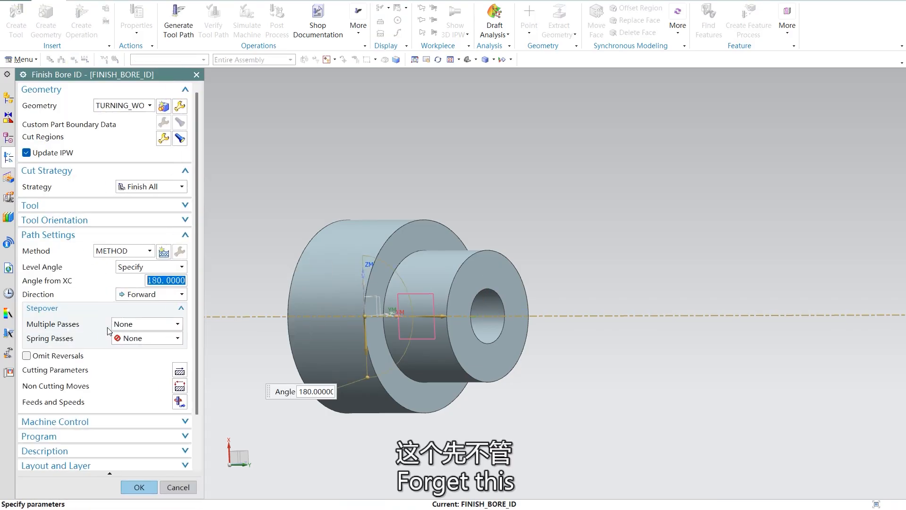
Step: Limit the finish boring cut region with Axial Trim Plane 1 set to a point at the centre of the bore's front edge
{"action": "left_click", "coordinate": [165, 137]}
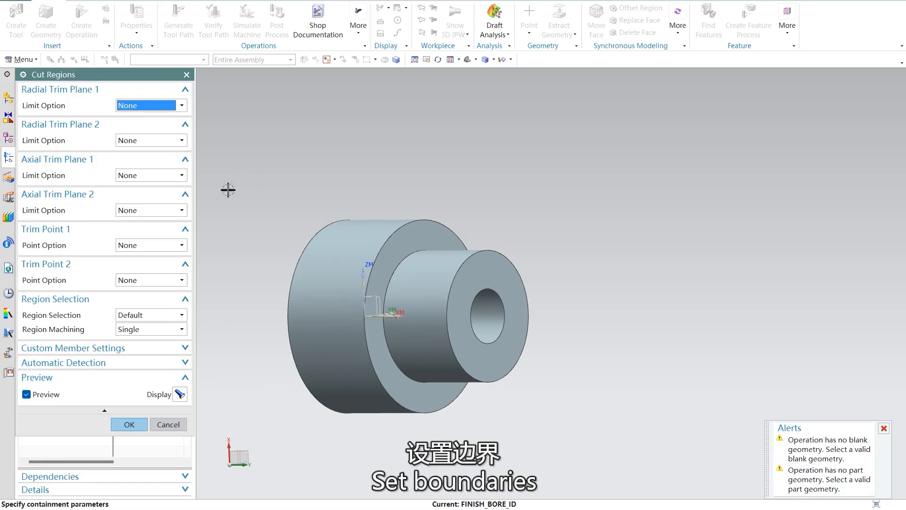
{"action": "left_click", "coordinate": [181, 175]}
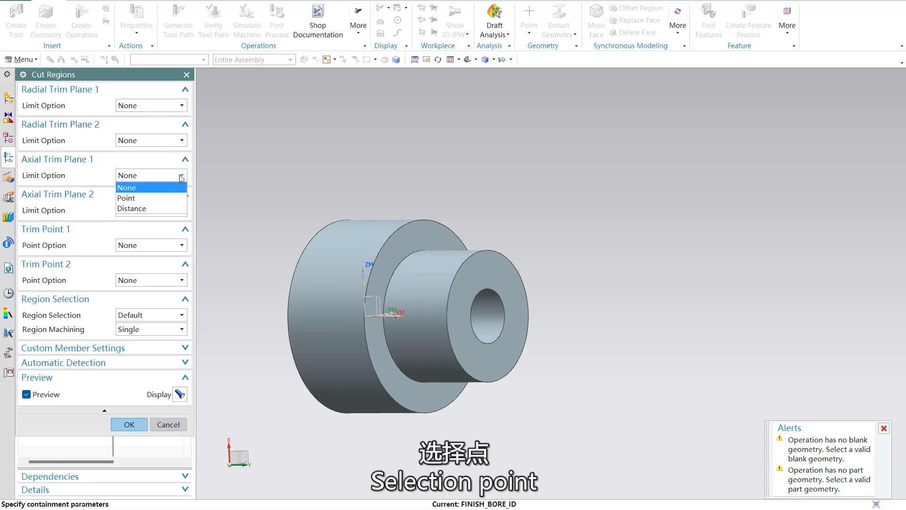
{"action": "left_click", "coordinate": [161, 198]}
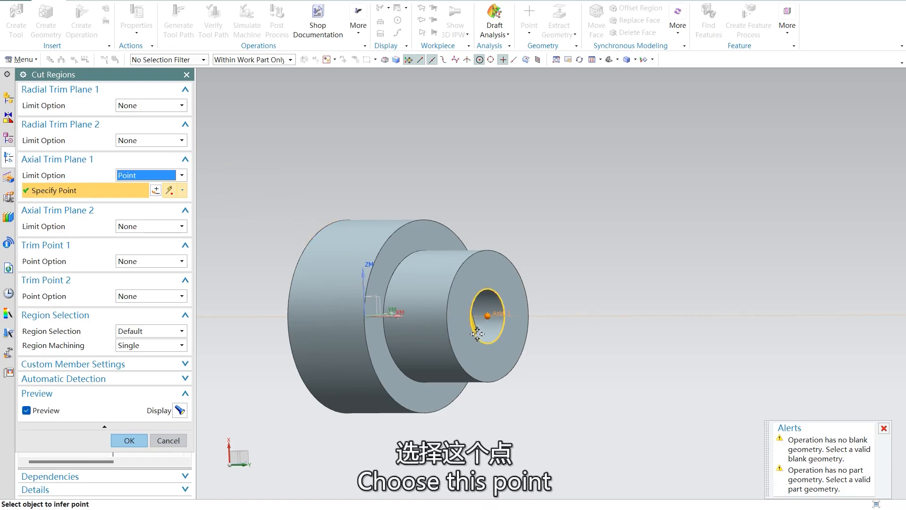
{"action": "left_click", "coordinate": [129, 440]}
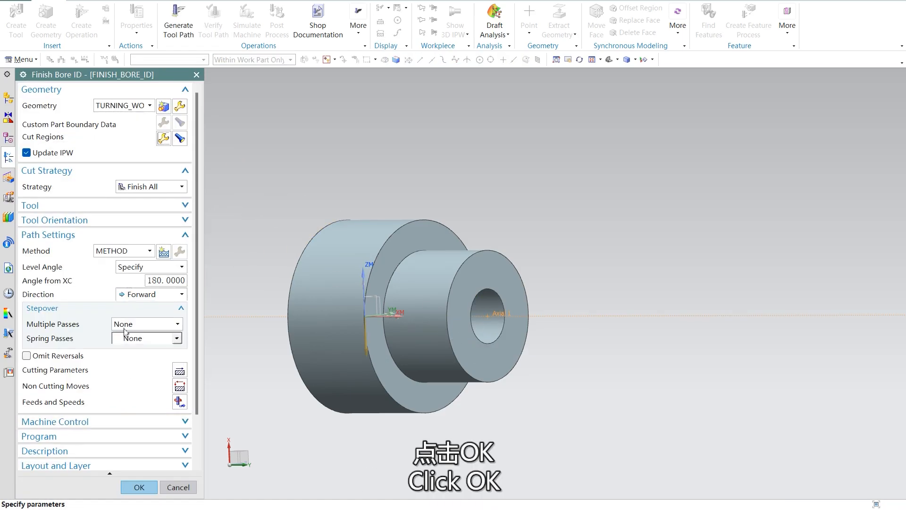
Step: Select the Finish All strategy and set one spring pass with the Maintain Cut Direction option
{"action": "scroll", "coordinate": [137, 293], "scroll_direction": "down", "scroll_amount": 2}
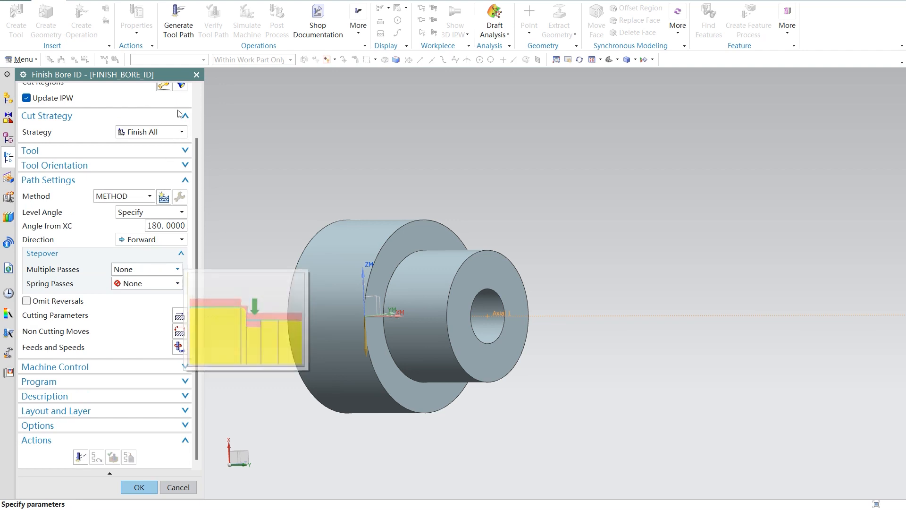
{"action": "left_click", "coordinate": [160, 131]}
{"action": "left_click", "coordinate": [146, 134]}
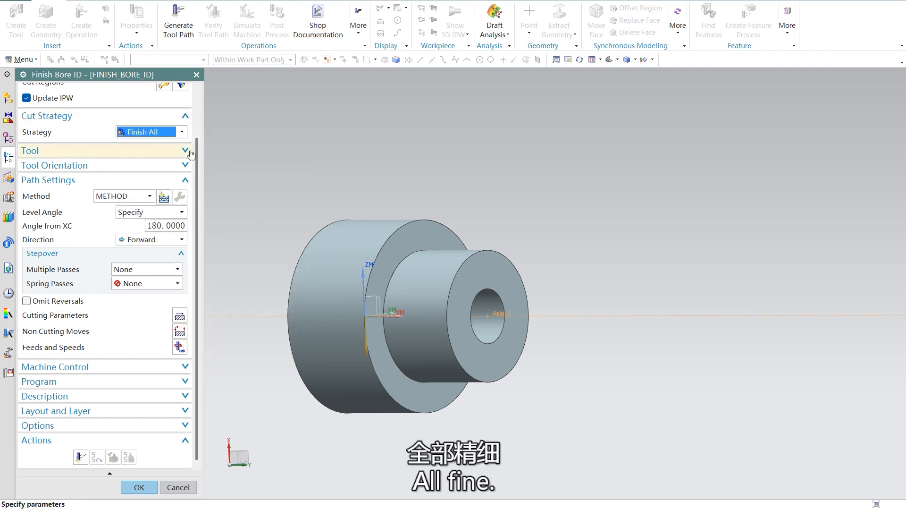
{"action": "left_click", "coordinate": [156, 283]}
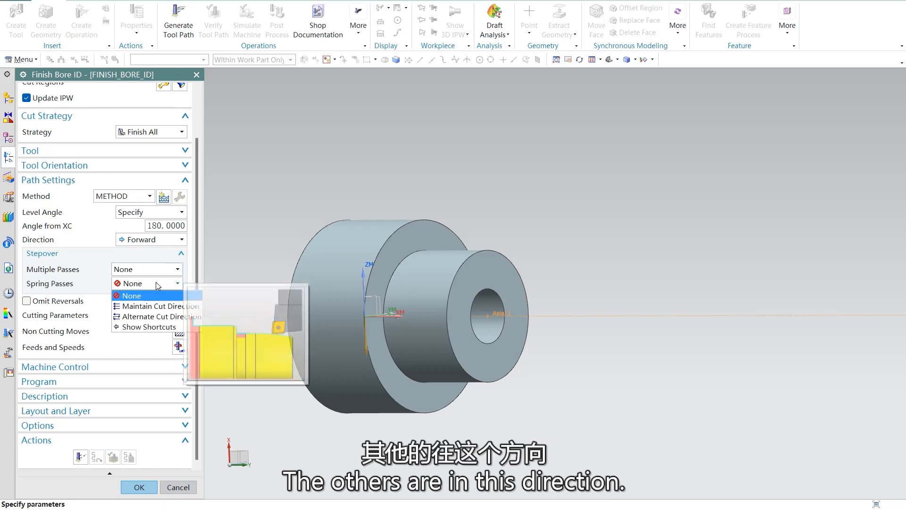
{"action": "left_click", "coordinate": [150, 310]}
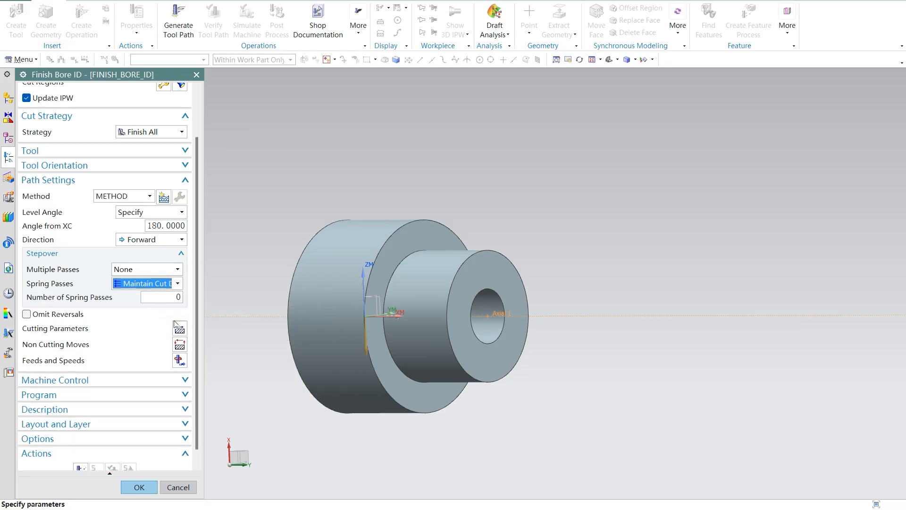
{"action": "scroll", "coordinate": [173, 334], "scroll_direction": "down", "scroll_amount": 1}
{"action": "double_click", "coordinate": [176, 284]}
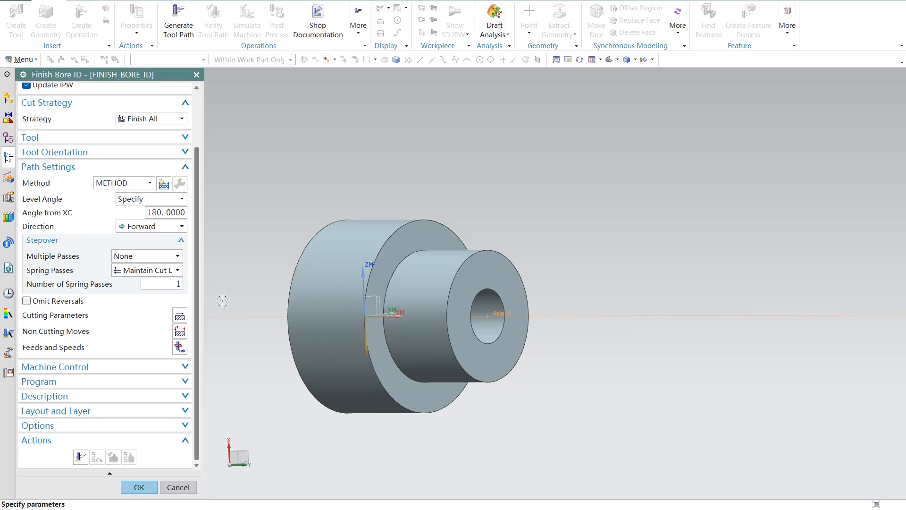
Step: Set the non-cutting approach to a Direct start motion from a point in front of the bore, at about X 7.13, Y 62.25, Z 0
{"action": "left_click", "coordinate": [185, 335]}
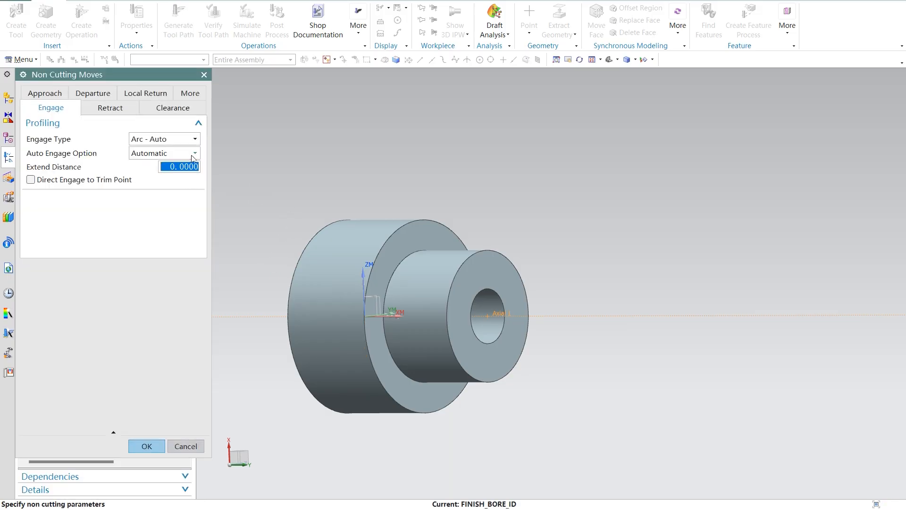
{"action": "left_click", "coordinate": [47, 94]}
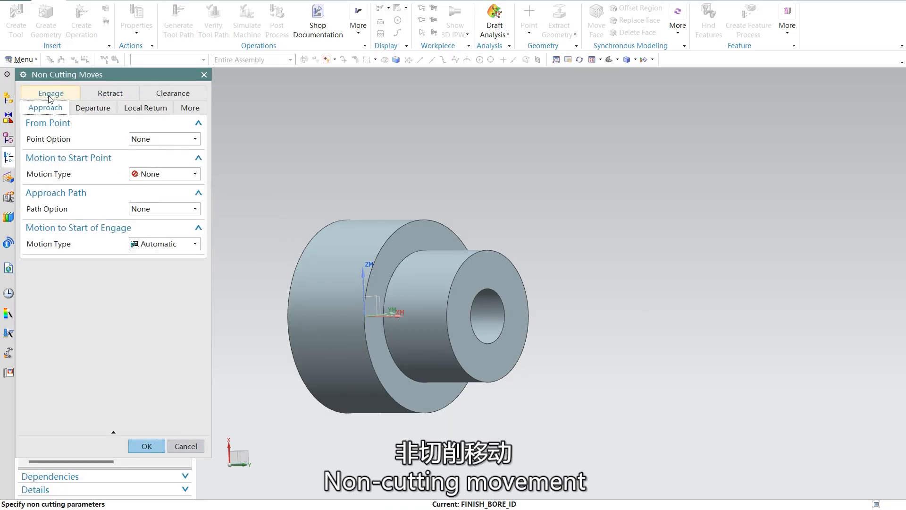
{"action": "left_click", "coordinate": [170, 173]}
{"action": "left_click", "coordinate": [158, 194]}
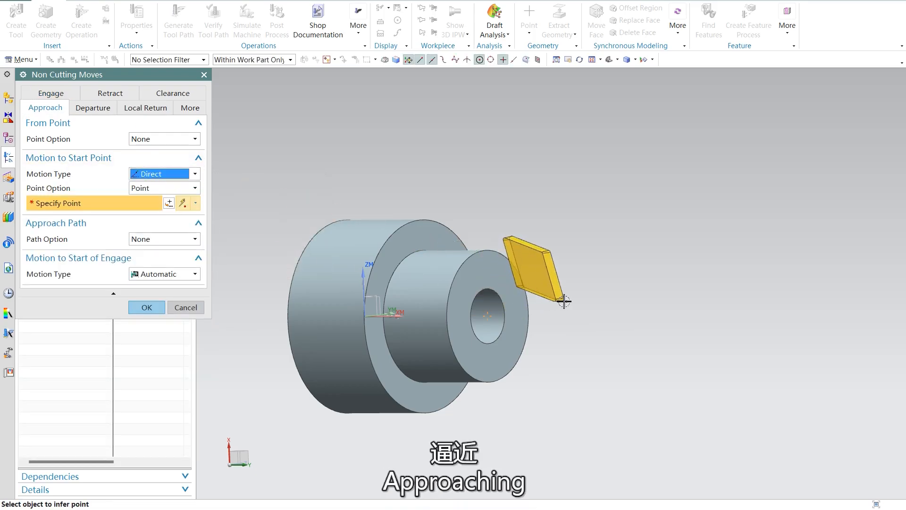
{"action": "middle_click_drag", "start_coordinate": [564, 301], "coordinate": [581, 296]}
{"action": "left_click", "coordinate": [561, 285]}
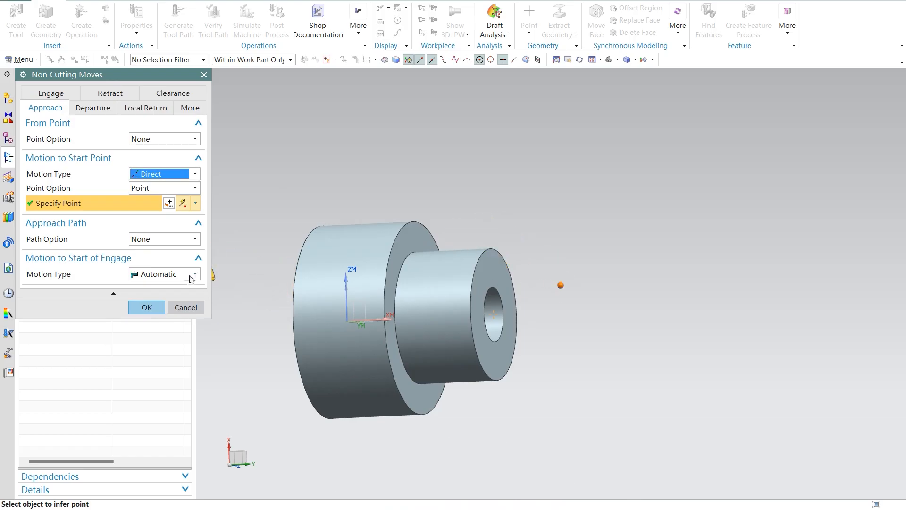
Step: Set the departure motion to the return point to Axial -> Radial and try to reuse the approach start point for it
{"action": "left_click", "coordinate": [94, 106]}
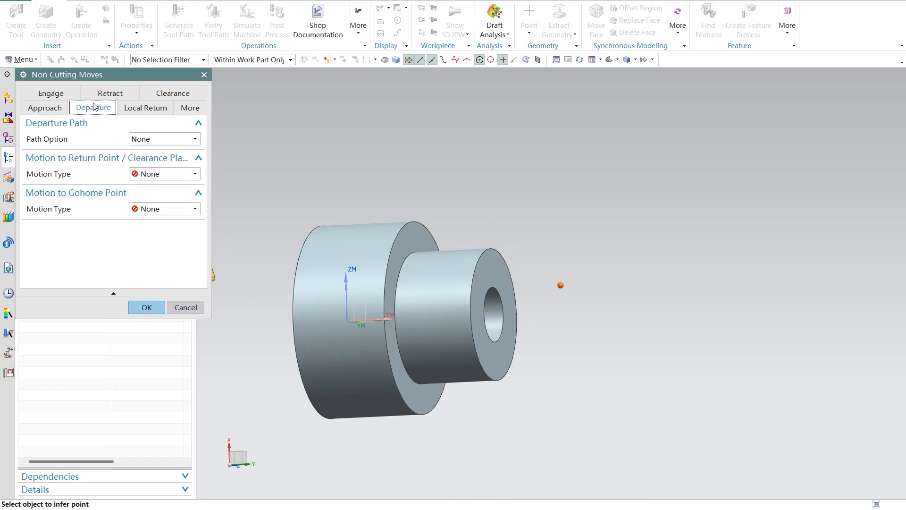
{"action": "left_click", "coordinate": [157, 174]}
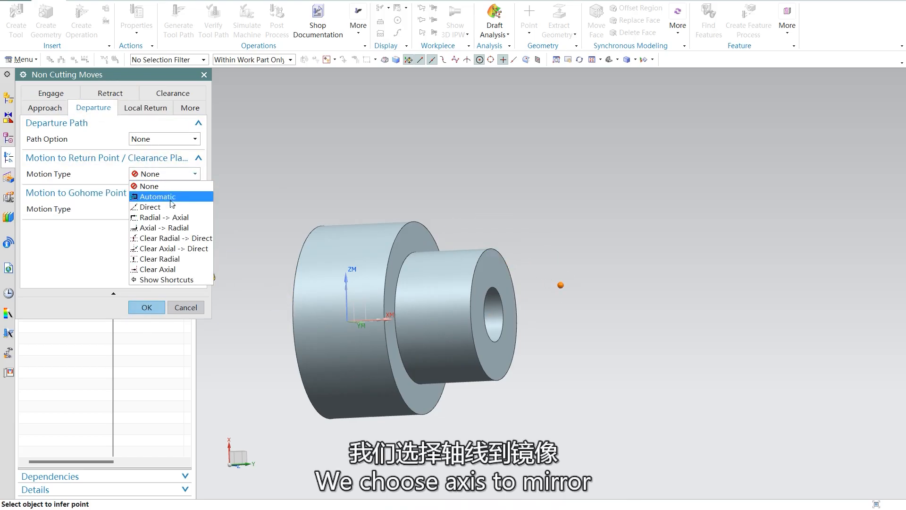
{"action": "left_click", "coordinate": [163, 227]}
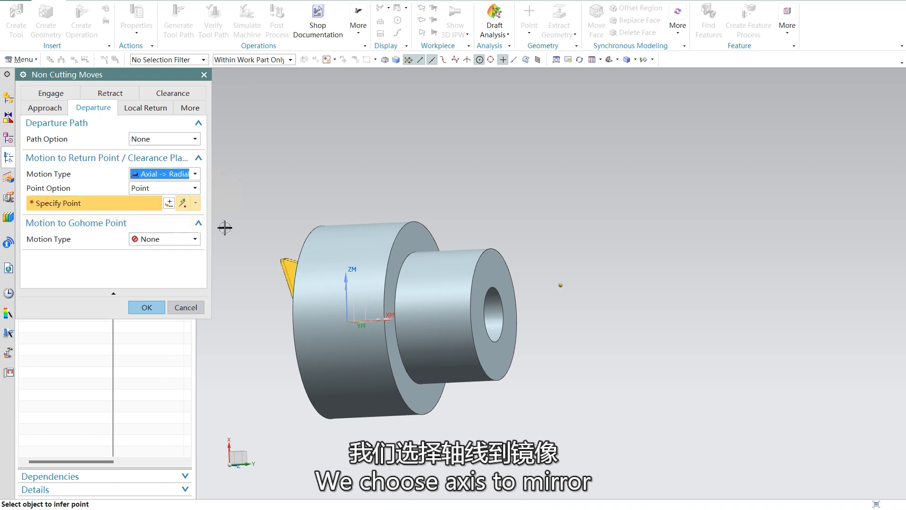
{"action": "left_click", "coordinate": [561, 285]}
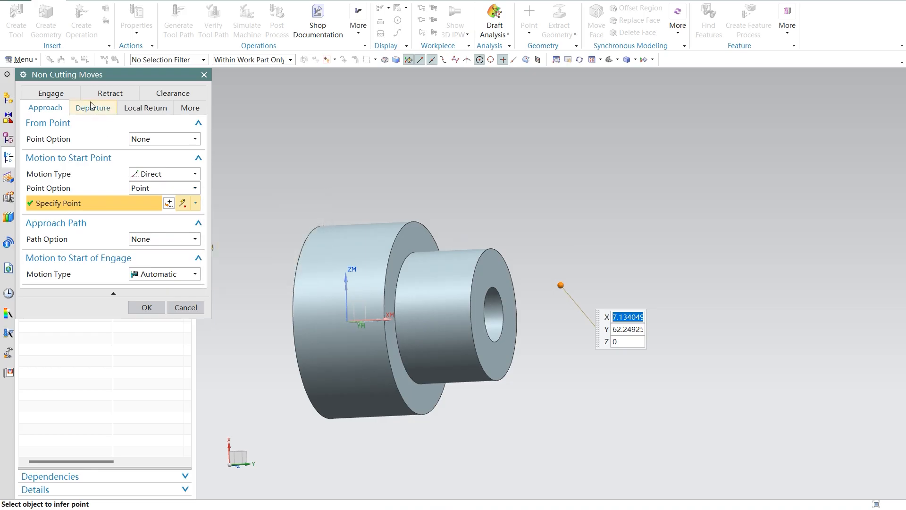
Step: Set the departure path to Points and specify both the departure point and the return point at the centre of the bore's front edge
{"action": "left_click", "coordinate": [92, 107]}
{"action": "left_click", "coordinate": [180, 142]}
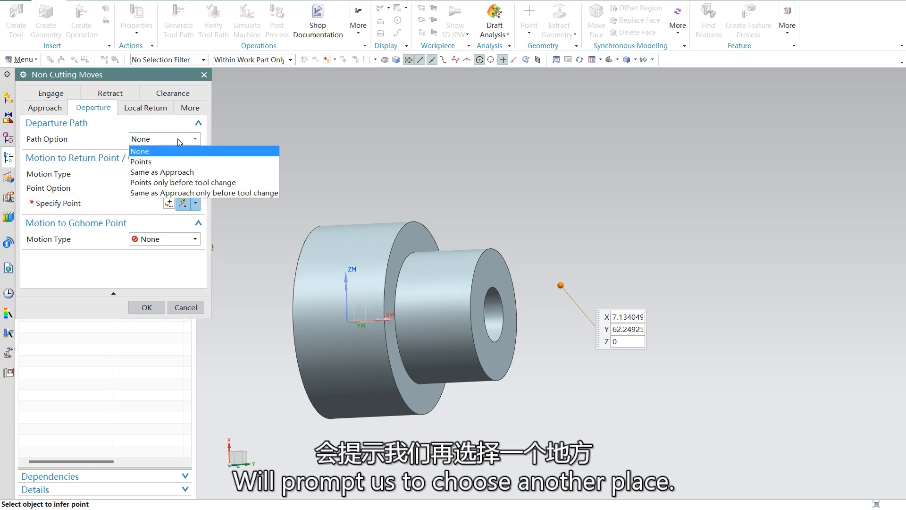
{"action": "left_click", "coordinate": [142, 158]}
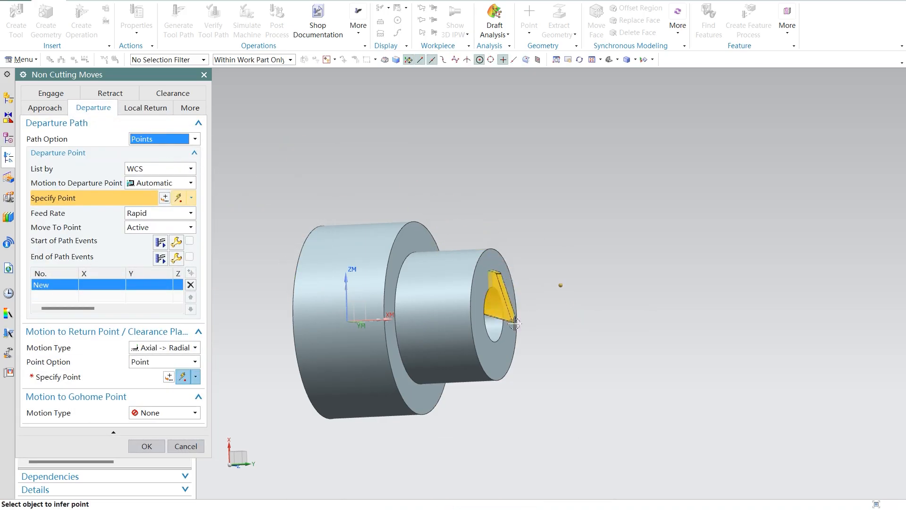
{"action": "left_click", "coordinate": [480, 329]}
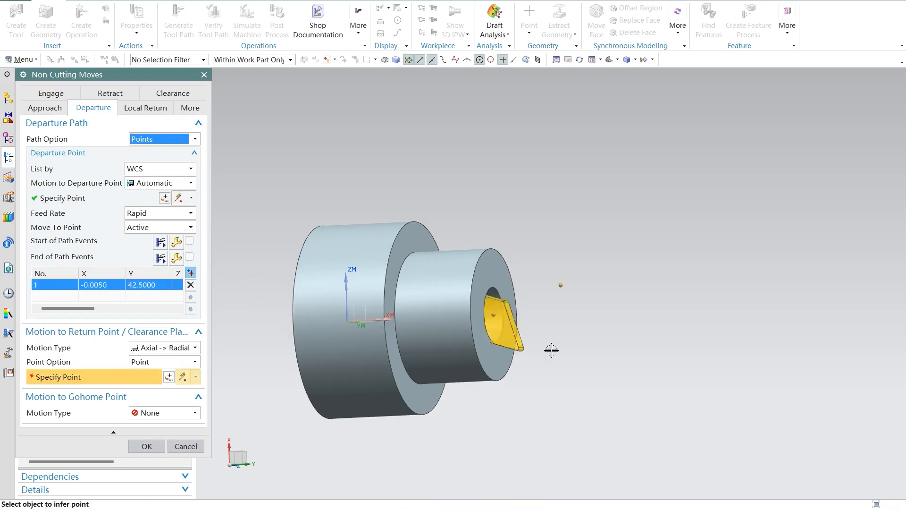
{"action": "left_click", "coordinate": [490, 336]}
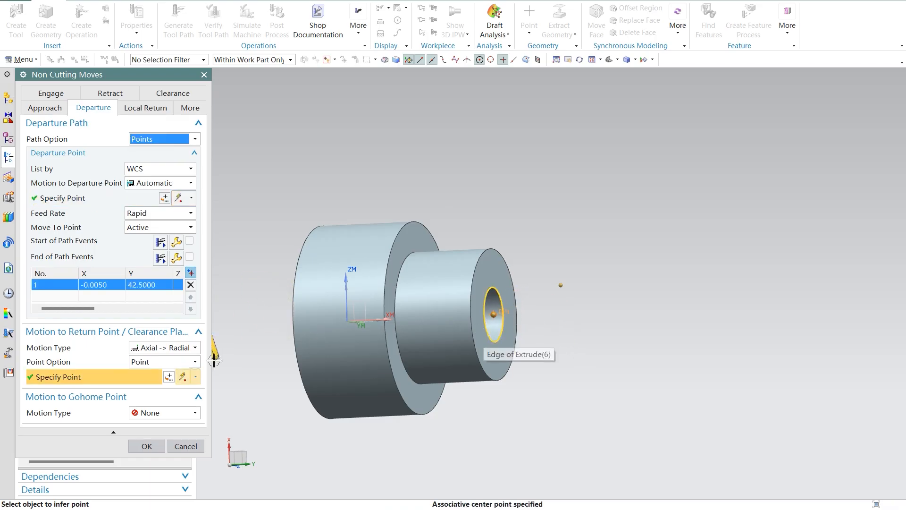
{"action": "left_click", "coordinate": [145, 446]}
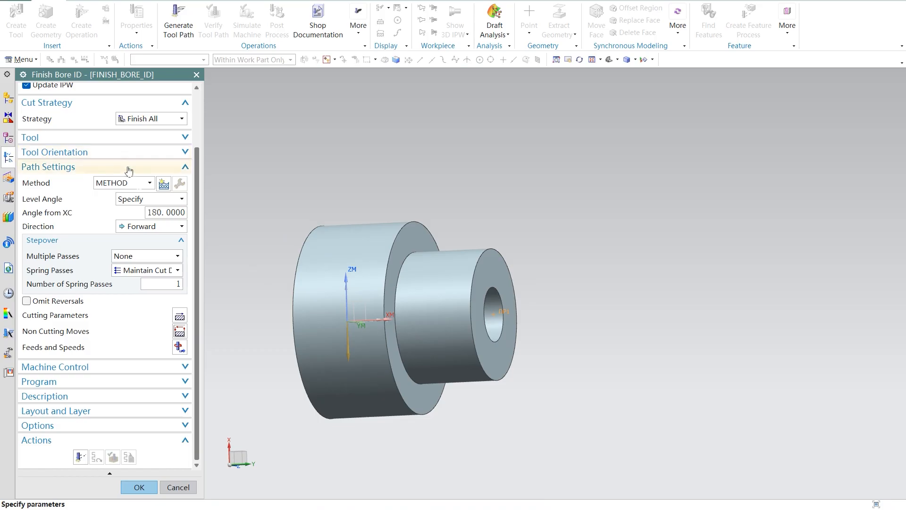
Step: Open the finish boring feeds and speeds settings, and check the PowerPoint slides for the non-cutting moves, spindle speed and feed rate settings
{"action": "left_click", "coordinate": [179, 347]}
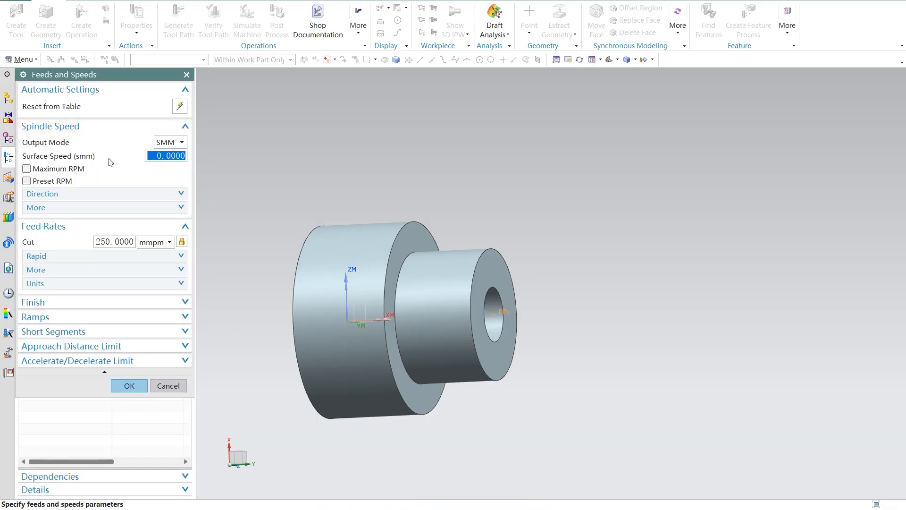
{"action": "mouse_move", "coordinate": [645, 508]}
{"action": "left_click", "coordinate": [601, 456]}
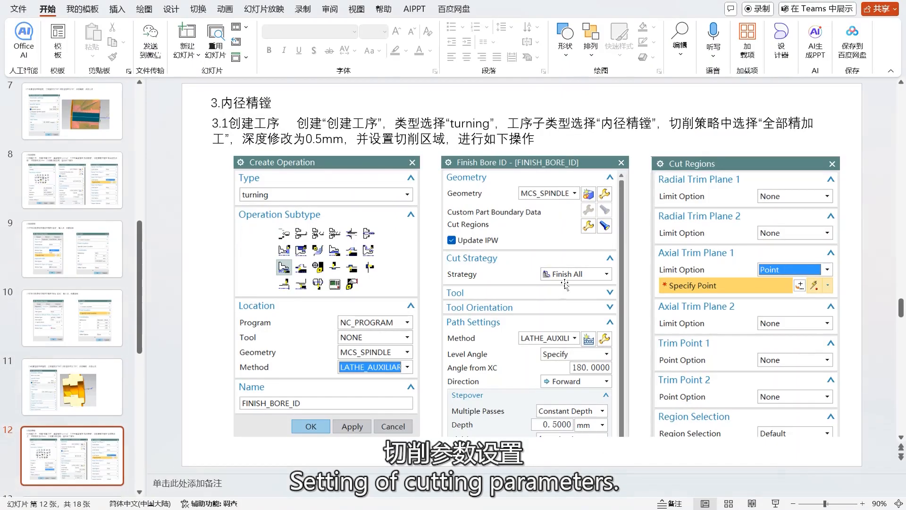
{"action": "scroll", "coordinate": [565, 284], "scroll_direction": "down", "scroll_amount": 1}
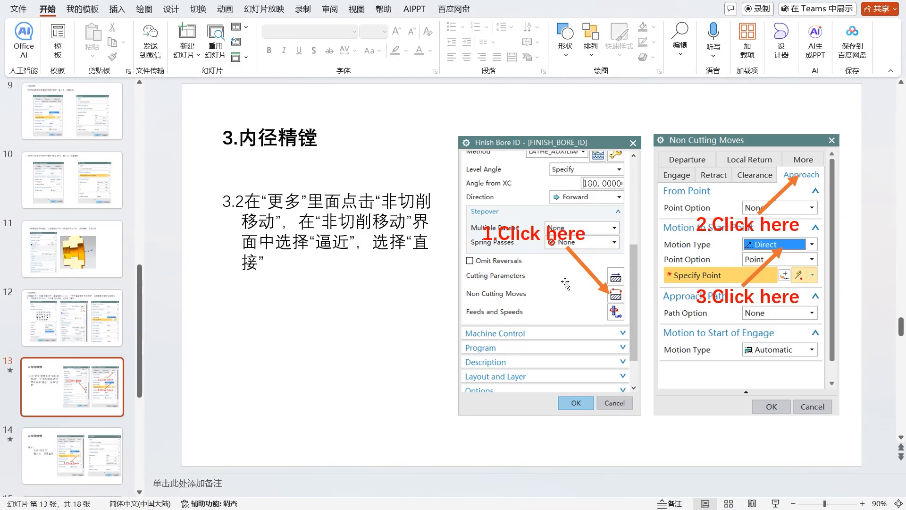
{"action": "scroll", "coordinate": [565, 284], "scroll_direction": "down", "scroll_amount": 1}
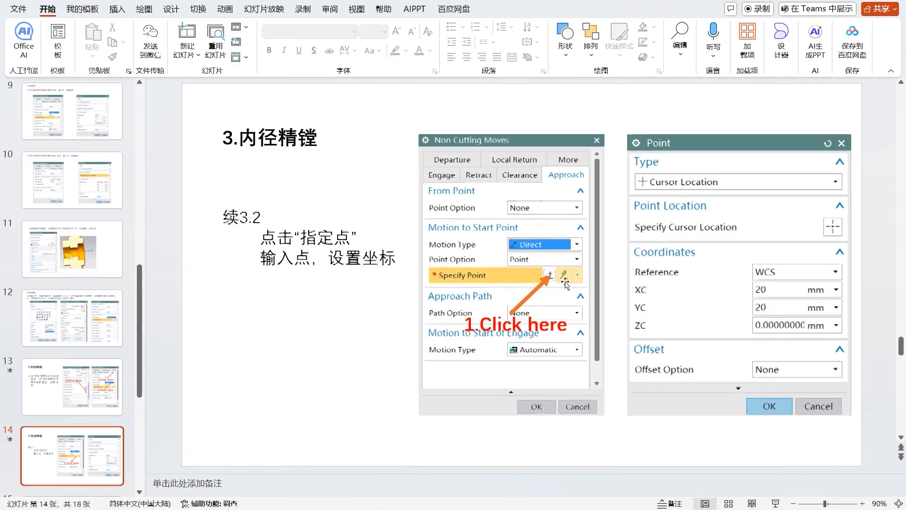
{"action": "scroll", "coordinate": [565, 284], "scroll_direction": "down", "scroll_amount": 1}
{"action": "scroll", "coordinate": [566, 284], "scroll_direction": "down", "scroll_amount": 1}
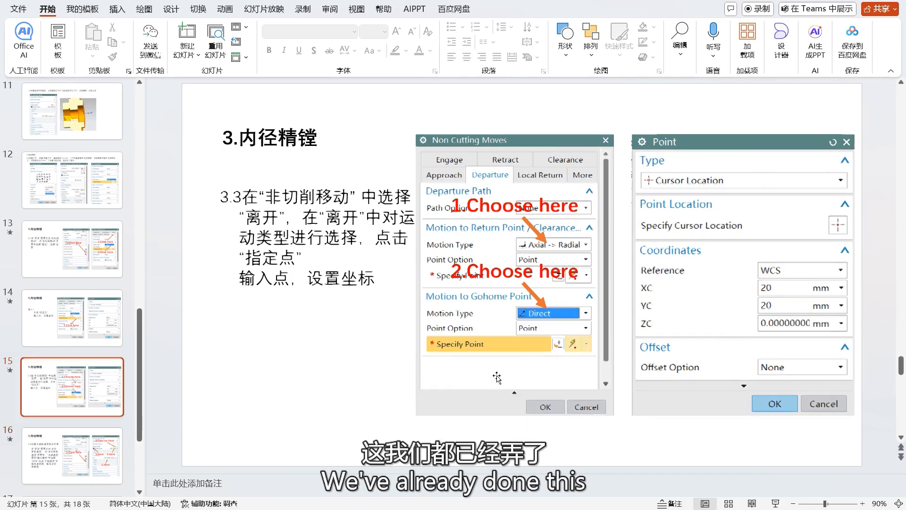
{"action": "scroll", "coordinate": [416, 309], "scroll_direction": "down", "scroll_amount": 1}
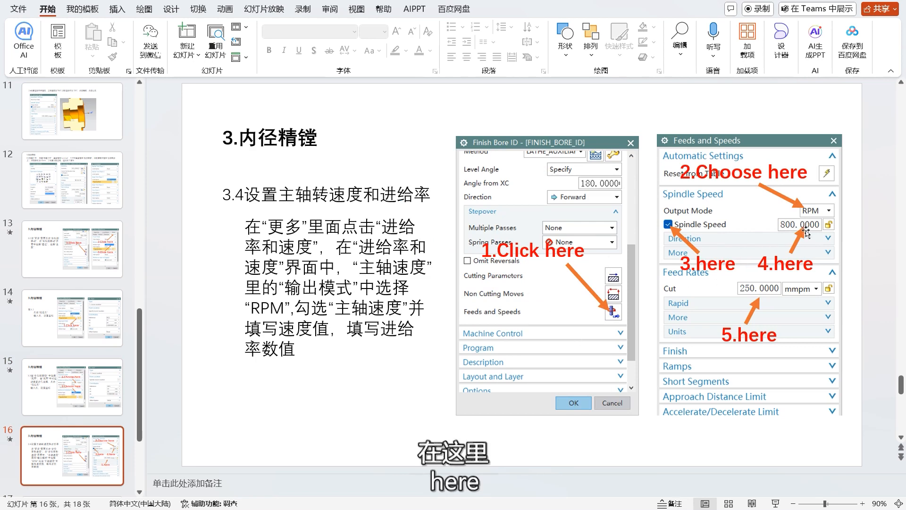
{"action": "mouse_move", "coordinate": [649, 507]}
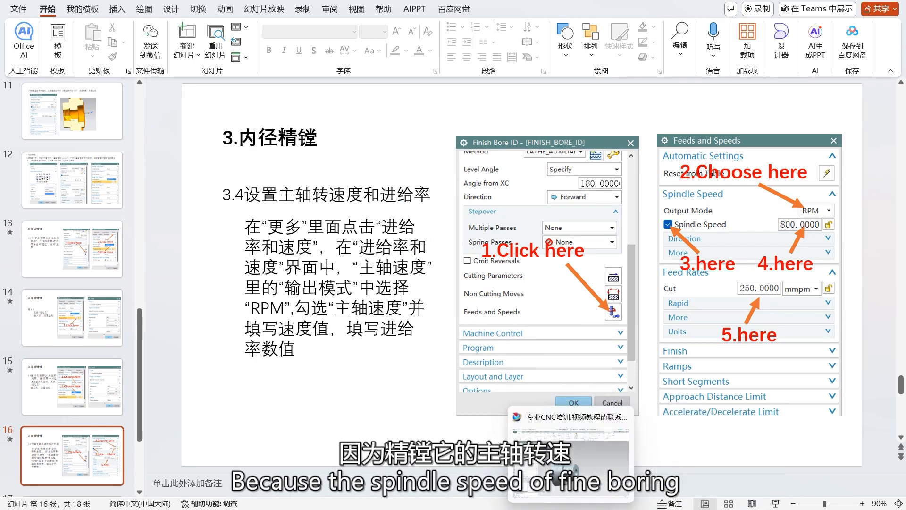
Step: Switch back to NX, set the spindle output mode to RPM, enable the spindle speed and enter its value for the finish boring operation
{"action": "left_click", "coordinate": [561, 440]}
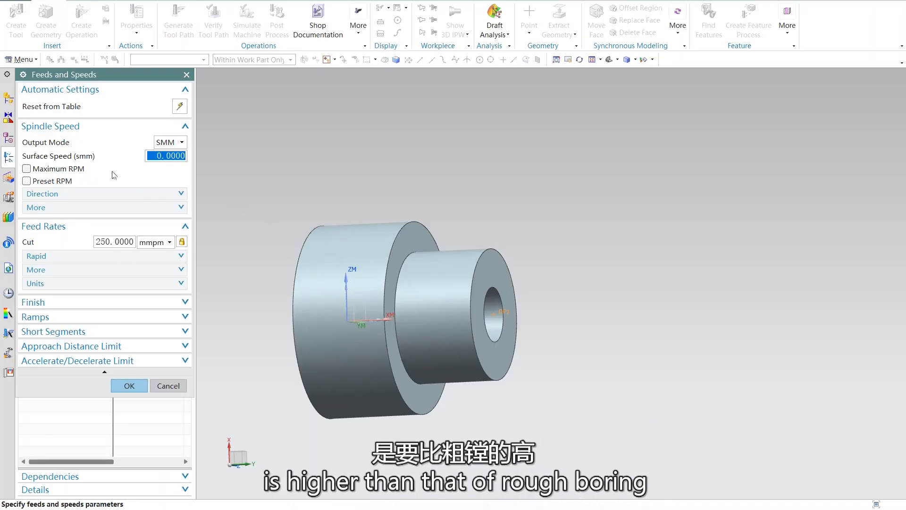
{"action": "left_click", "coordinate": [168, 142]}
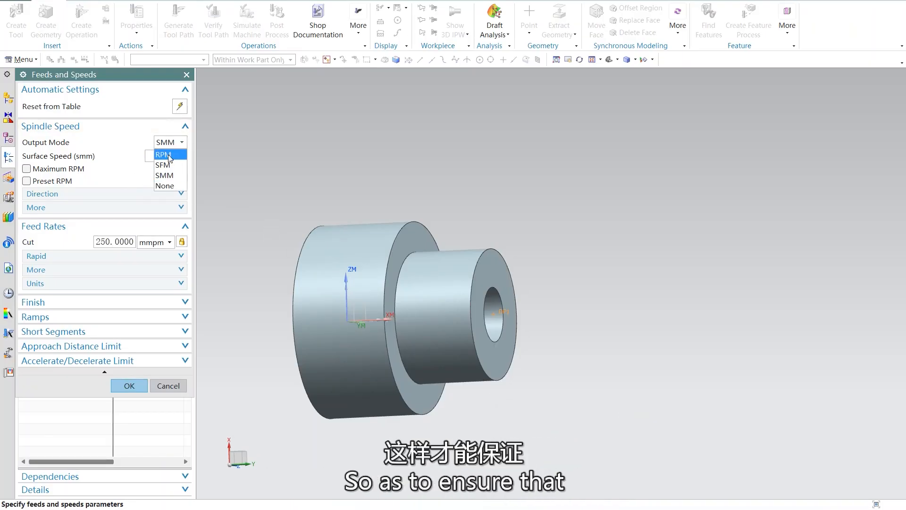
{"action": "left_click", "coordinate": [163, 152]}
{"action": "left_click", "coordinate": [26, 155]}
{"action": "left_click", "coordinate": [165, 152]}
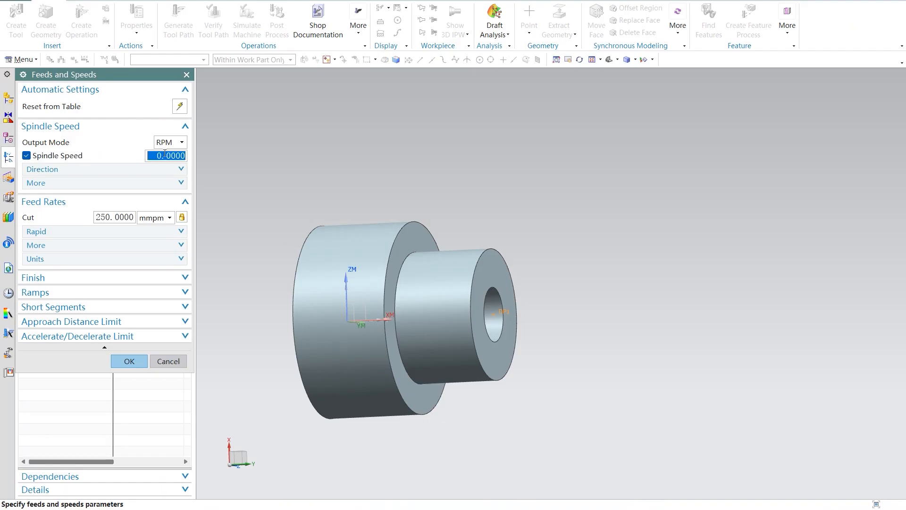
{"action": "type", "text": "8"}
{"action": "left_click", "coordinate": [129, 361]}
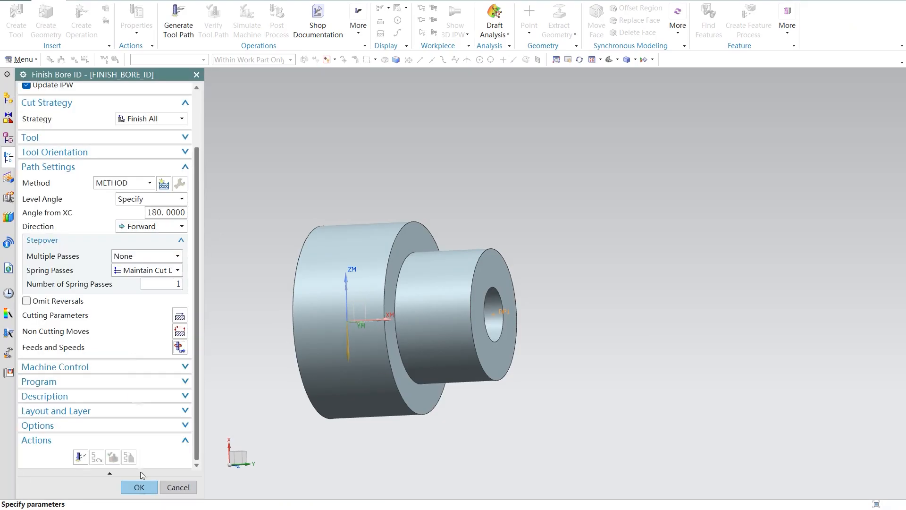
Step: Try to generate the finish boring tool path and accept the FINISH_BORE_ID operation with its current settings
{"action": "left_click", "coordinate": [81, 457]}
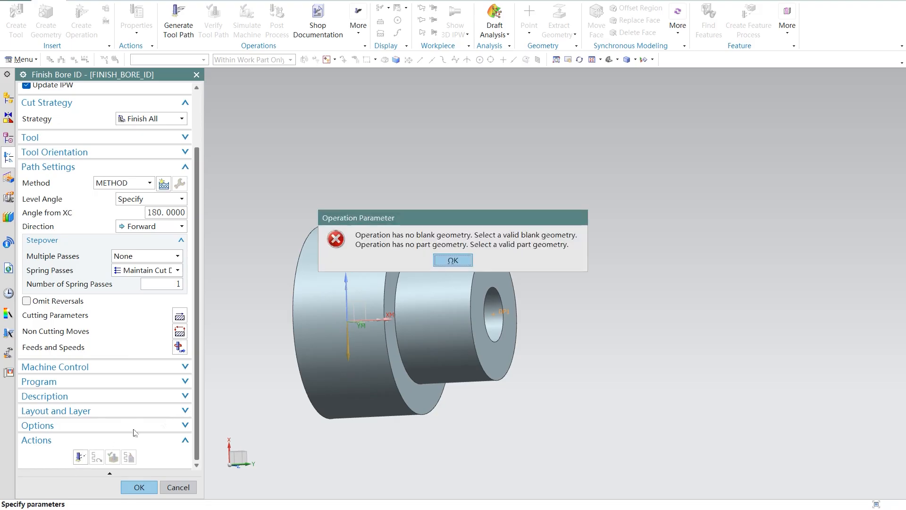
{"action": "left_click", "coordinate": [465, 262]}
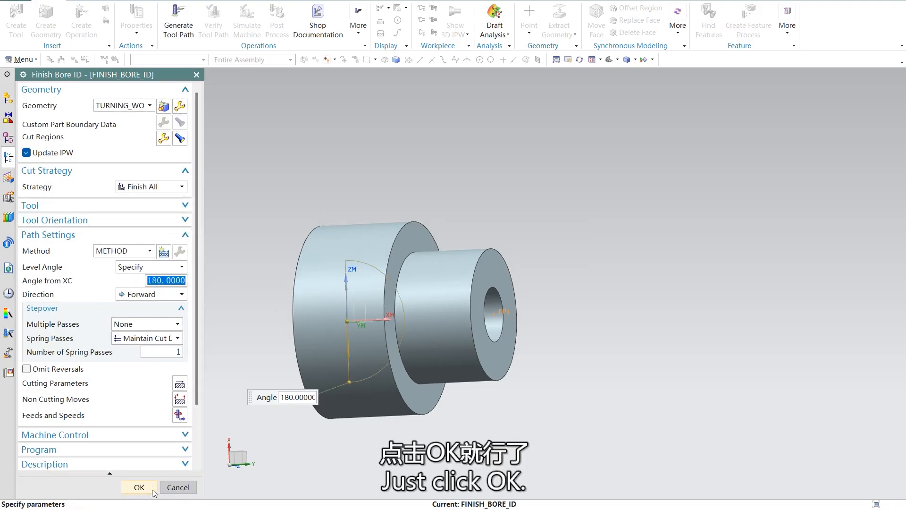
{"action": "left_click", "coordinate": [140, 487]}
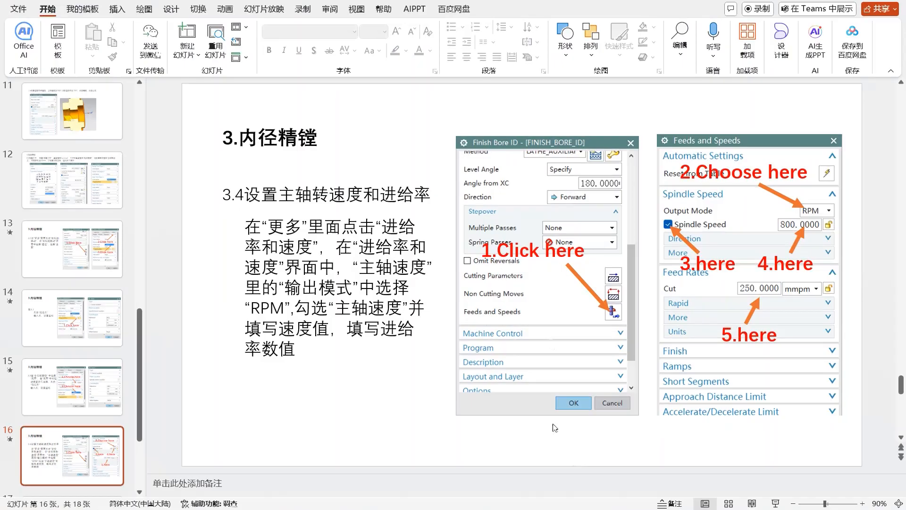
{"action": "scroll", "coordinate": [542, 231], "scroll_direction": "down", "scroll_amount": 2}
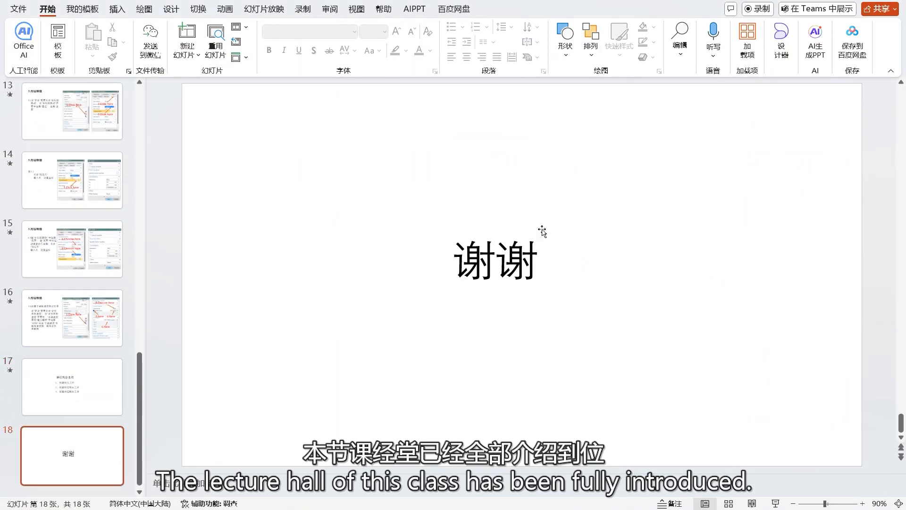
{"action": "scroll", "coordinate": [542, 231], "scroll_direction": "up", "scroll_amount": 17}
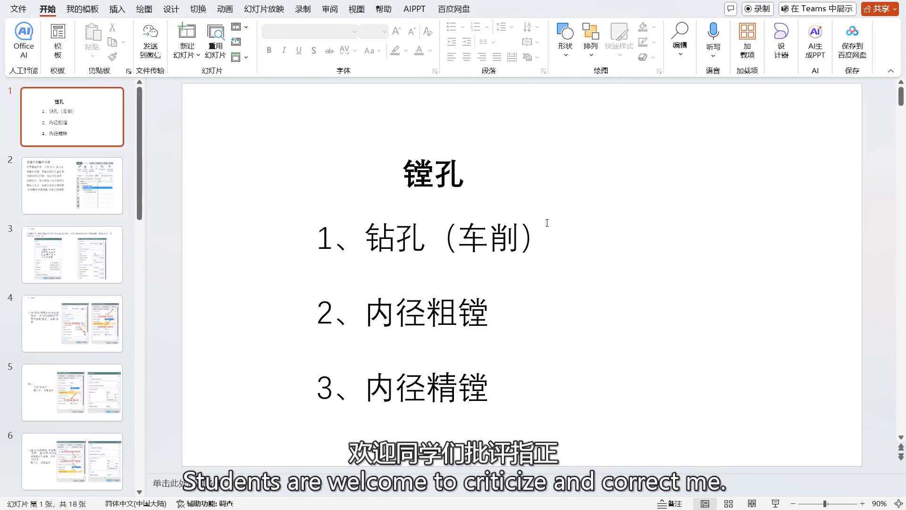
{"action": "scroll", "coordinate": [547, 223], "scroll_direction": "down", "scroll_amount": 17}
{"action": "scroll", "coordinate": [547, 231], "scroll_direction": "up", "scroll_amount": 4}
{"action": "scroll", "coordinate": [549, 234], "scroll_direction": "down", "scroll_amount": 4}
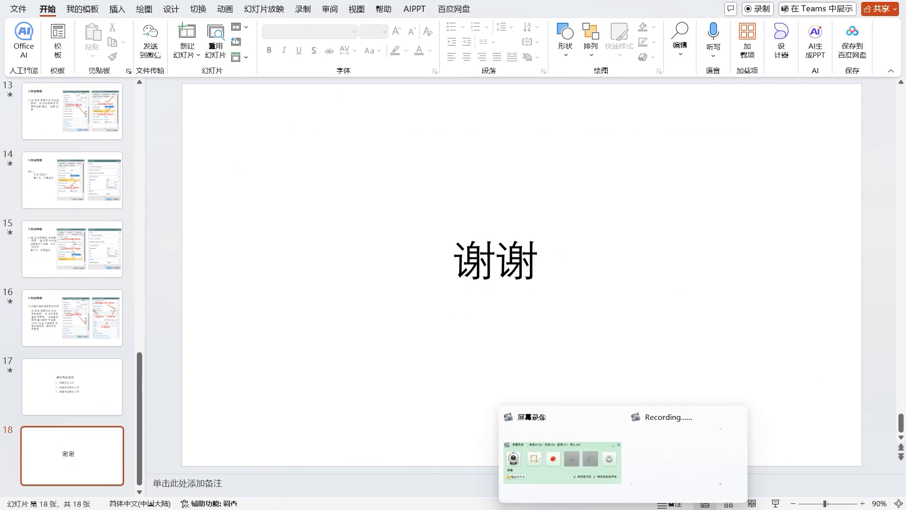
{"action": "left_click", "coordinate": [580, 475]}
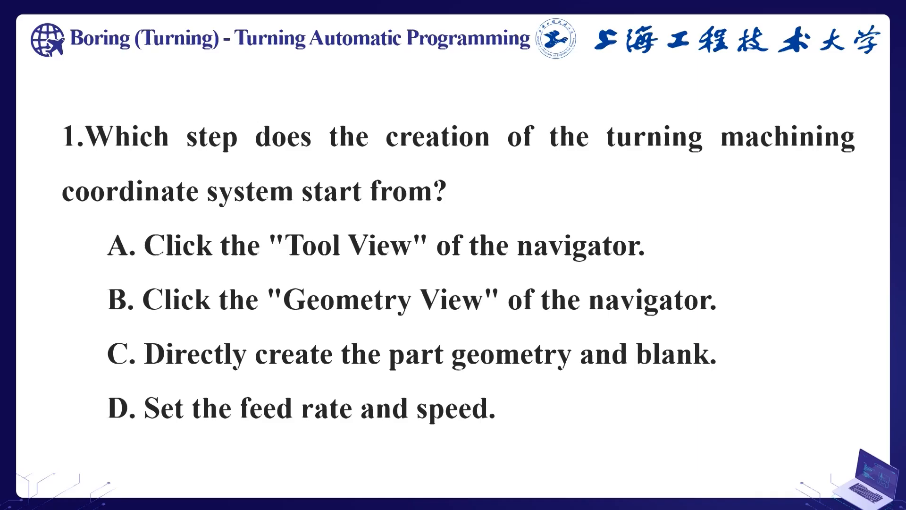